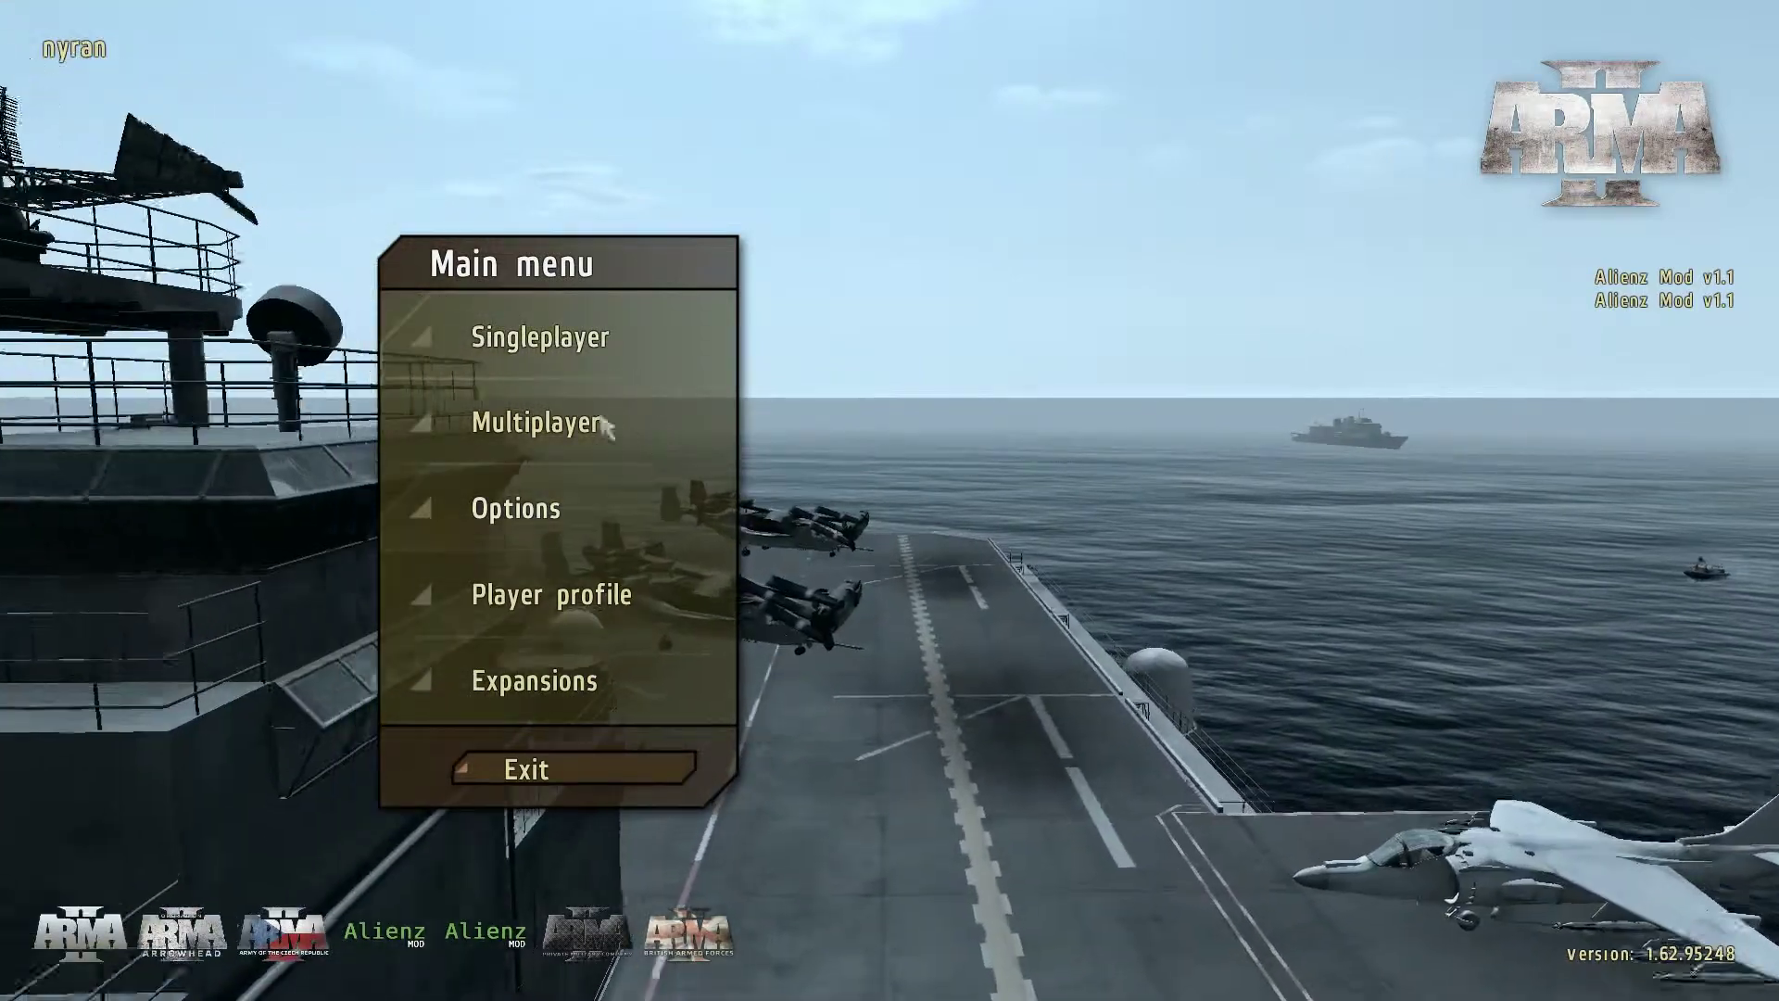
- Open the singleplayer mission editor on the Utes map
click(603, 341)
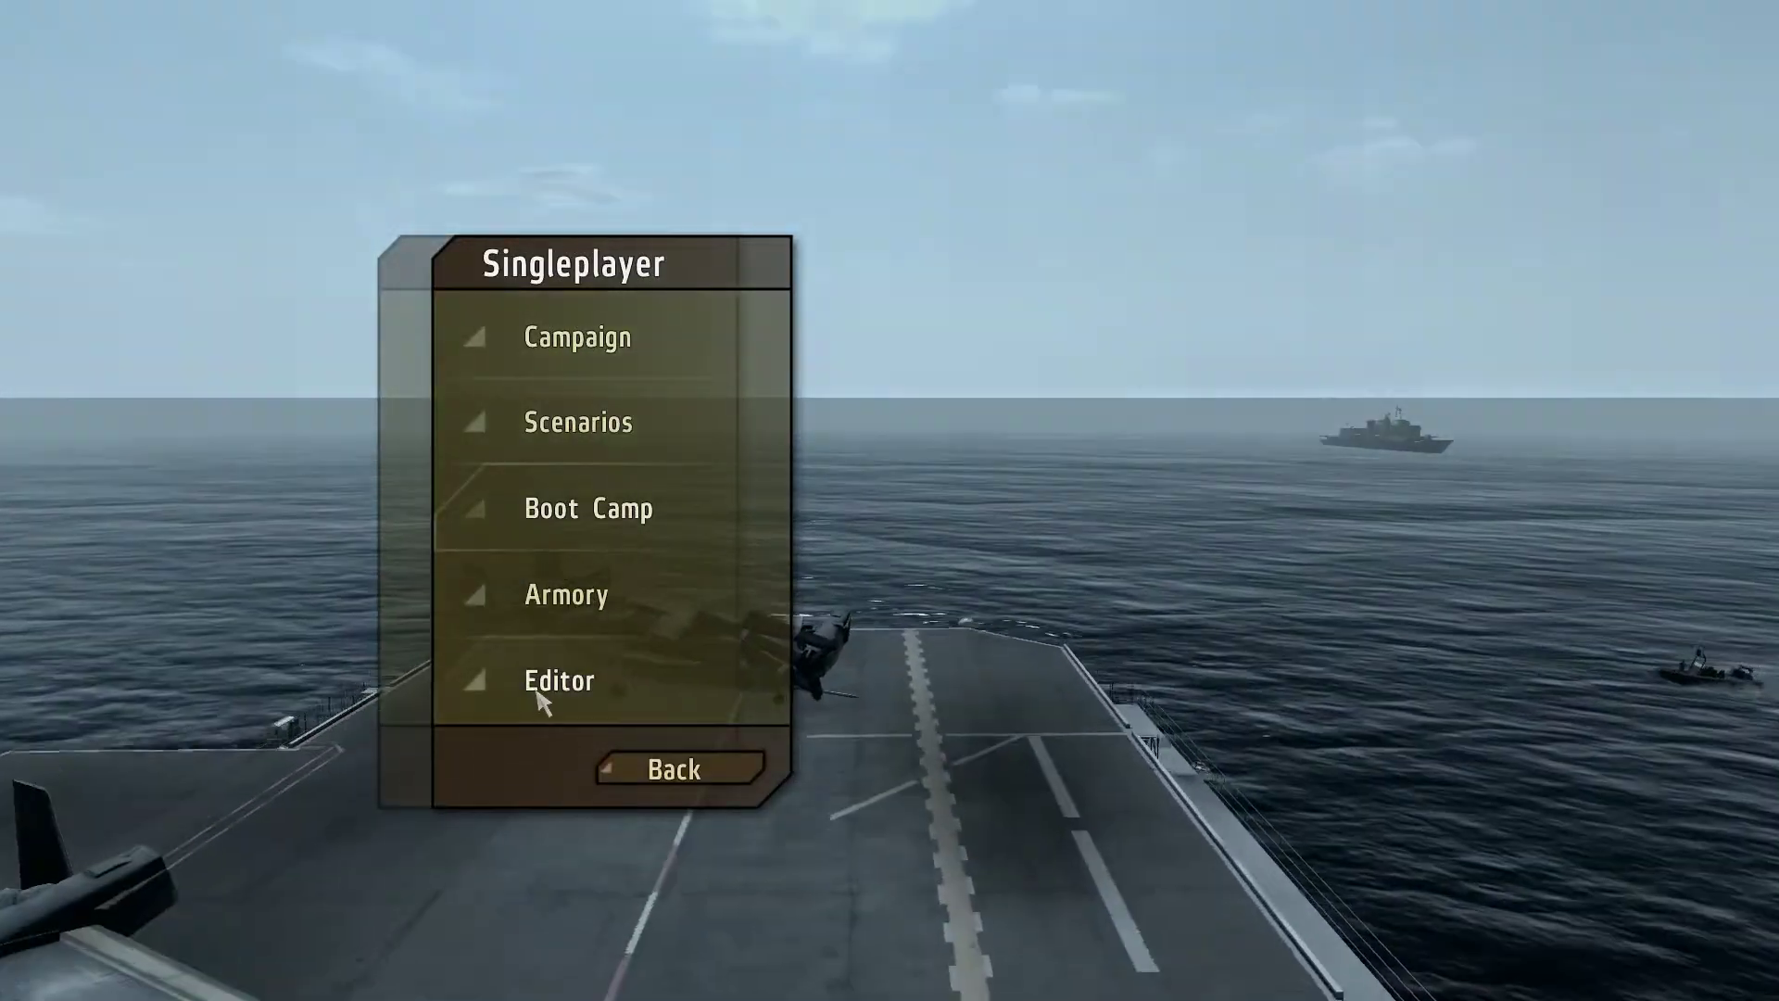
click(543, 692)
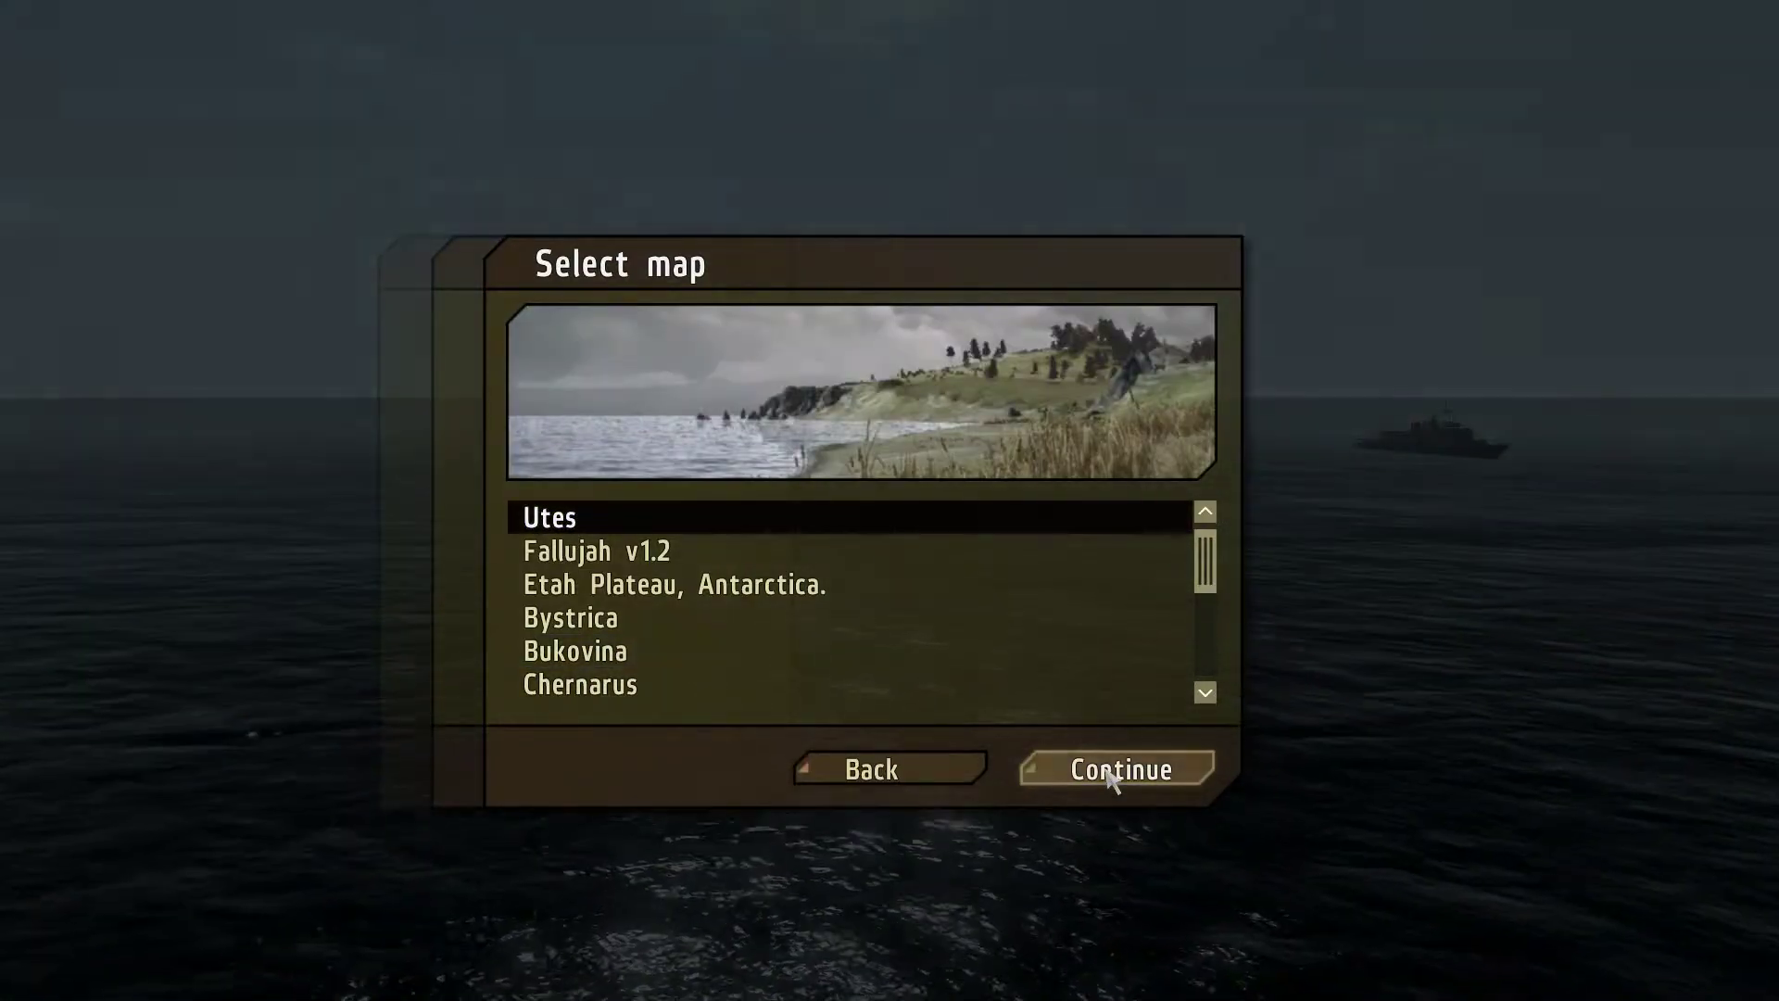
click(1092, 769)
scroll(1103, 769, down, 4)
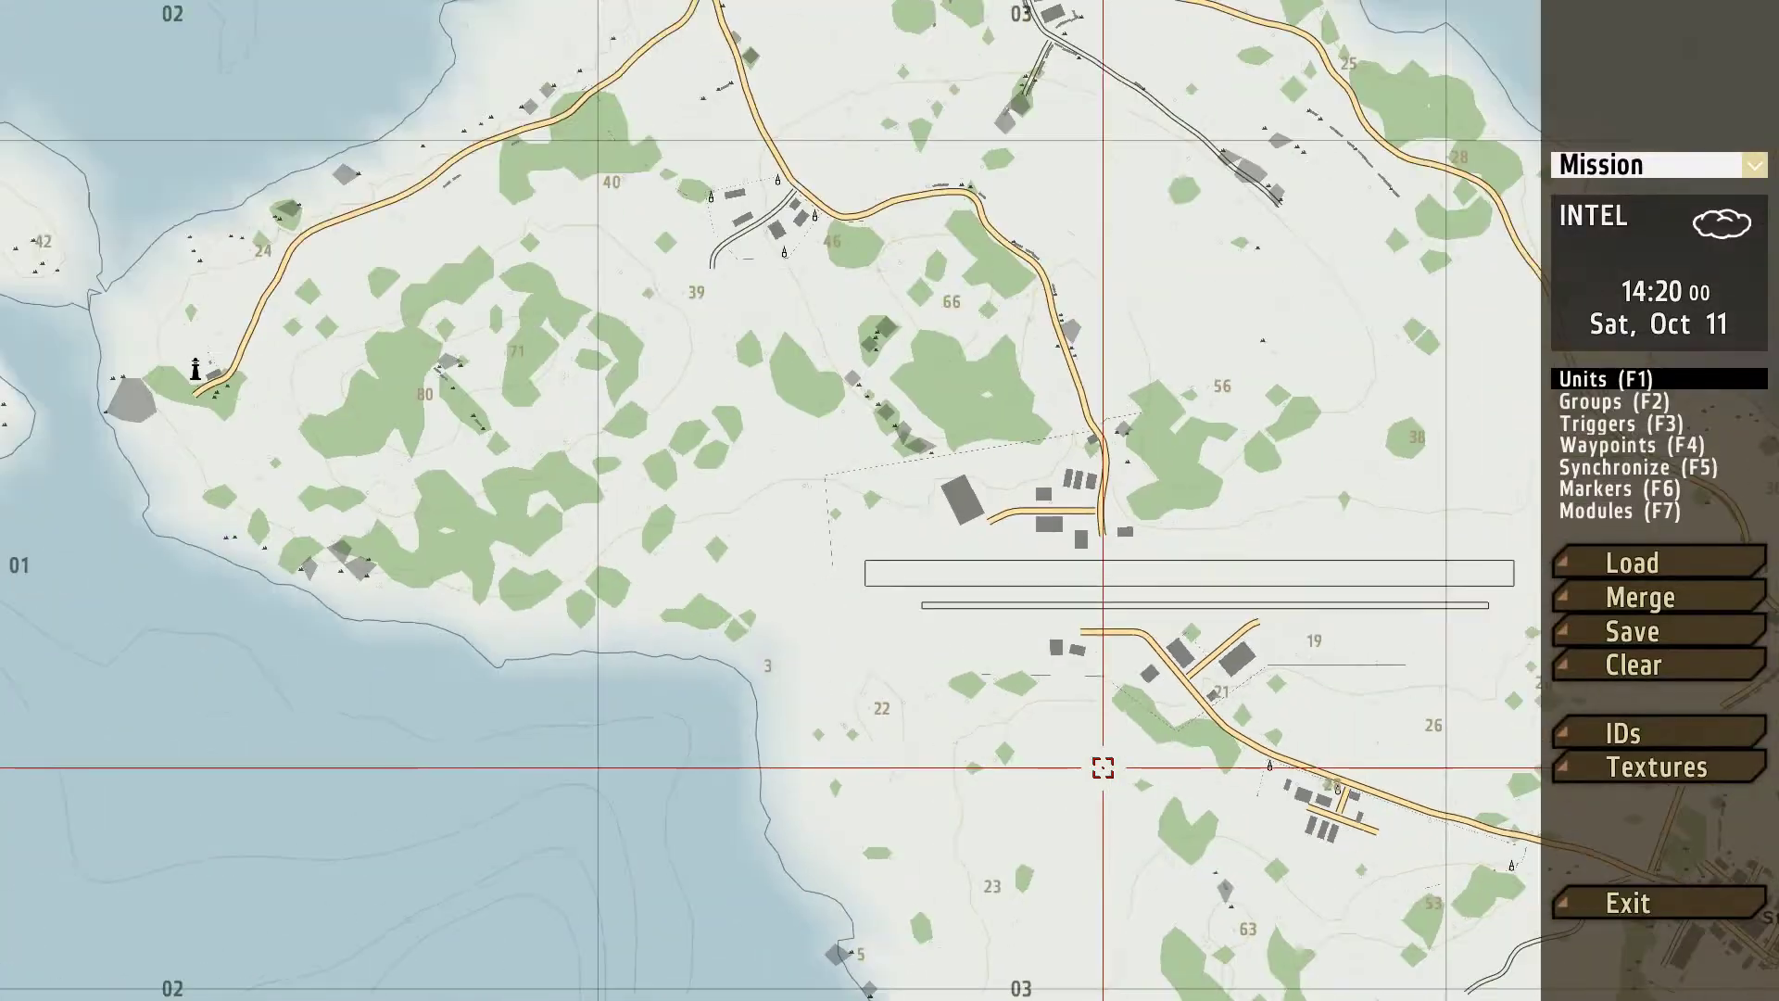
- Load the saved Utes mission "operation k"
click(1633, 563)
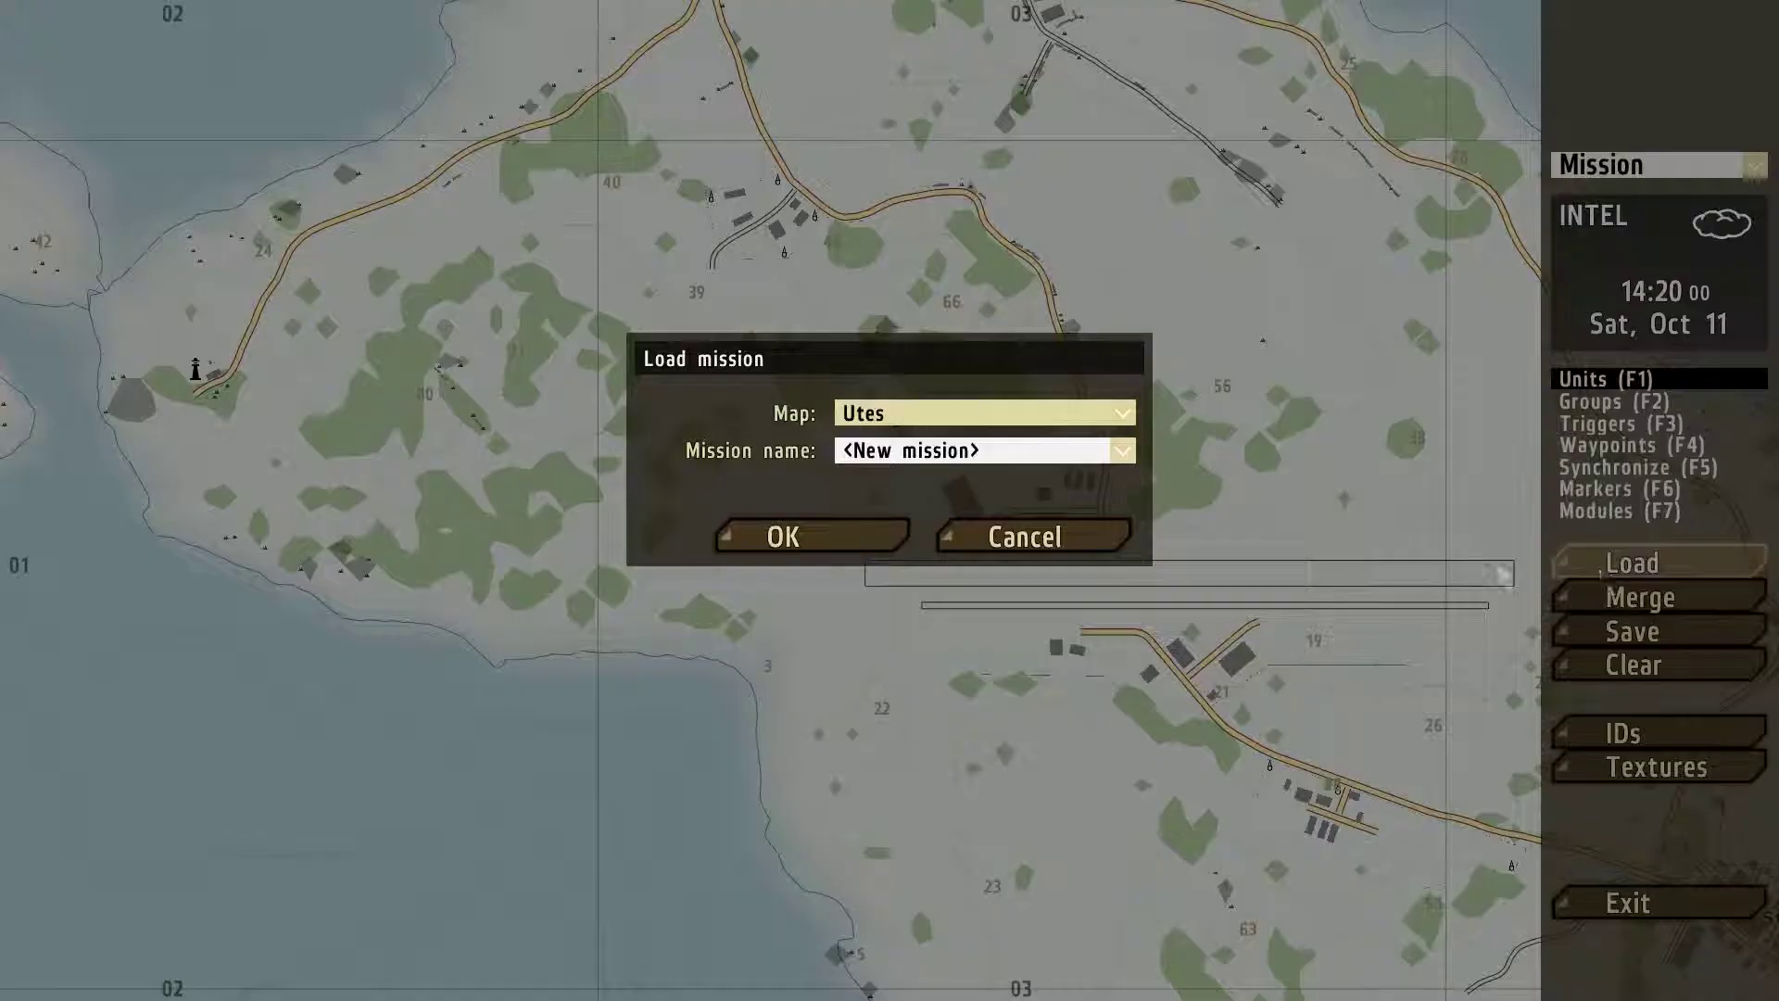
click(1044, 452)
click(962, 584)
click(841, 534)
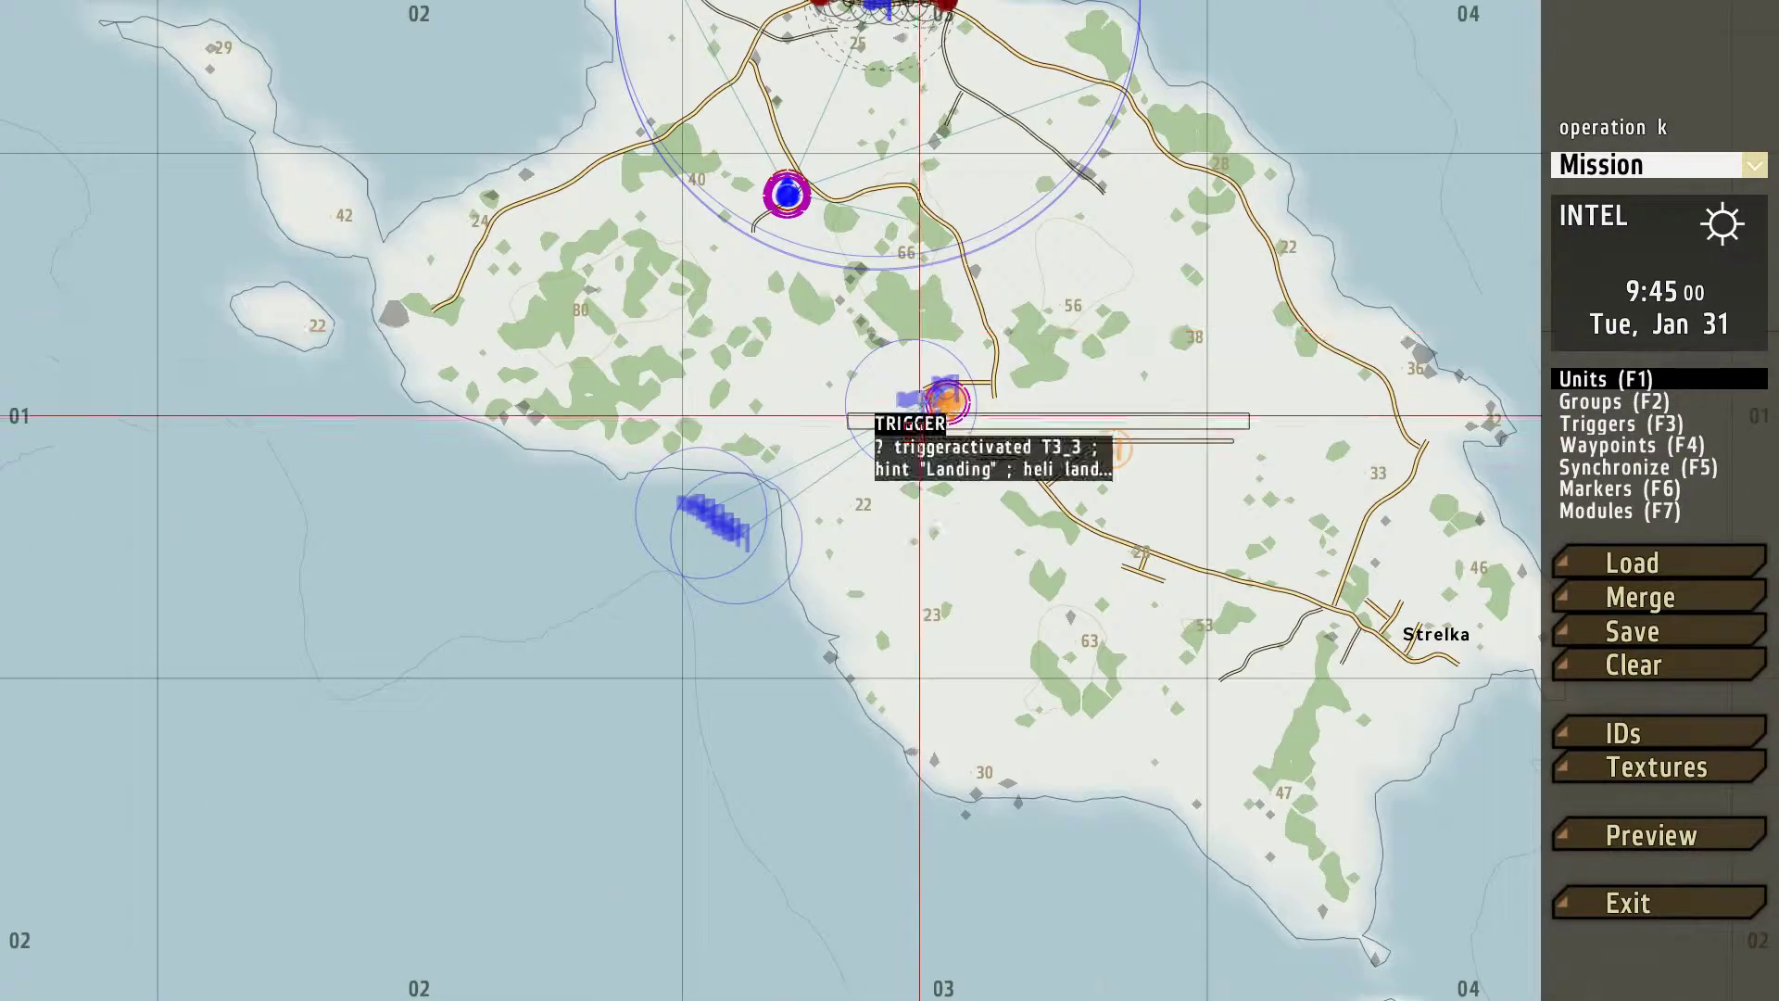
- Select all units and markers around the airfield and the coast southwest of it, and delete them
drag(491, 265, 1385, 847)
mouse_move(961, 390)
mouse_down()
mouse_move(1001, 575)
mouse_move(940, 405)
mouse_up()
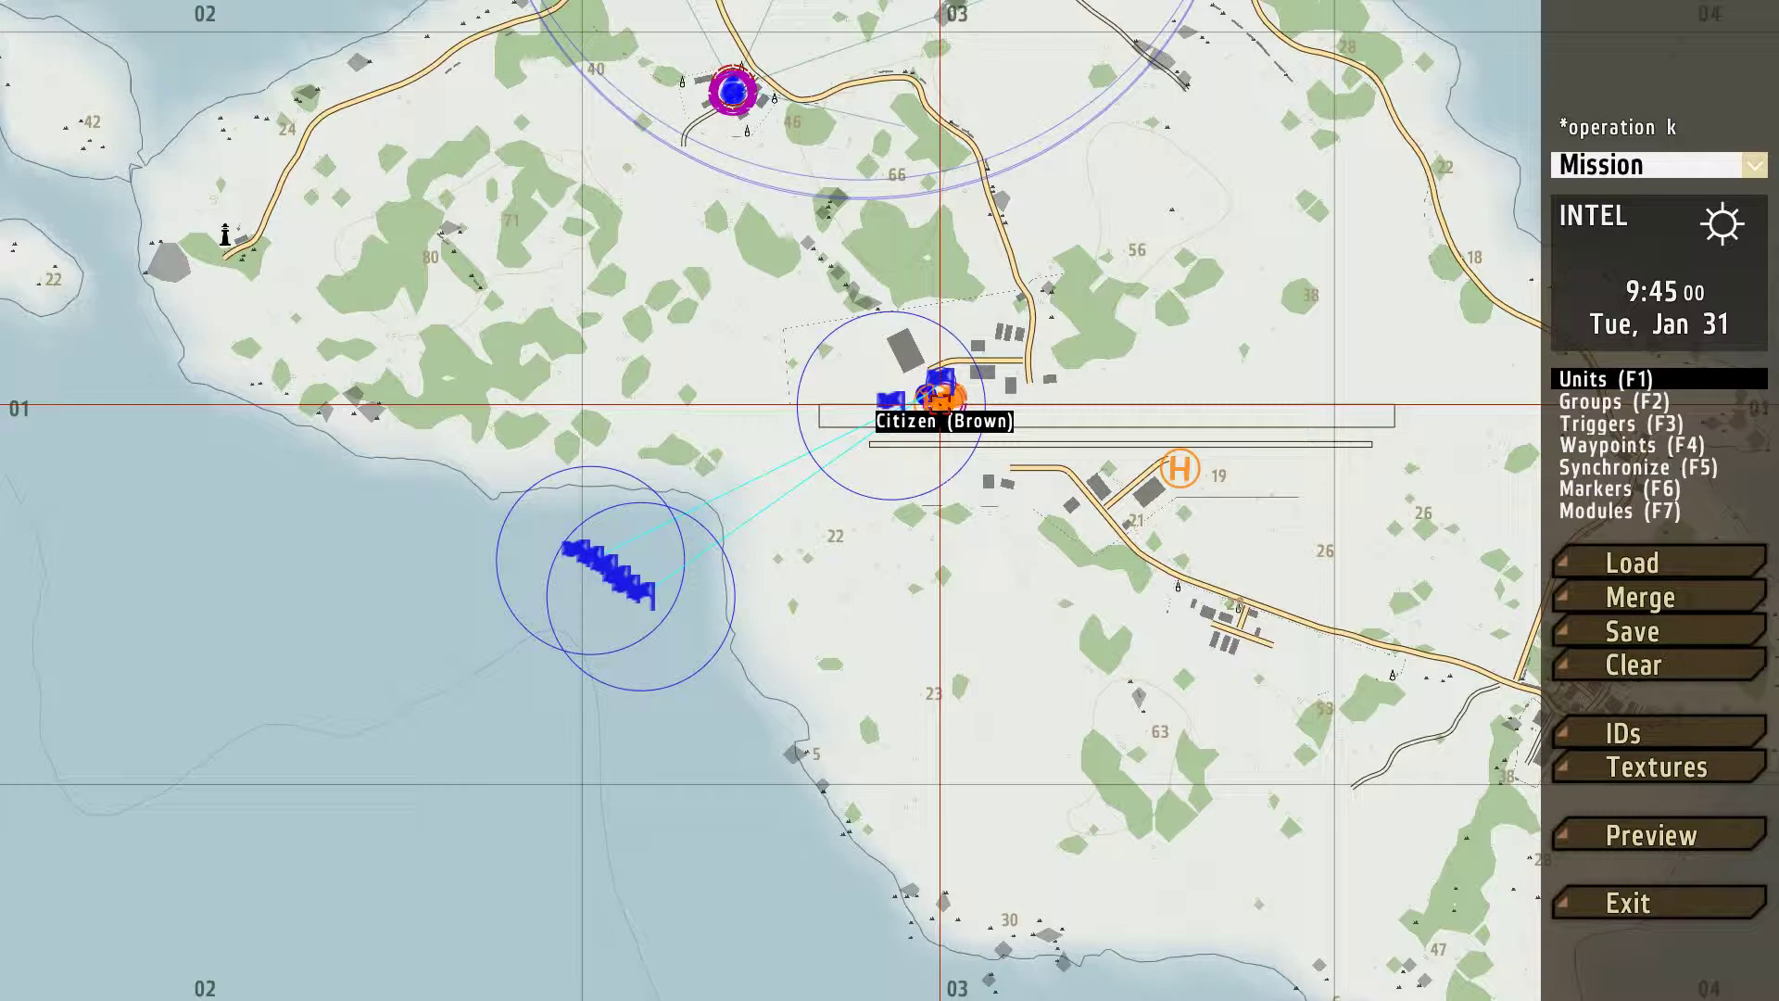
key(Delete)
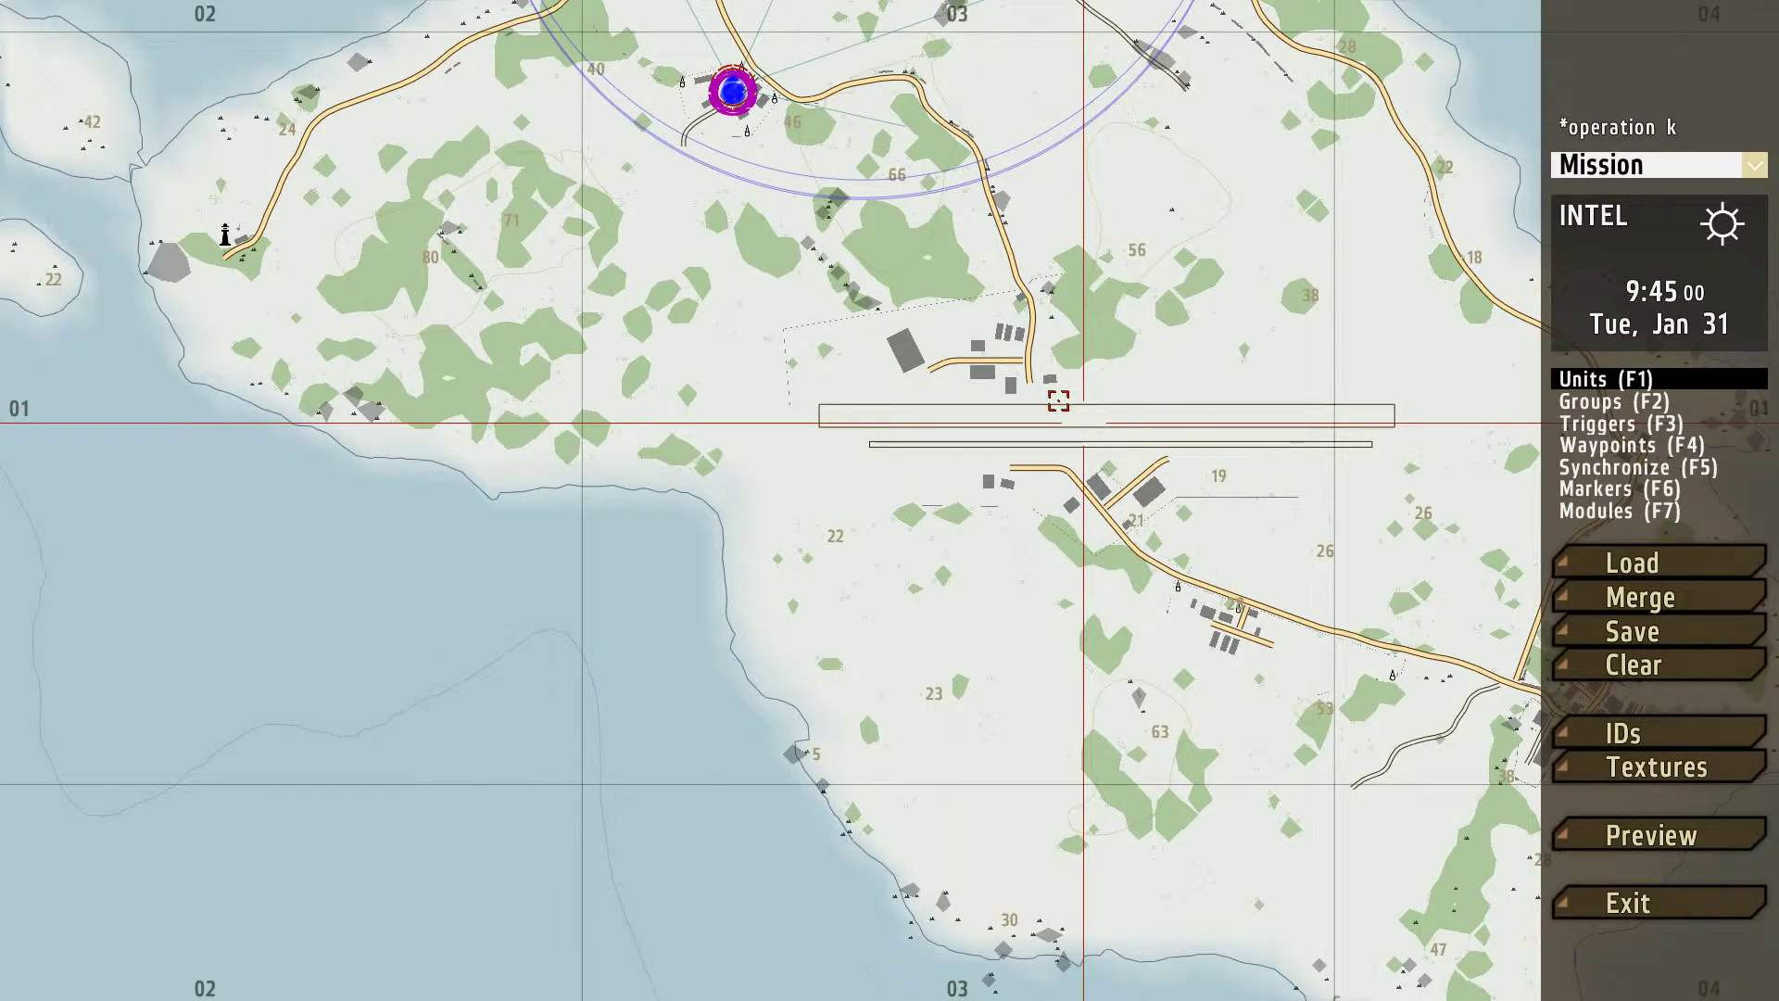
- Start inserting a new unit in the open field south of Kamenyy and set its side to OPFOR
right_drag(1056, 393, 961, 624)
scroll(904, 506, up, 3)
scroll(905, 506, up, 4)
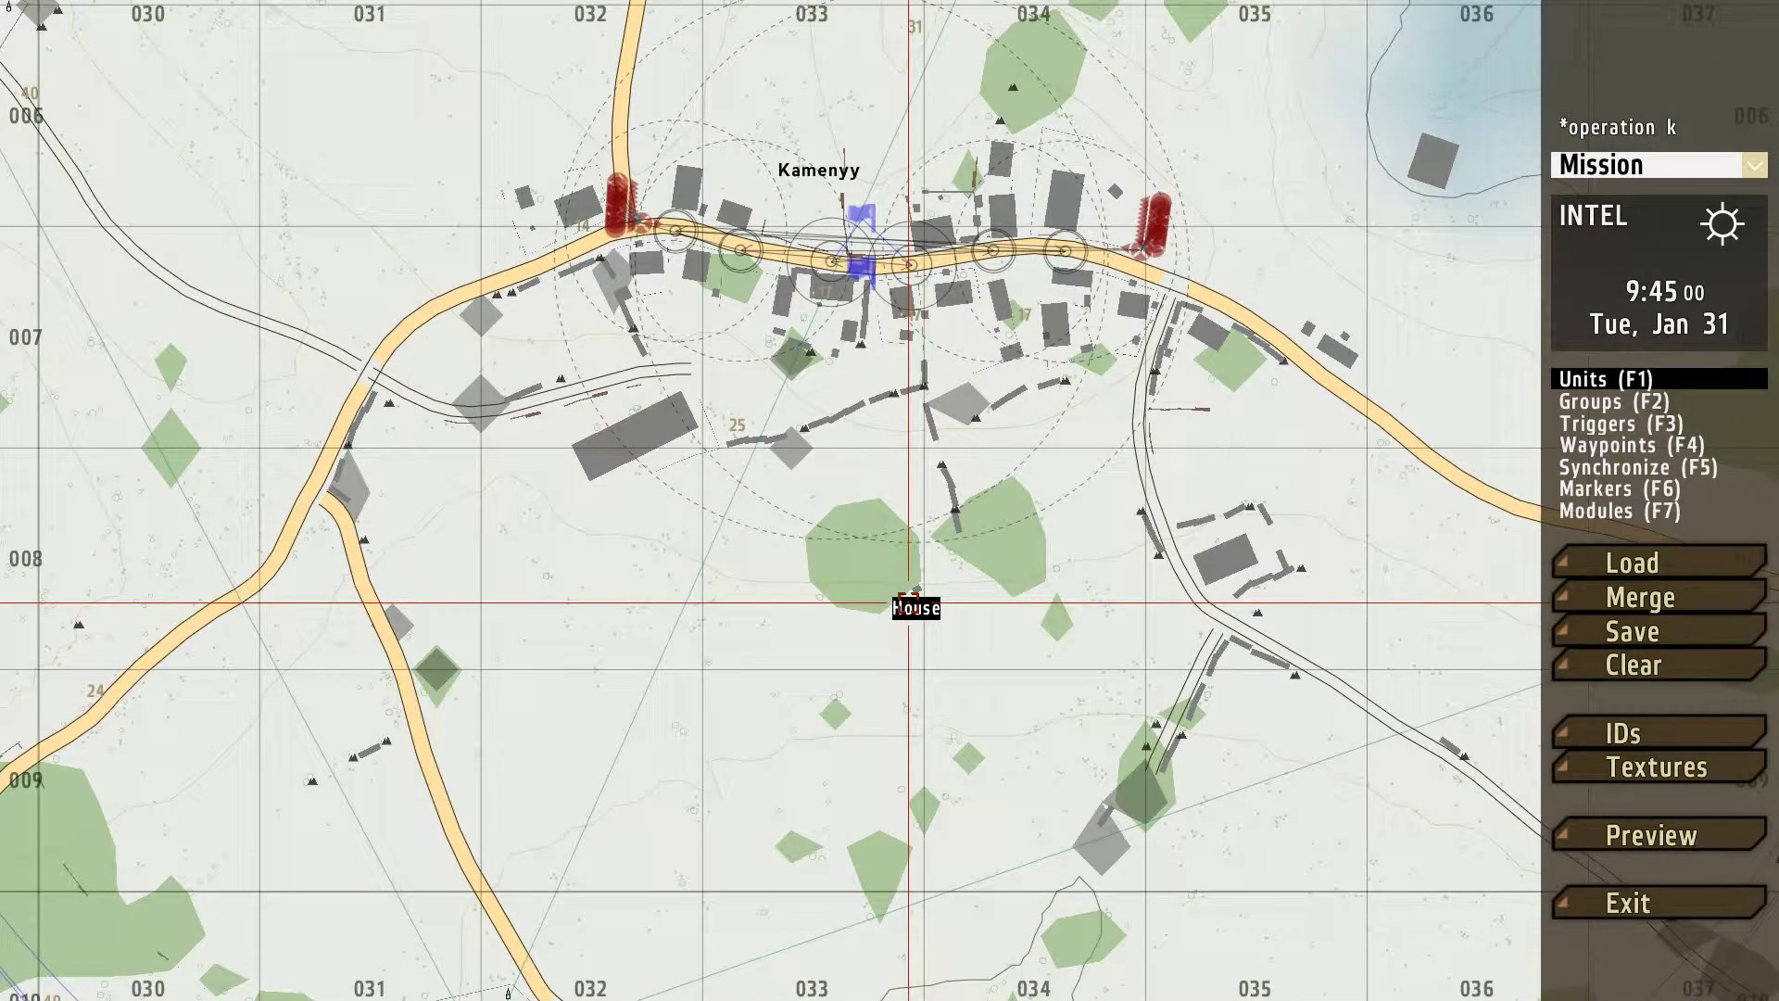
right_drag(904, 602, 913, 766)
scroll(913, 767, up, 2)
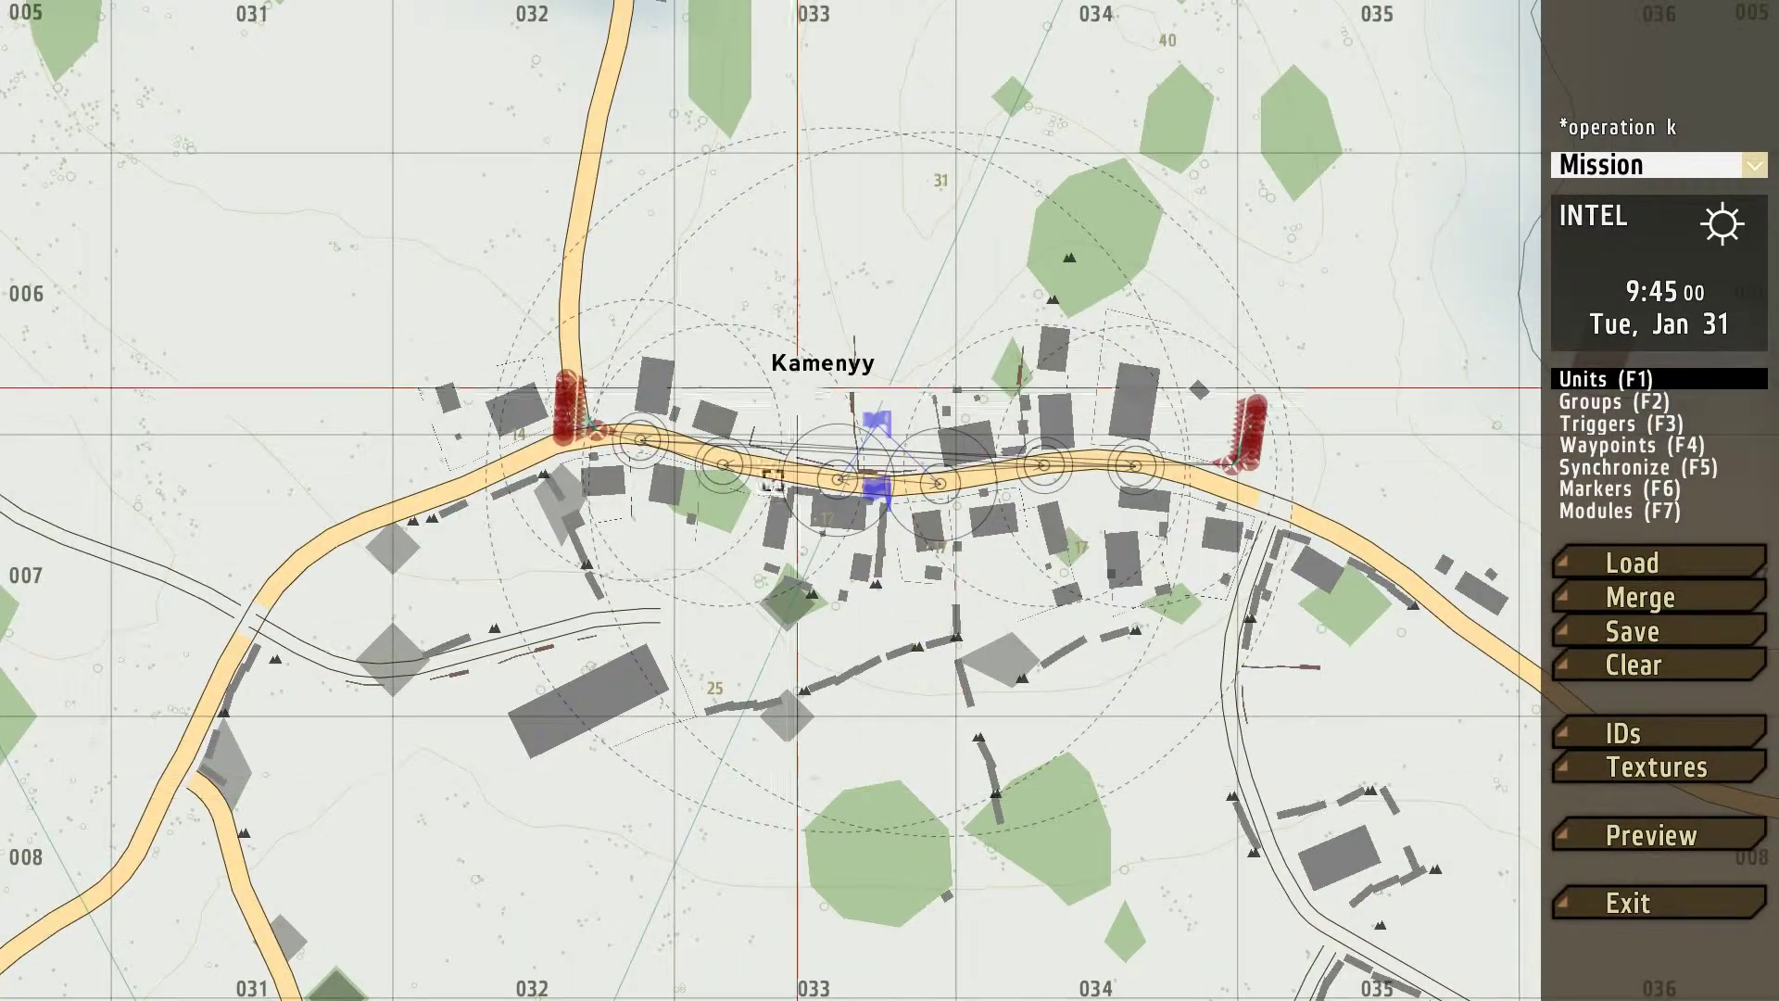
right_drag(715, 705, 927, 588)
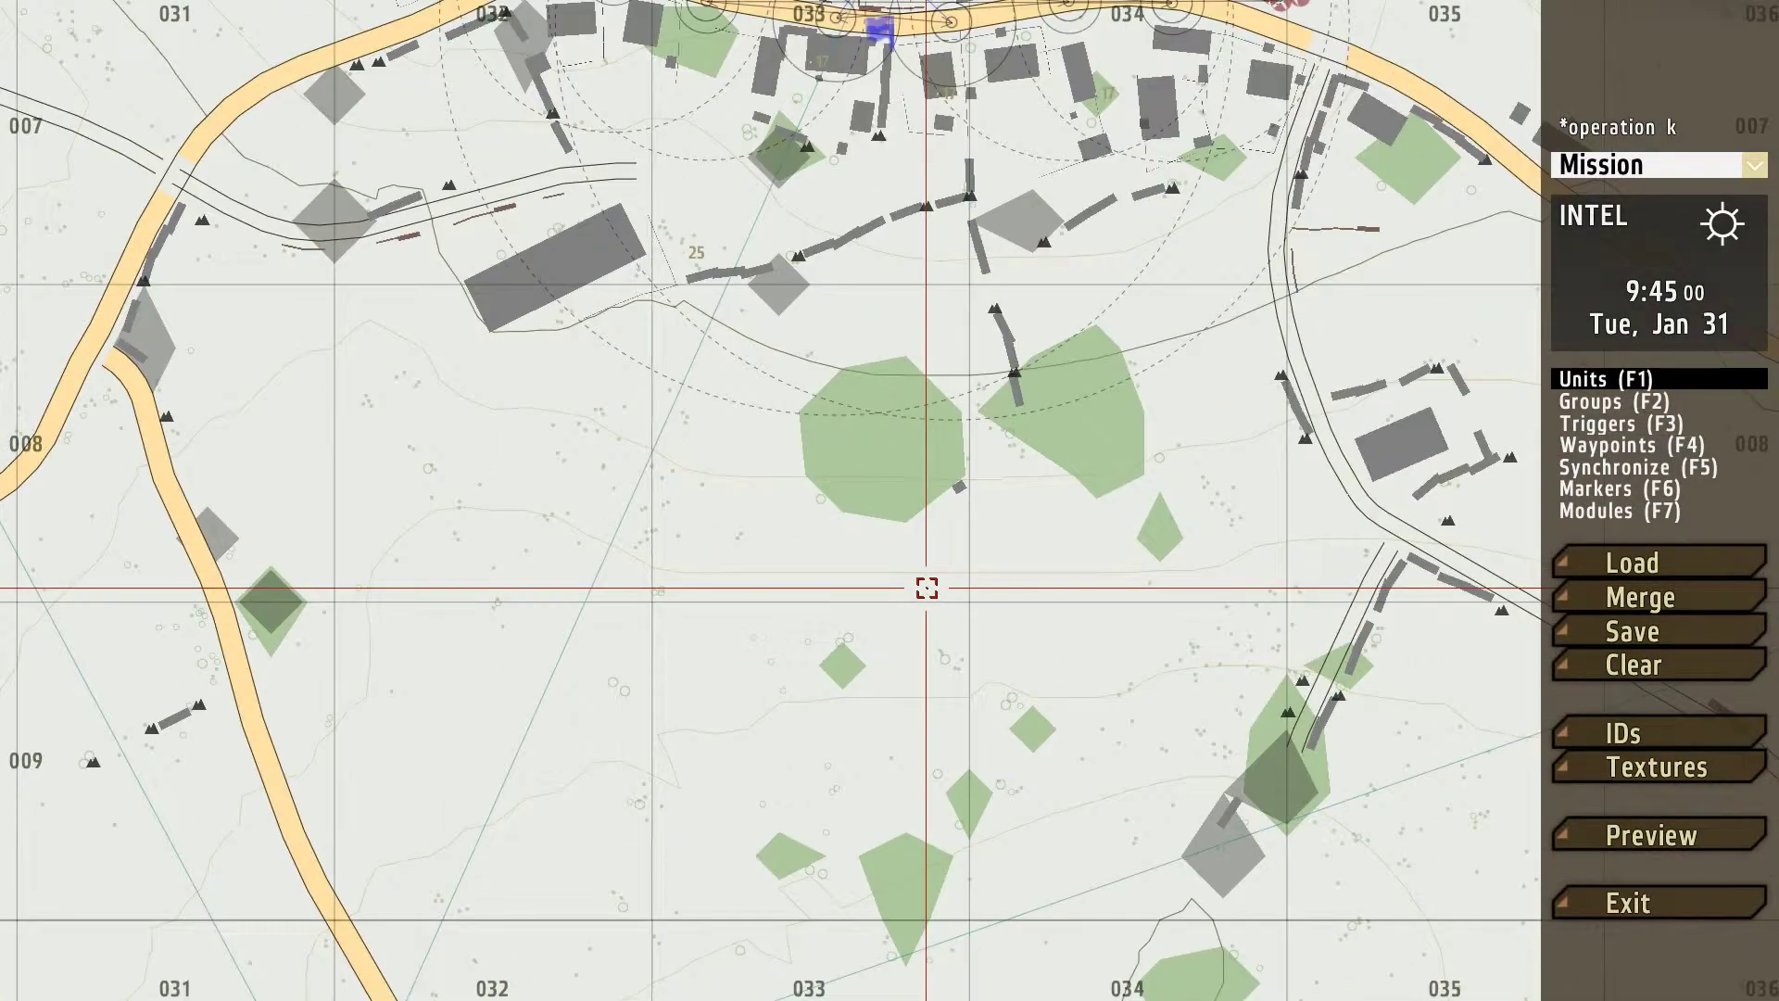
scroll(942, 508, up, 2)
double_click(927, 512)
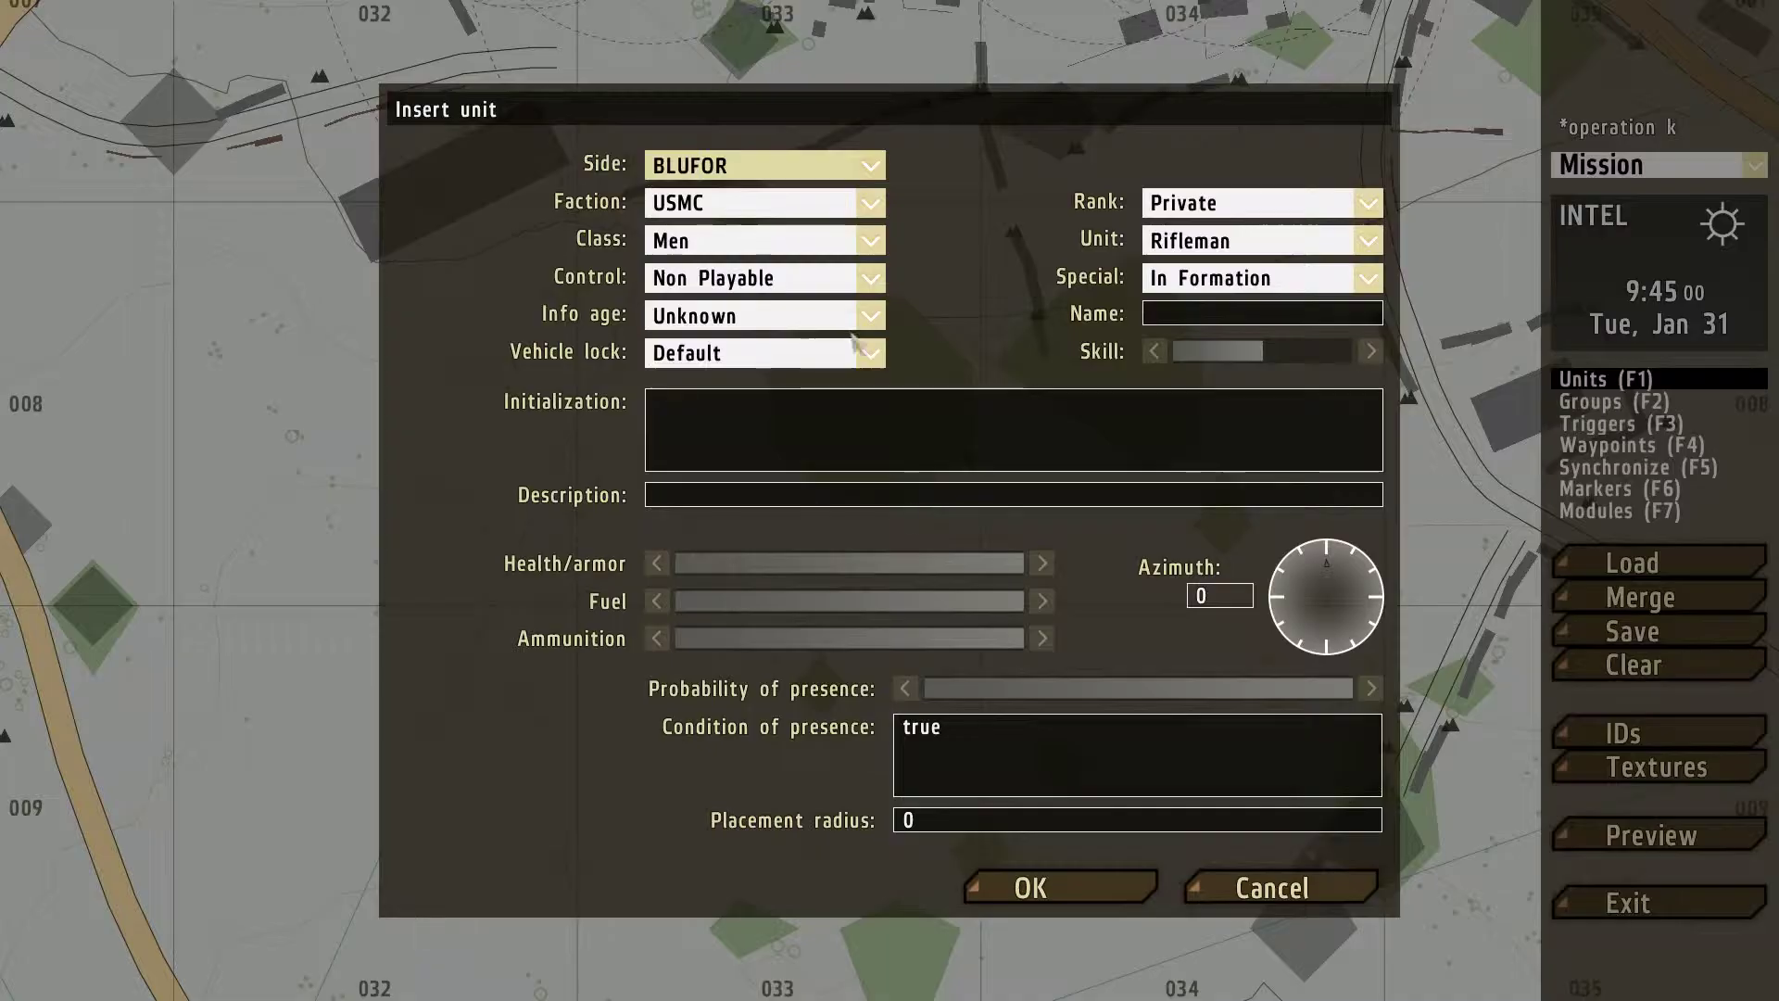
click(809, 171)
click(783, 210)
- Make the new unit an Insurgents Boss named b1 with raised skill, and place it on the map
click(1205, 241)
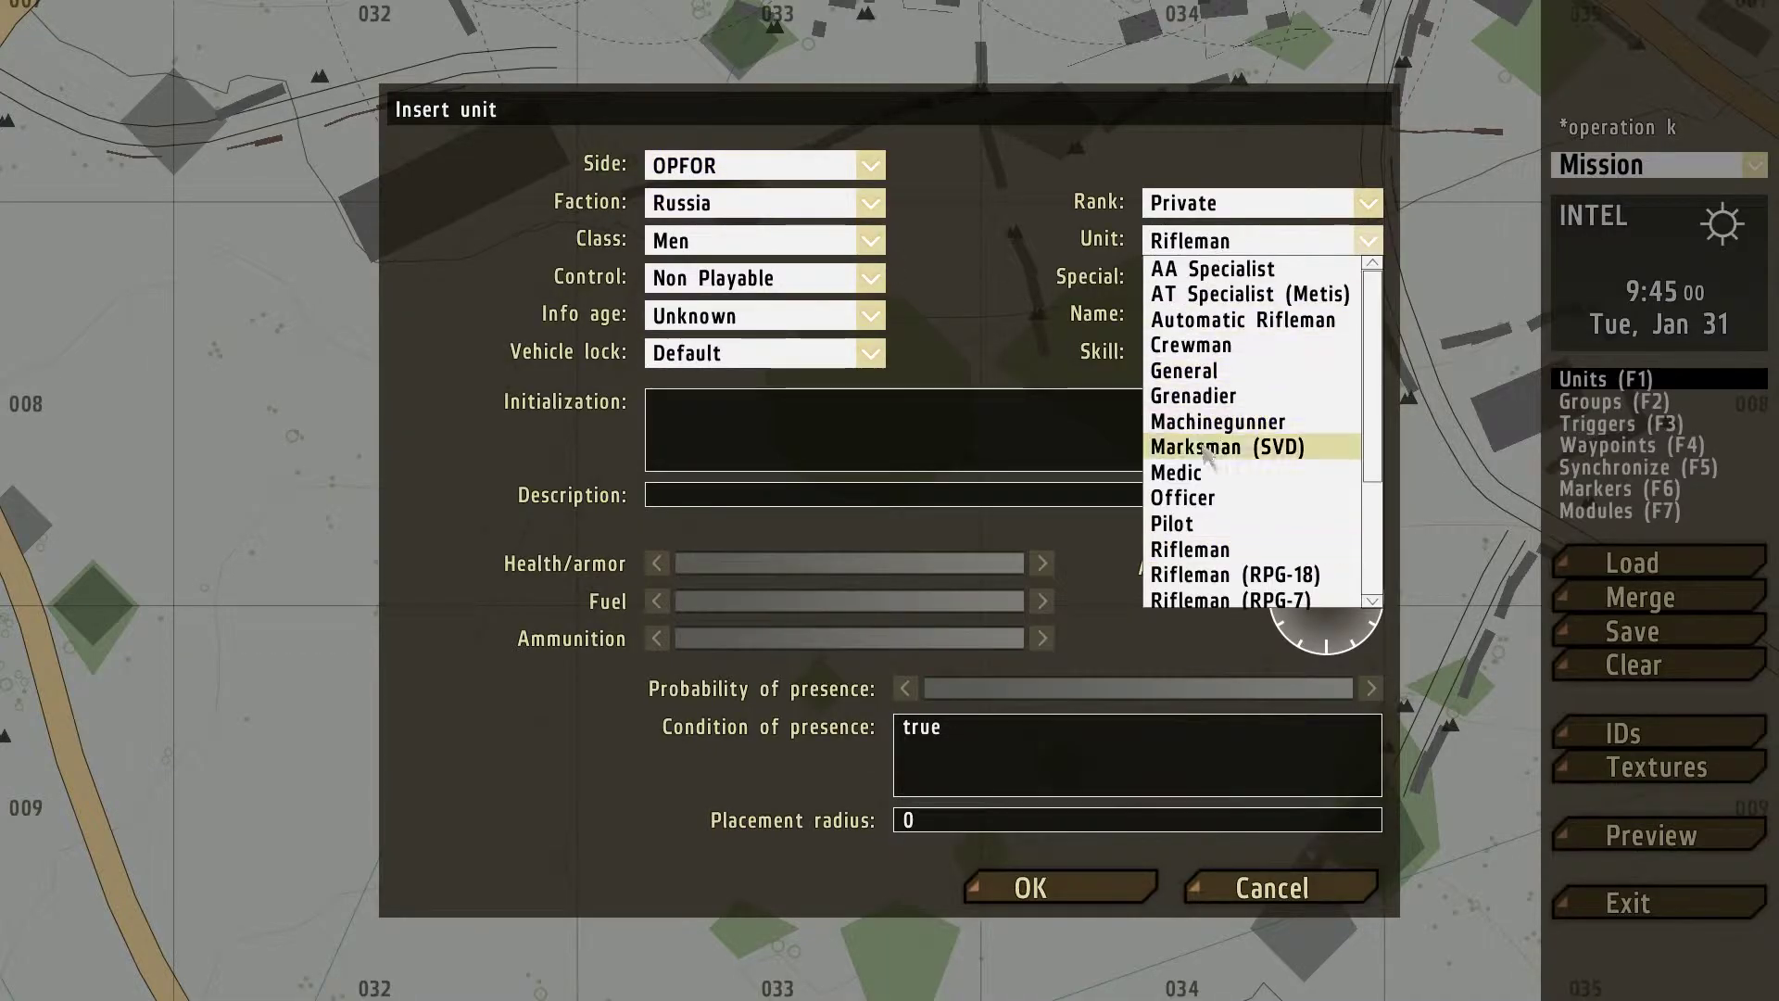
scroll(1379, 461, down, 1)
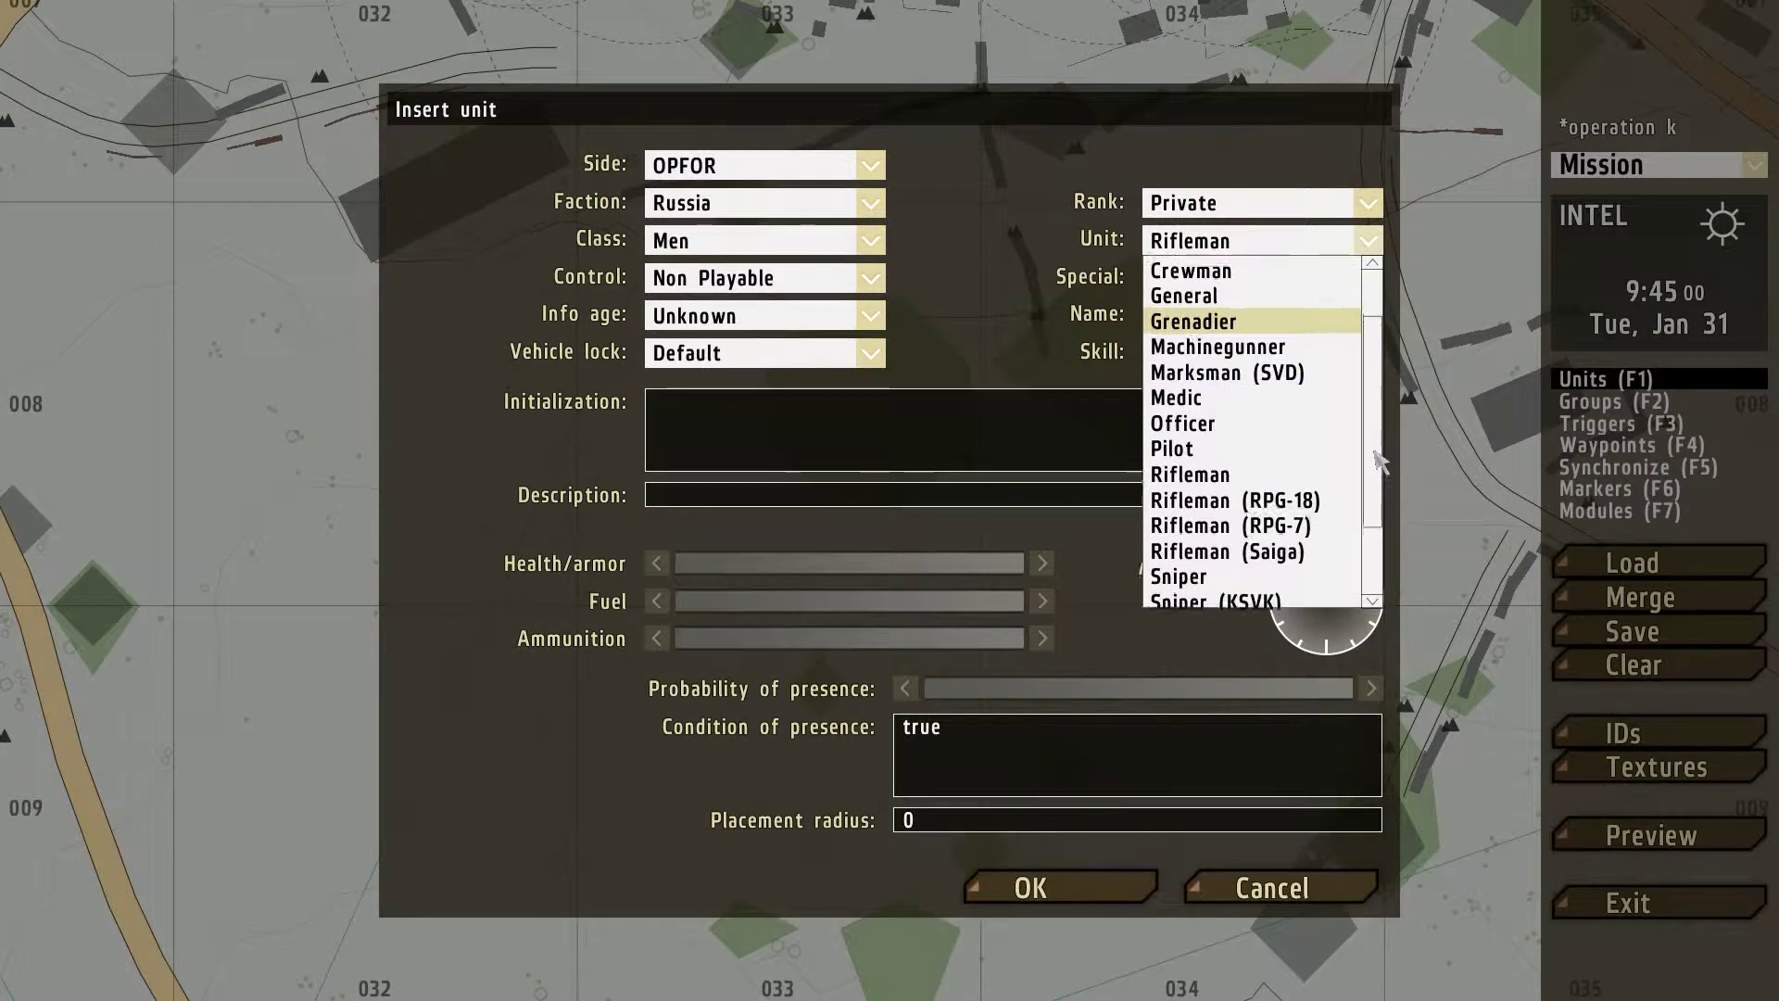
scroll(1379, 461, down, 1)
scroll(1379, 460, up, 2)
click(741, 204)
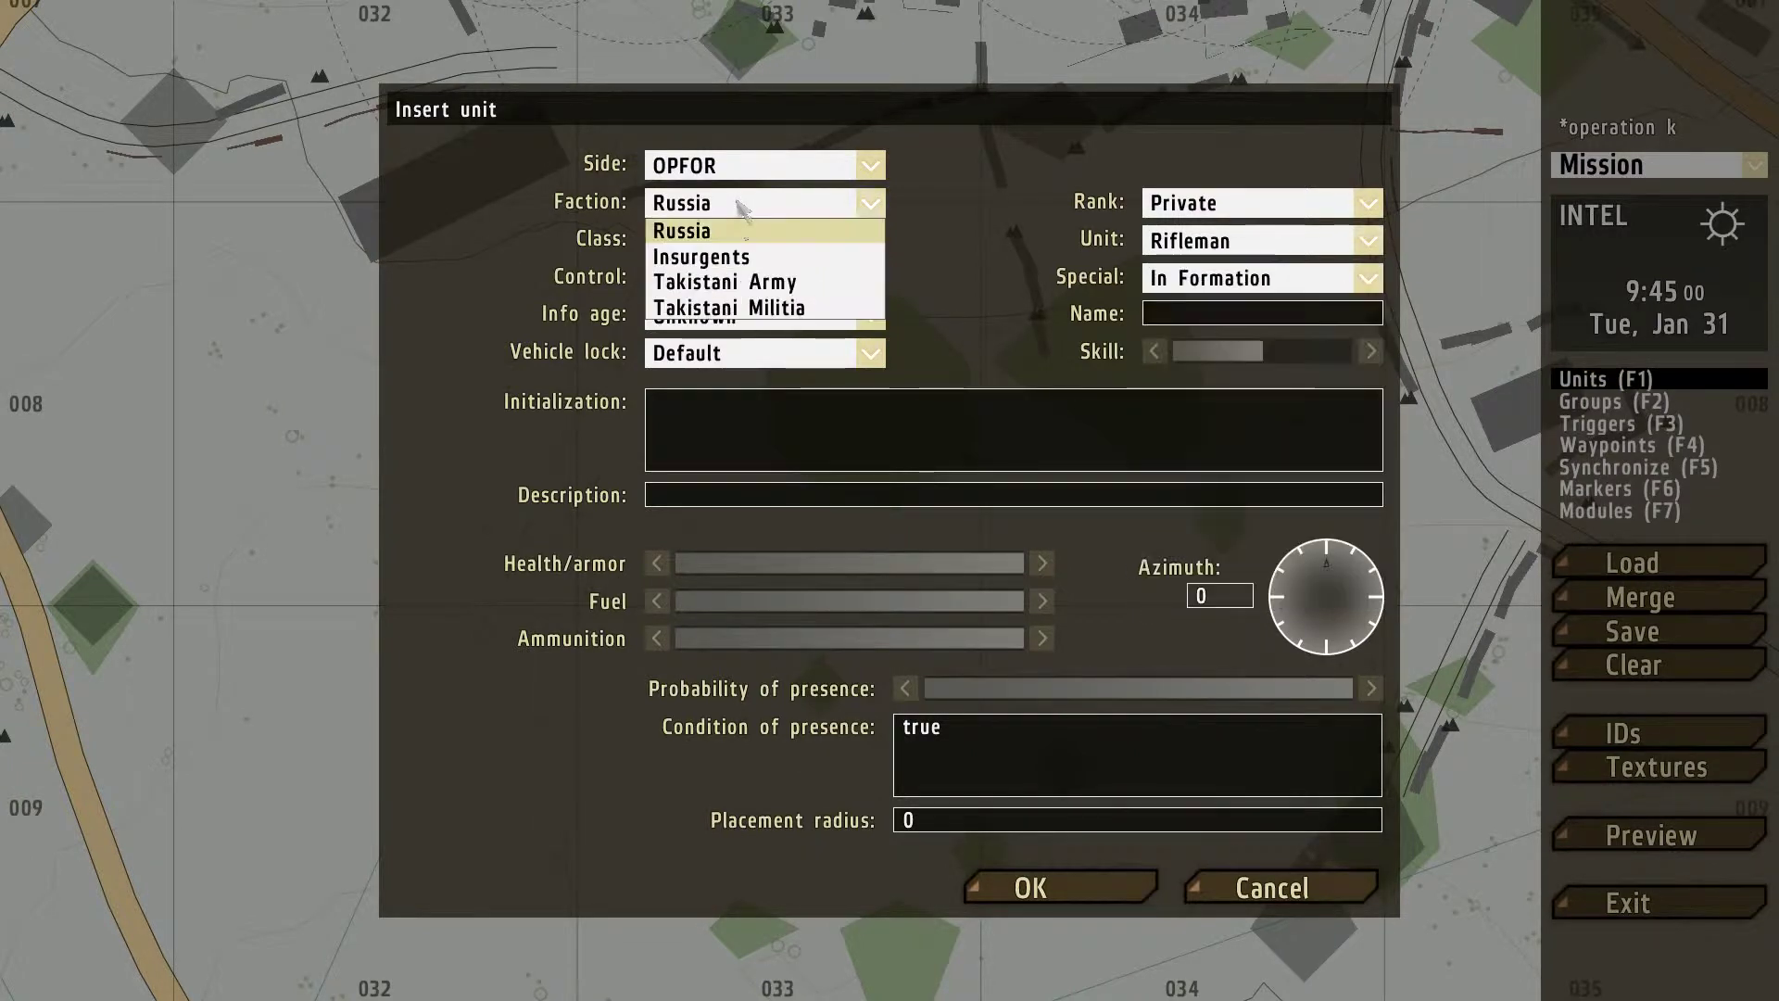
click(702, 257)
click(1223, 243)
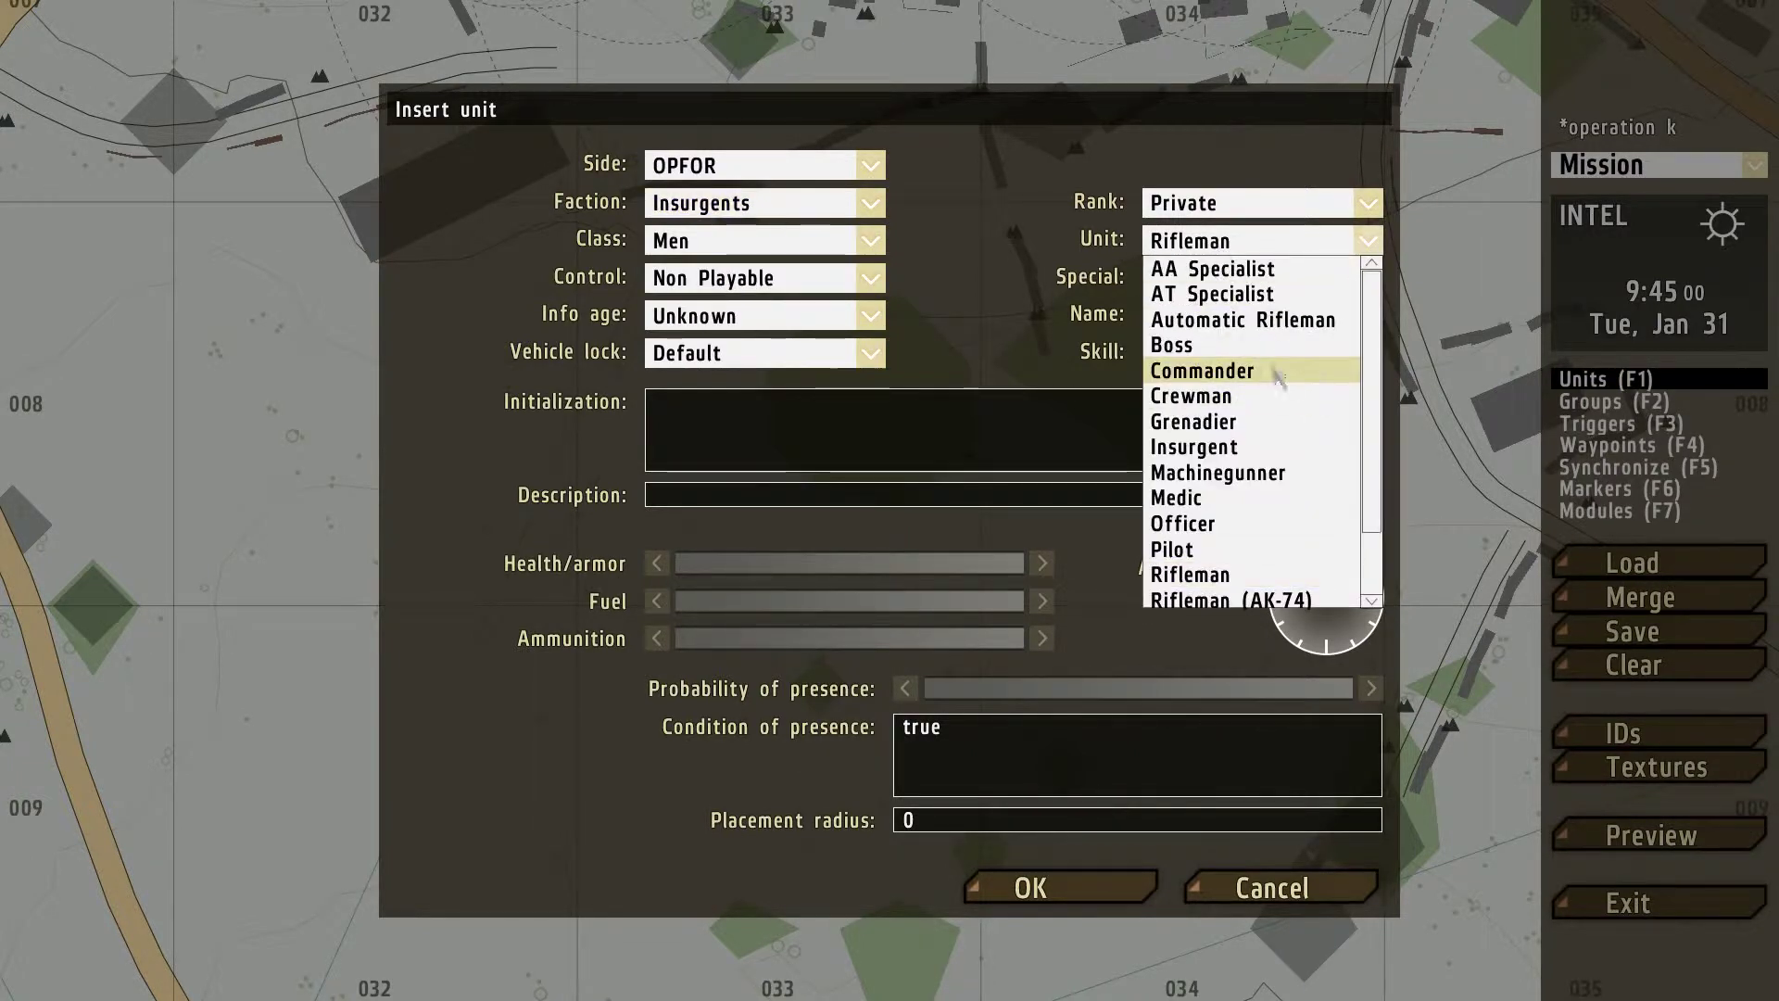
click(1246, 347)
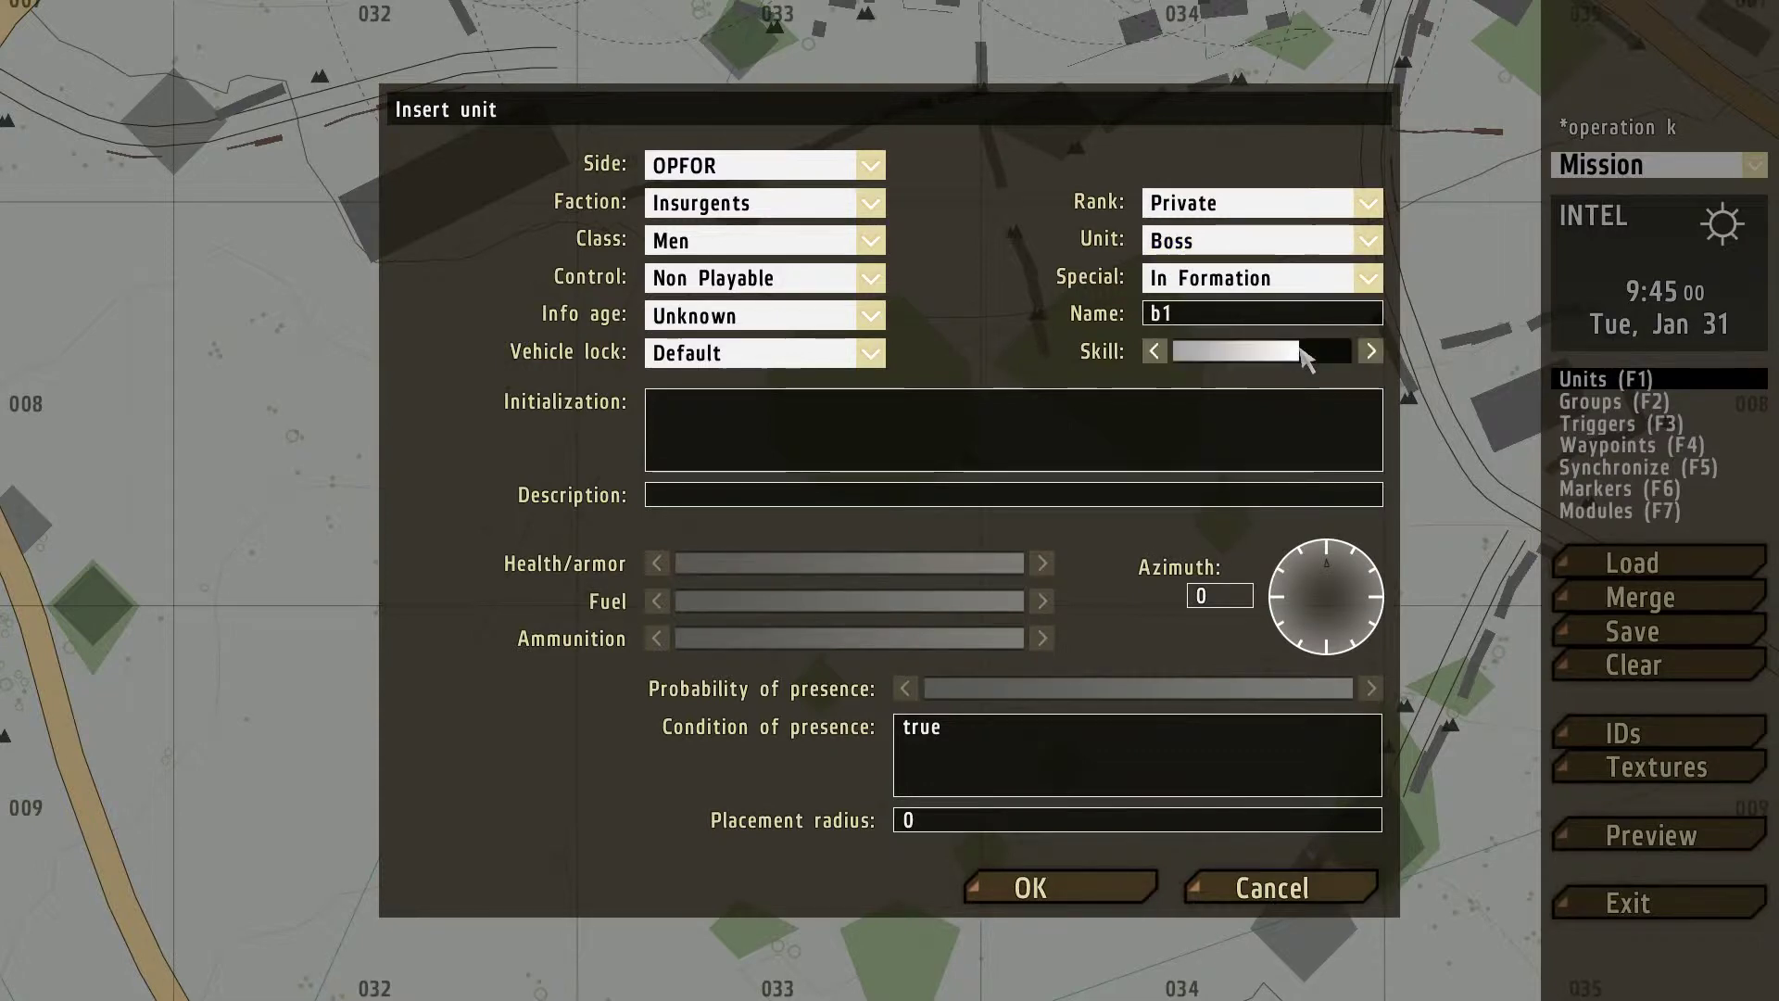
click(1010, 880)
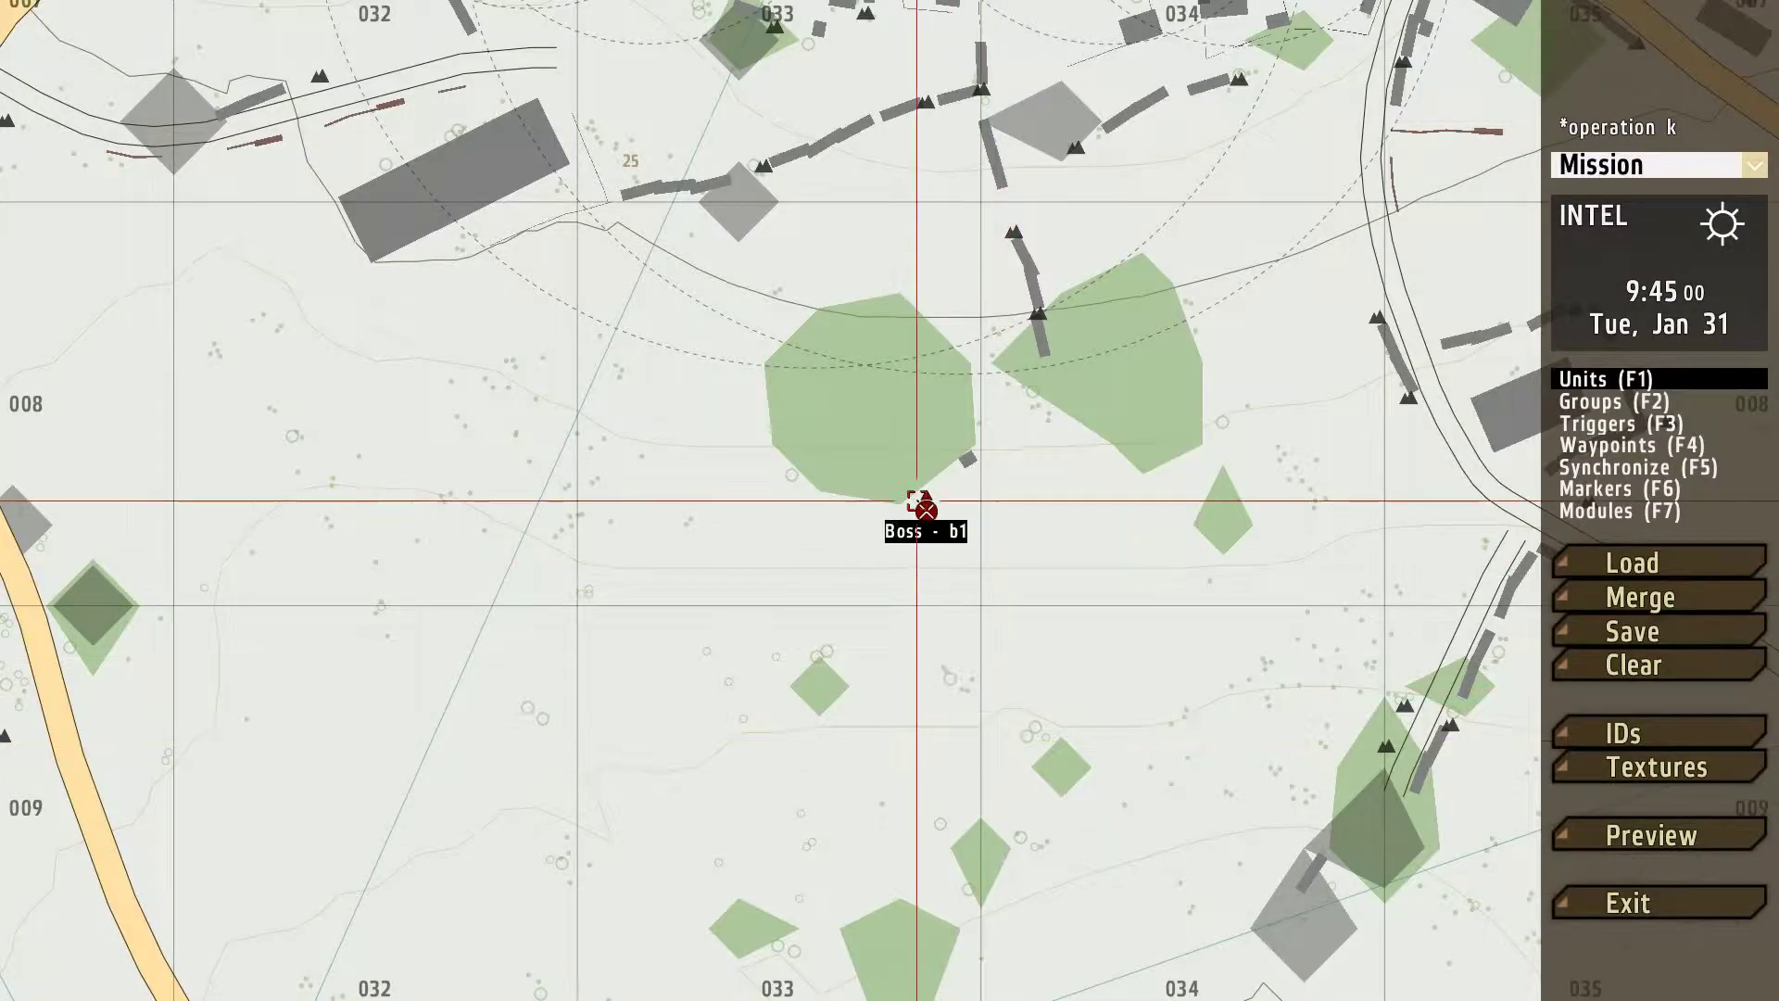
- Shift Boss b1 slightly and paste two copies of it side by side just south of it
drag(926, 534, 929, 529)
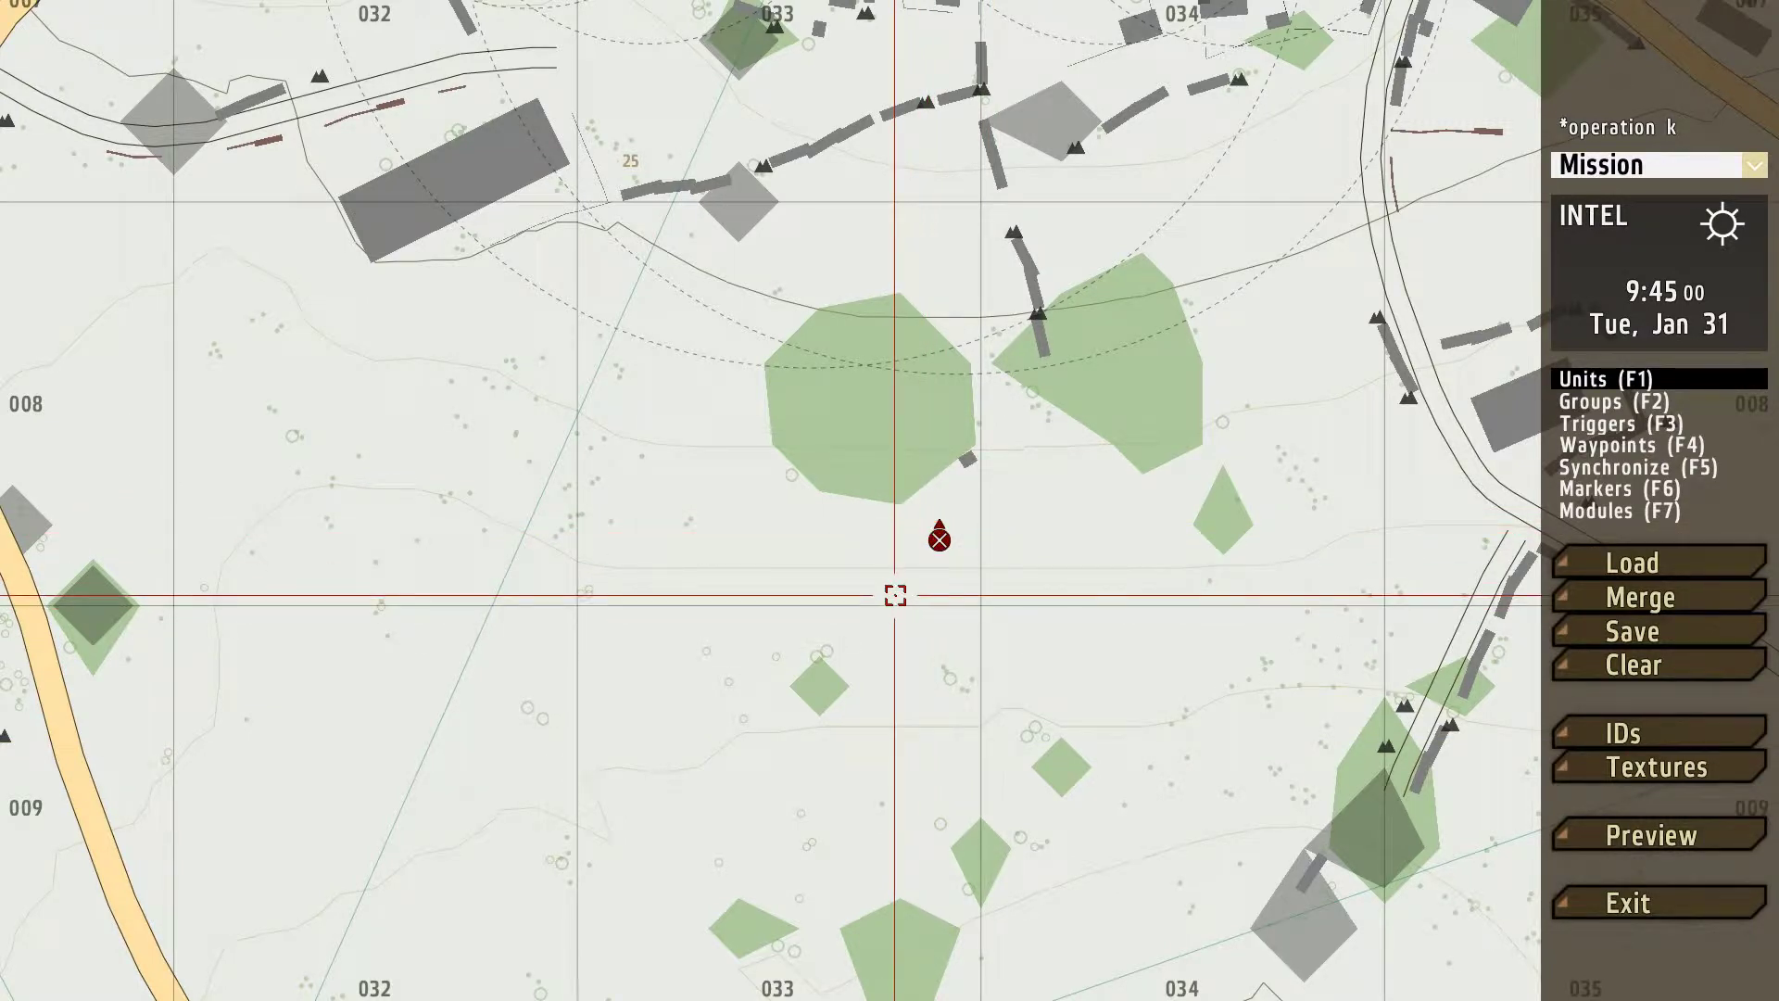
key(ctrl+v)
key(ctrl+v)
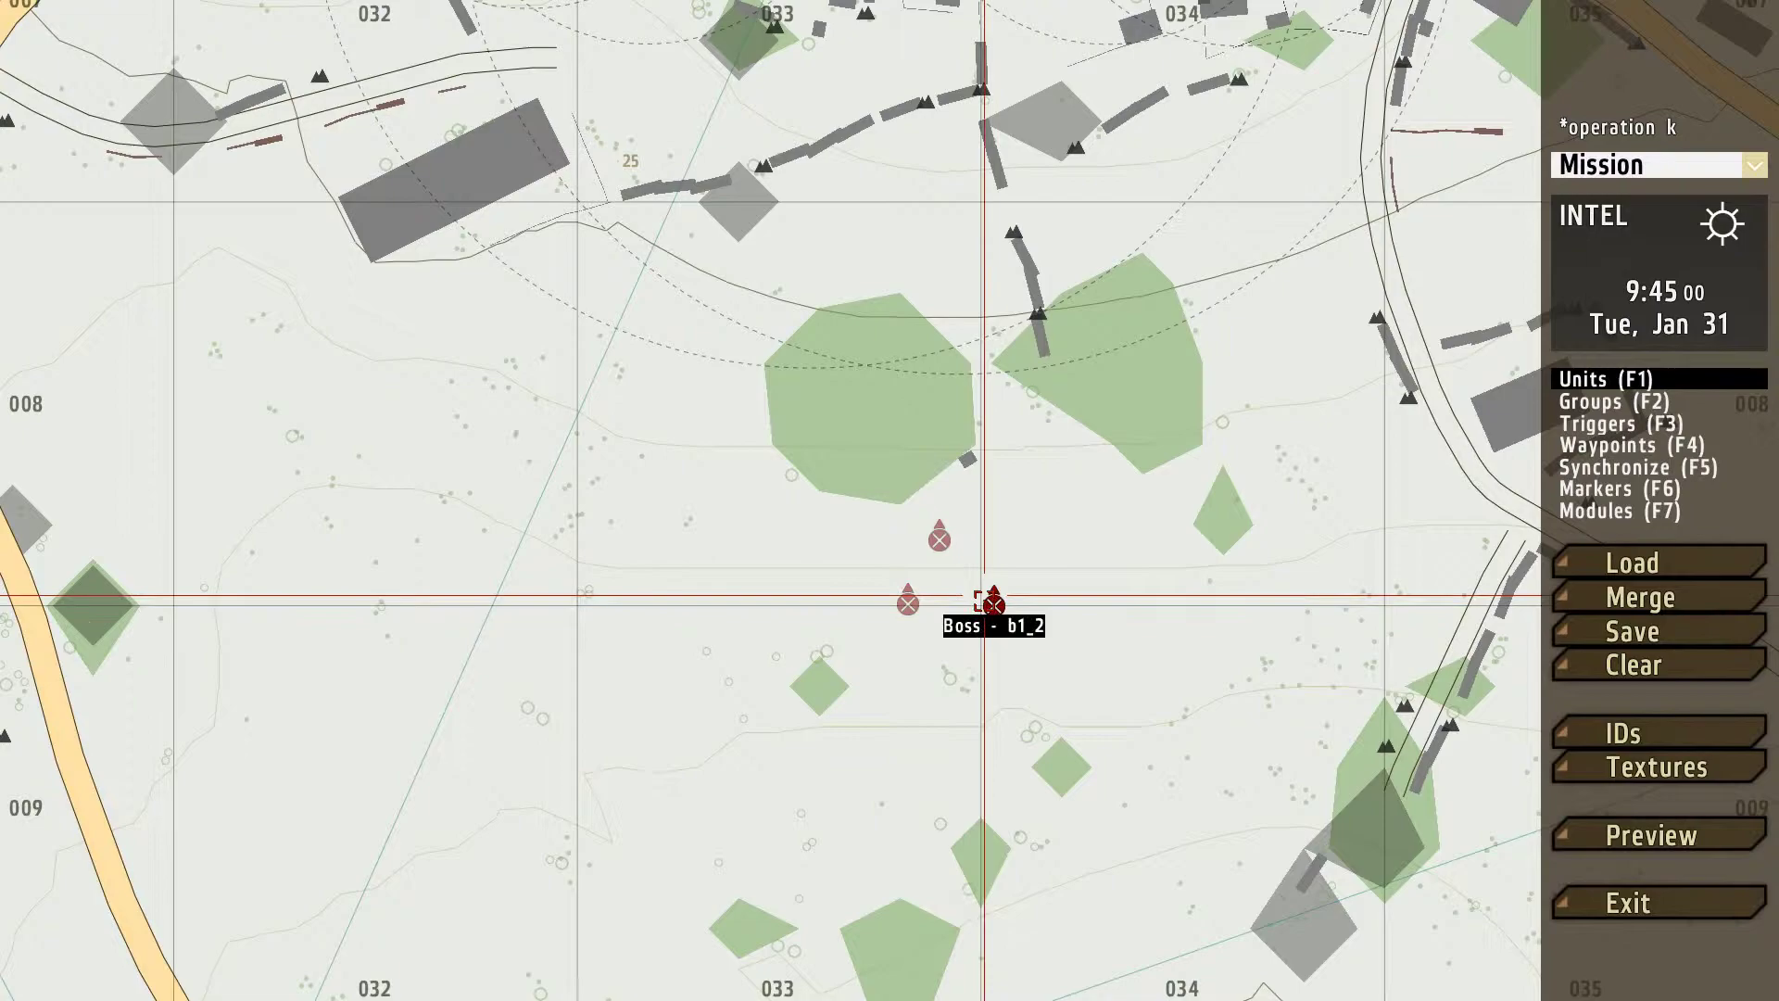
- Change the western copy, b1_1, to the Insurgent unit type
double_click(902, 599)
click(1185, 243)
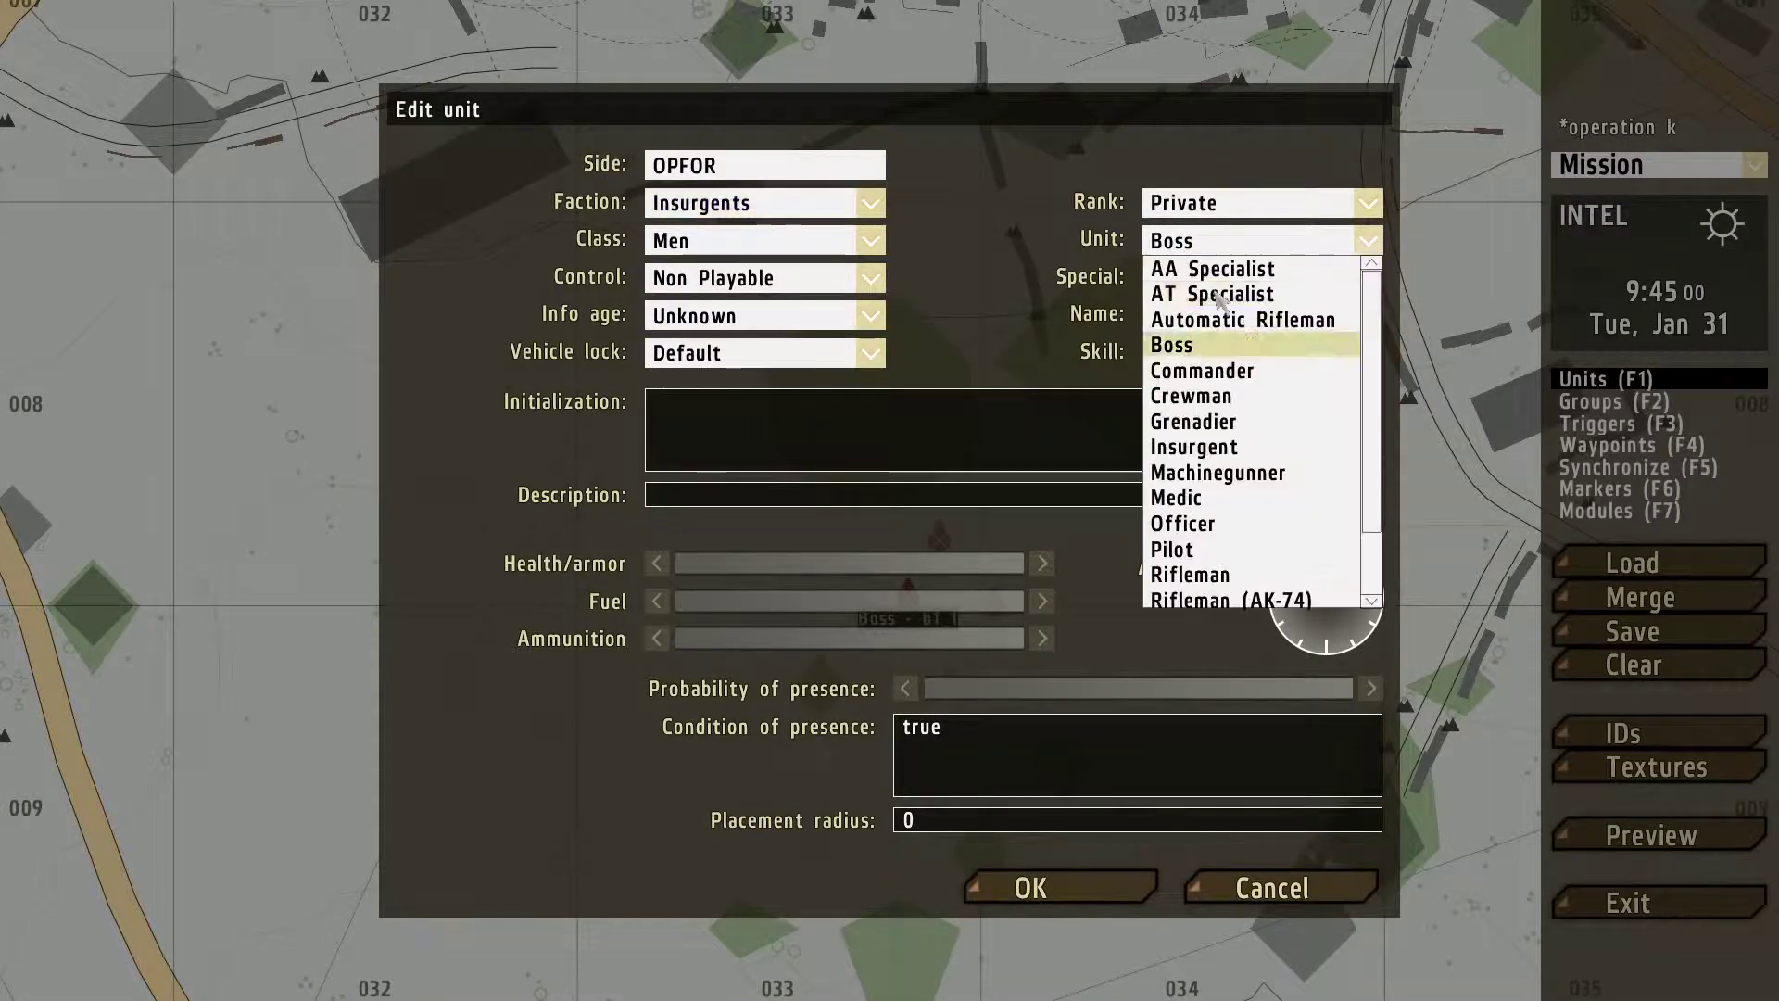
scroll(1377, 361, down, 2)
click(1251, 401)
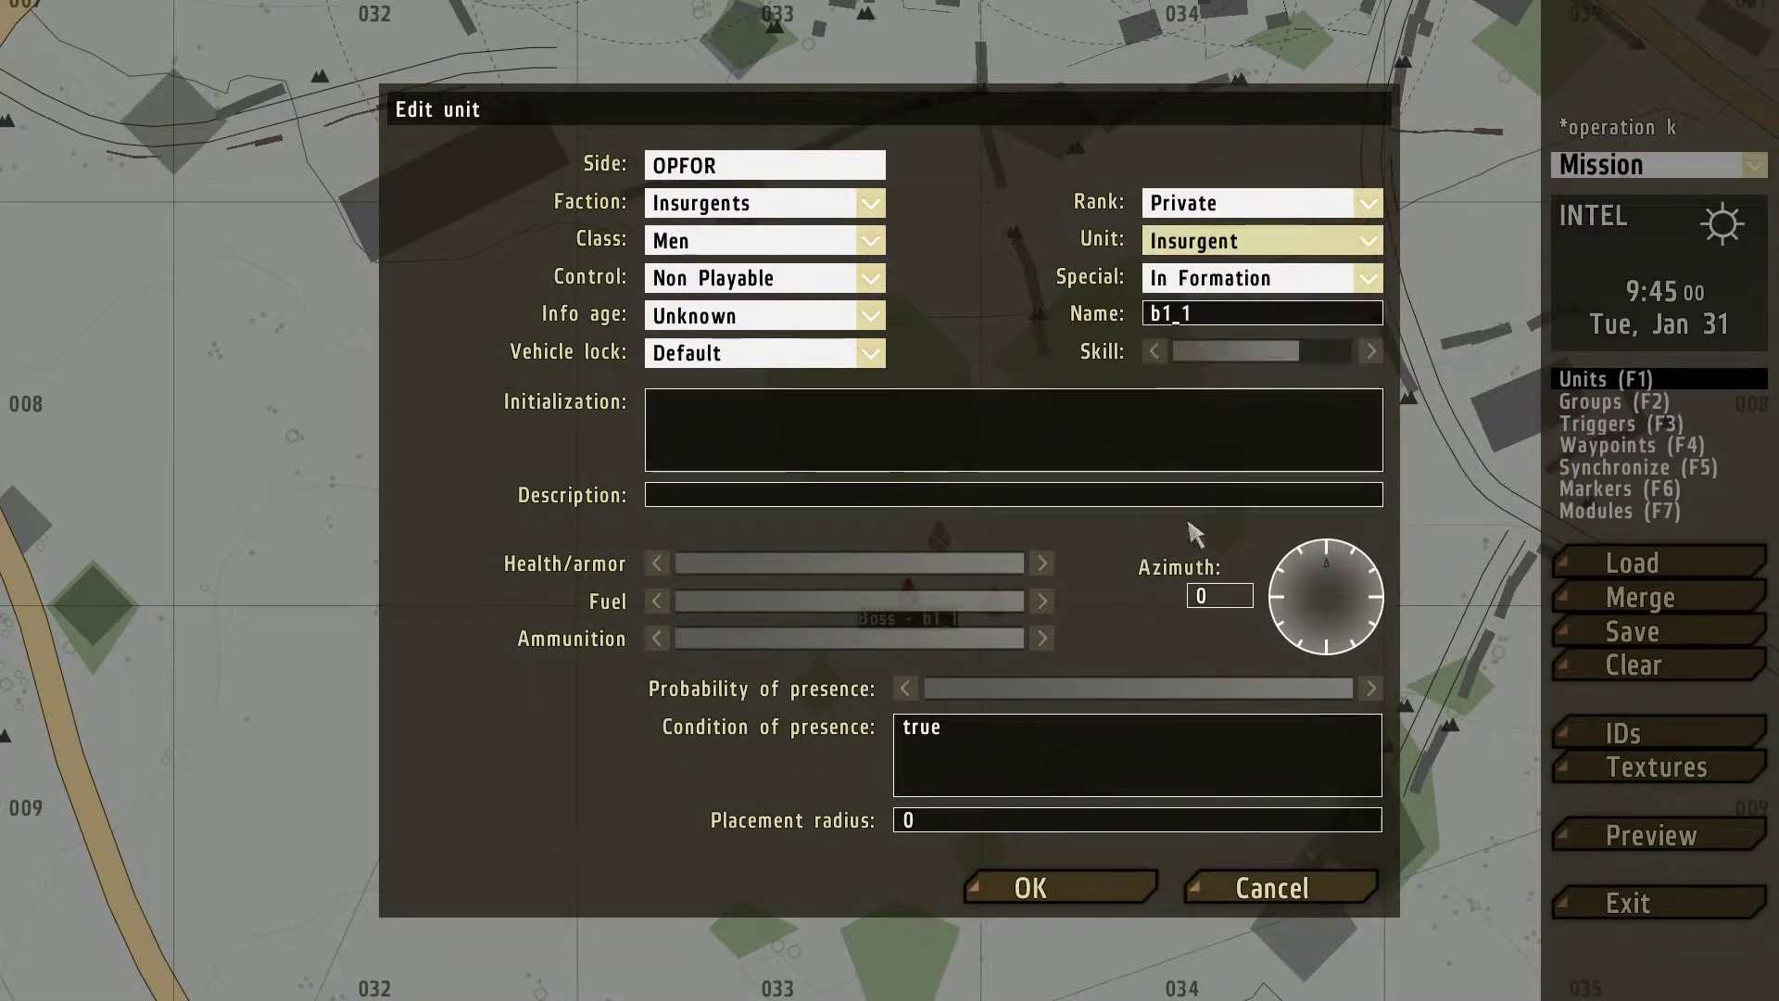
click(1072, 873)
- Change the eastern copy, b1_2, to the Sapper unit type
double_click(993, 598)
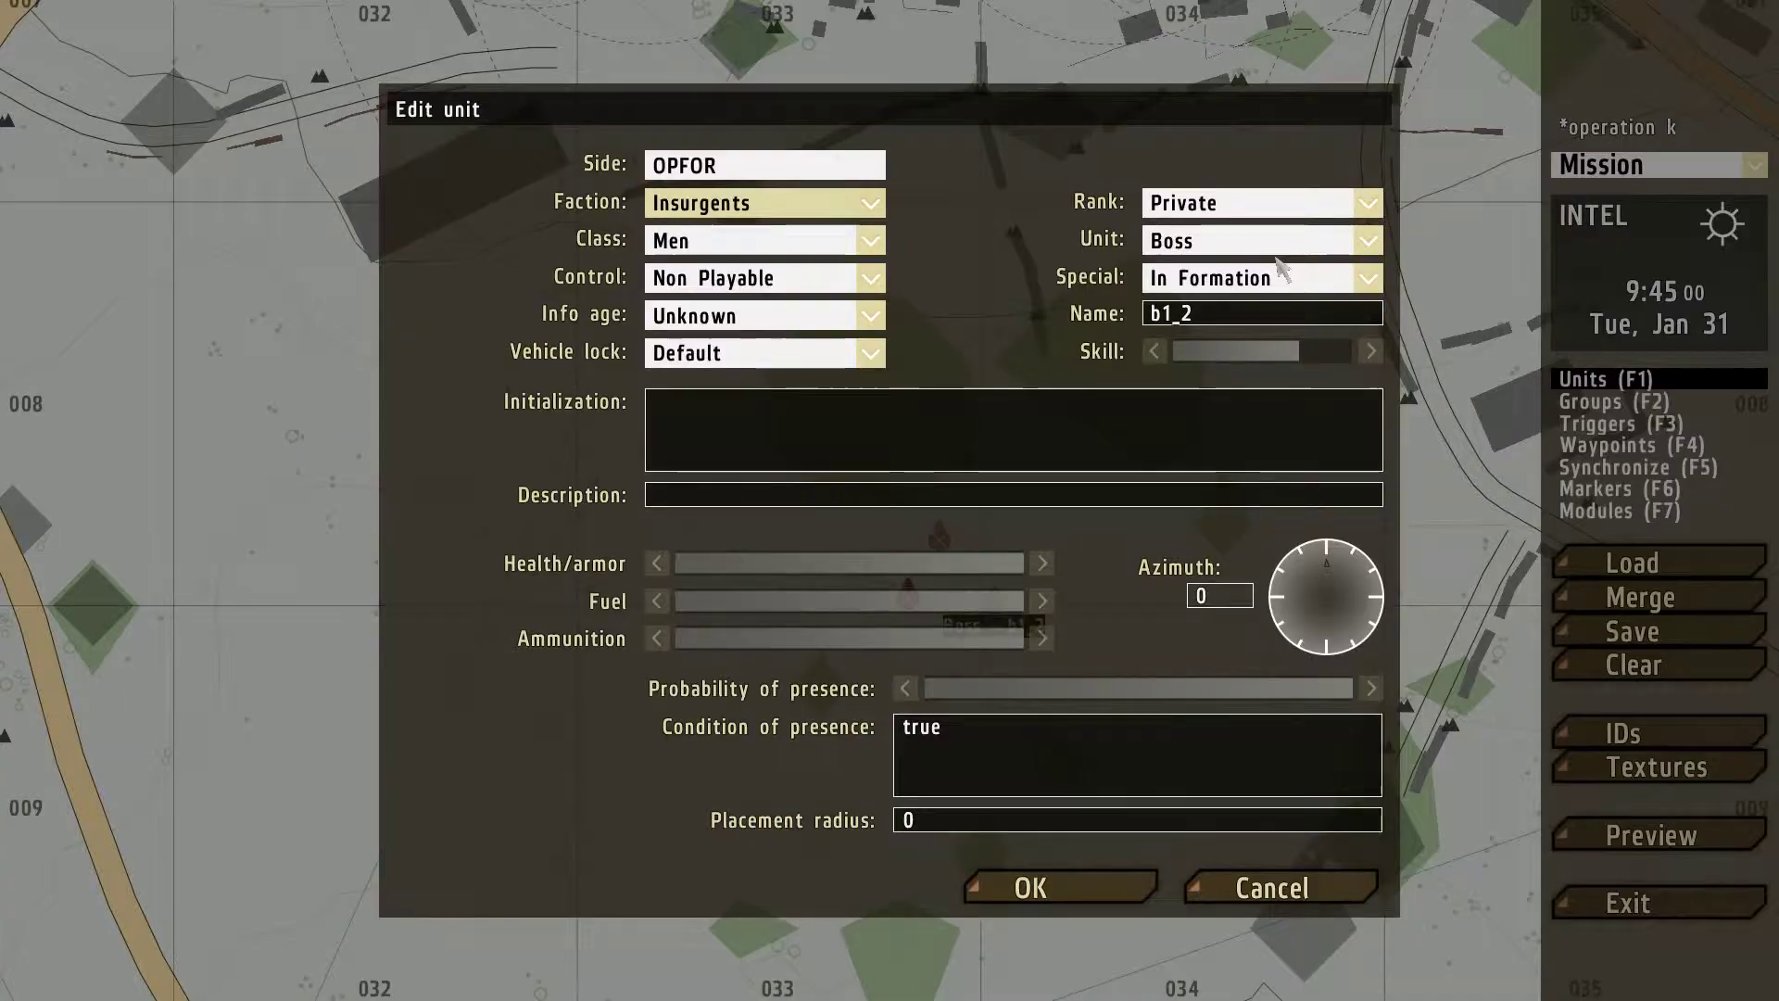
click(1368, 241)
scroll(1380, 314, down, 3)
click(1179, 569)
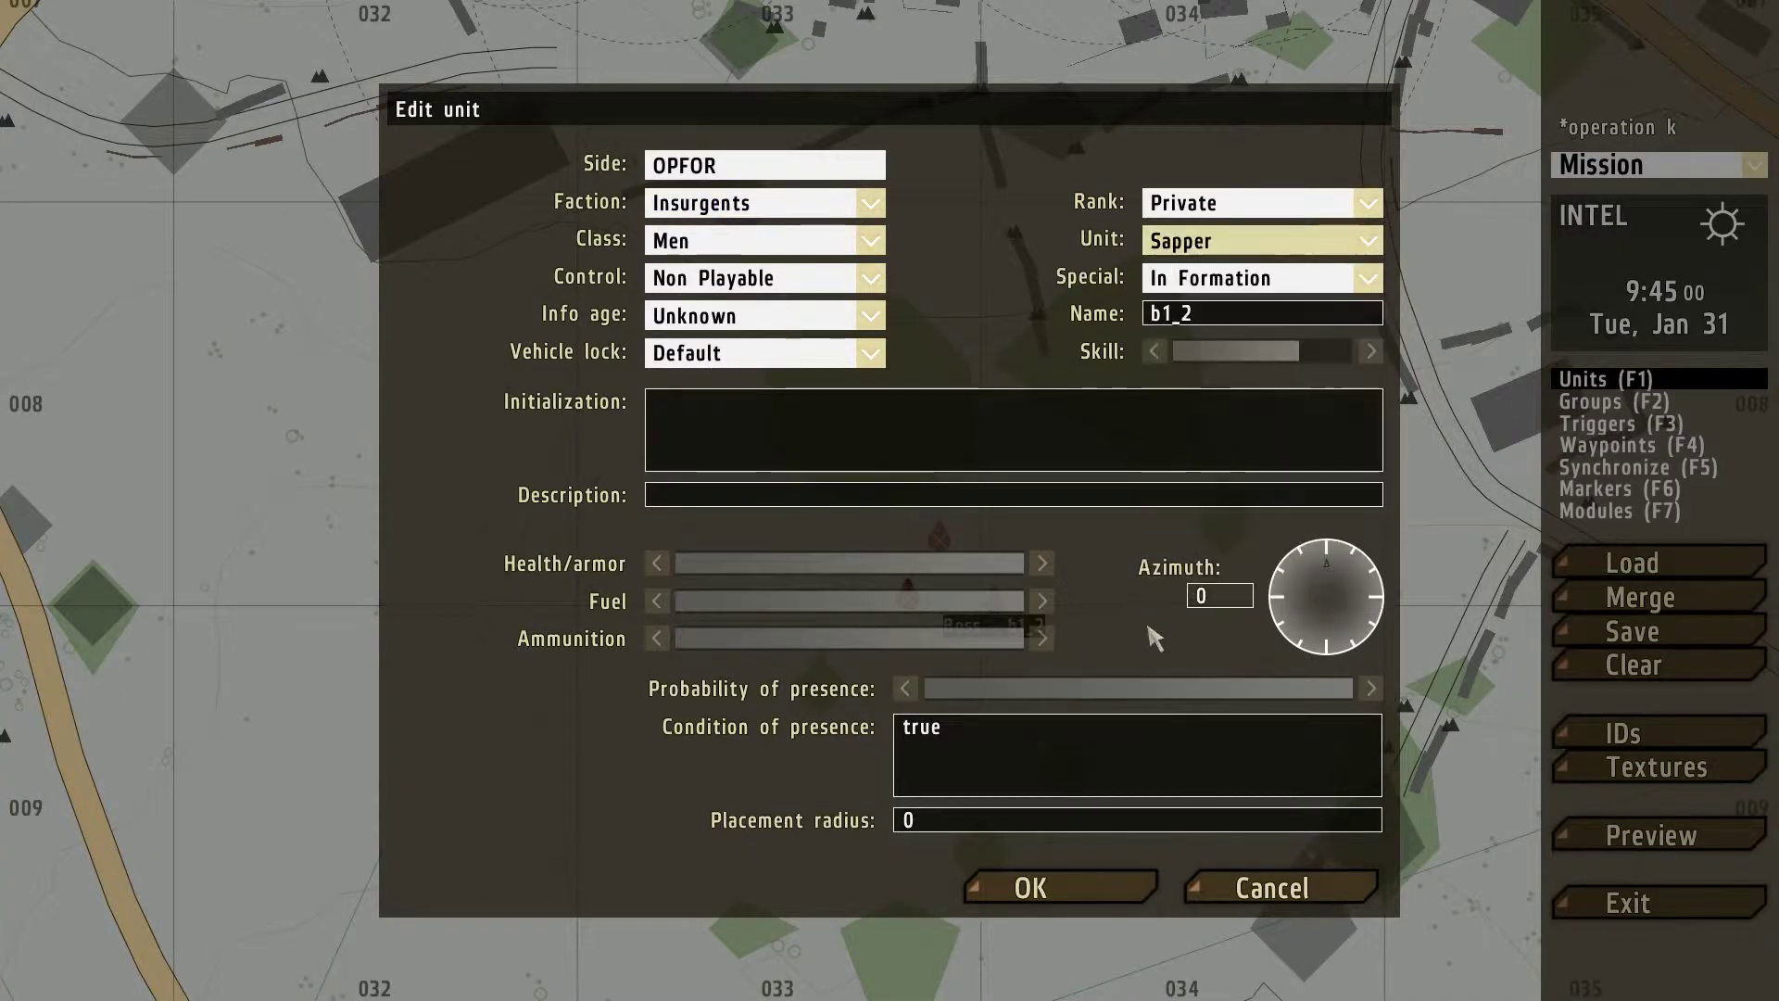
click(1056, 885)
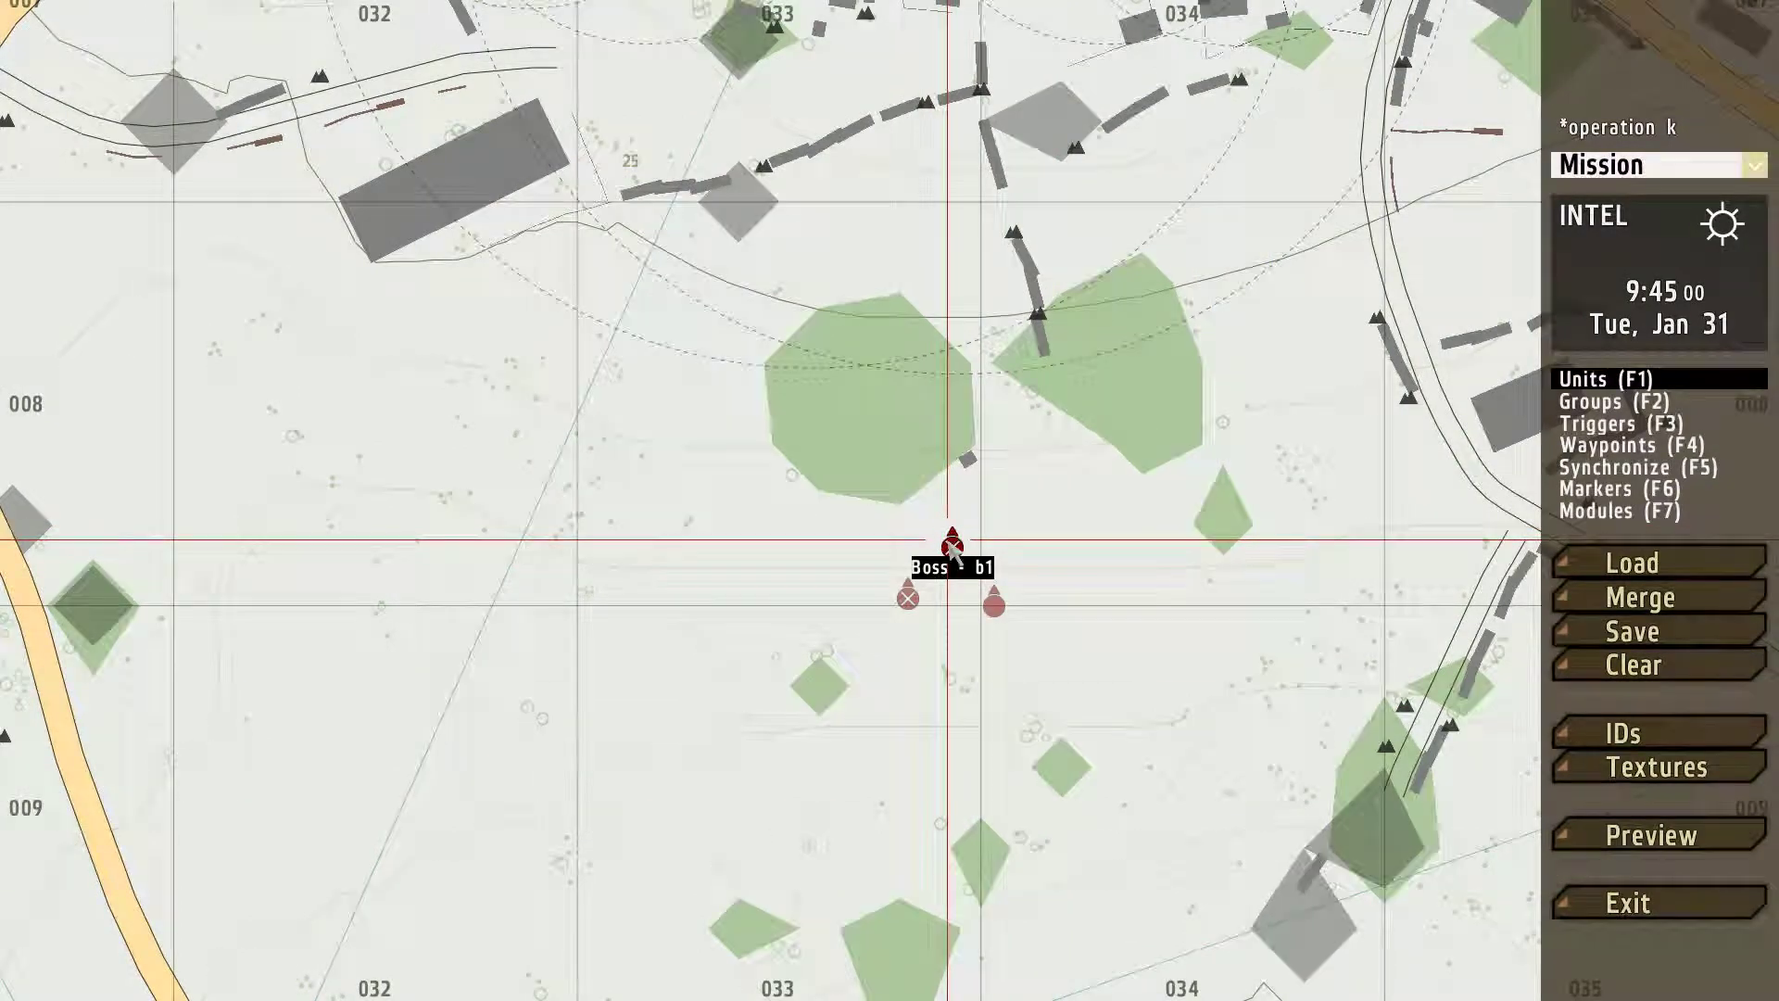
- Set the rank of Boss b1 to Lieutenant
double_click(952, 548)
click(1224, 211)
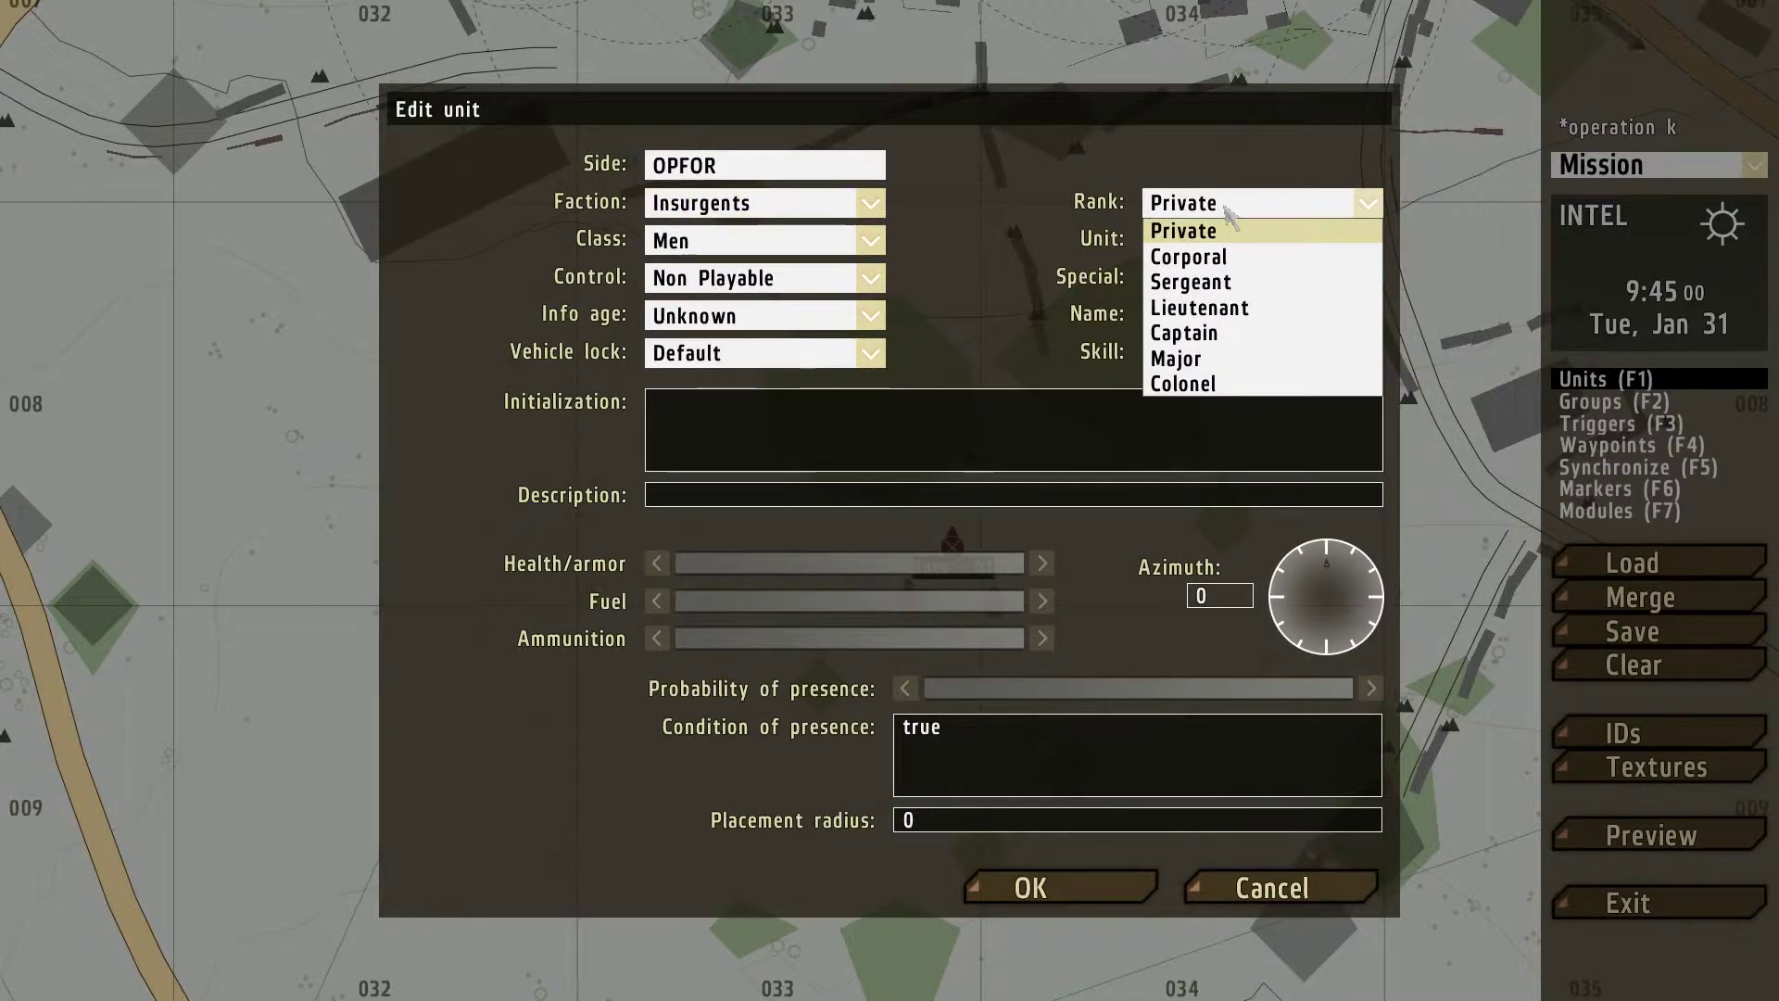
click(1225, 312)
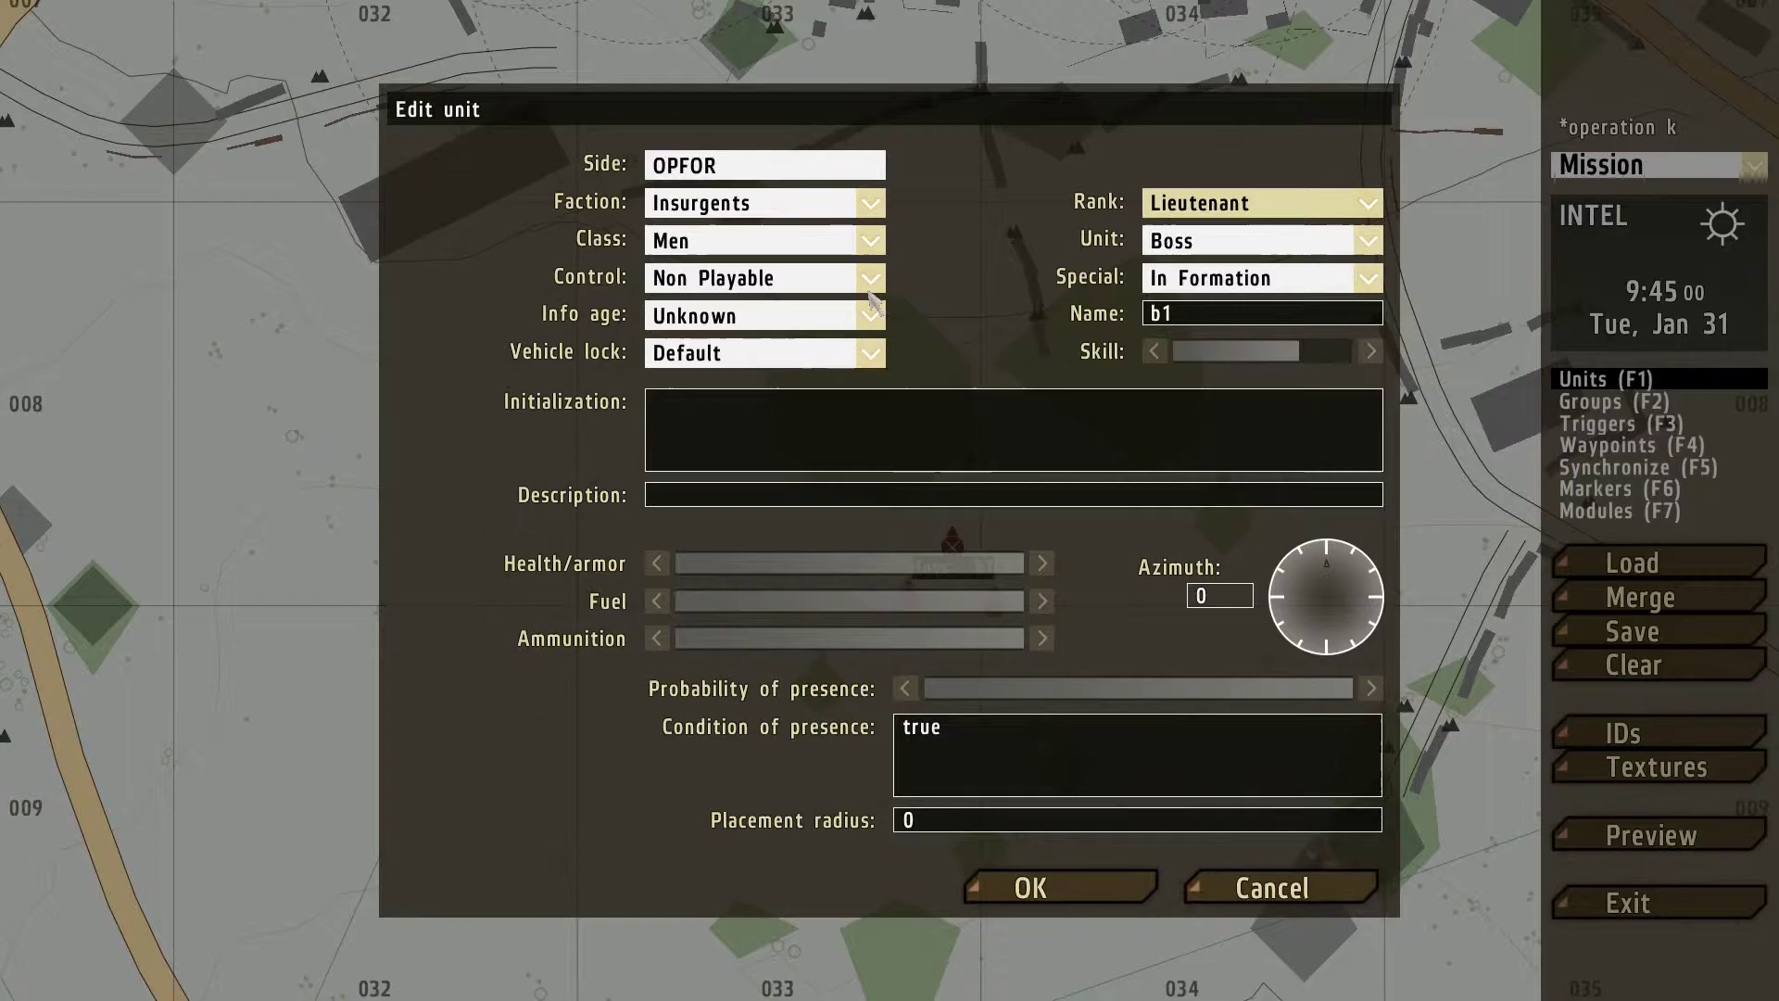
click(1076, 886)
- Group the Insurgent and the Sapper with Boss b1
click(1603, 404)
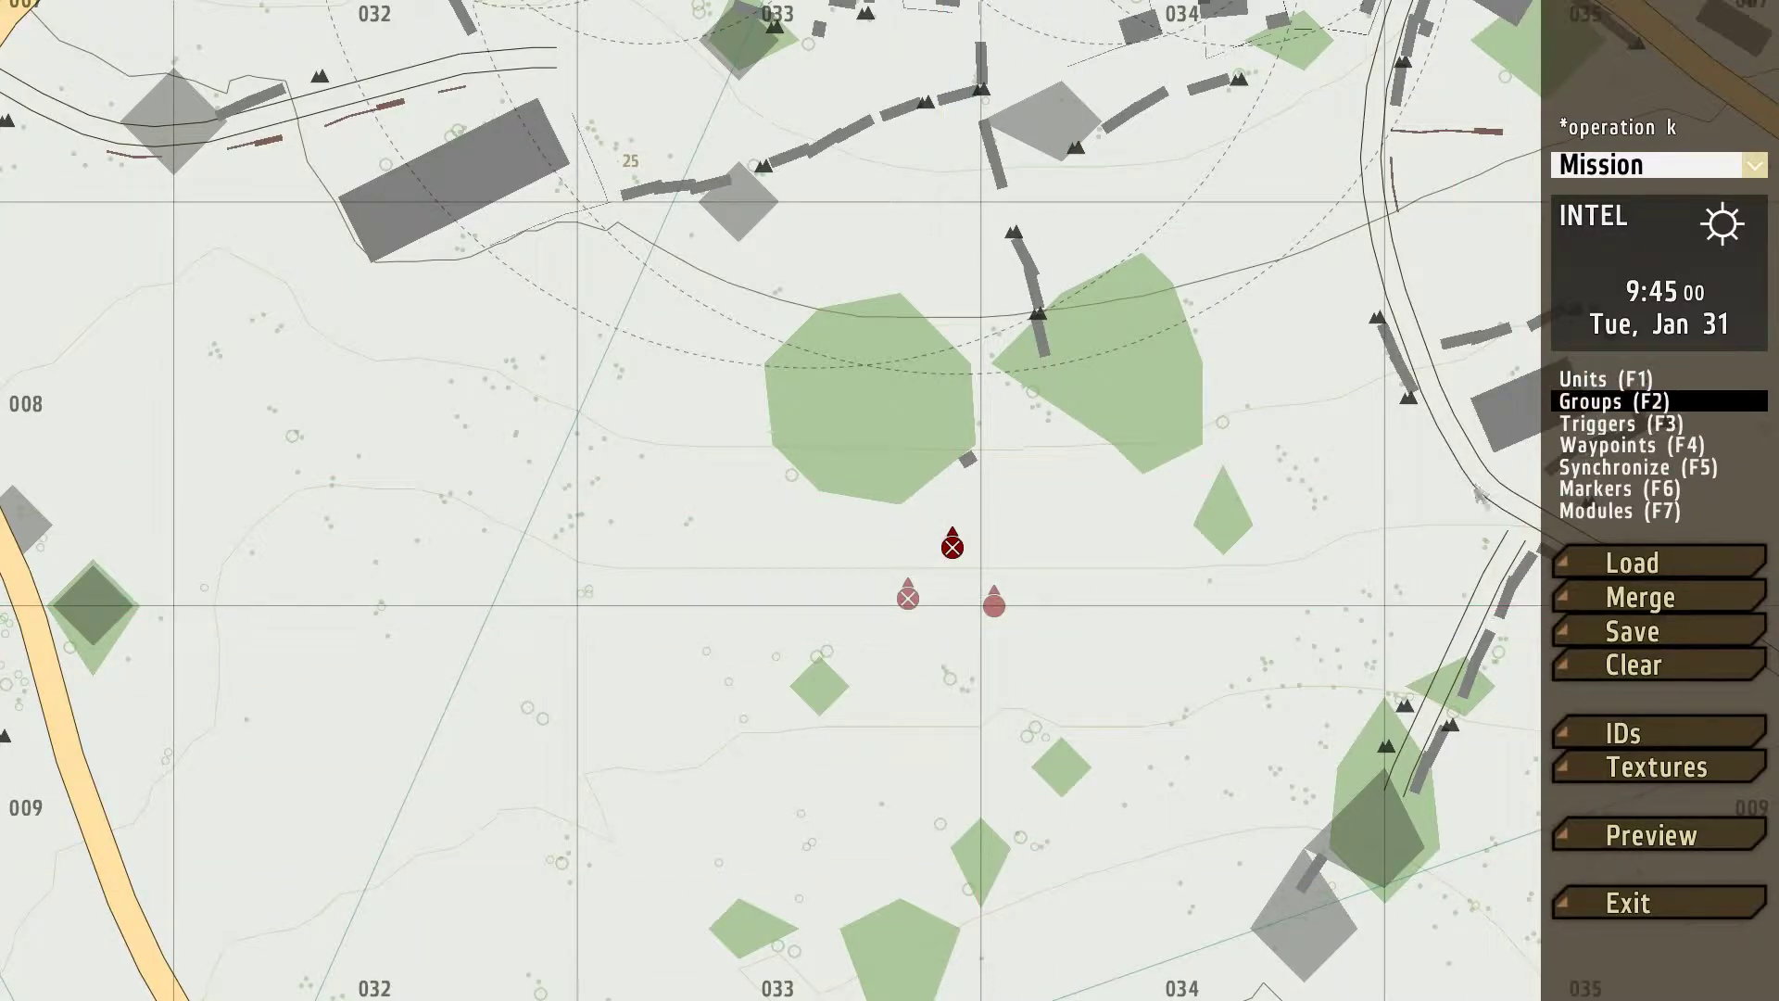
scroll(909, 600, up, 3)
drag(905, 592, 975, 510)
drag(1032, 602, 979, 505)
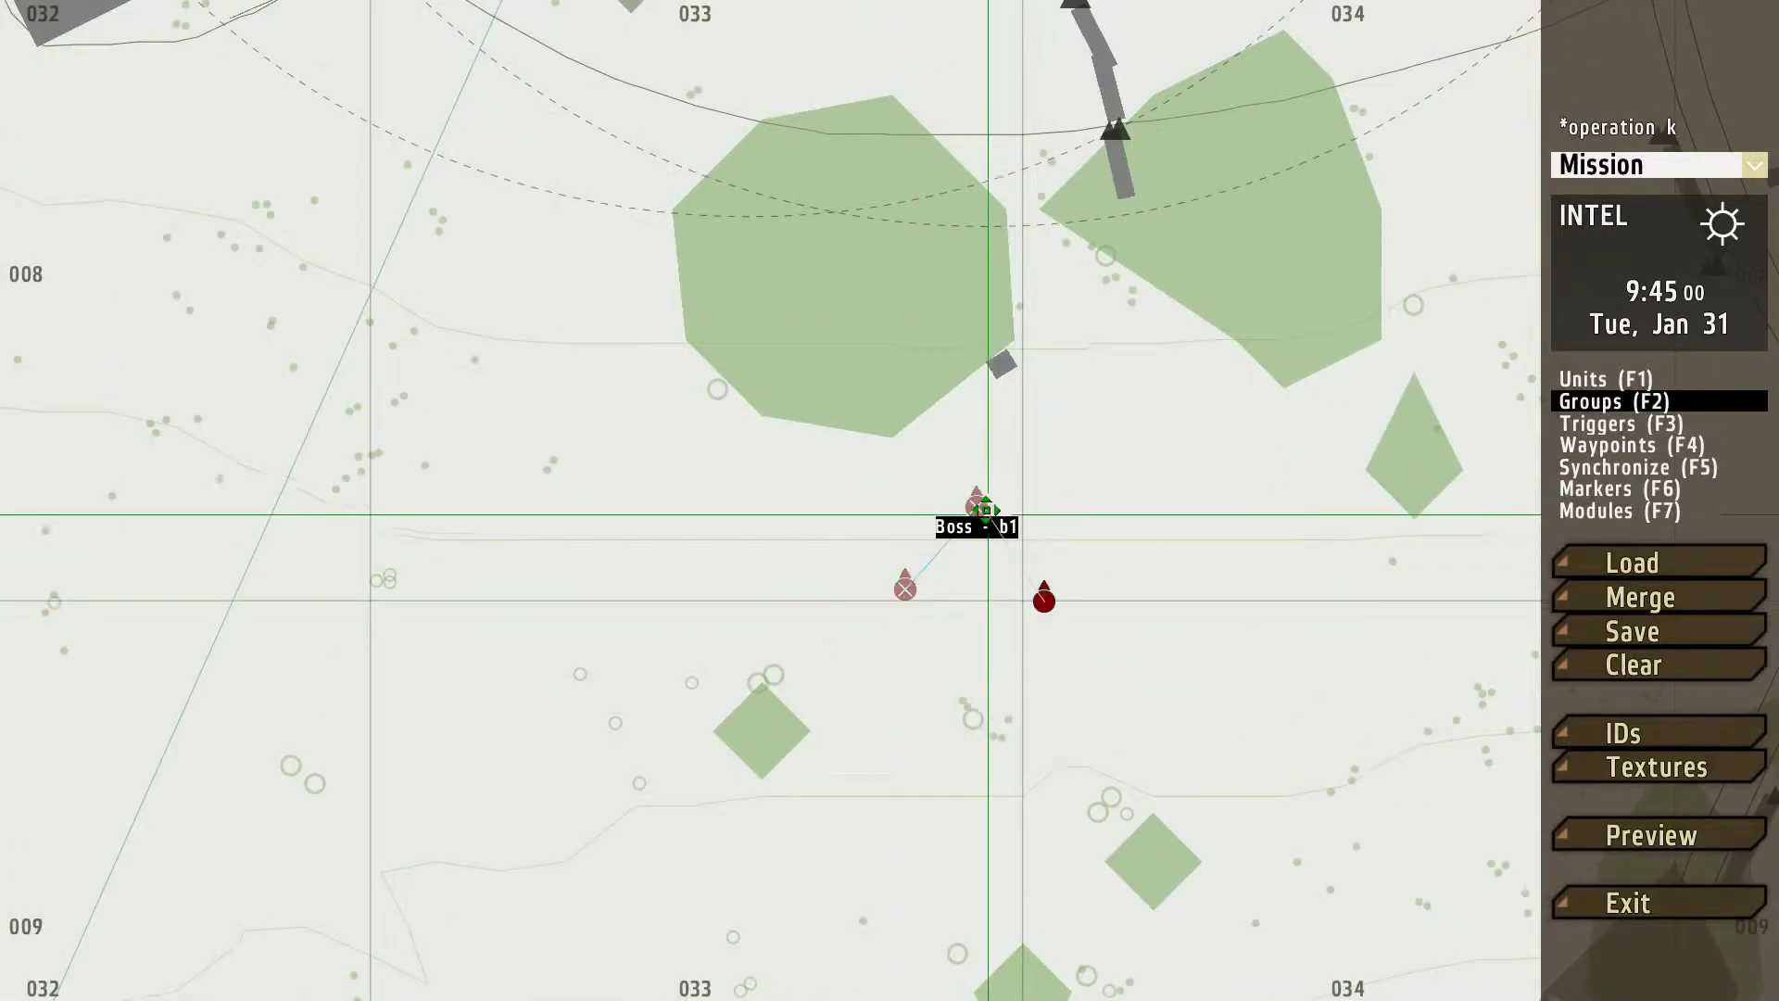
- Return to unit editing and move the whole insurgent group to the area just north of Kamenyy's main road
click(1604, 379)
scroll(1370, 564, down, 3)
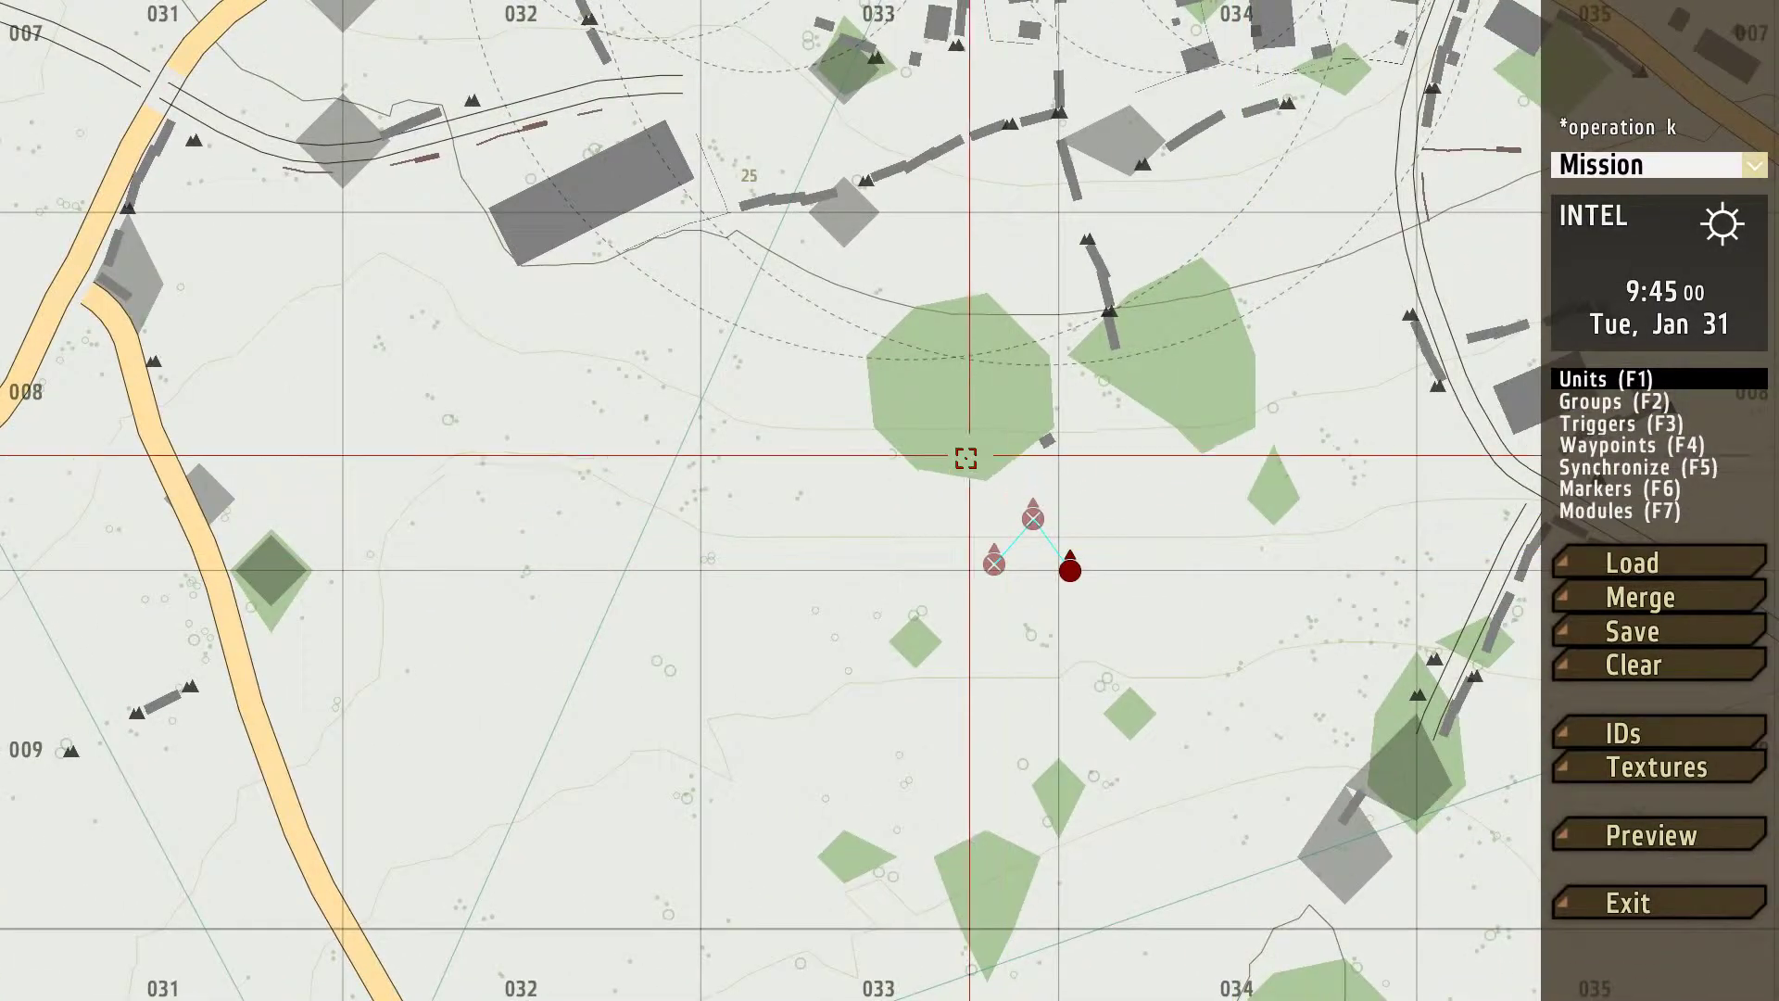
drag(1028, 537, 990, 381)
scroll(990, 381, down, 3)
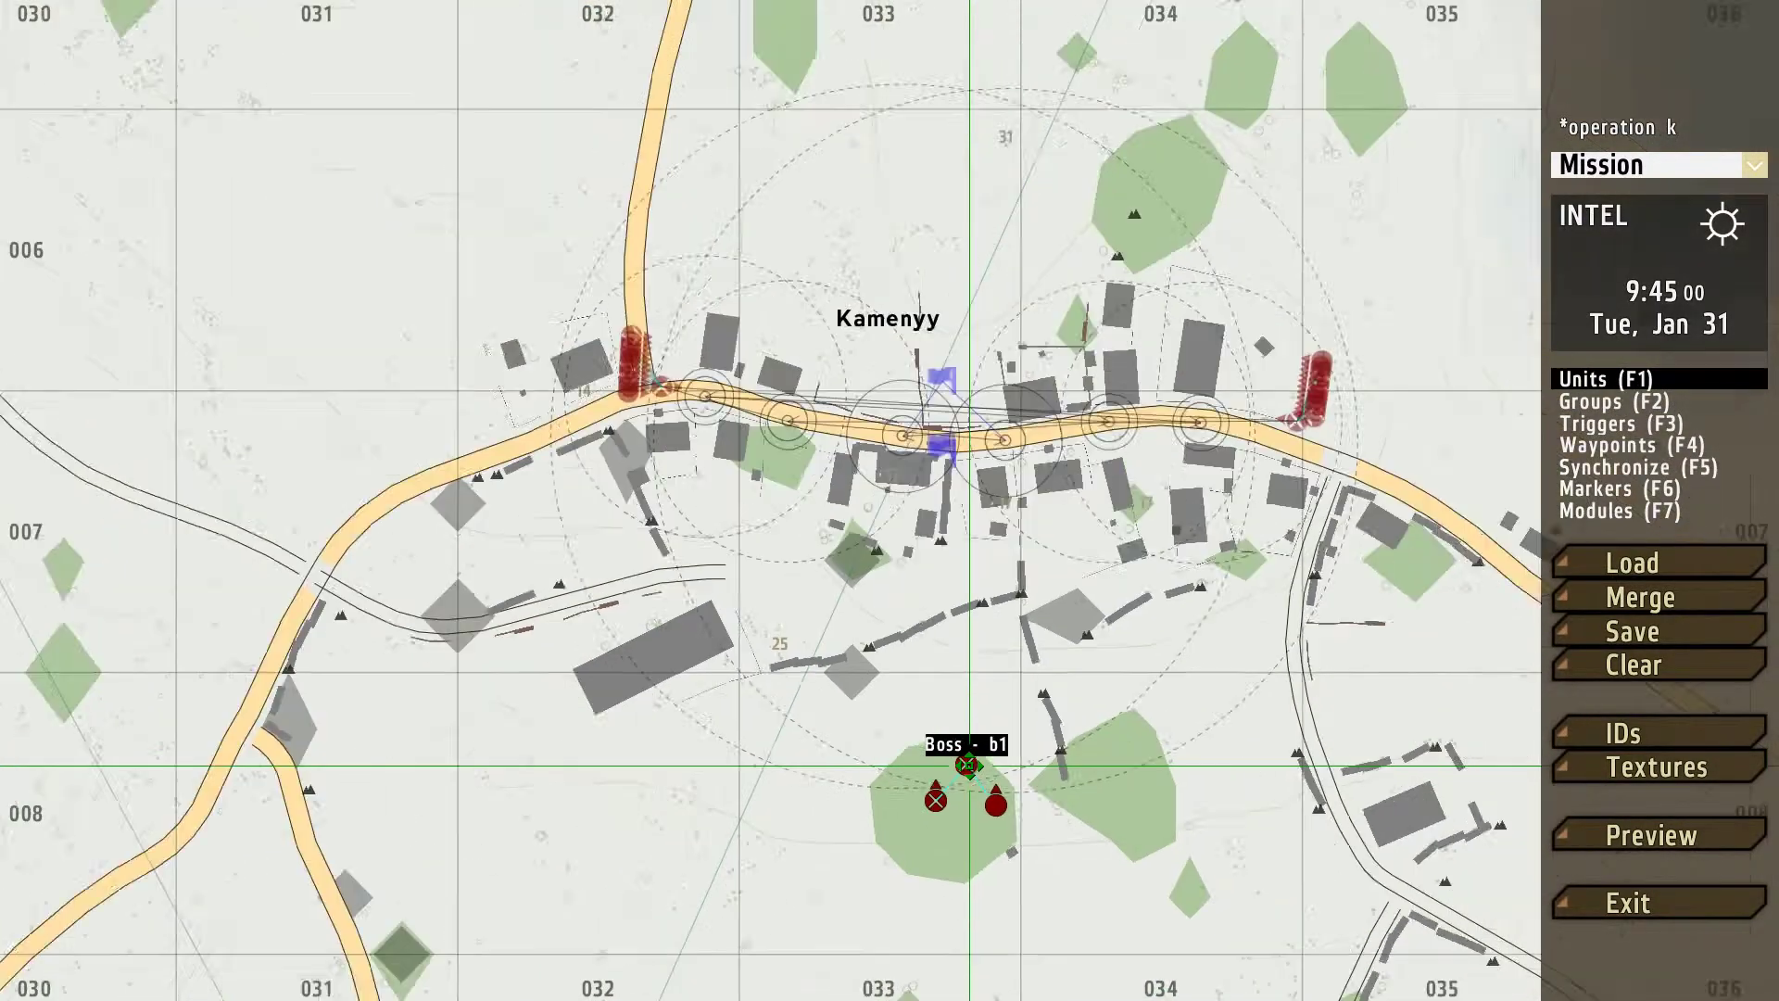
drag(954, 775, 969, 357)
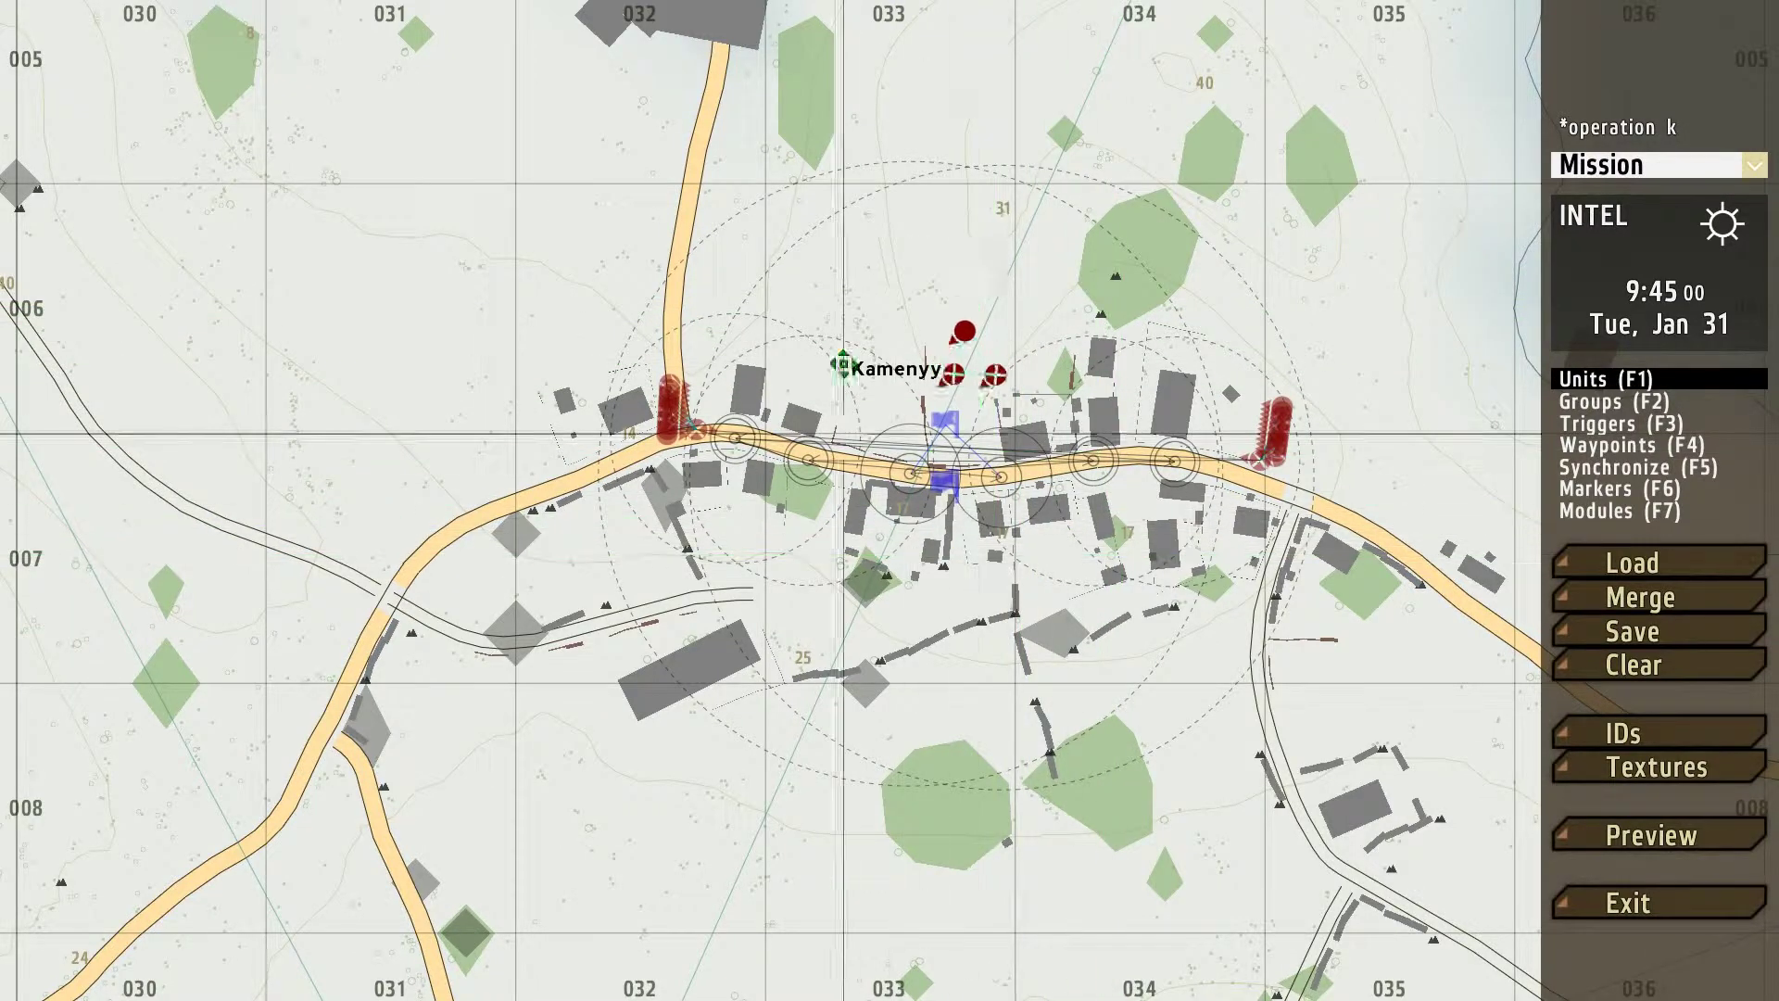
- Nudge the insurgent group slightly farther northeast, using Boss b1 as the handle
scroll(992, 533, up, 2)
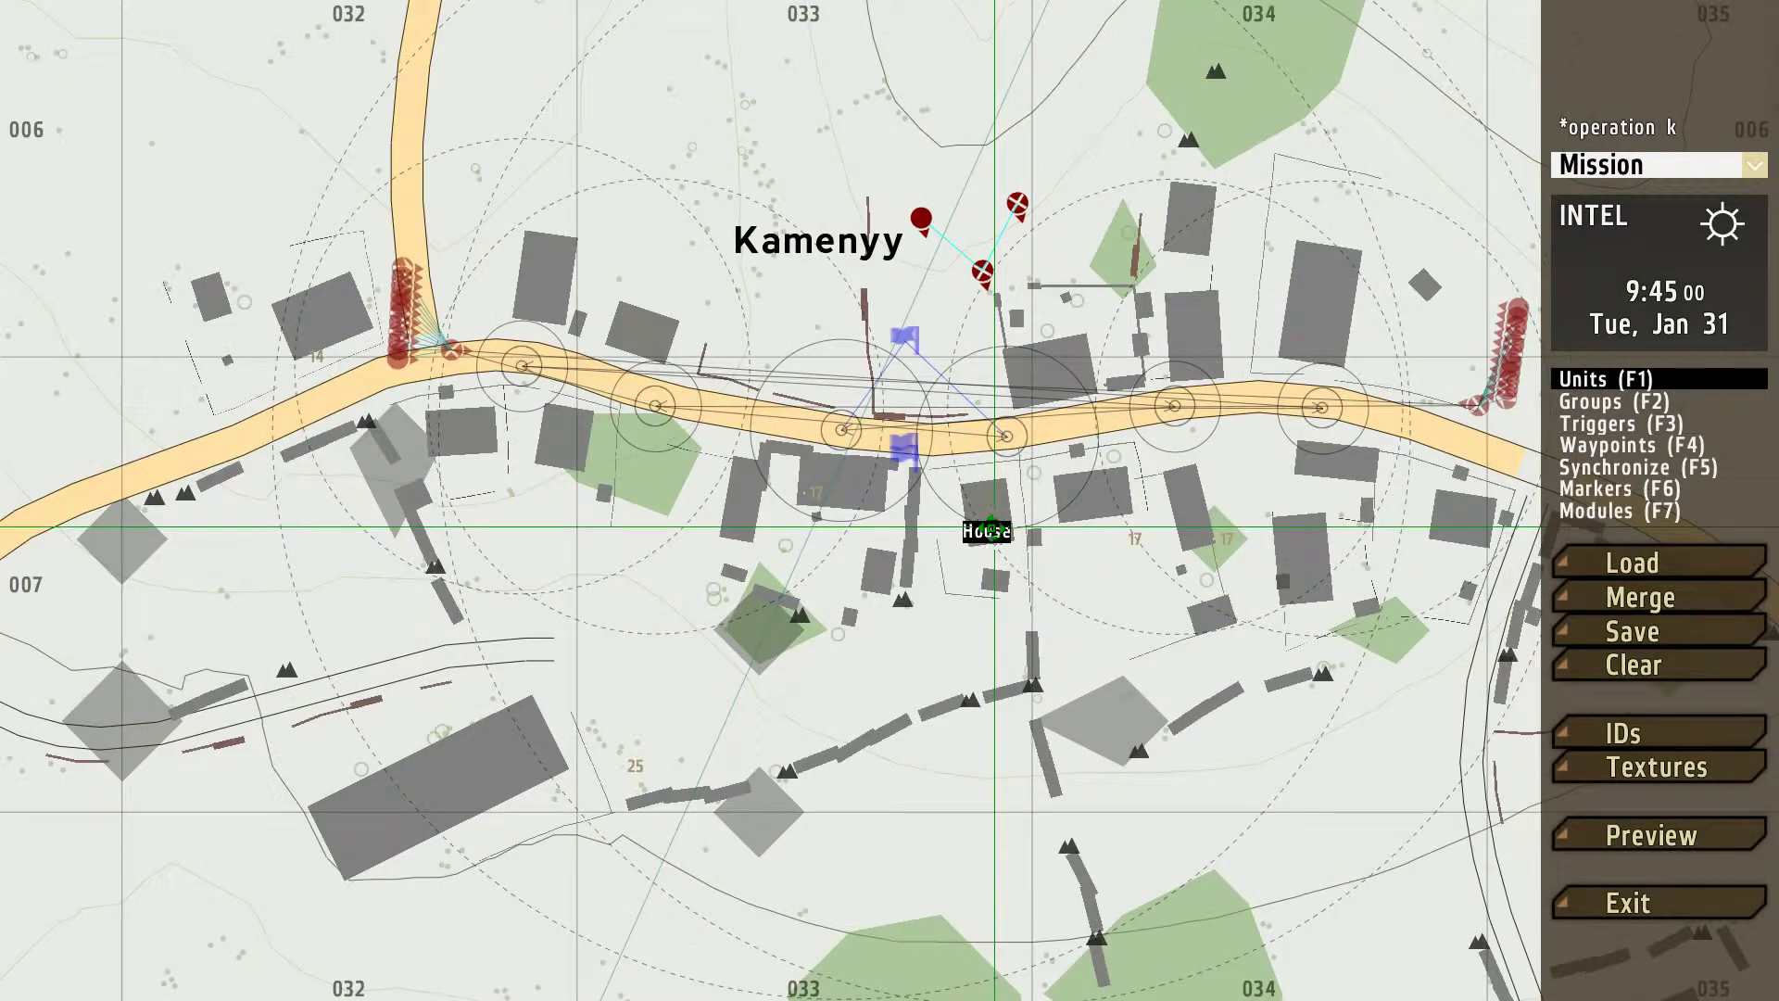
scroll(983, 260, up, 2)
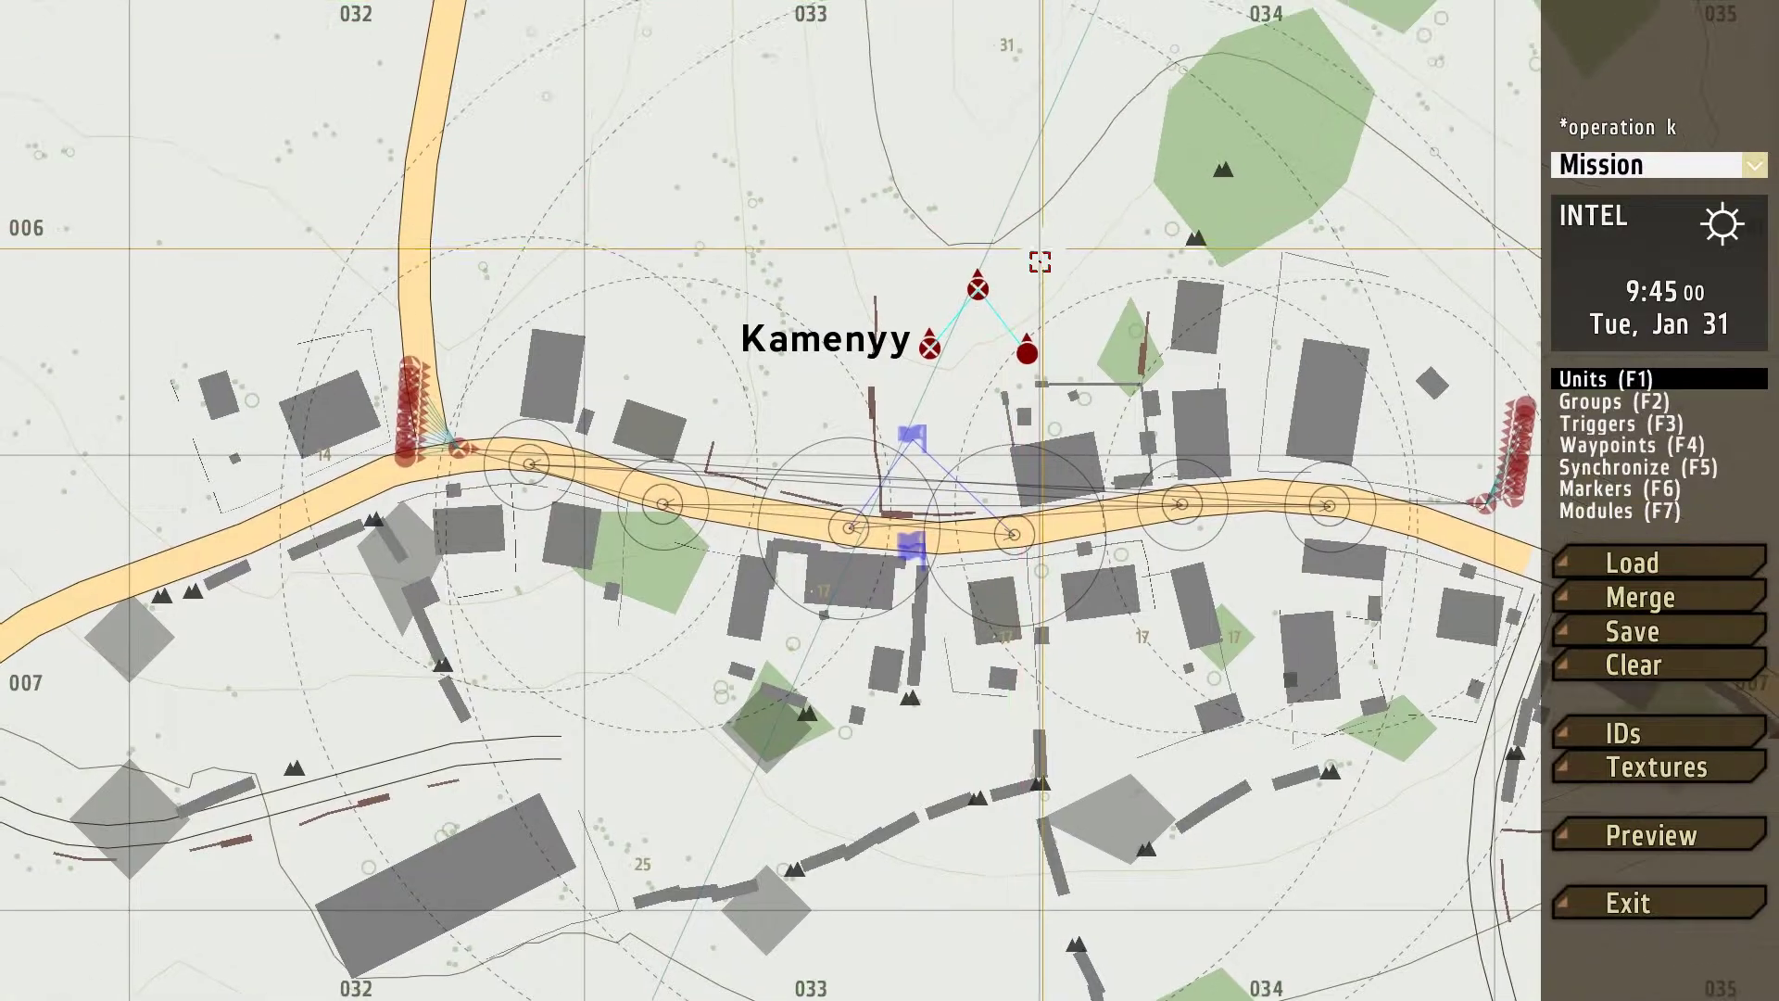
drag(957, 292, 978, 260)
scroll(978, 259, up, 1)
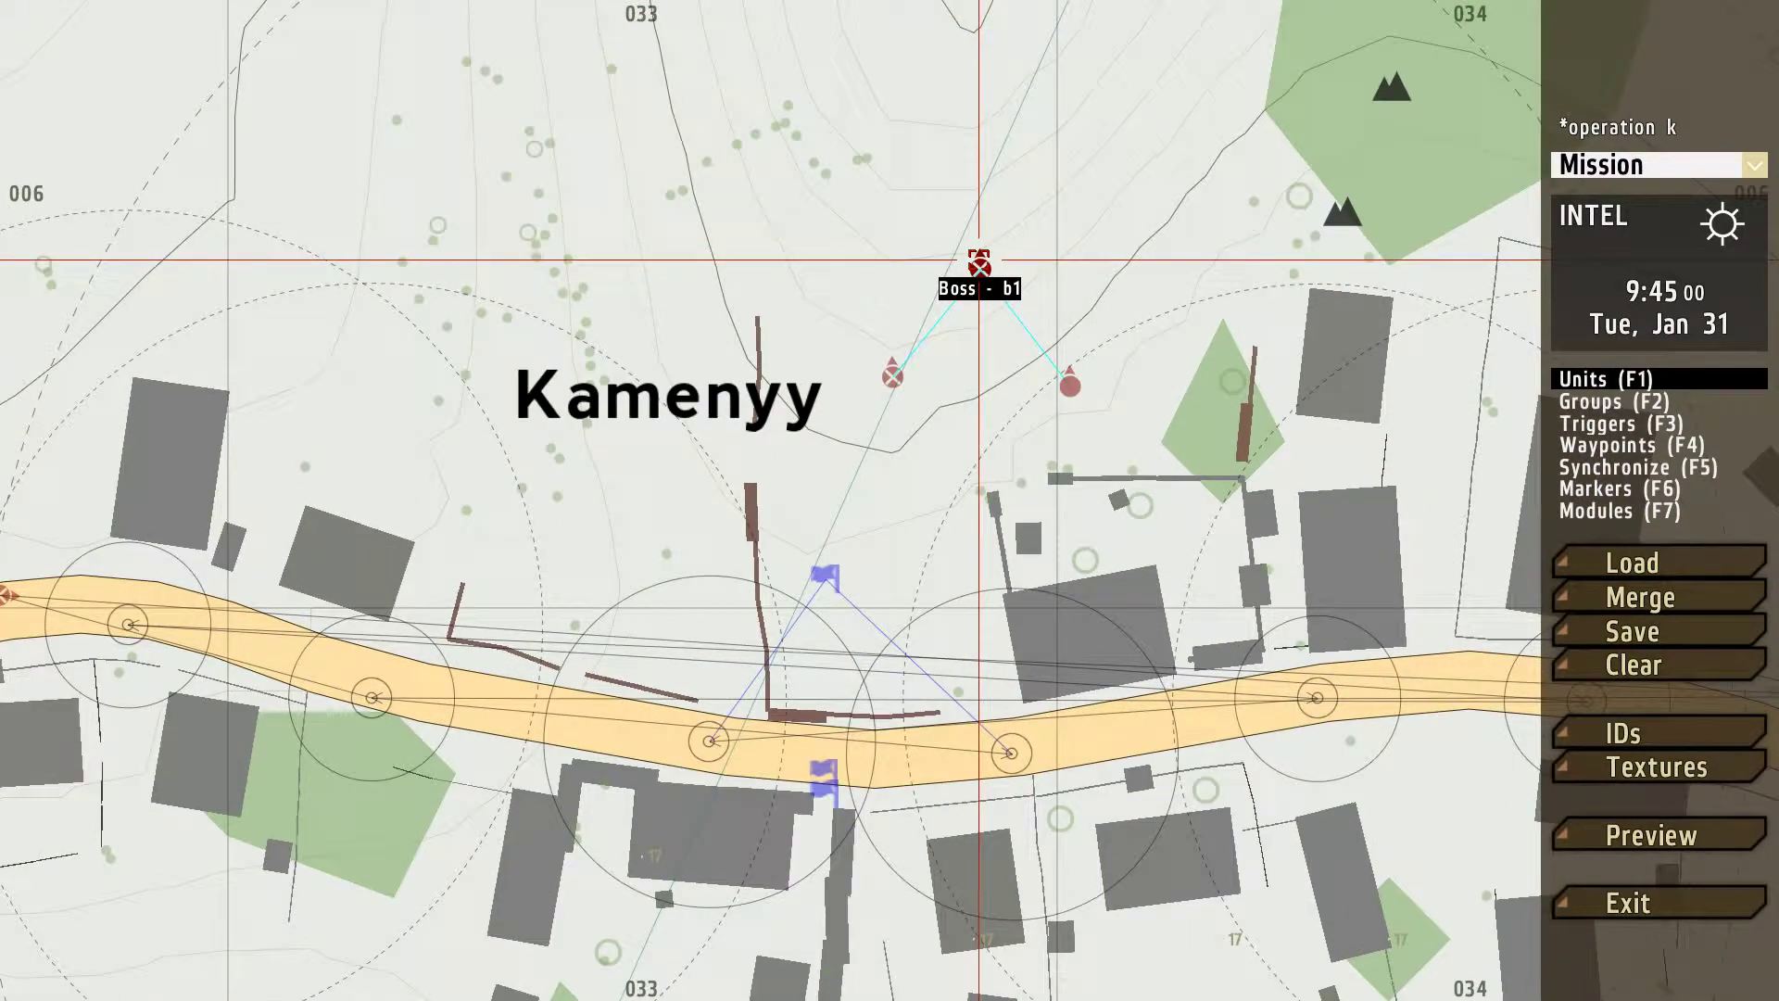
scroll(997, 318, down, 3)
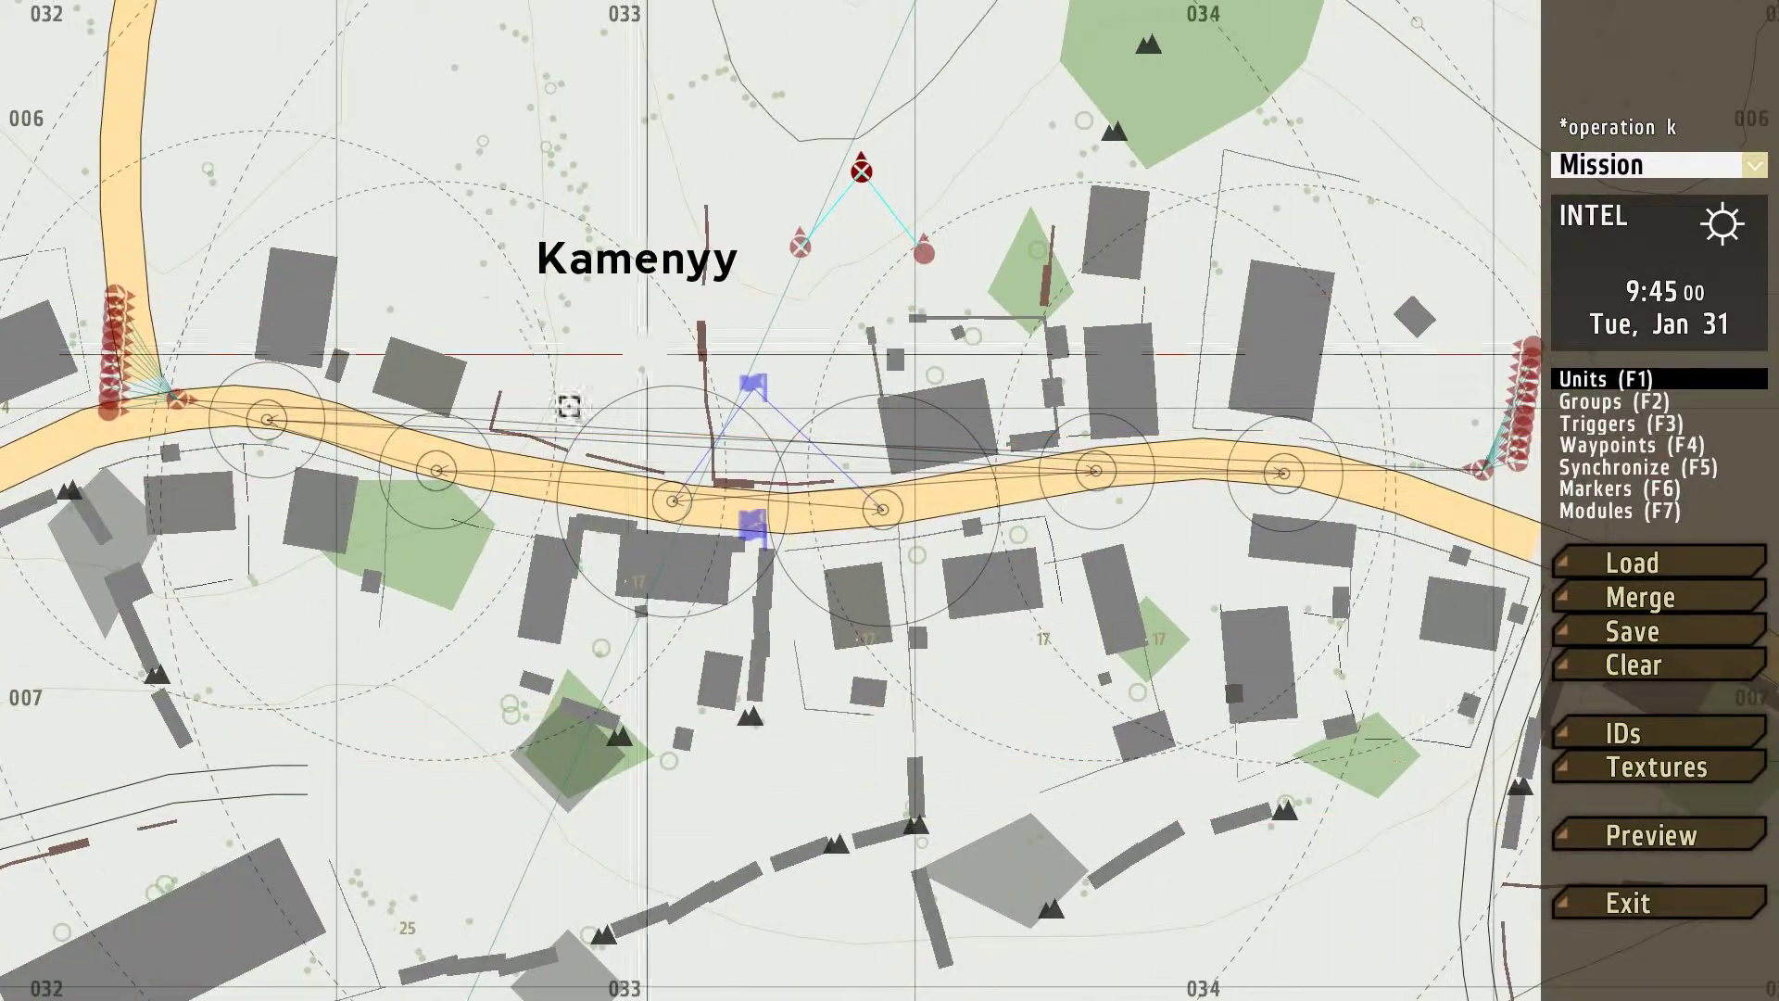
scroll(569, 406, up, 2)
click(1605, 489)
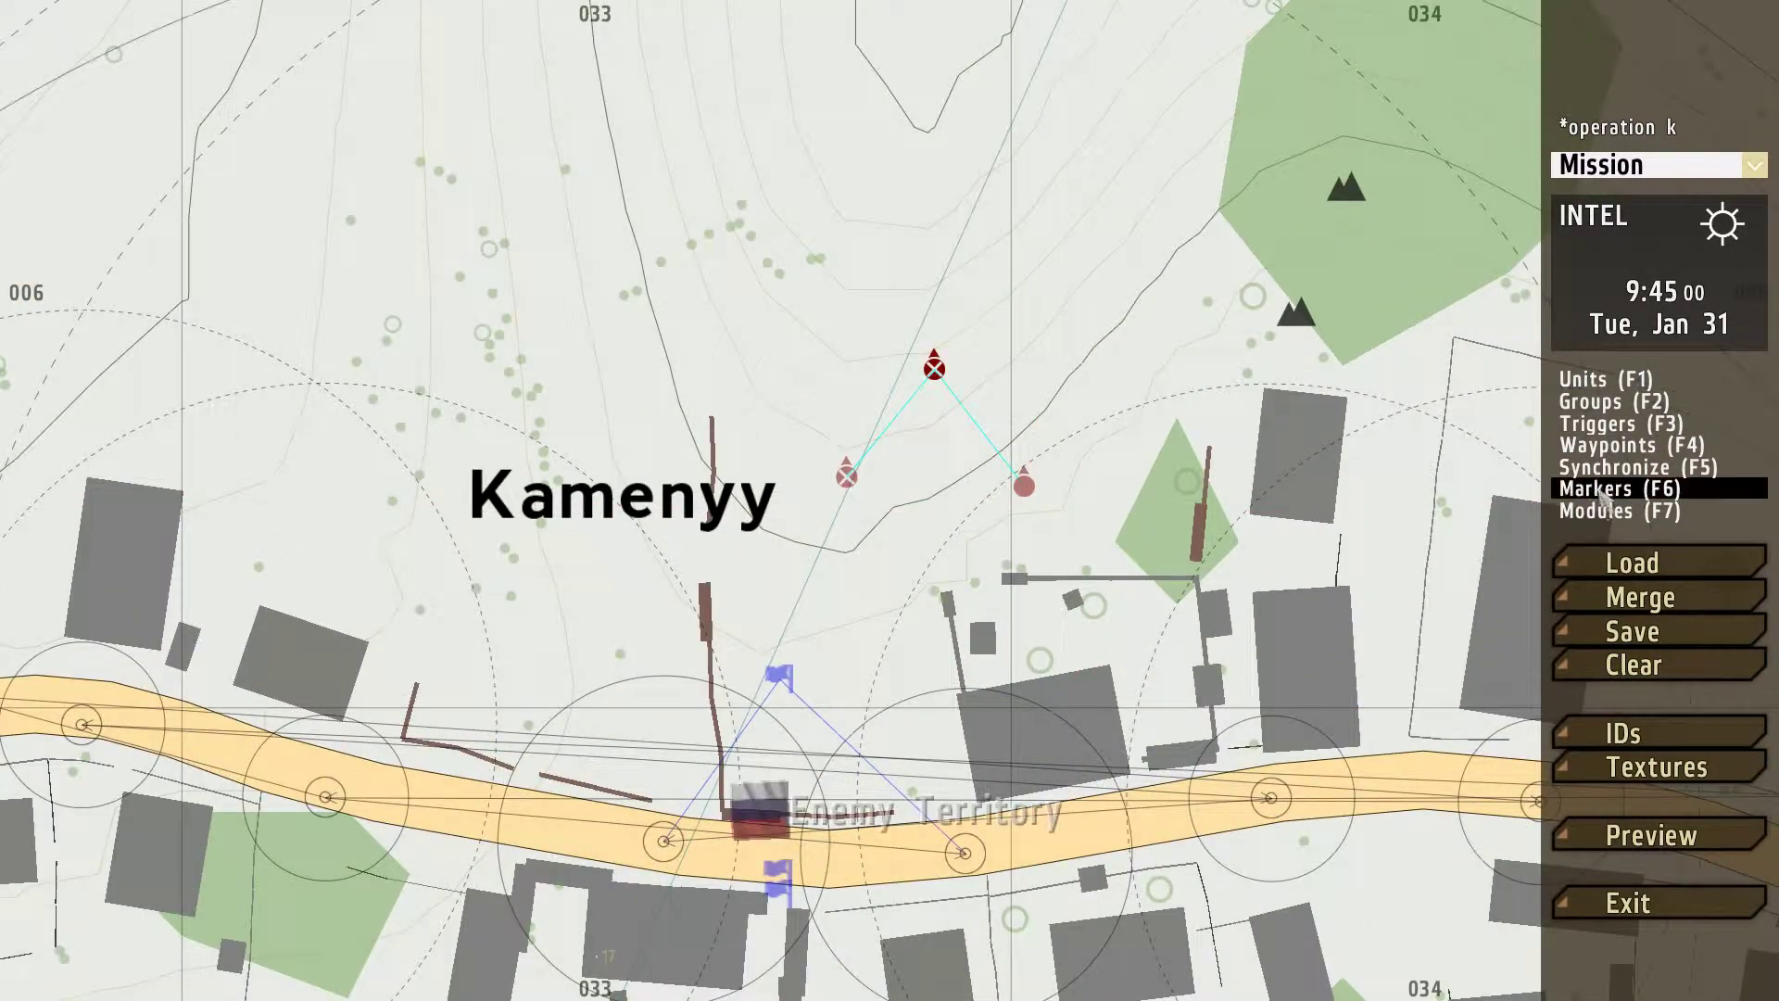
scroll(1346, 624, down, 2)
scroll(1274, 621, down, 2)
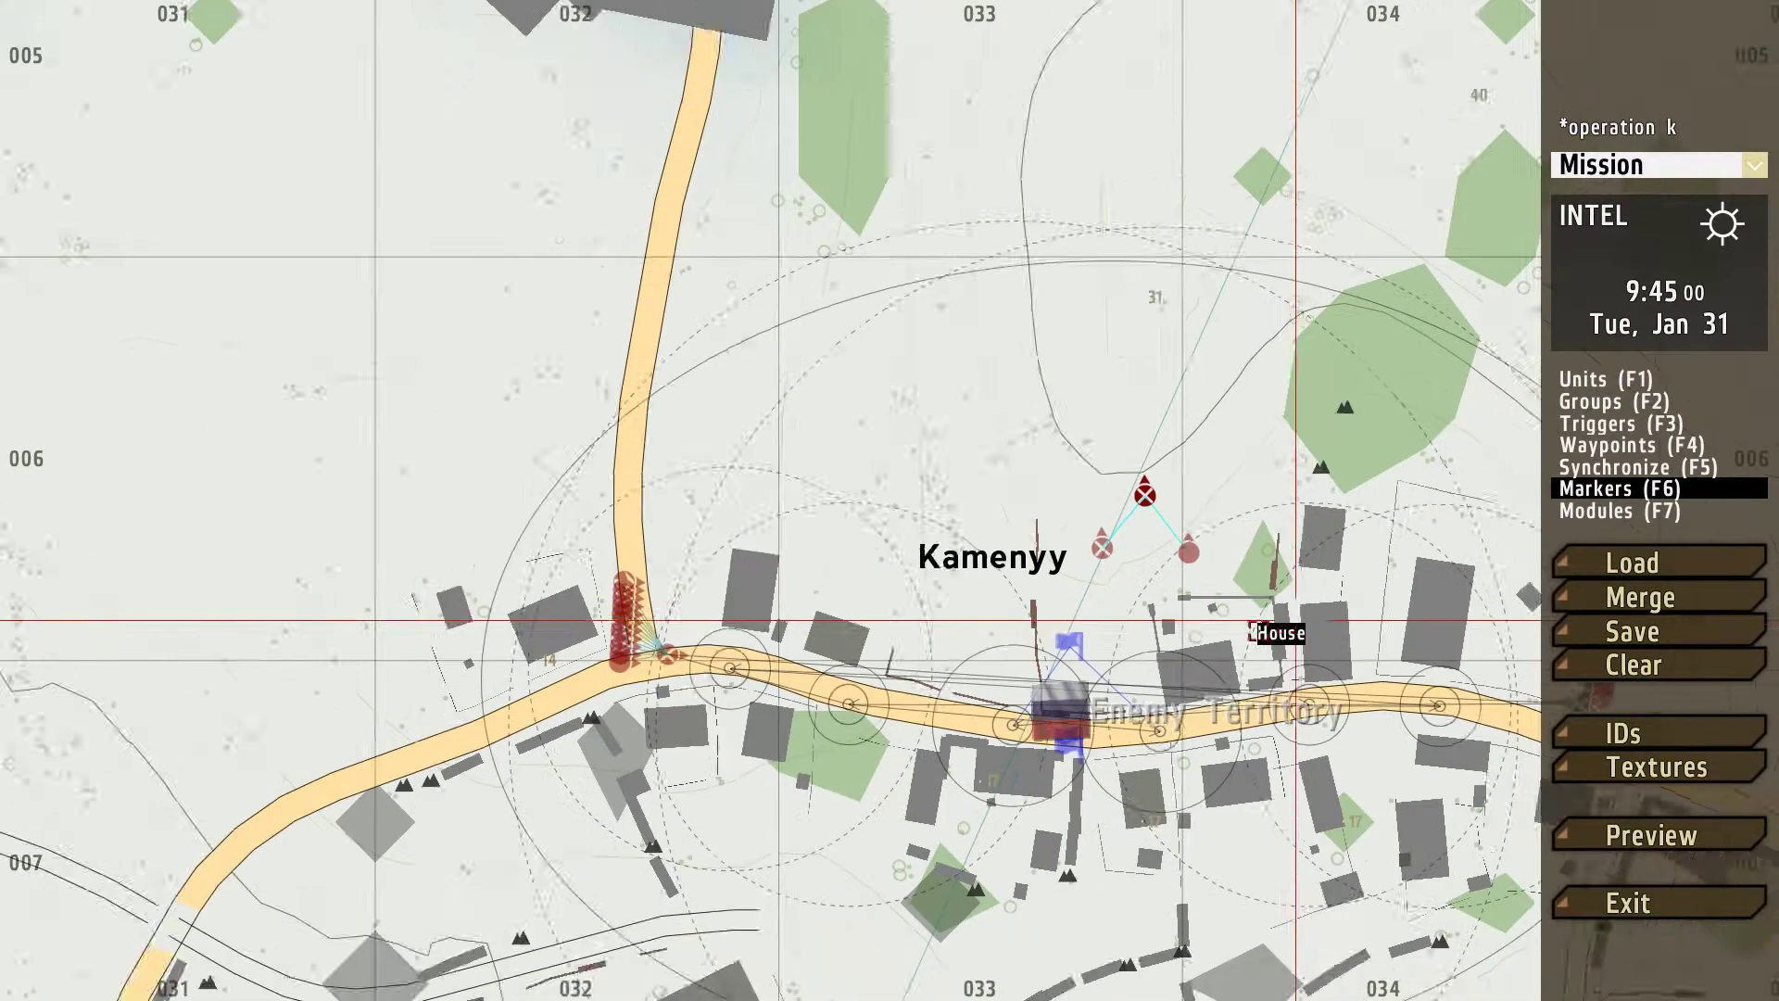
scroll(1072, 536, up, 1)
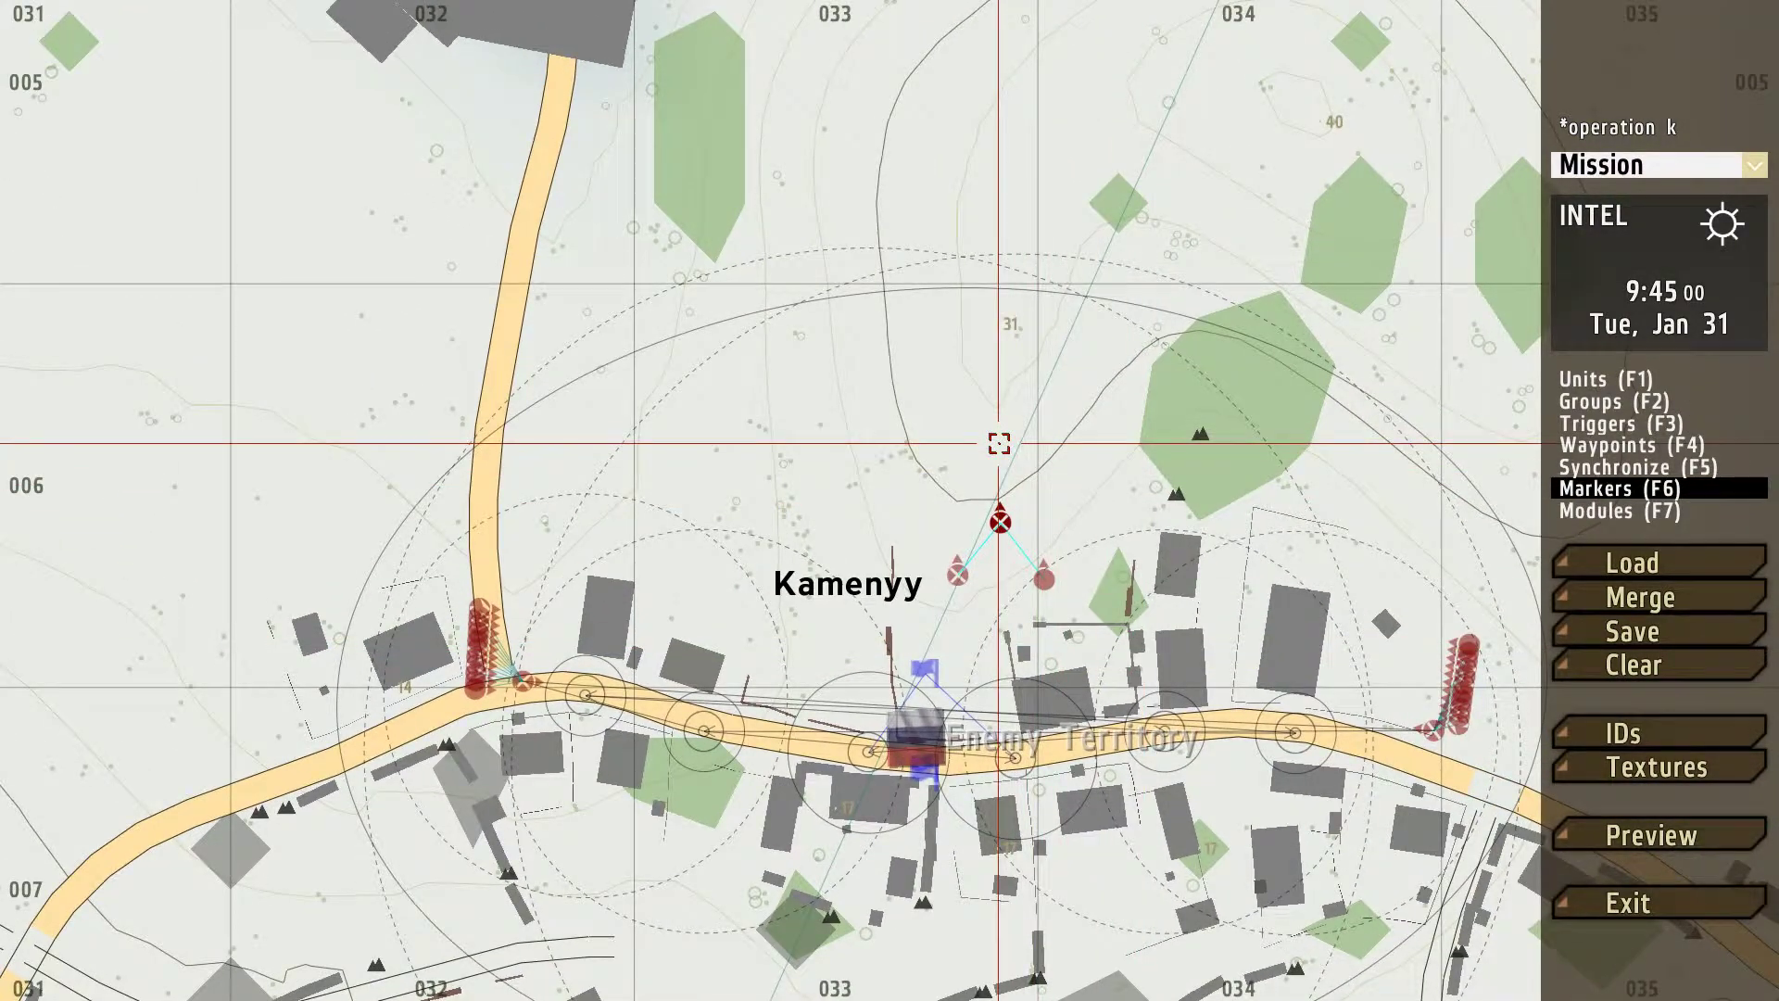
- Insert a playable Civilian unit, Citizen (Brown) of the Chernarus faction, beside Kamenyy's main road near the centre of the village
click(1576, 382)
scroll(1088, 775, up, 3)
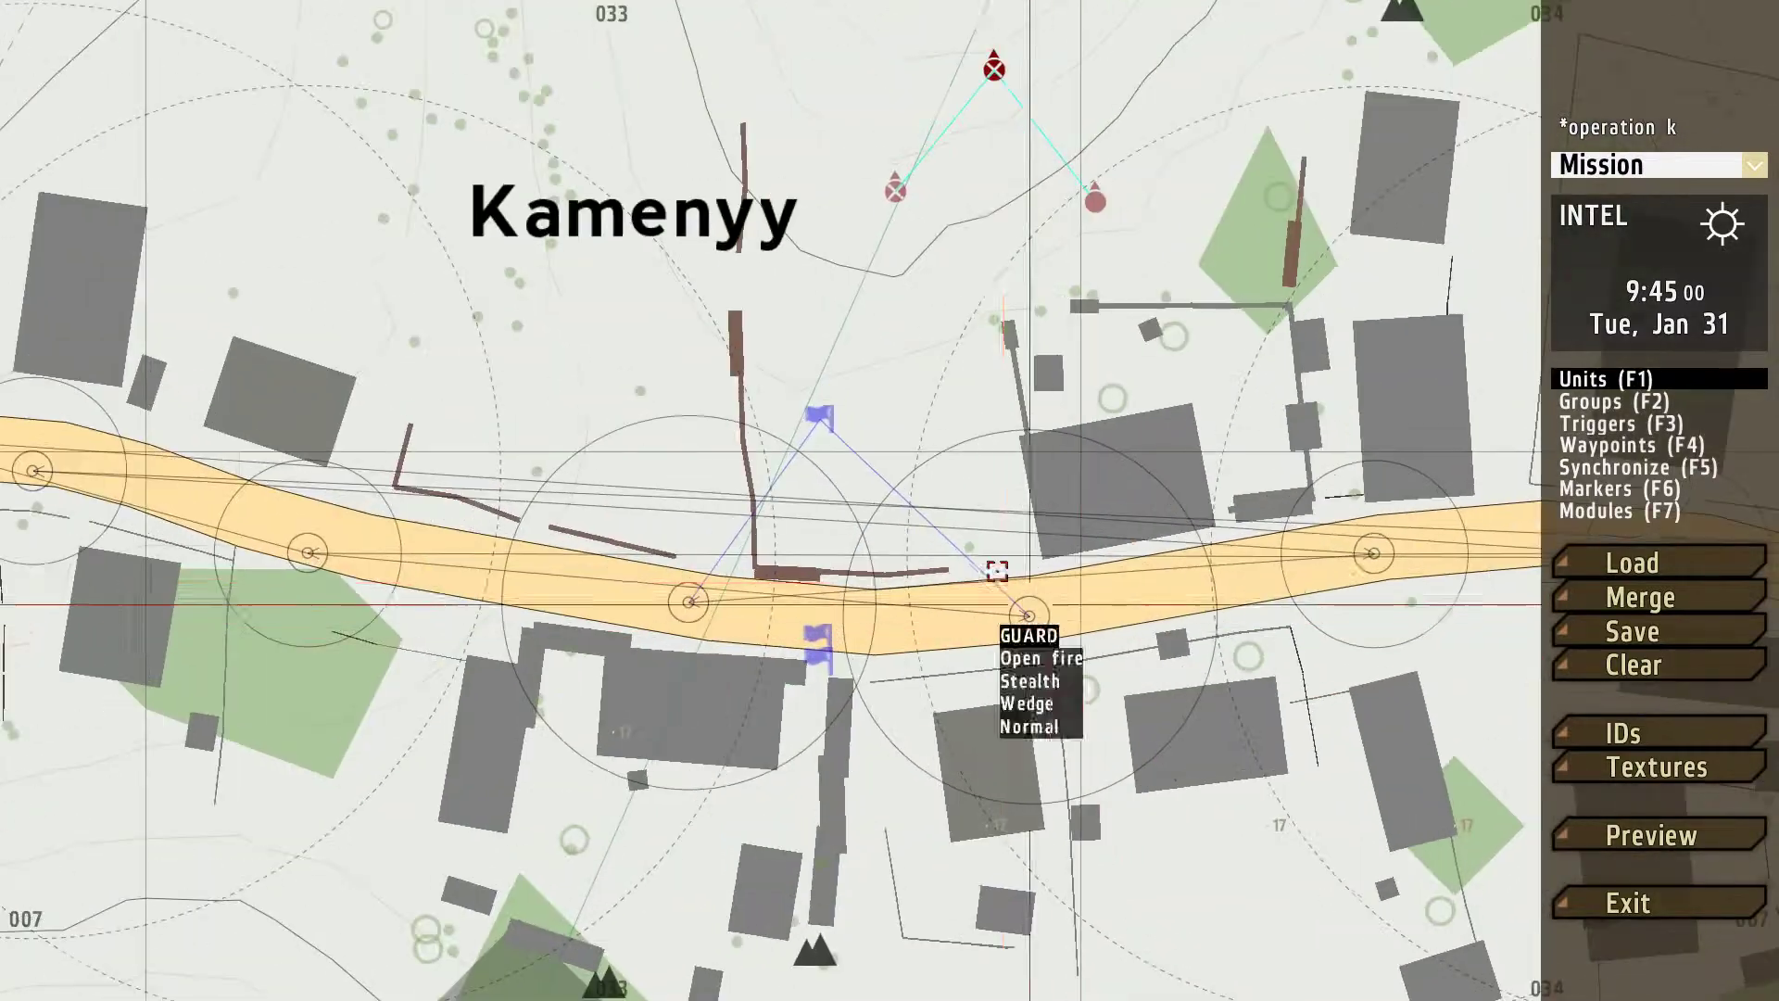
right_drag(994, 556, 982, 485)
scroll(964, 529, down, 1)
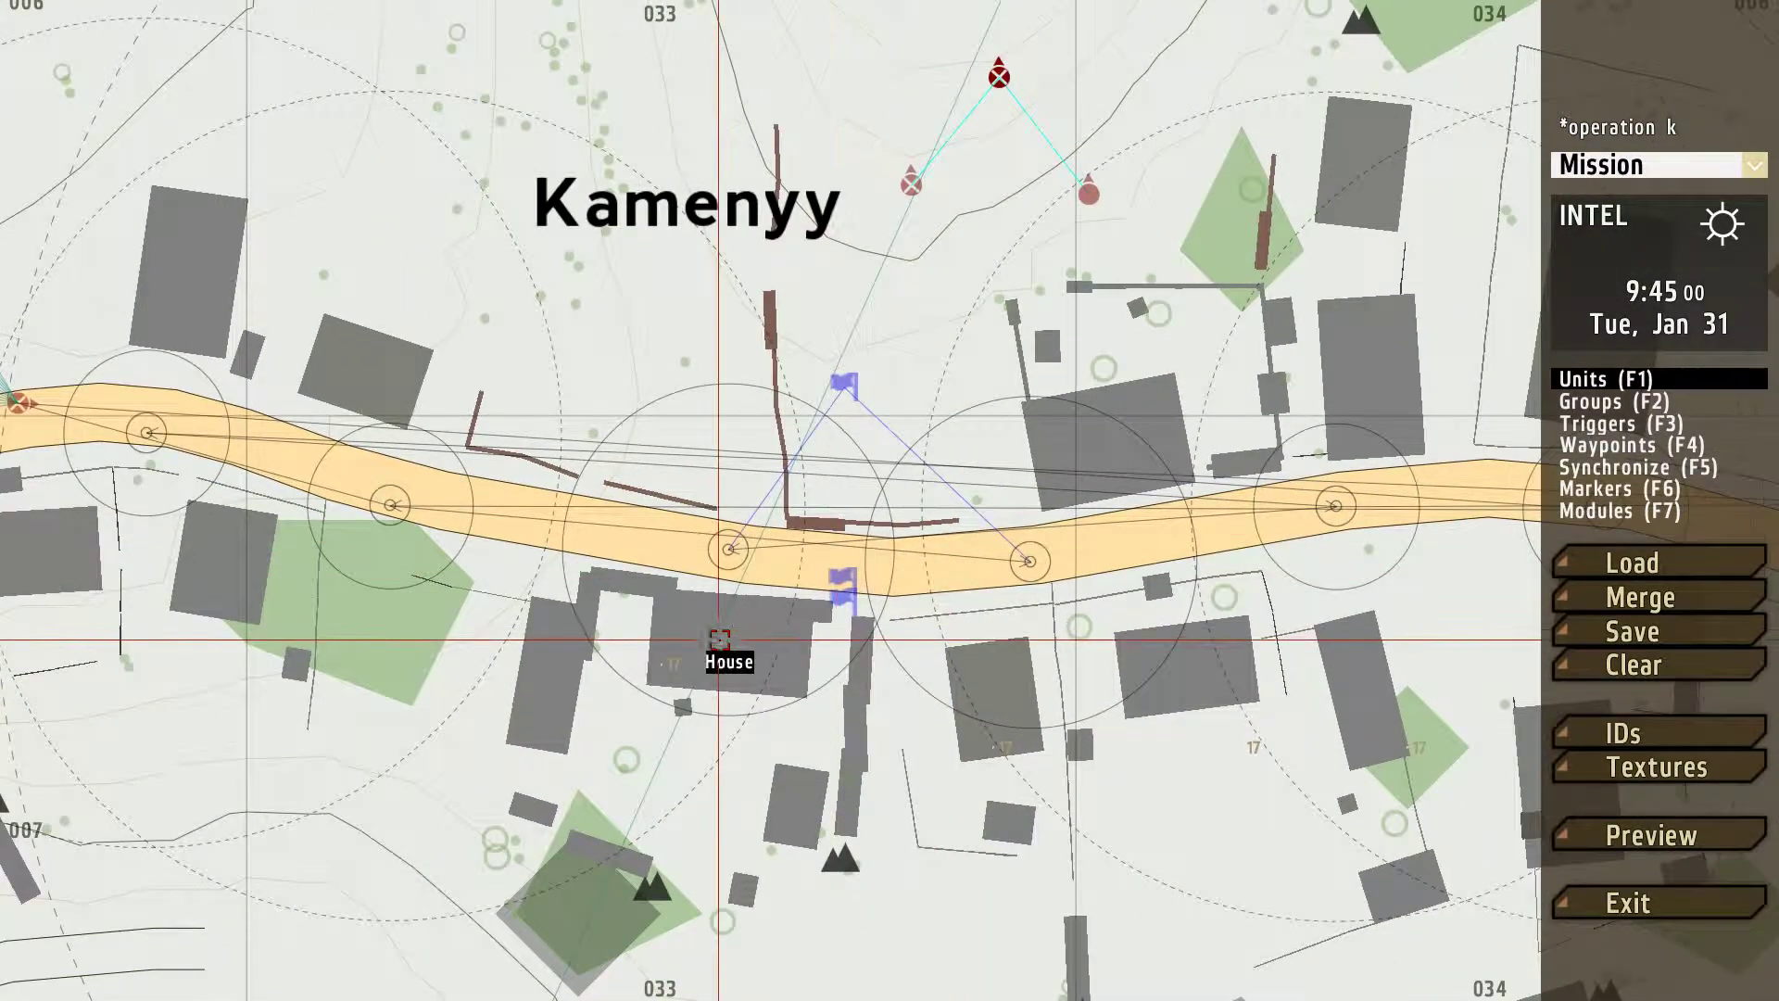
scroll(934, 495, up, 2)
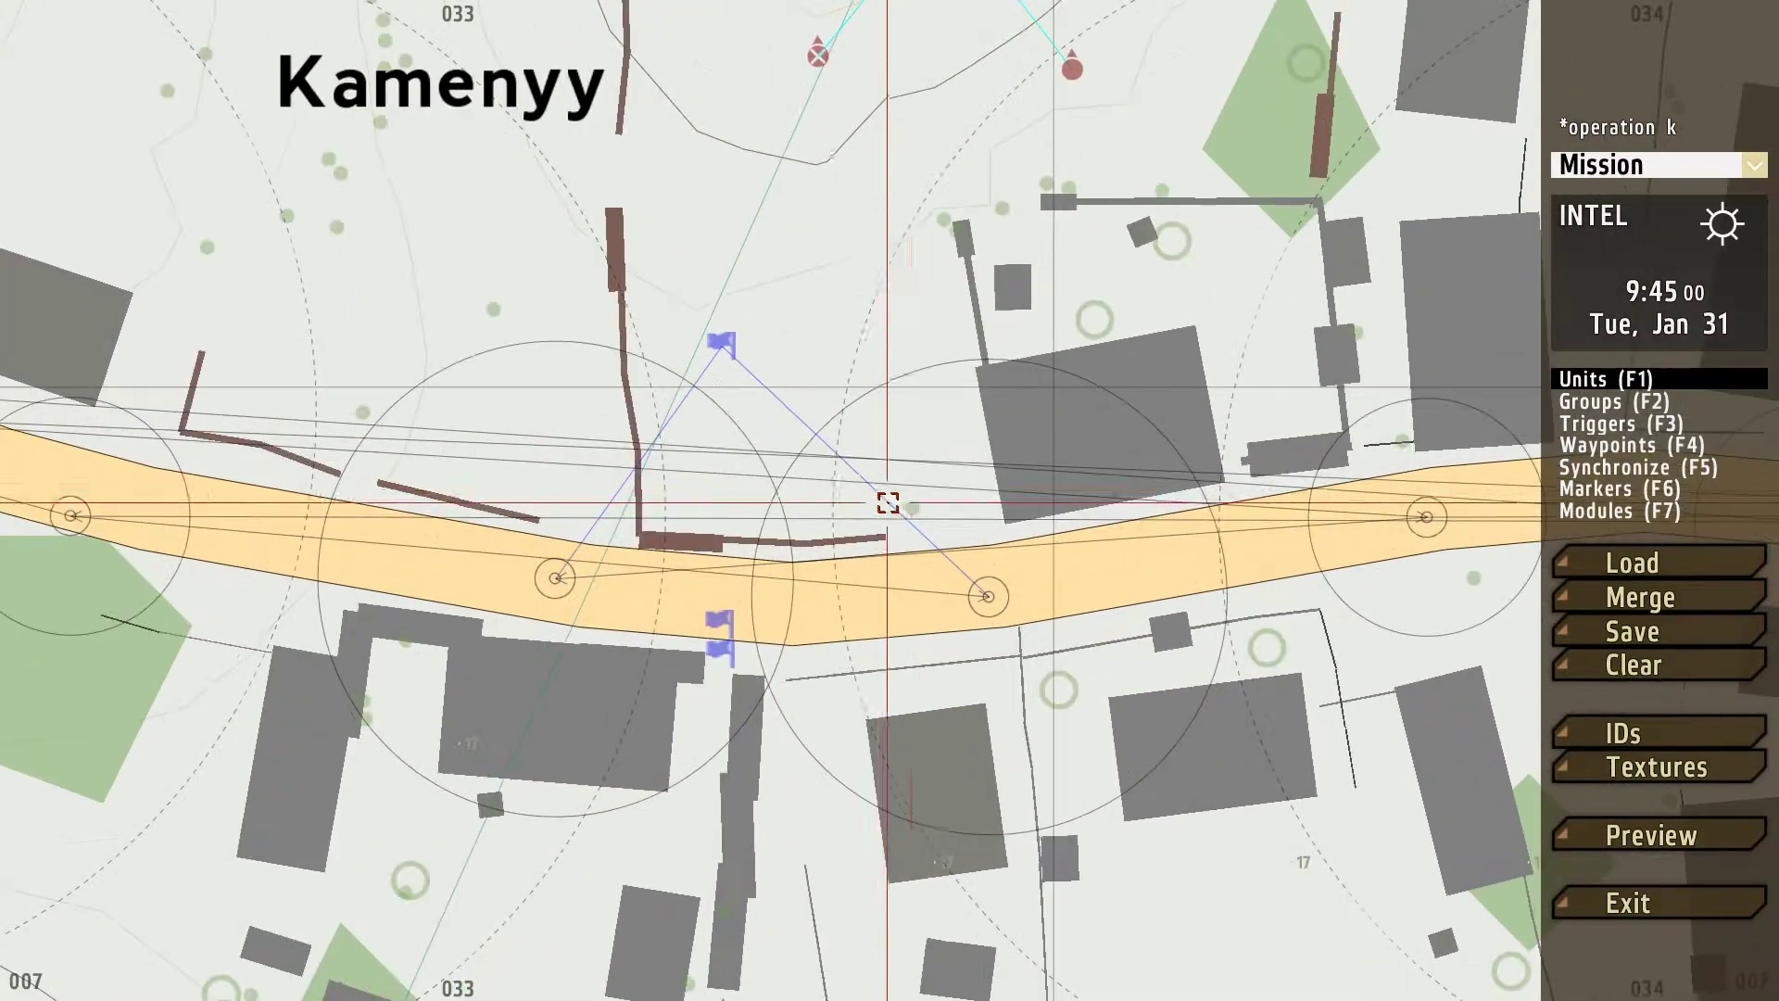
double_click(934, 496)
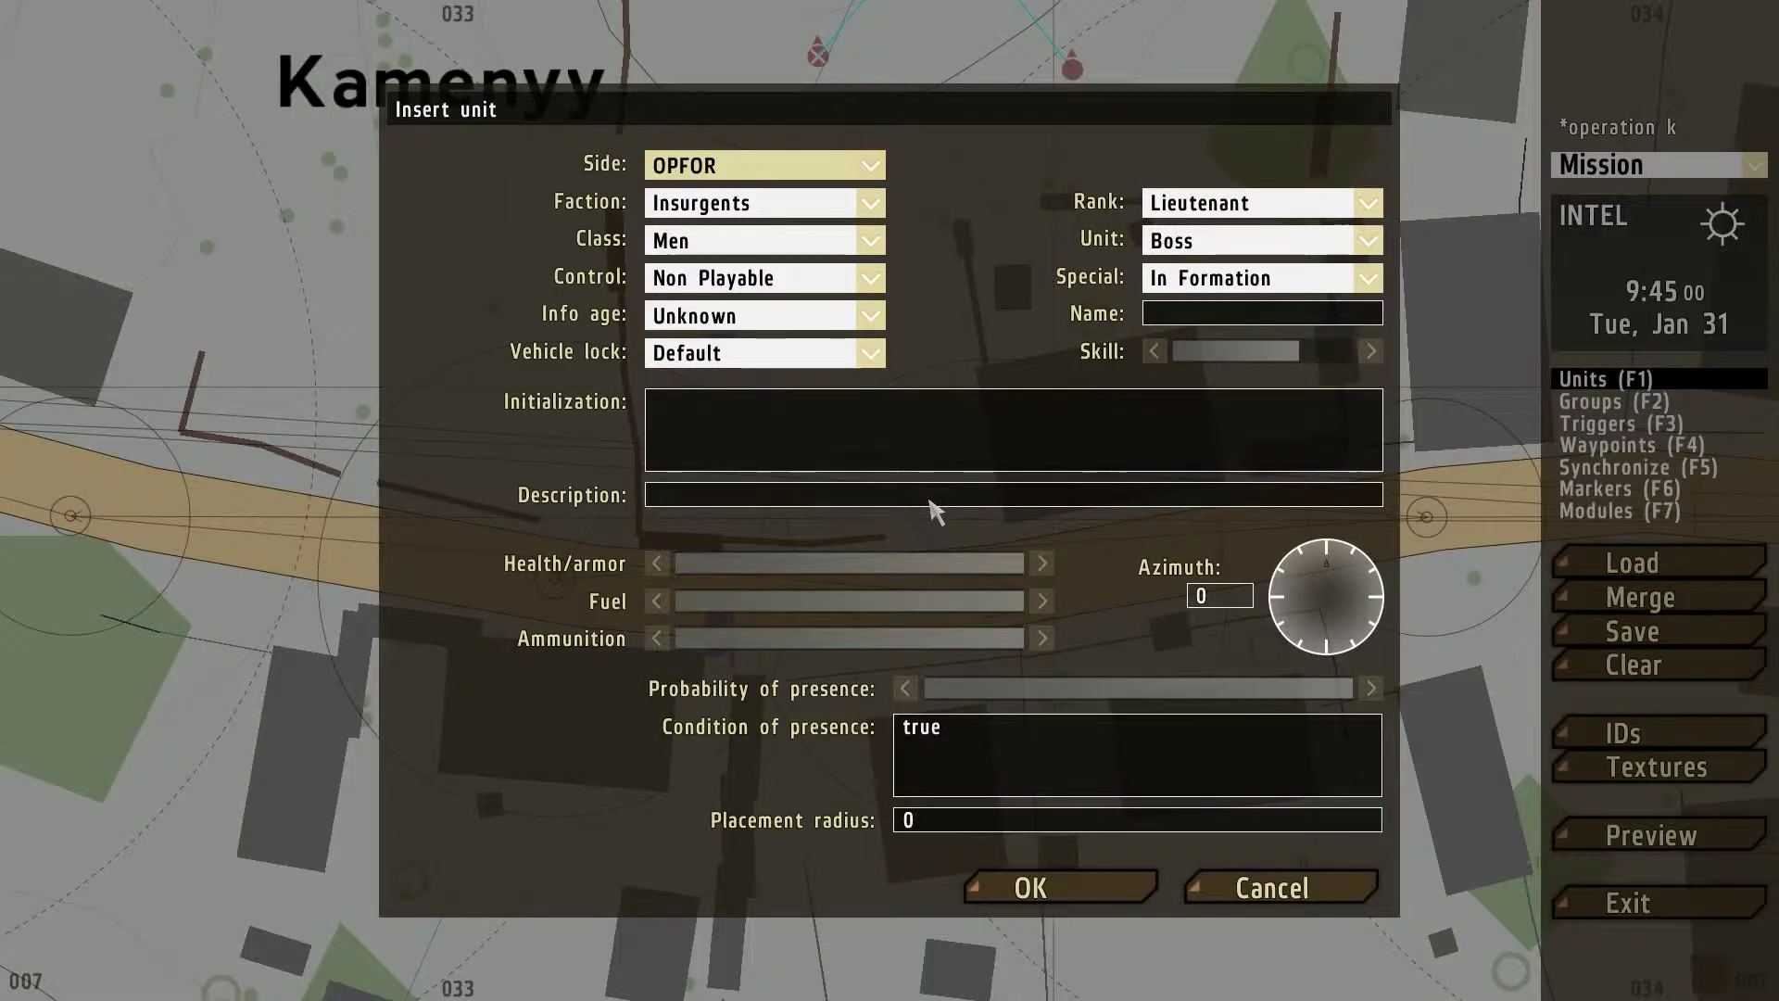
click(760, 166)
click(760, 270)
click(765, 278)
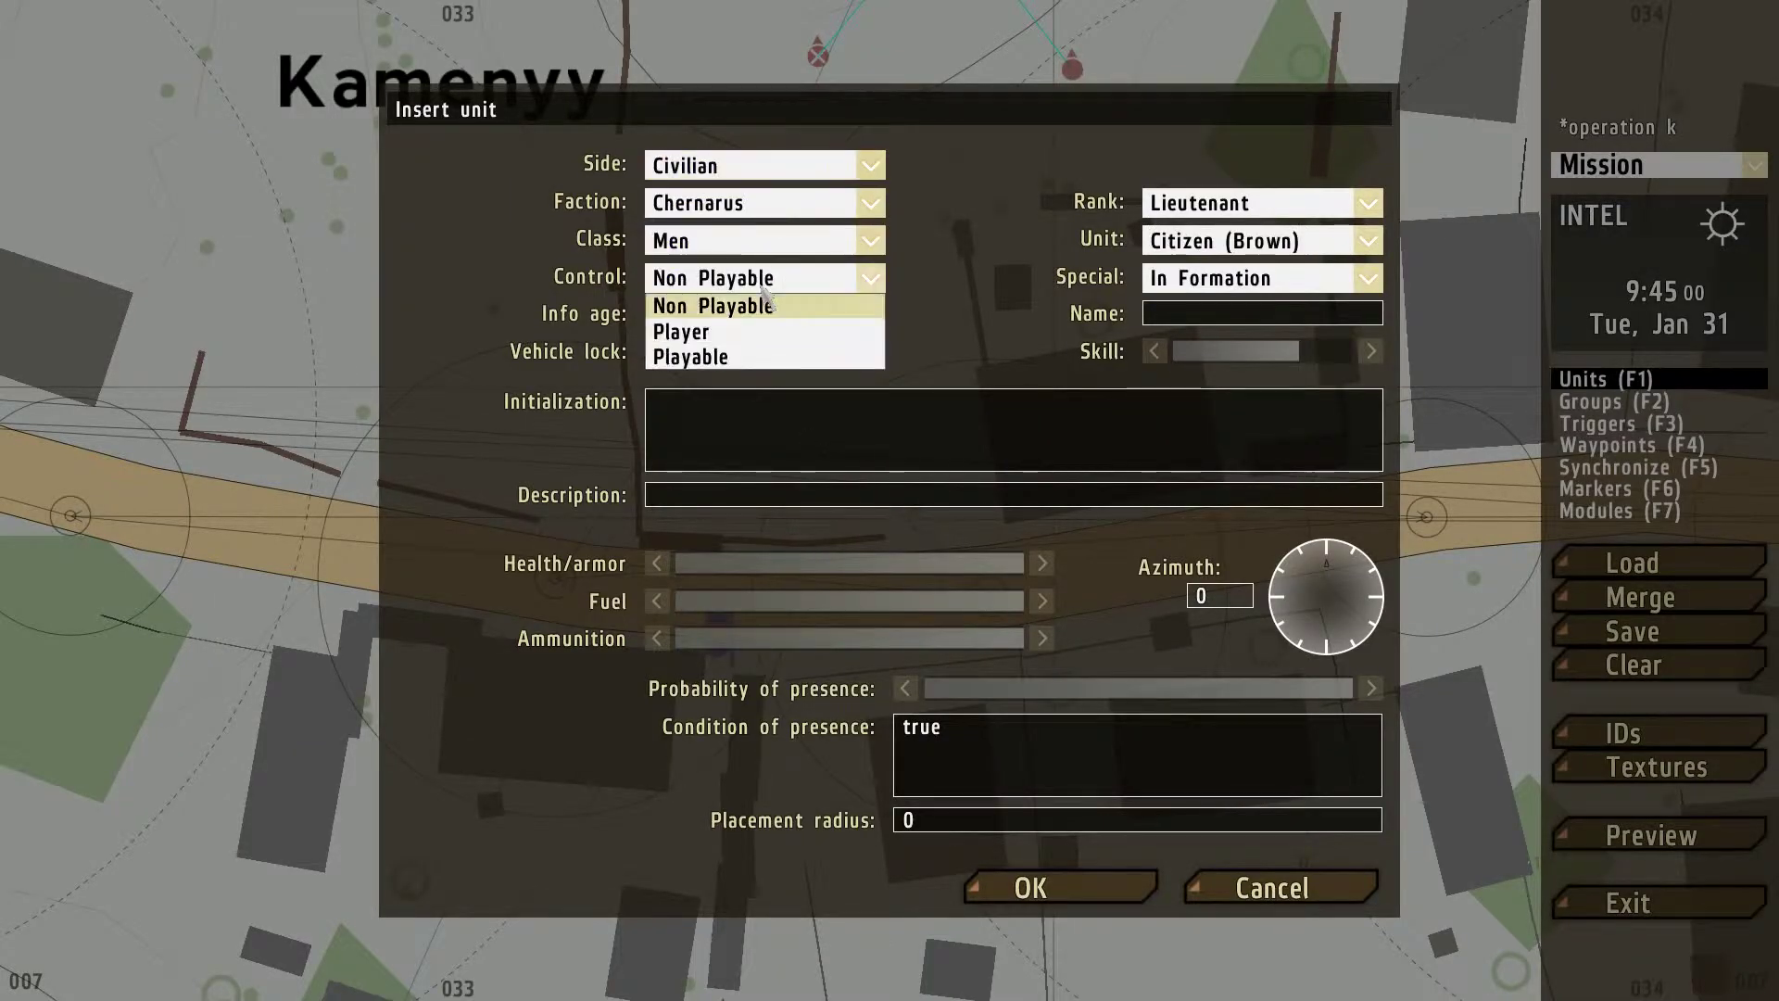
click(768, 357)
click(1071, 885)
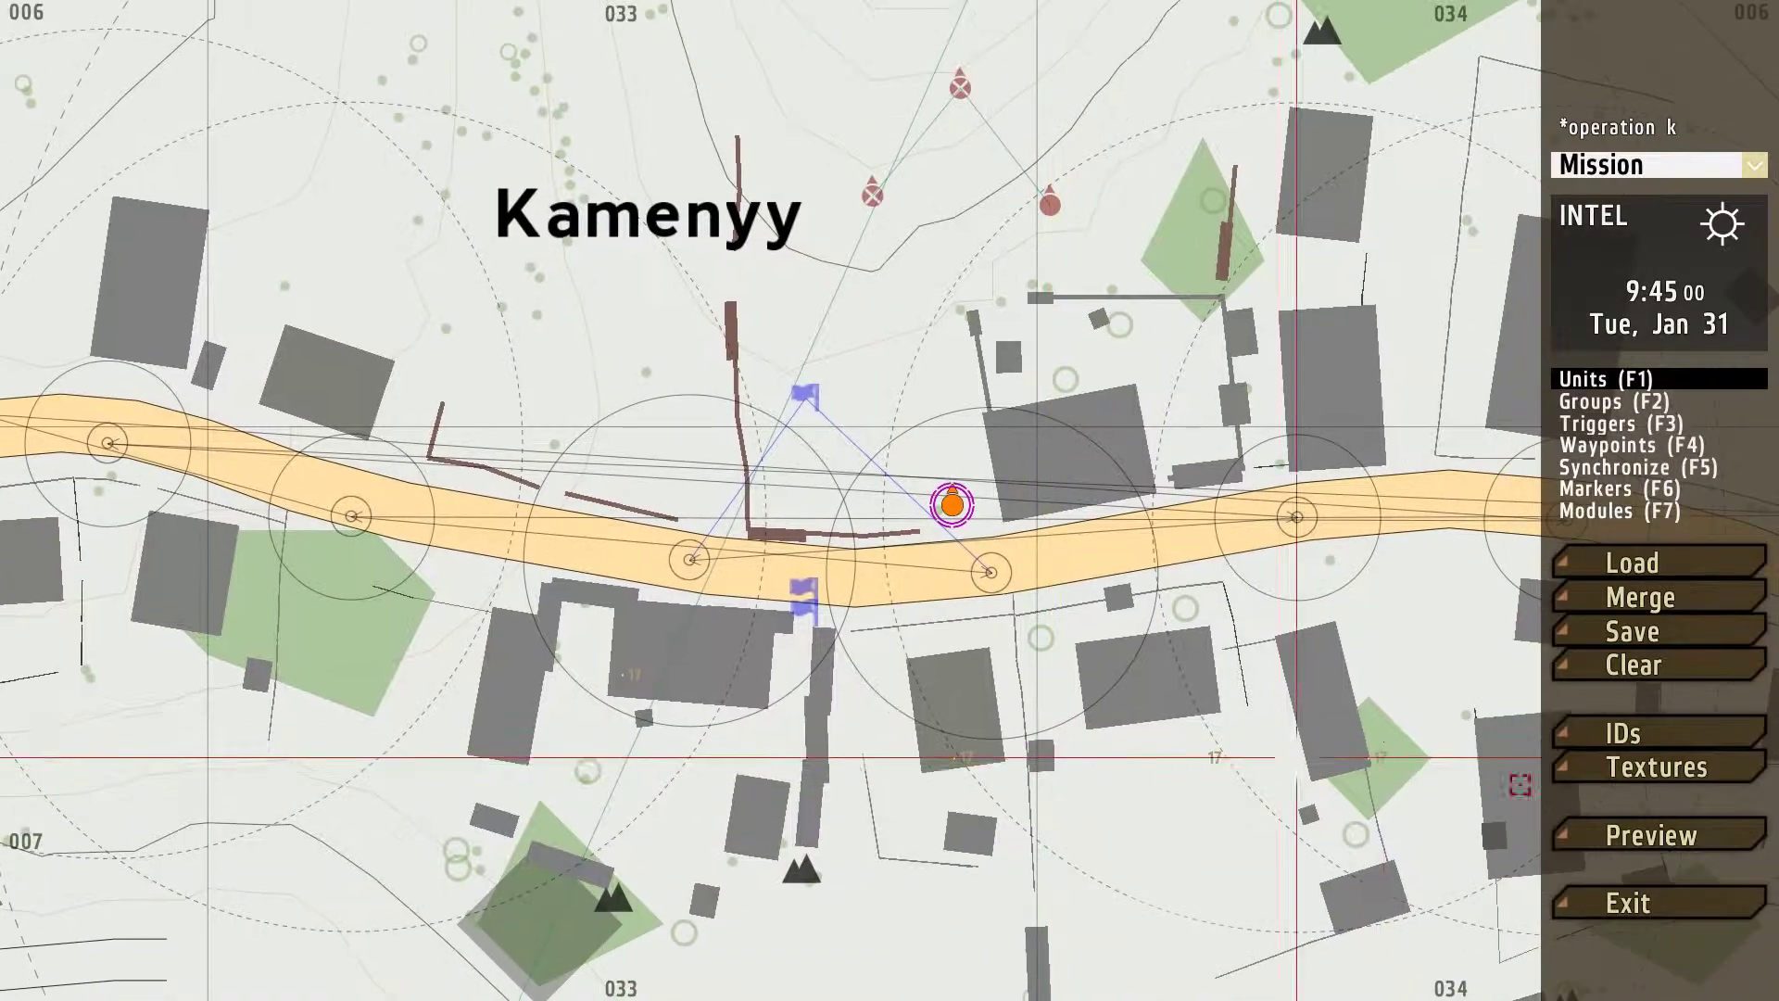
- Preview the mission, use the team switch list to change the controlled unit, and return to the editor
click(1664, 844)
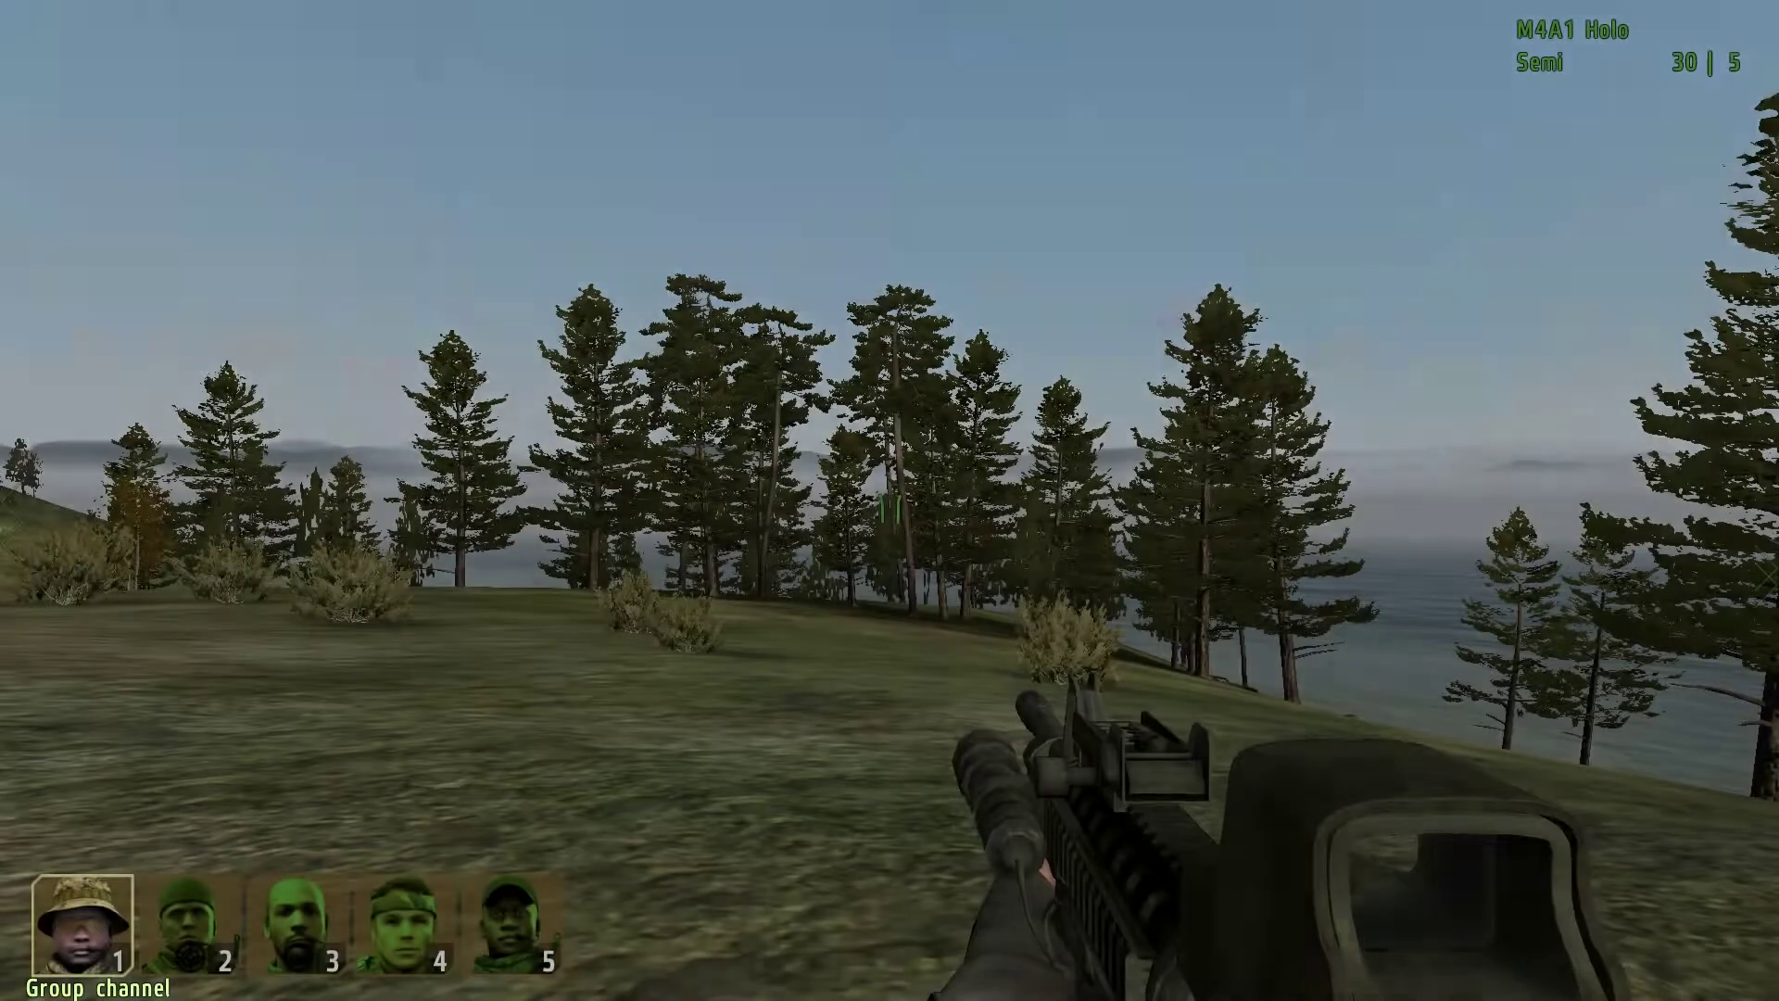
key(t)
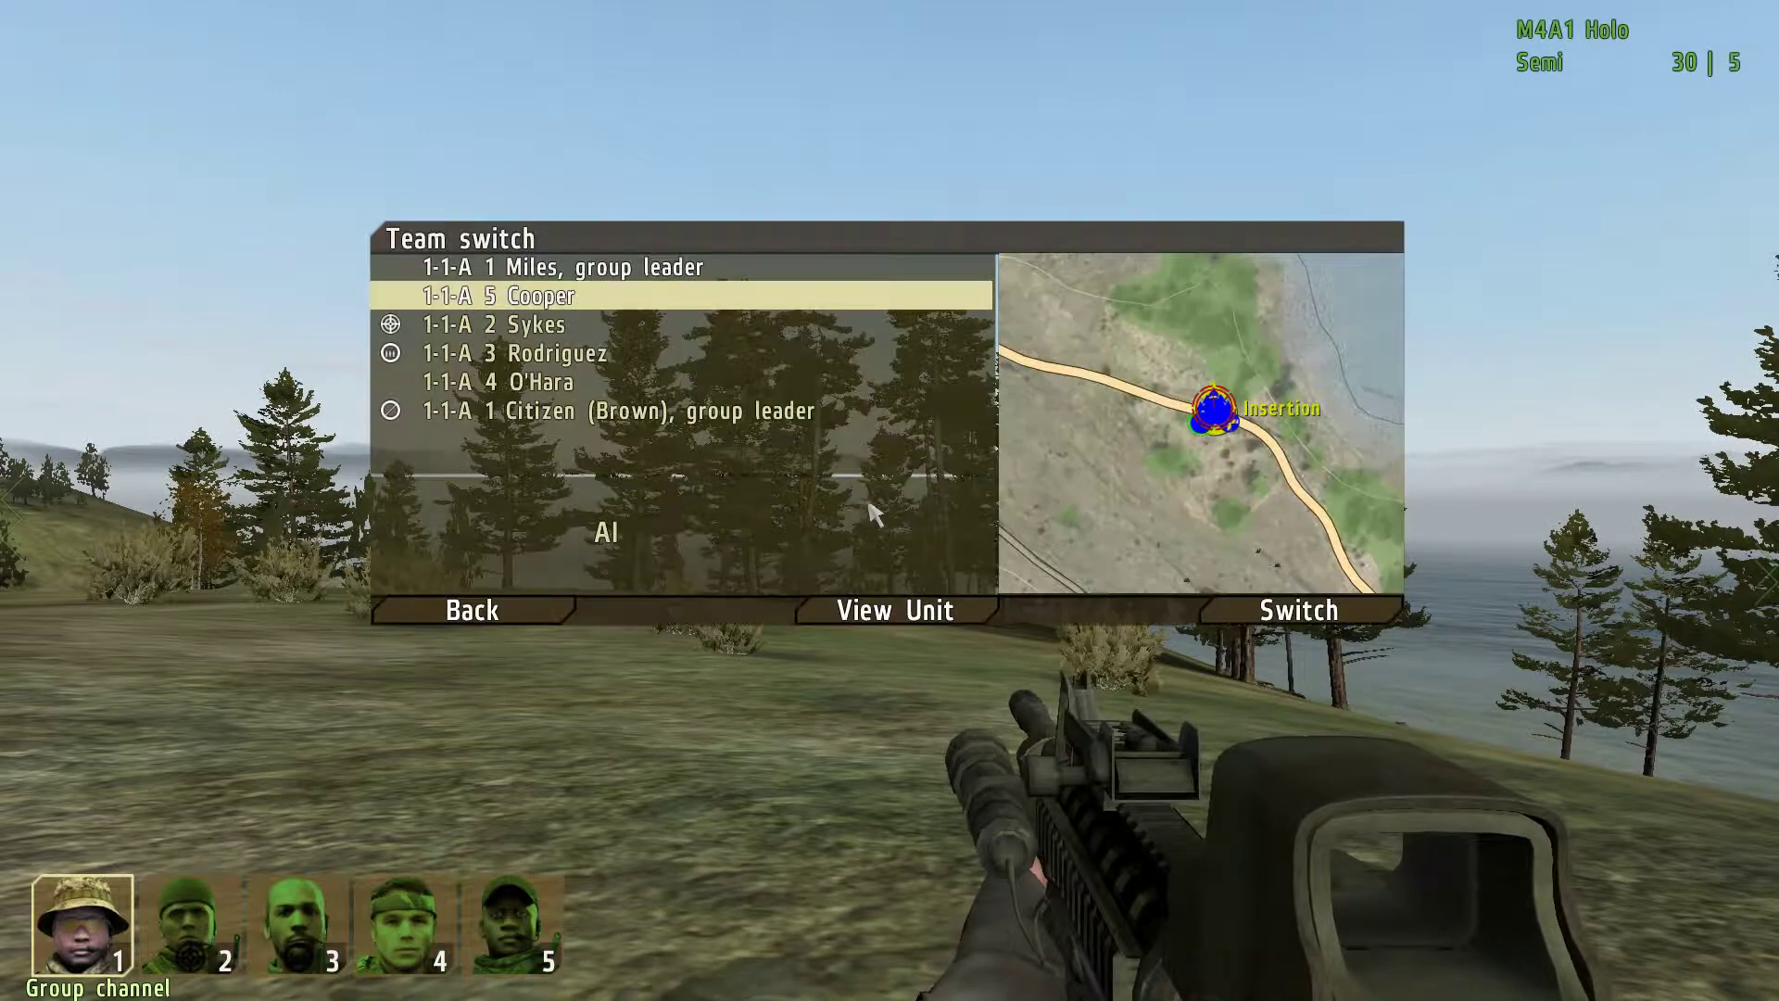
click(549, 271)
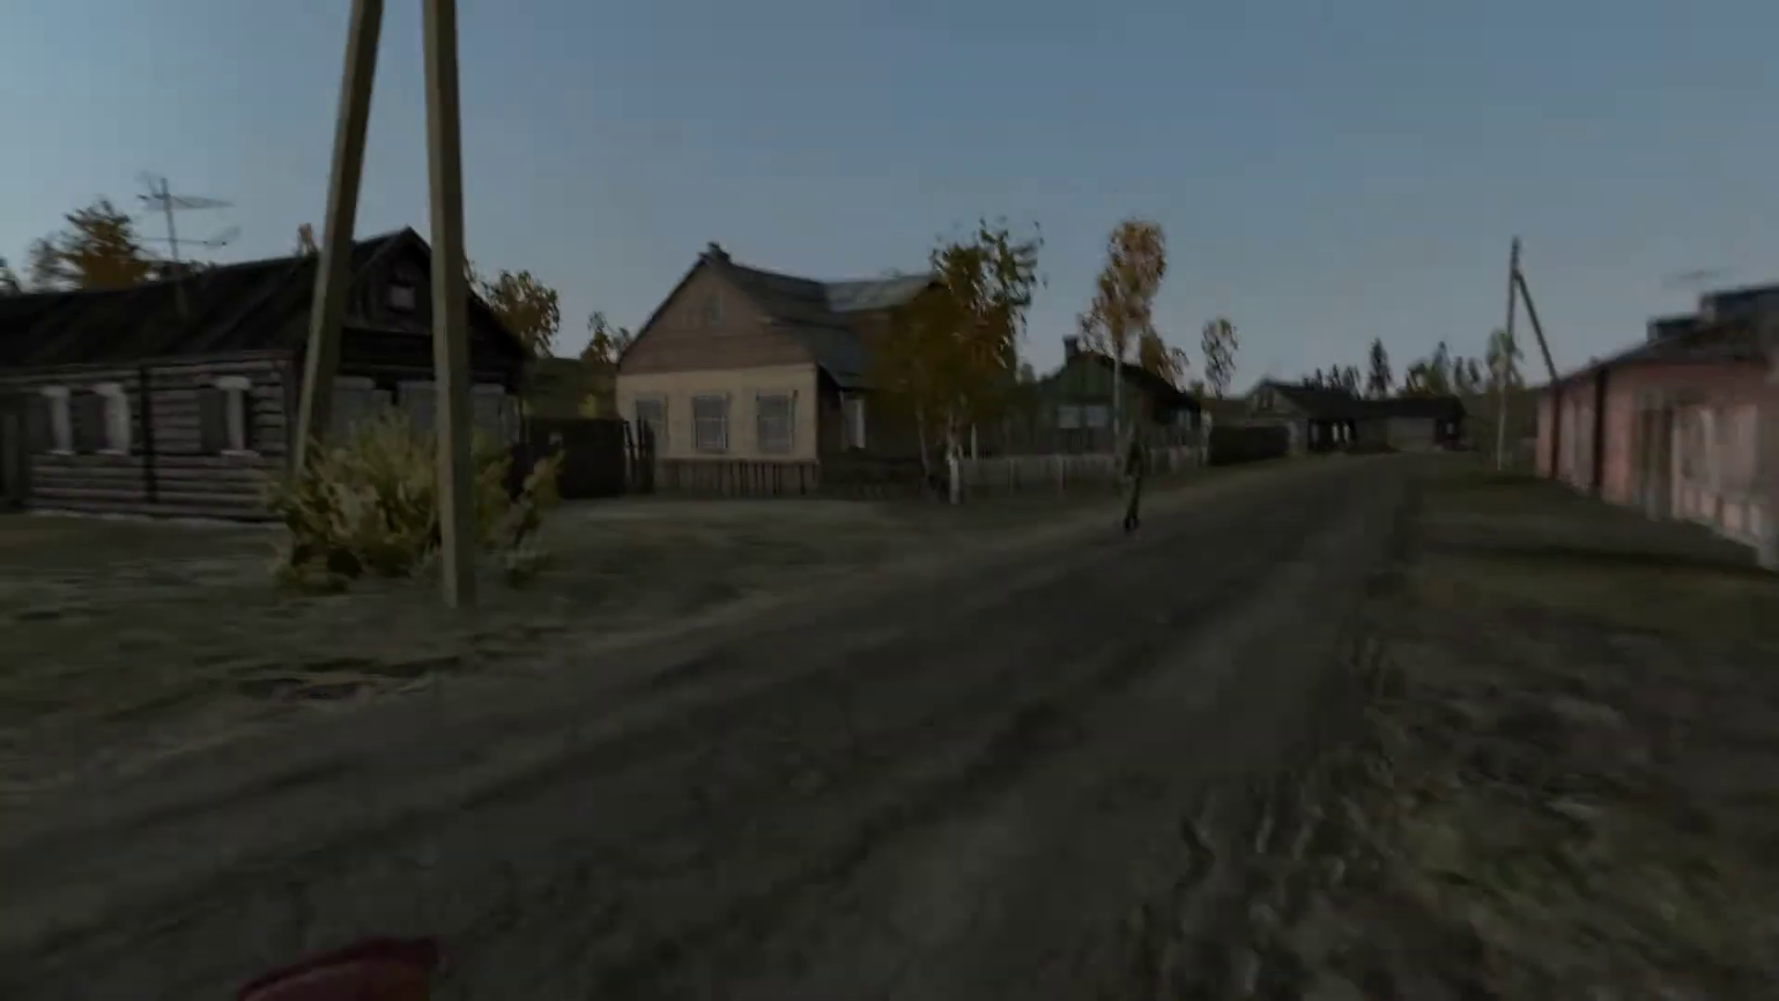
key(Escape)
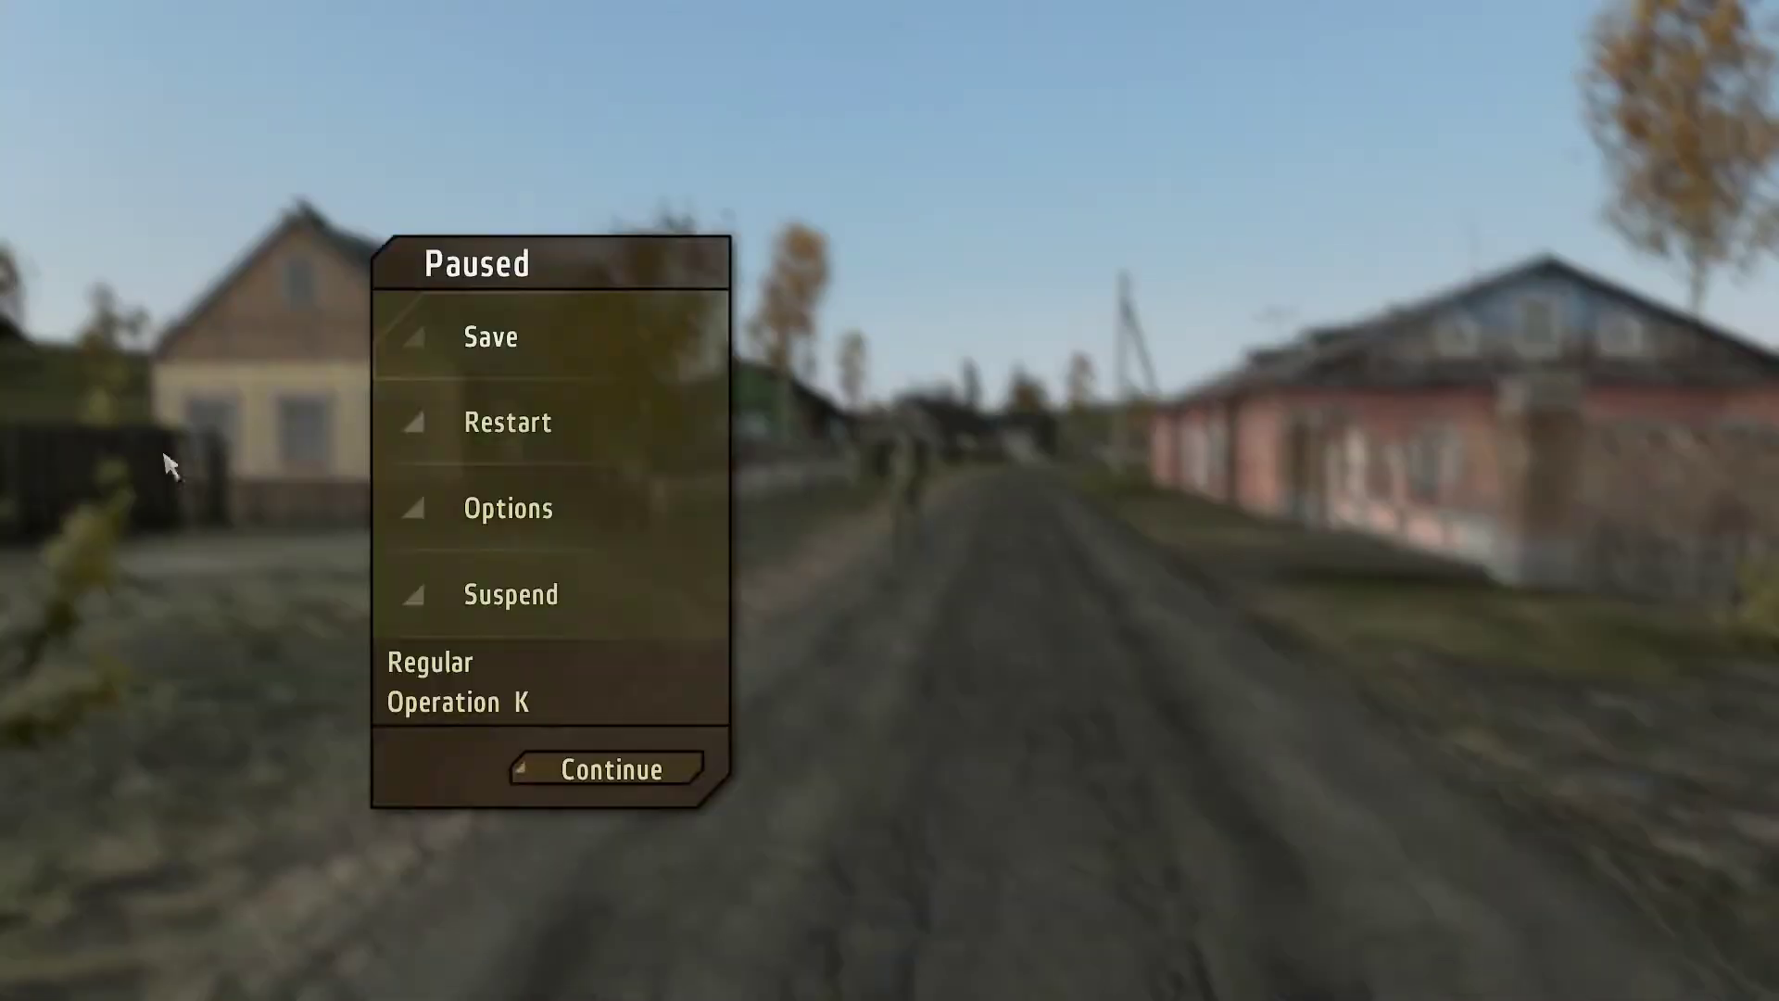
click(611, 619)
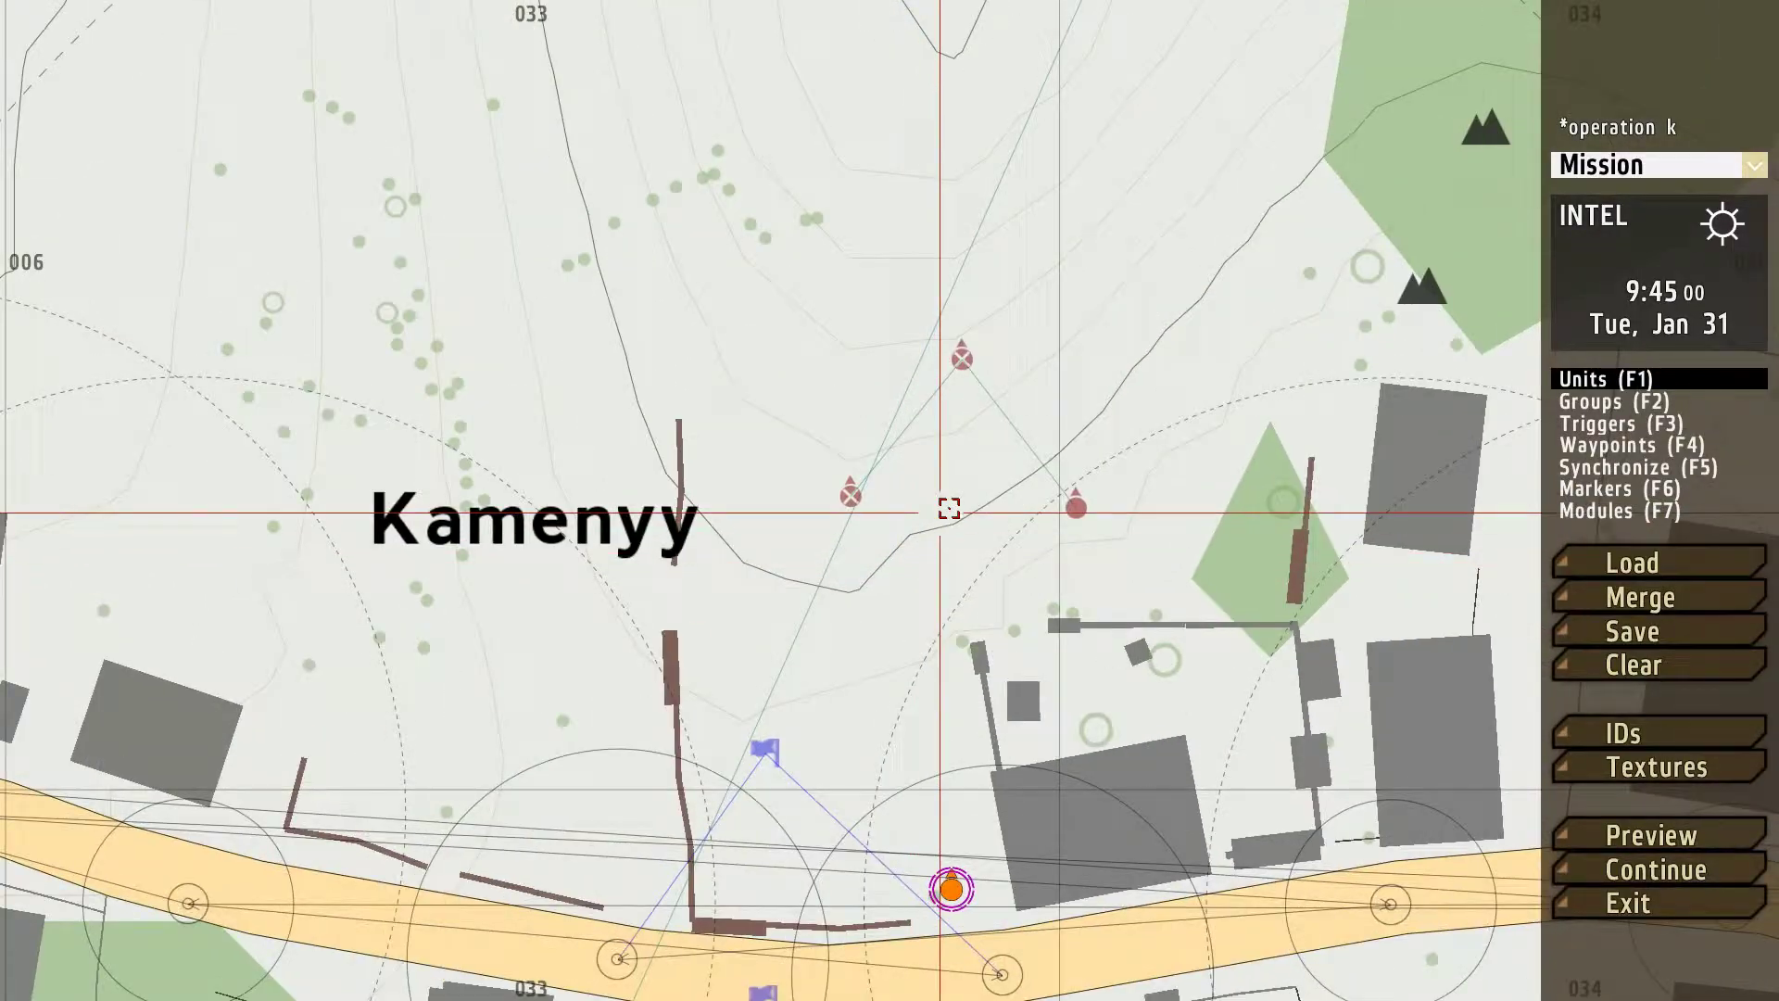
- Insert a red marker named b1m with the Unknown icon and the text "Possible Leader" just north of Boss b1
key(F6)
scroll(889, 473, up, 3)
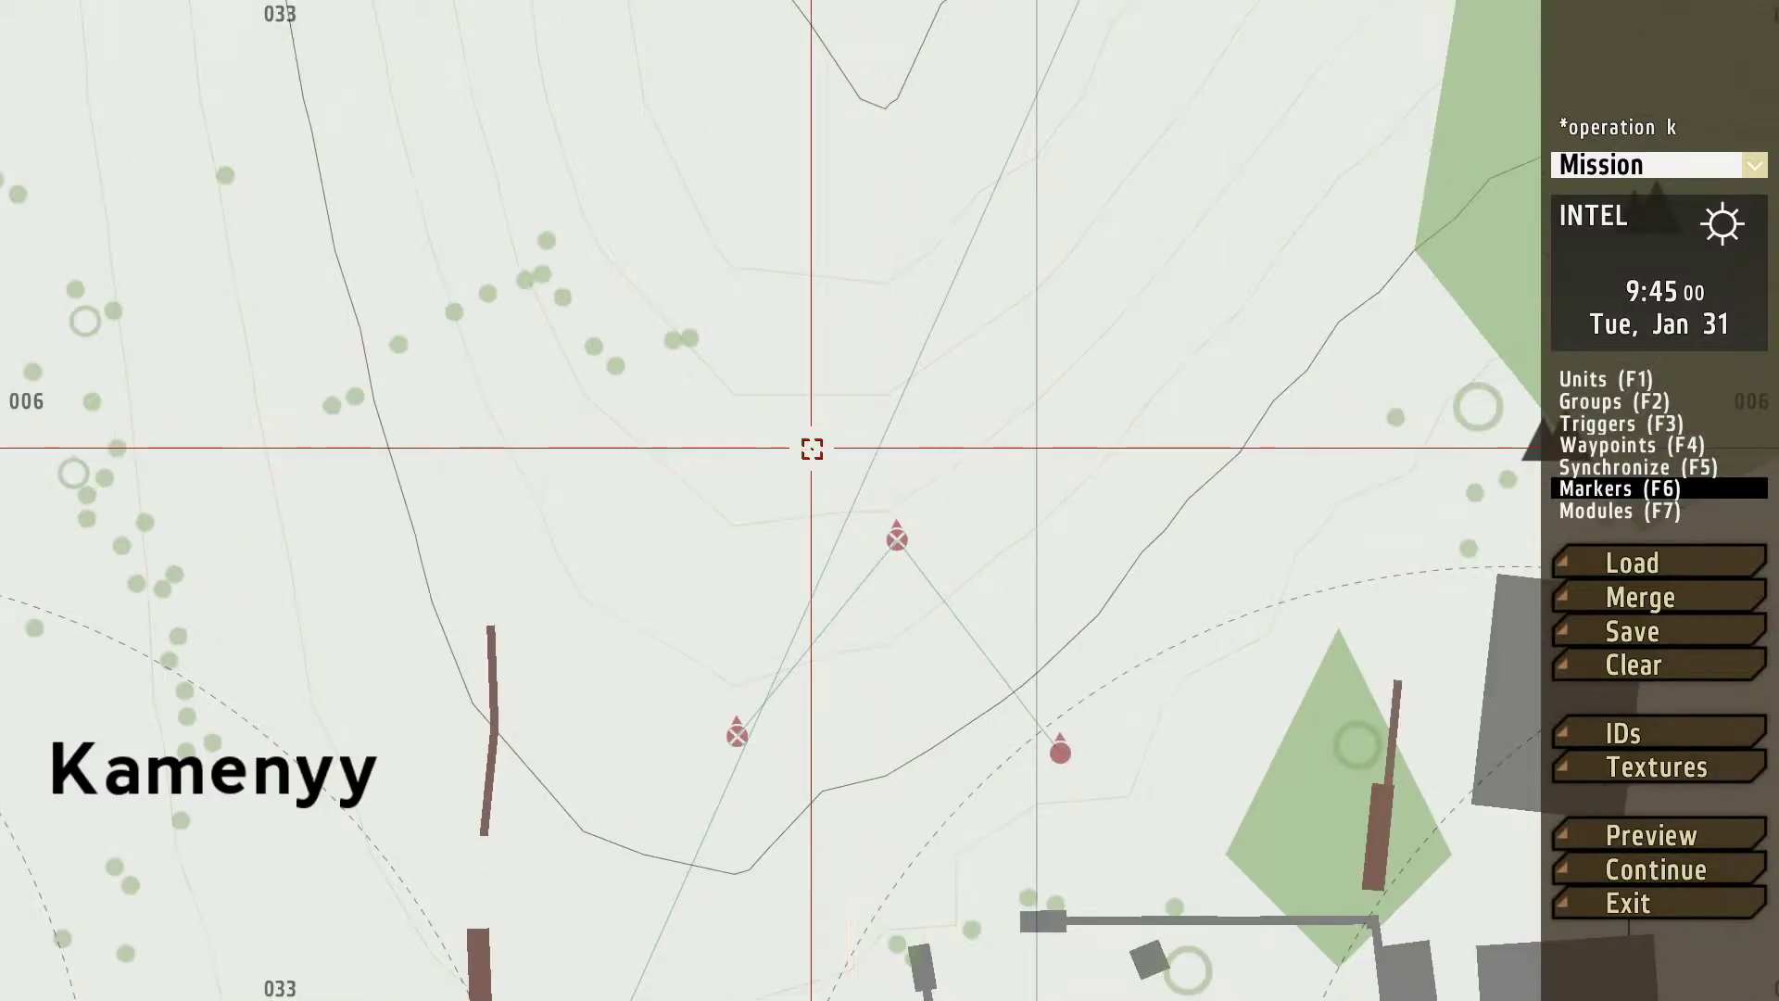
double_click(811, 439)
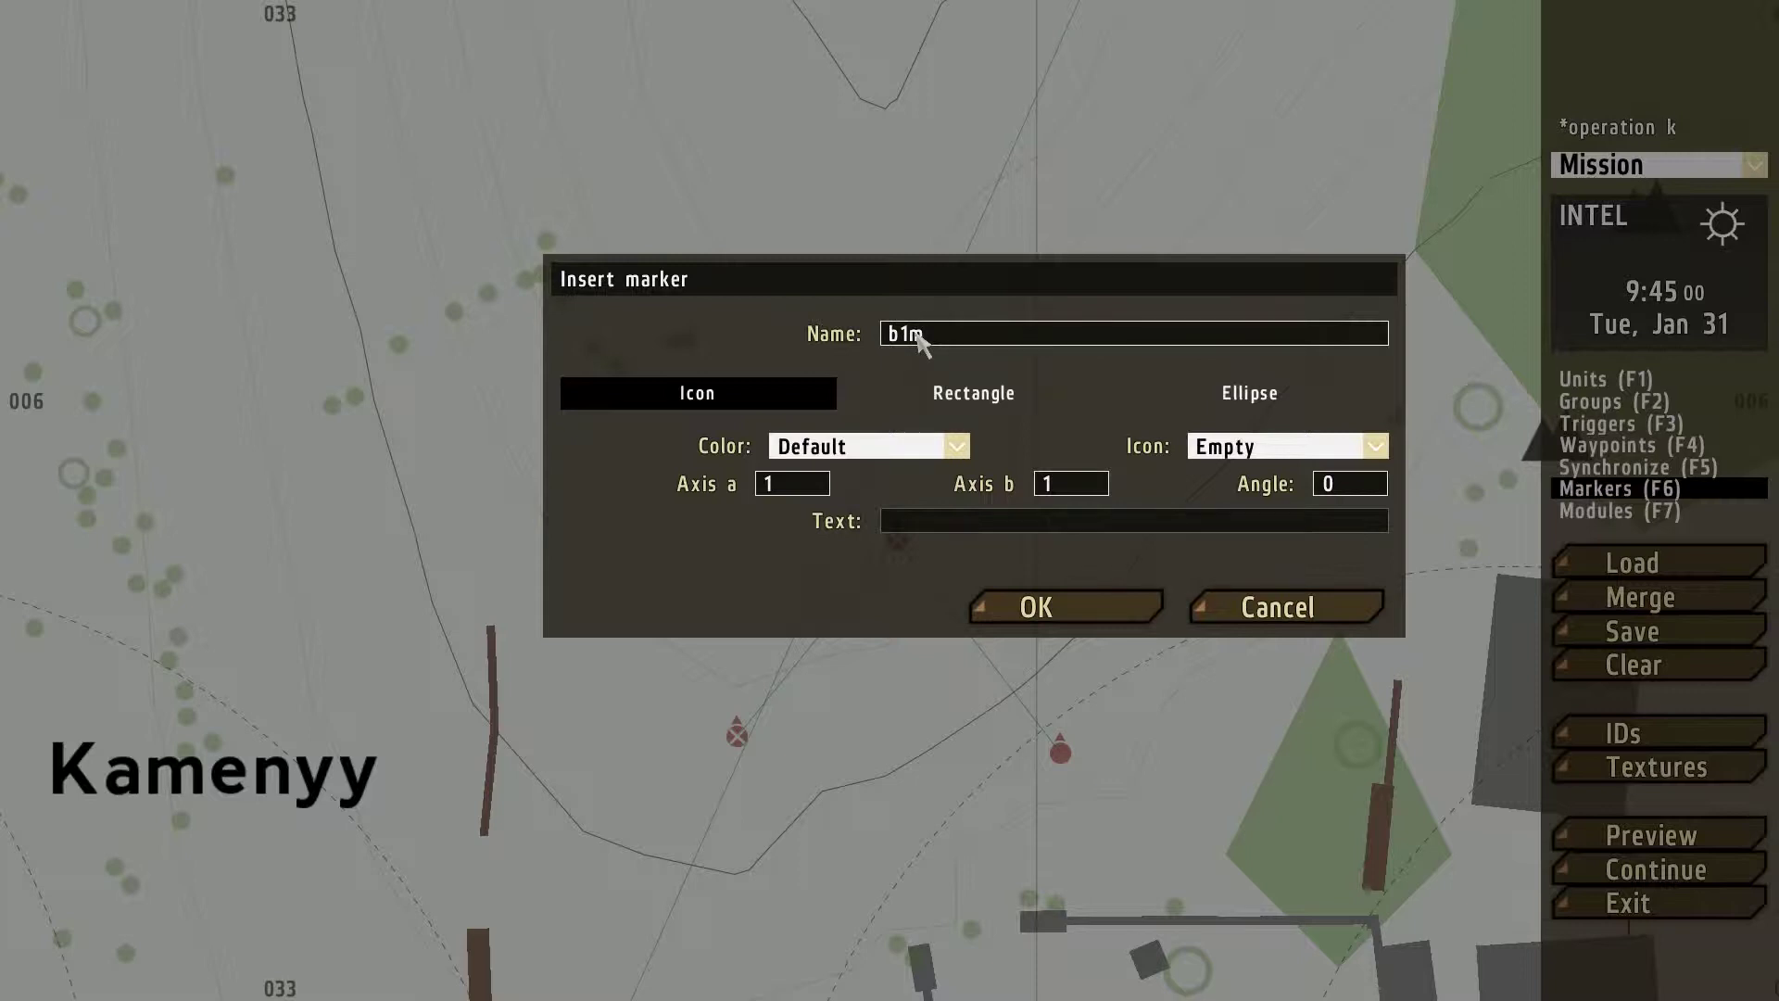
click(899, 448)
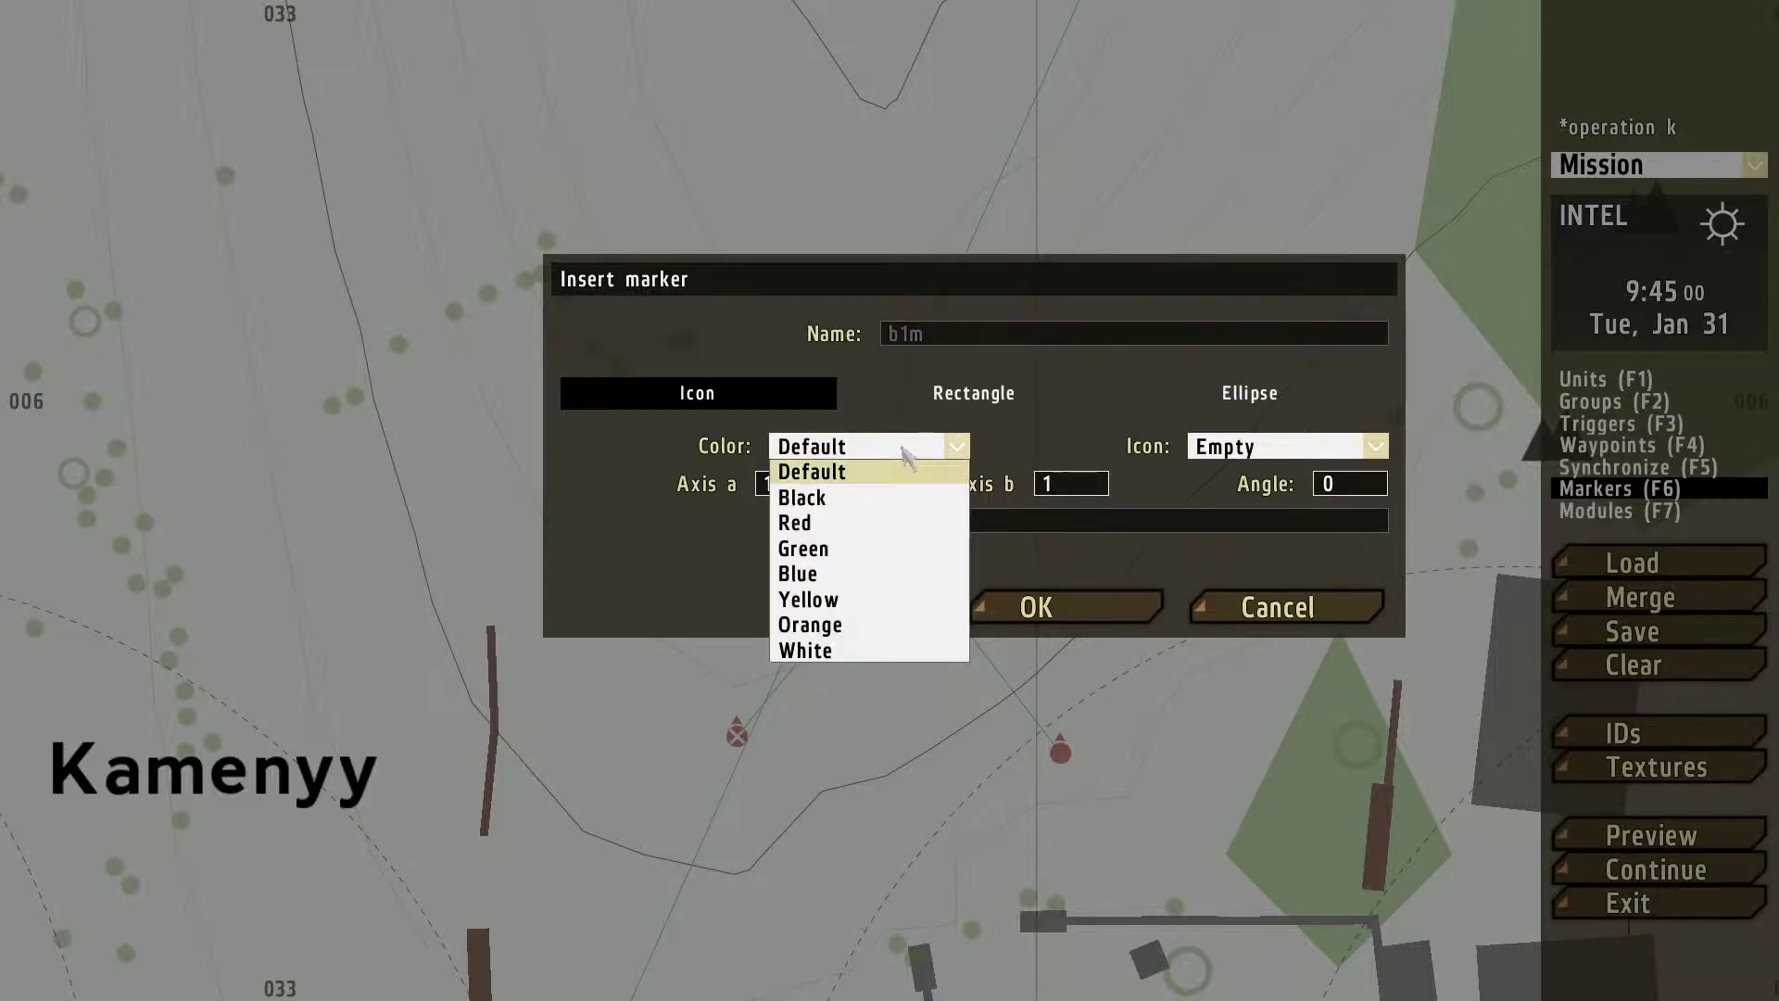
click(815, 520)
click(1239, 454)
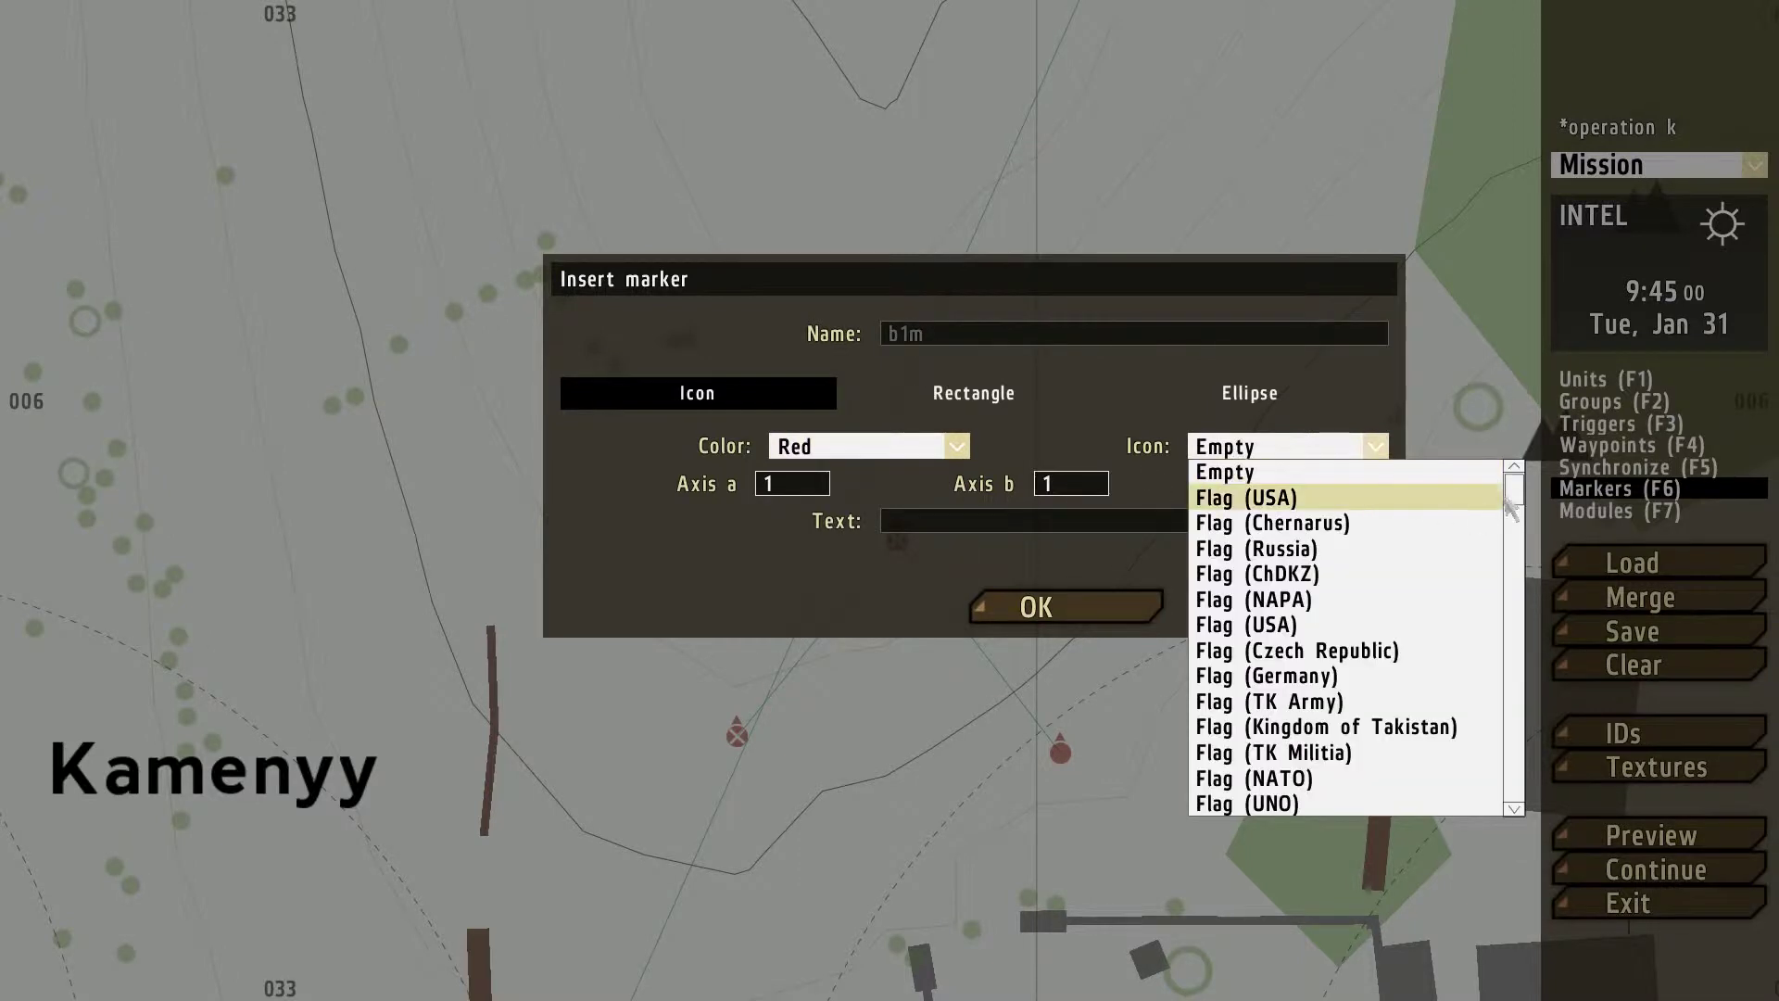
scroll(1316, 603, down, 8)
click(1359, 581)
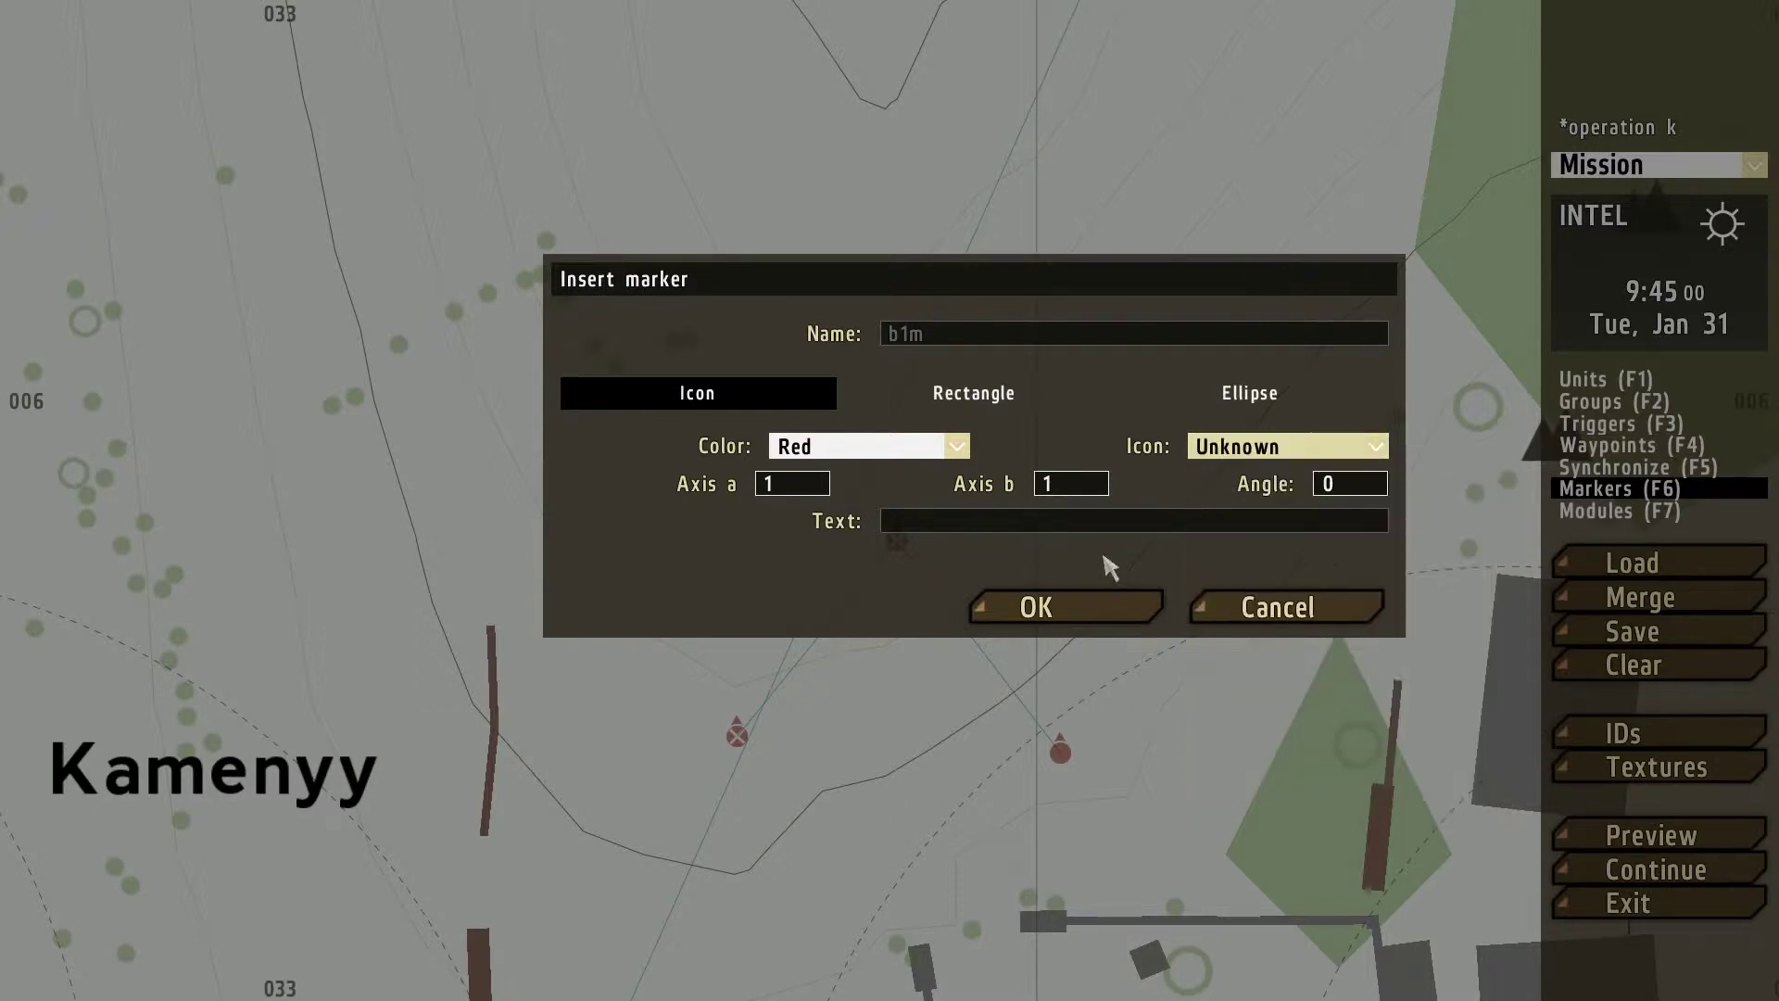
click(1074, 531)
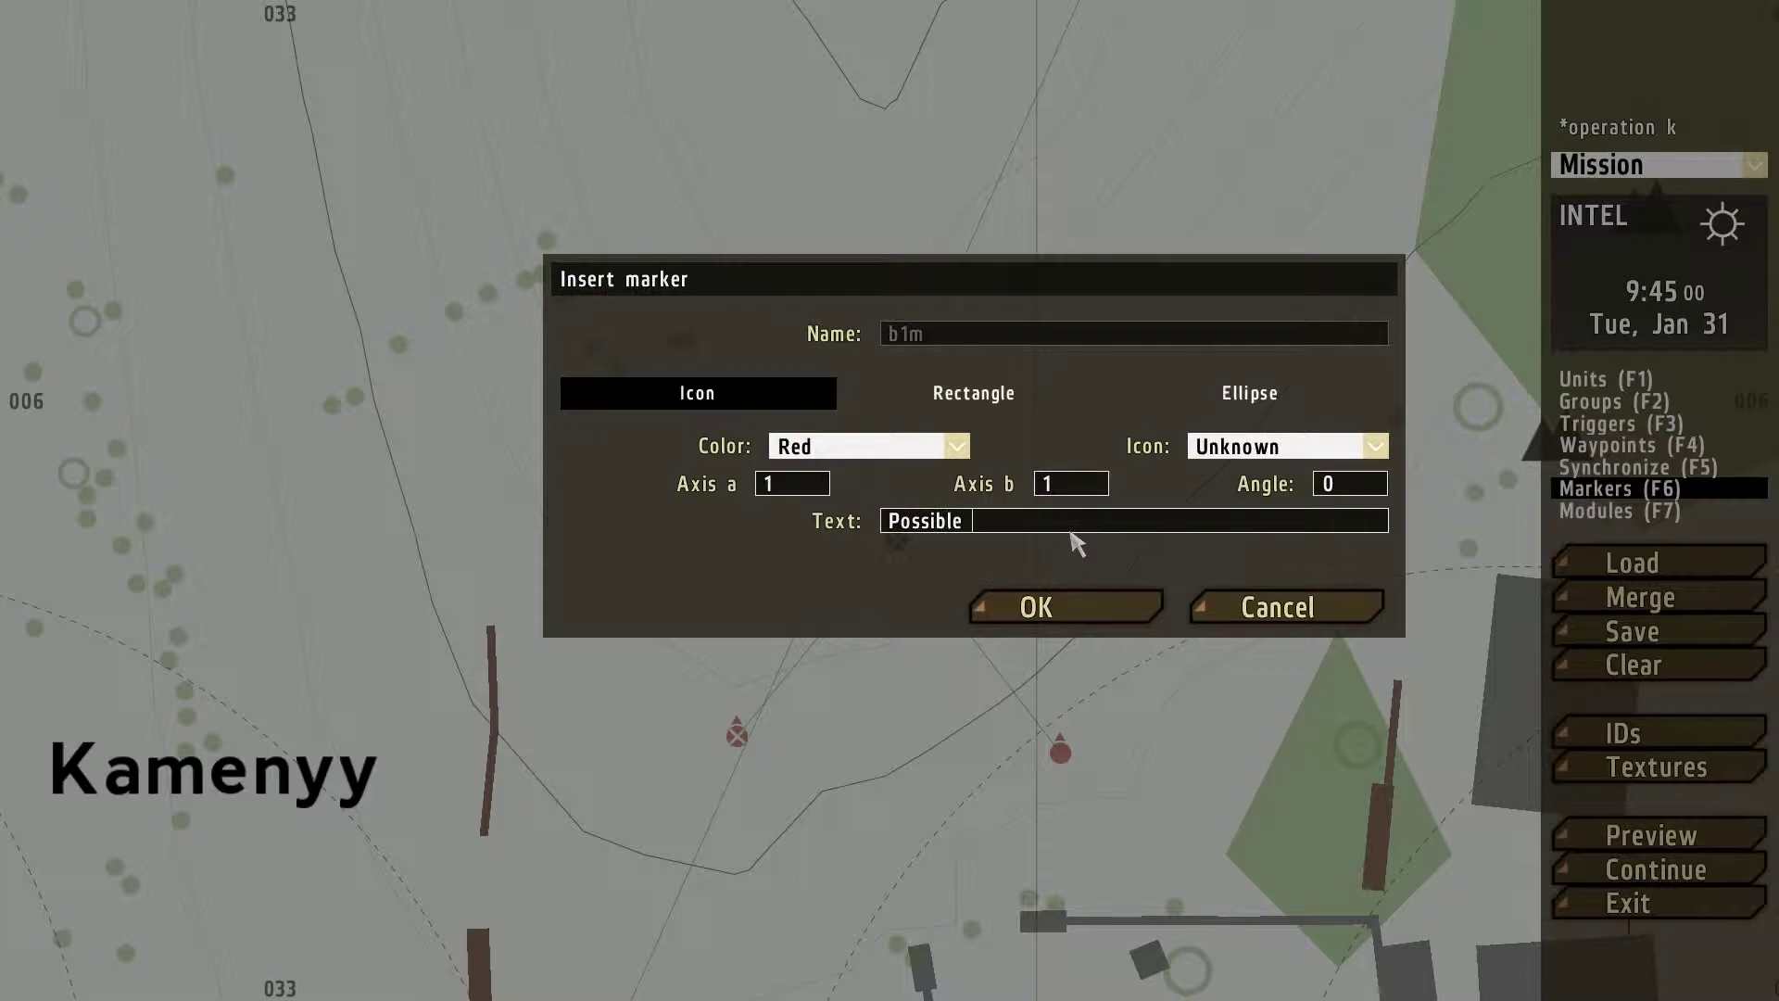
click(1091, 608)
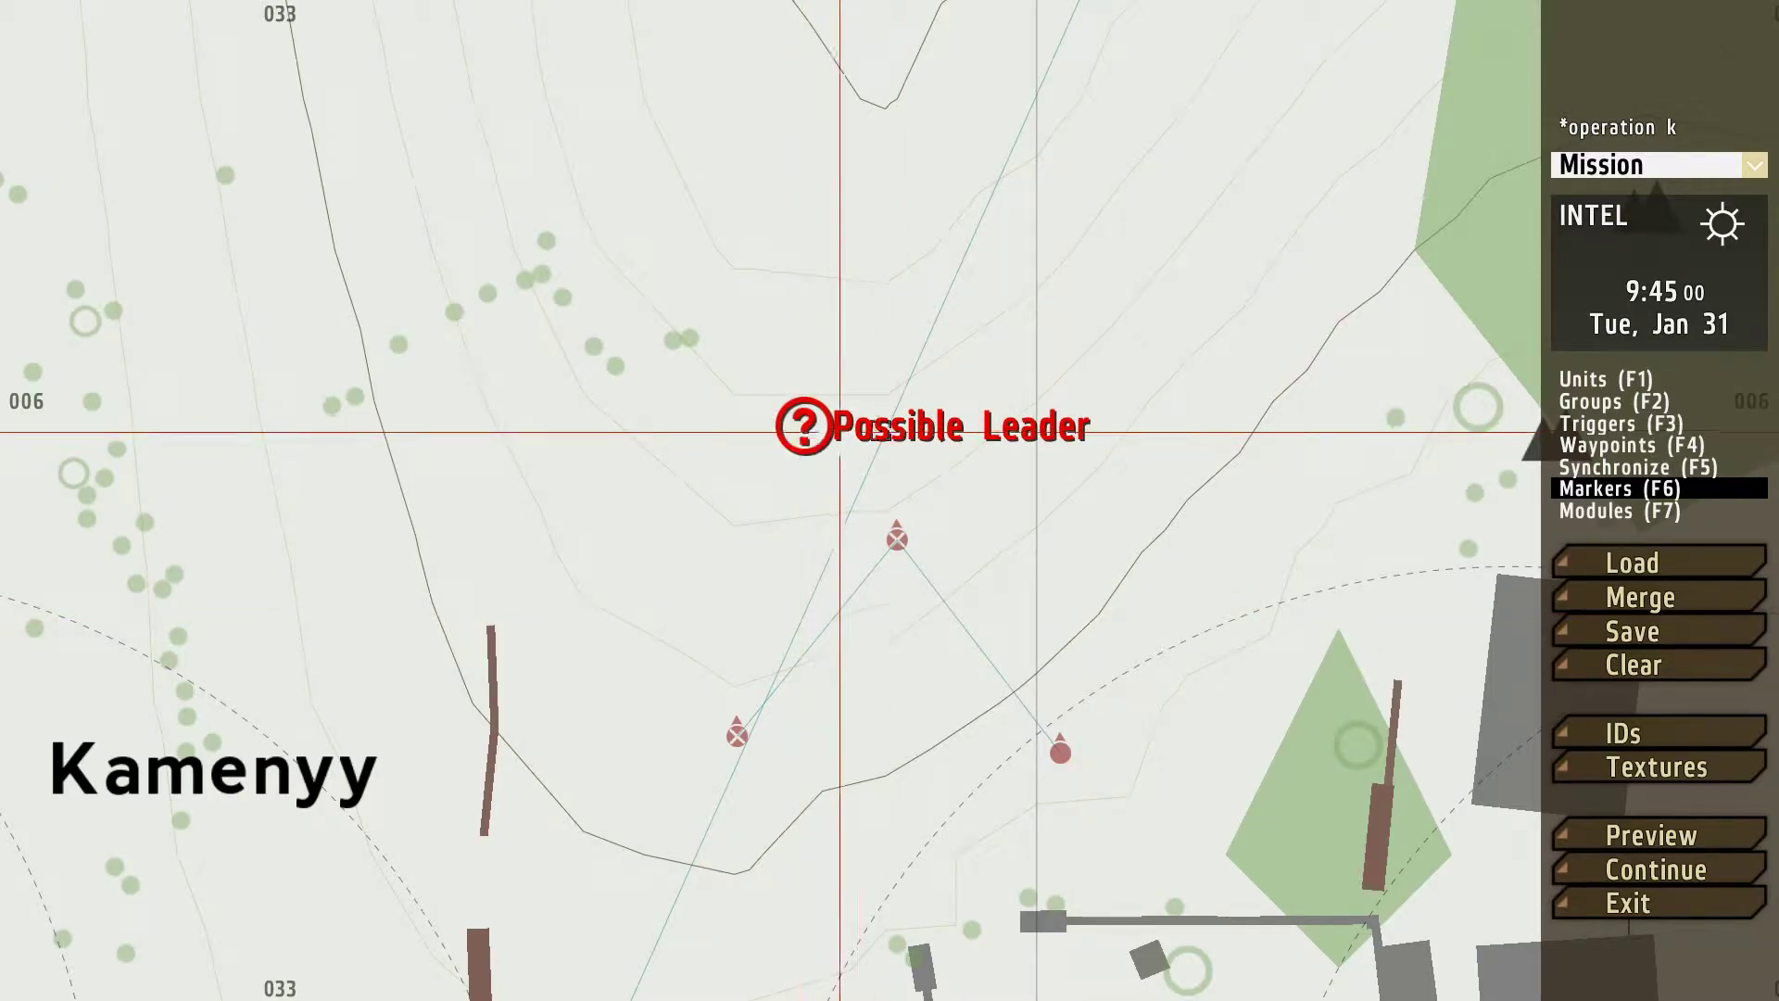
- Make three copies of the Possible Leader marker in a row eastward, and group Boss b1 with all four markers
drag(803, 431, 961, 426)
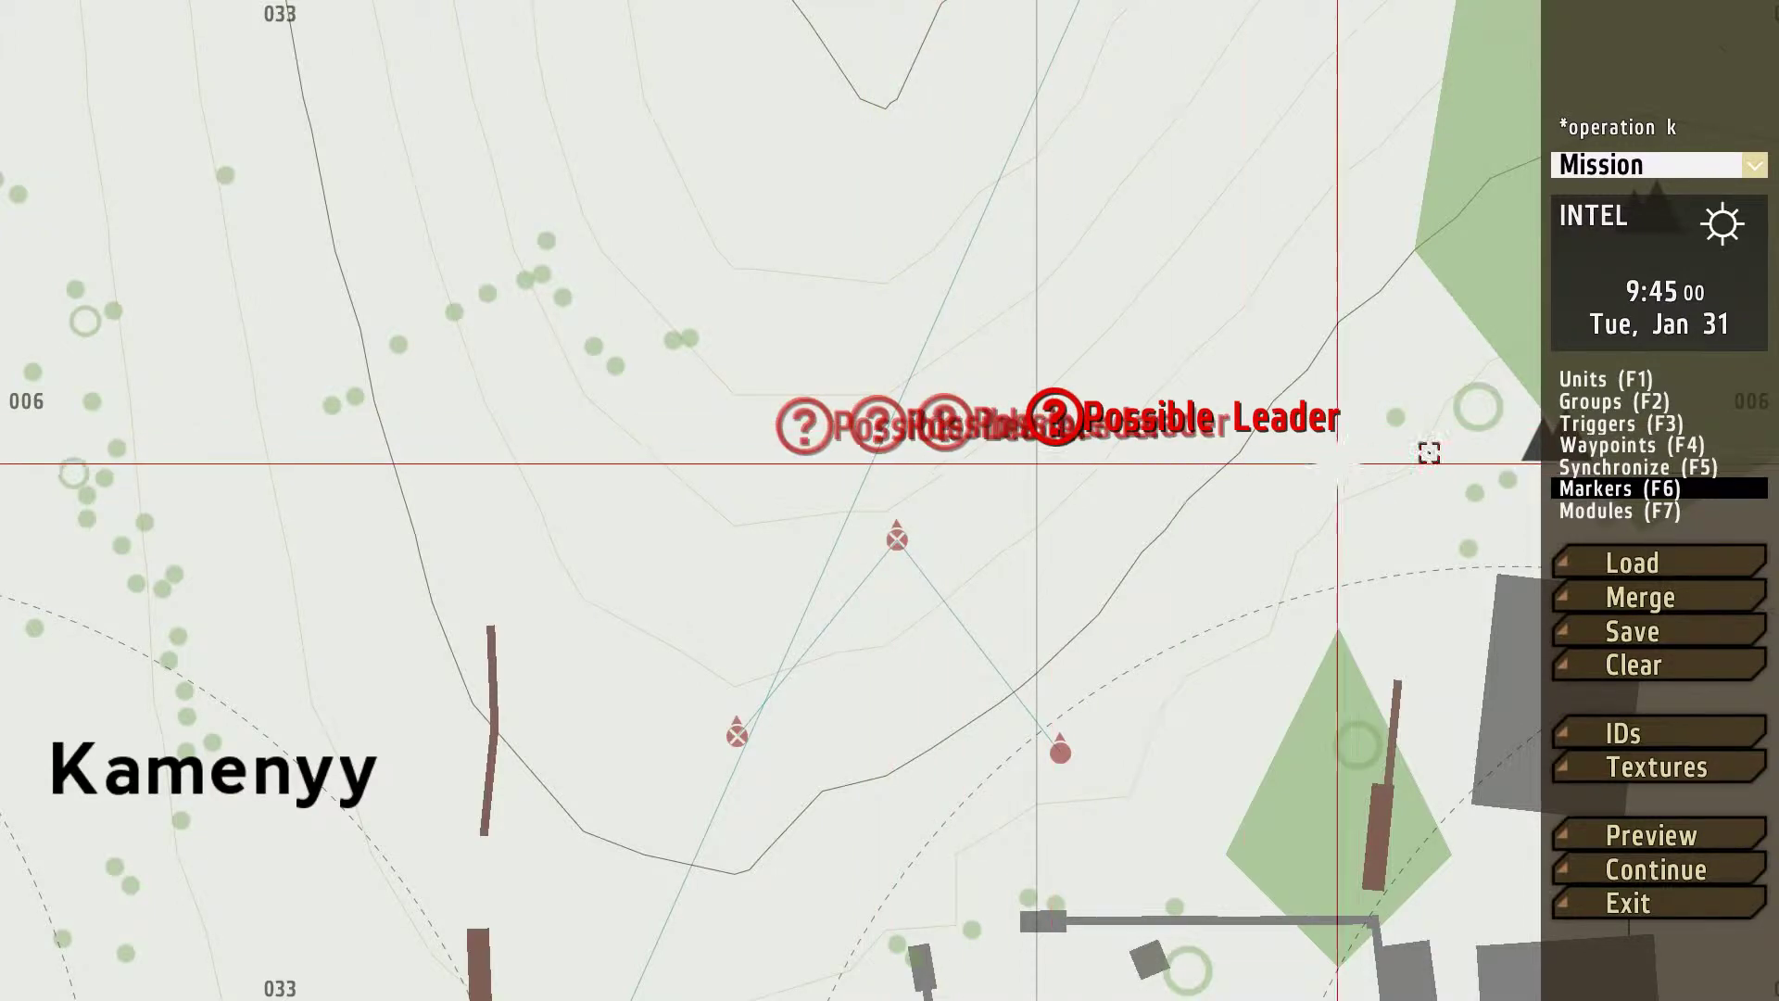
key(F2)
scroll(1020, 491, up, 2)
mouse_move(859, 534)
mouse_down()
mouse_move(767, 413)
mouse_move(877, 536)
mouse_move(850, 385)
mouse_move(881, 548)
mouse_move(937, 409)
mouse_move(881, 547)
mouse_move(956, 464)
mouse_up()
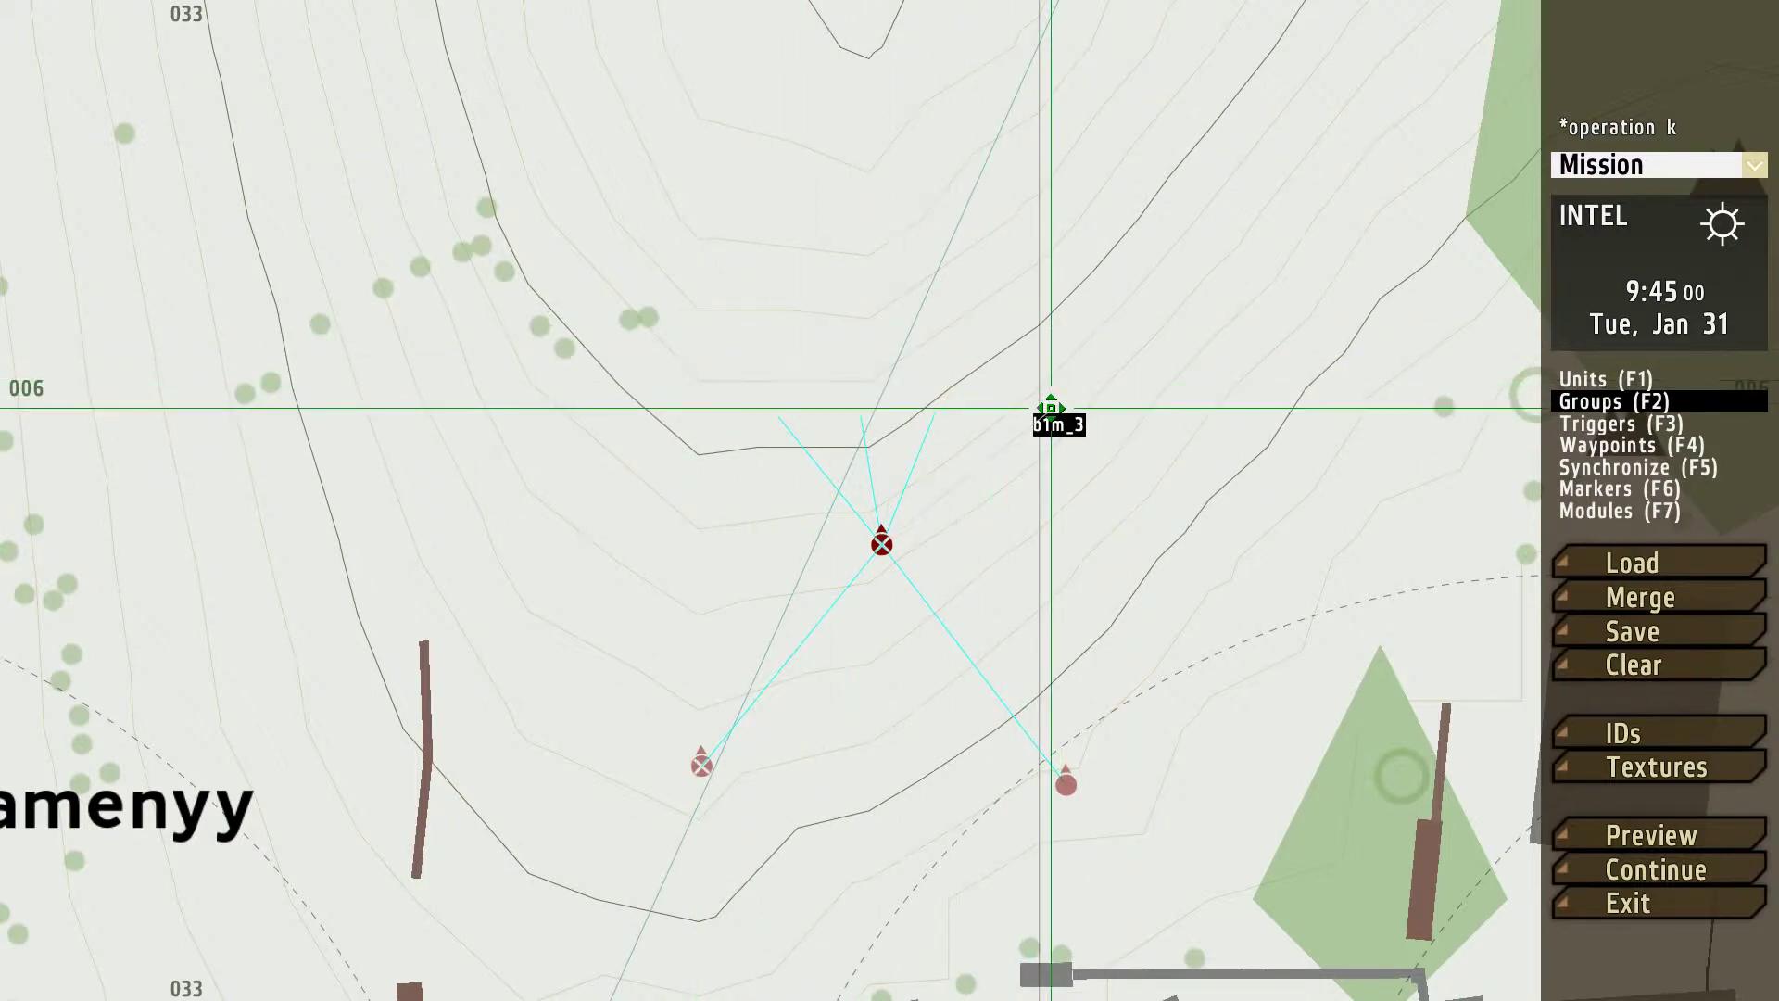
- Move markers b1m and b1m_1 onto two large houses north of the main road in eastern Kamenyy
scroll(1363, 568, down, 3)
key(F6)
scroll(1471, 567, down, 3)
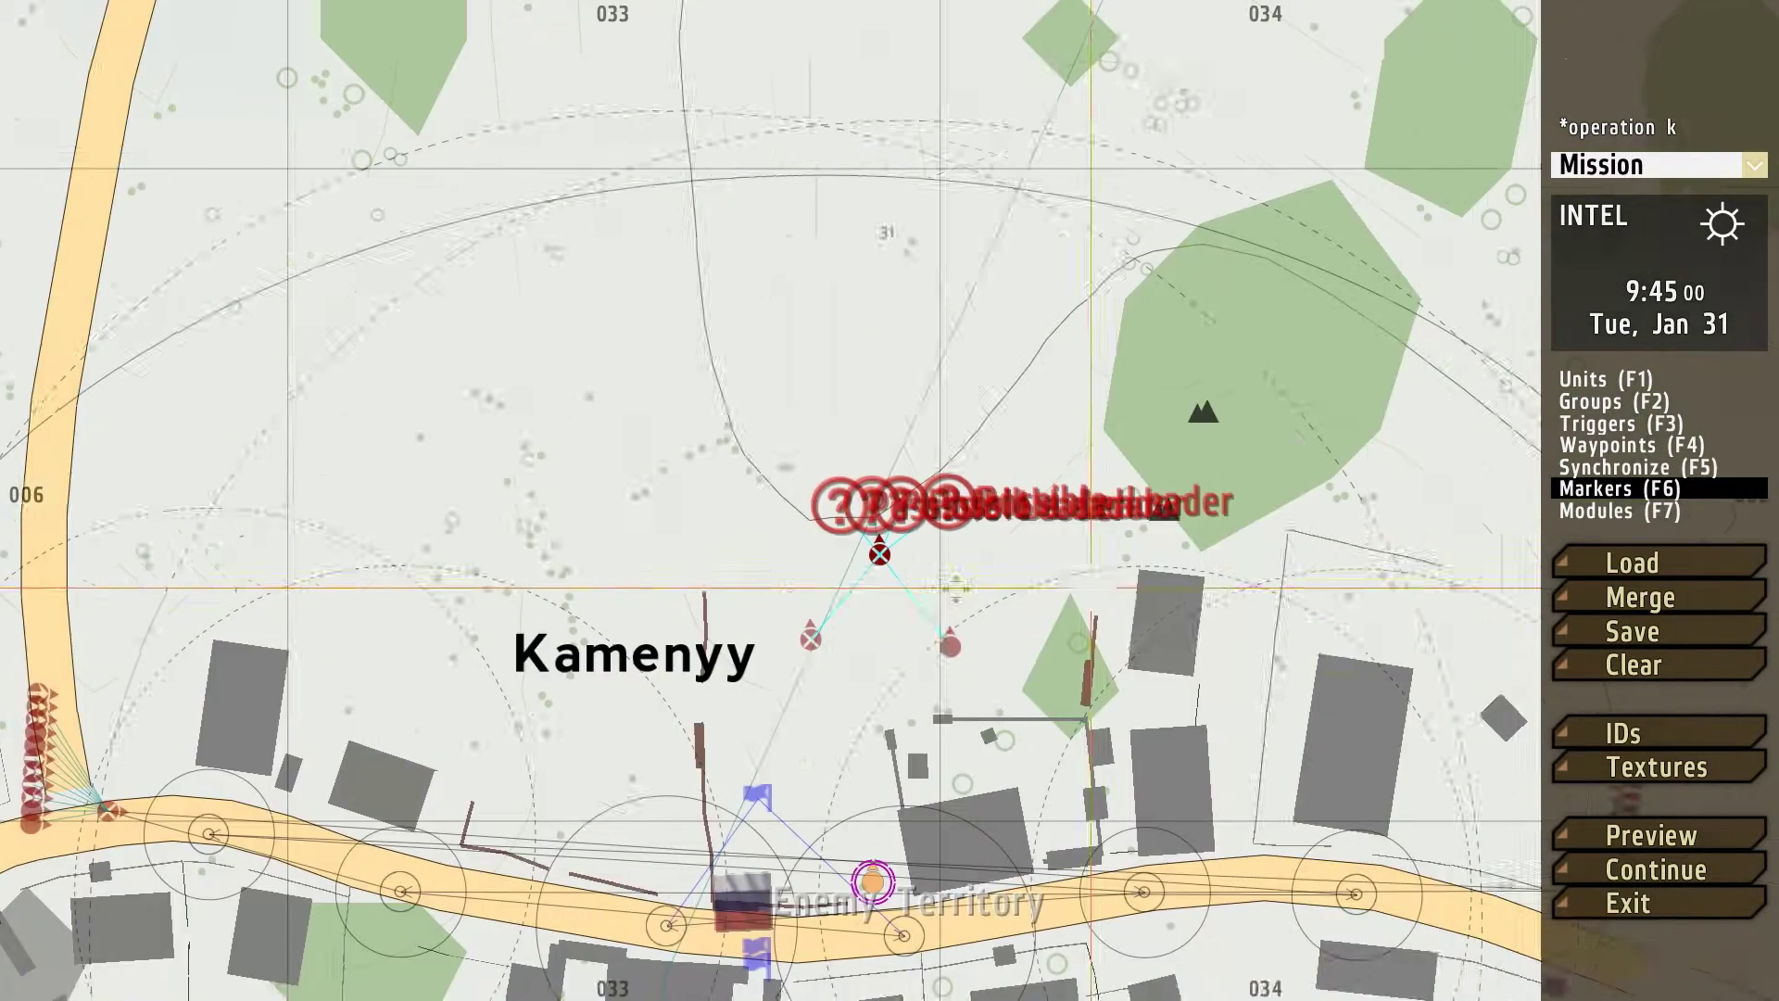
key(ctrl+v)
scroll(1022, 722, up, 3)
drag(1022, 722, 981, 790)
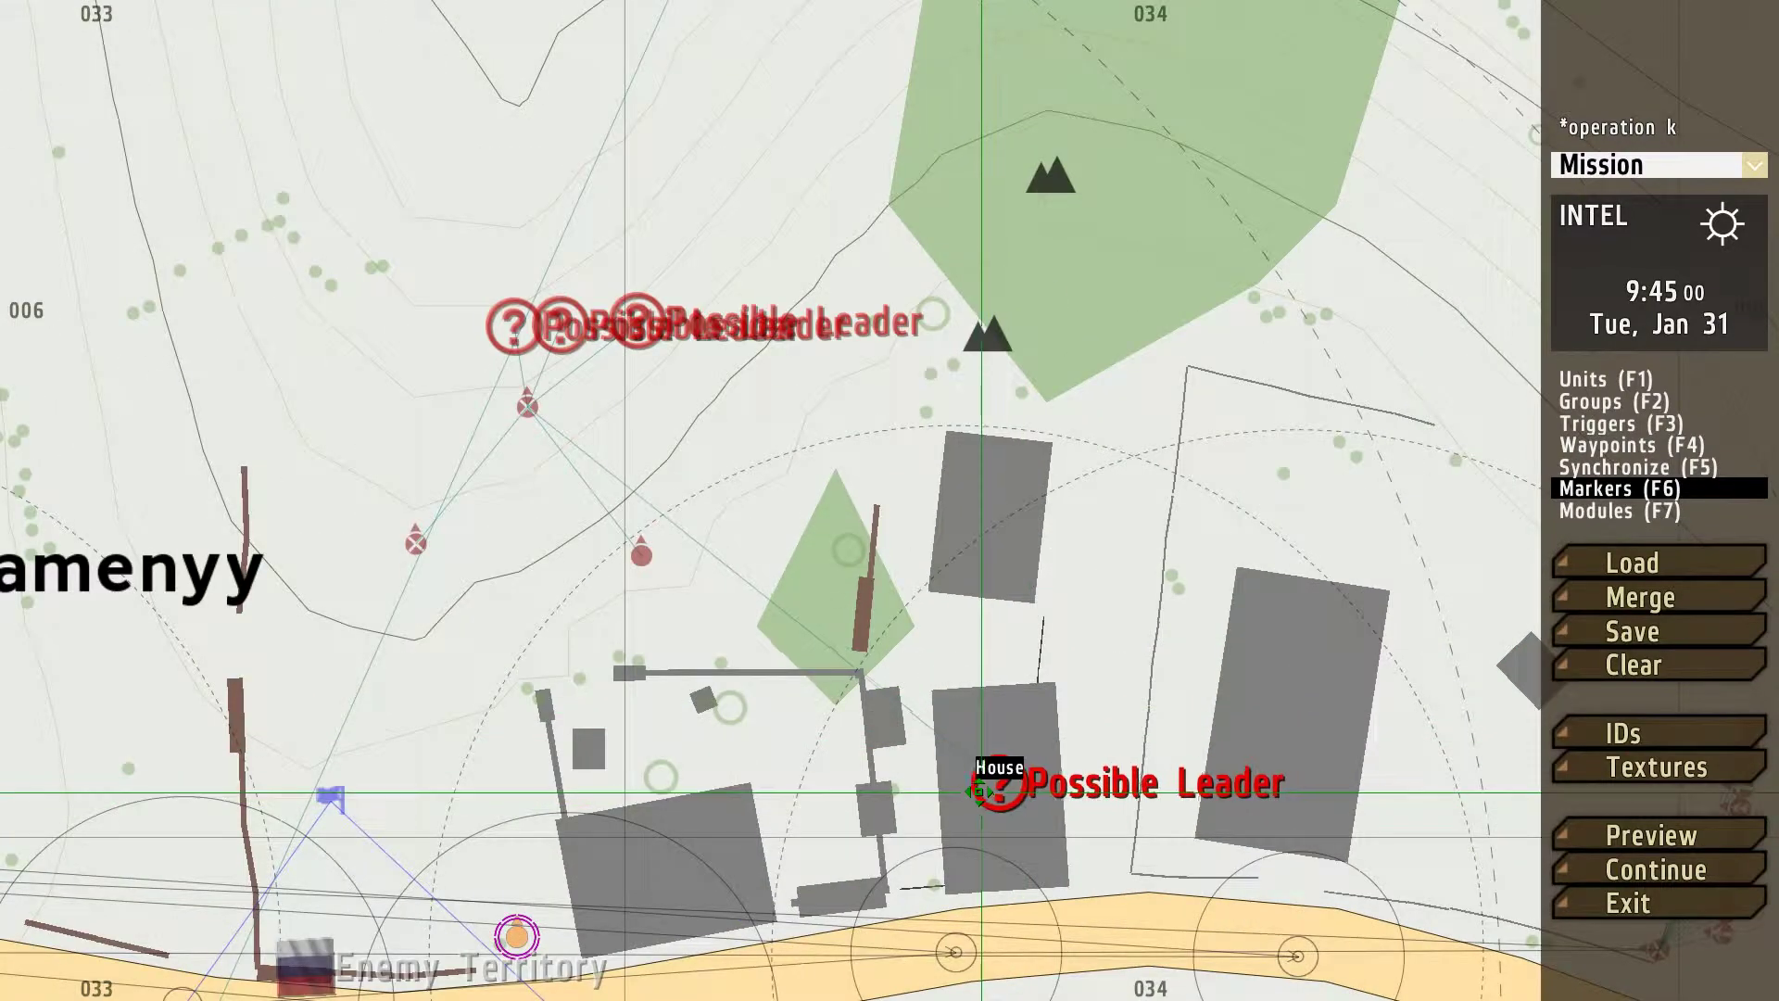
drag(510, 322, 1265, 722)
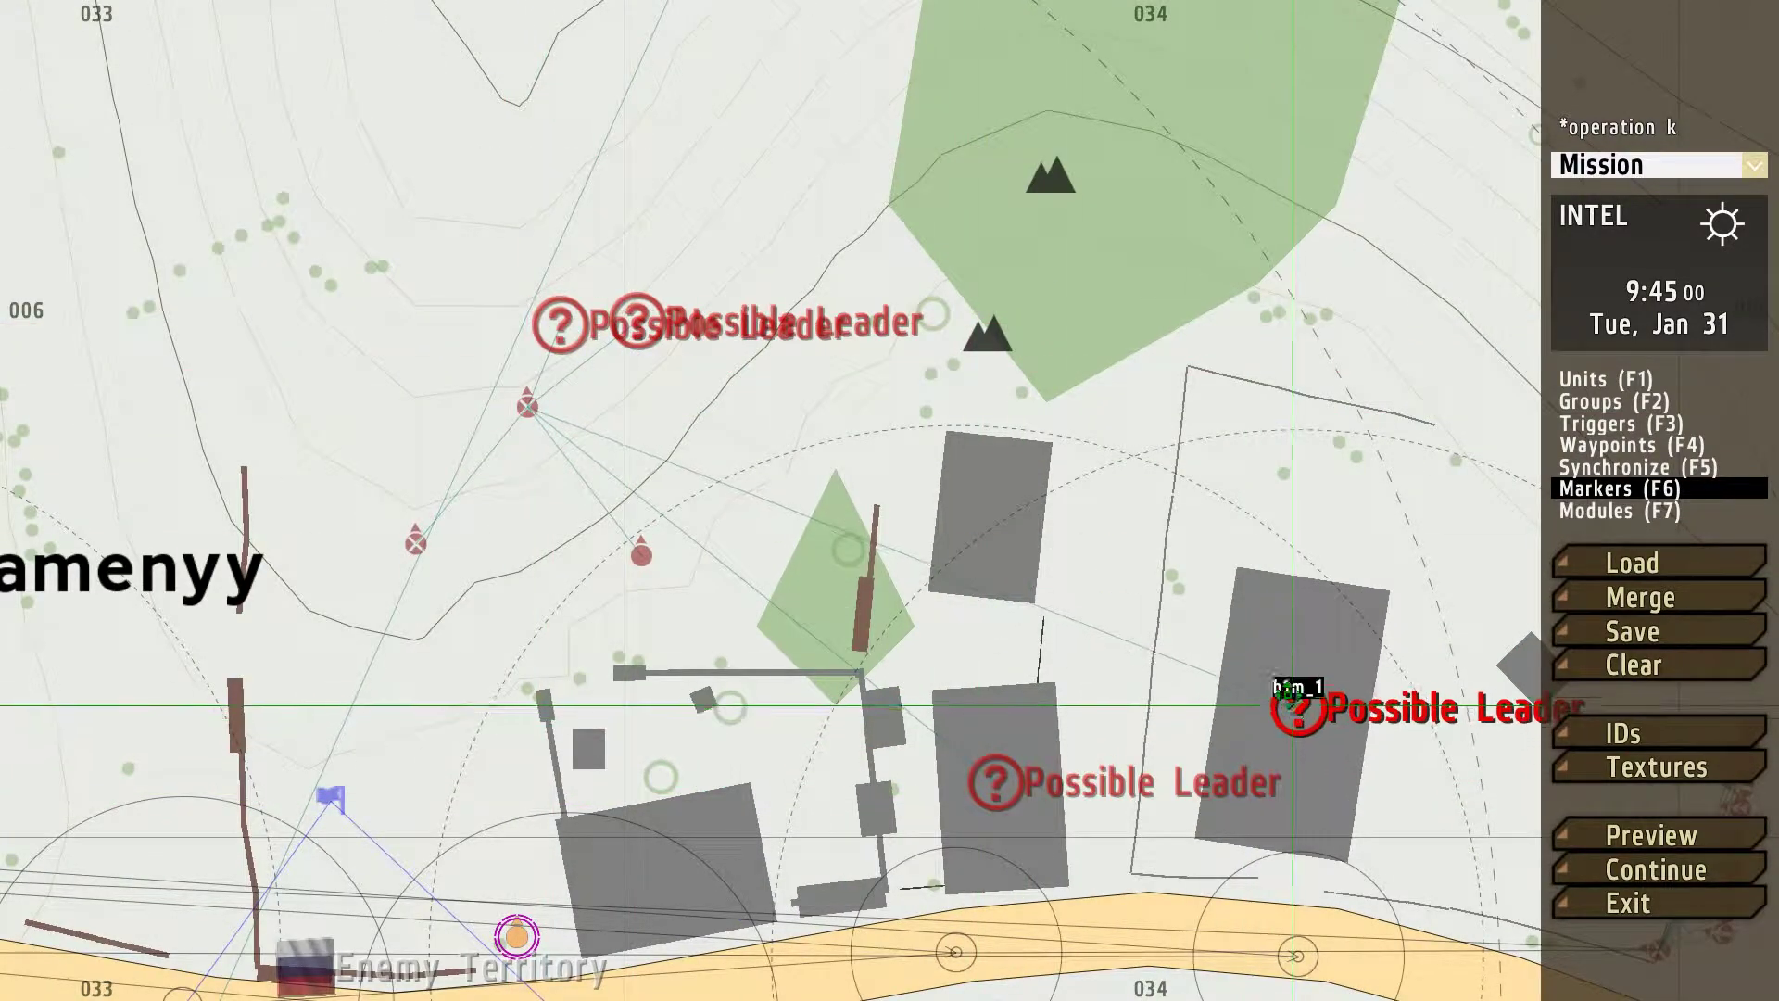
- Move the remaining two Possible Leader markers onto separate houses south of Kamenyy's main road
mouse_move(560, 324)
mouse_down()
mouse_move(973, 788)
mouse_move(1086, 760)
mouse_move(1172, 858)
mouse_up()
scroll(1020, 682, down, 4)
mouse_move(742, 141)
mouse_down()
mouse_move(814, 664)
mouse_move(469, 663)
mouse_move(453, 635)
mouse_up()
scroll(453, 635, down, 2)
scroll(751, 630, up, 2)
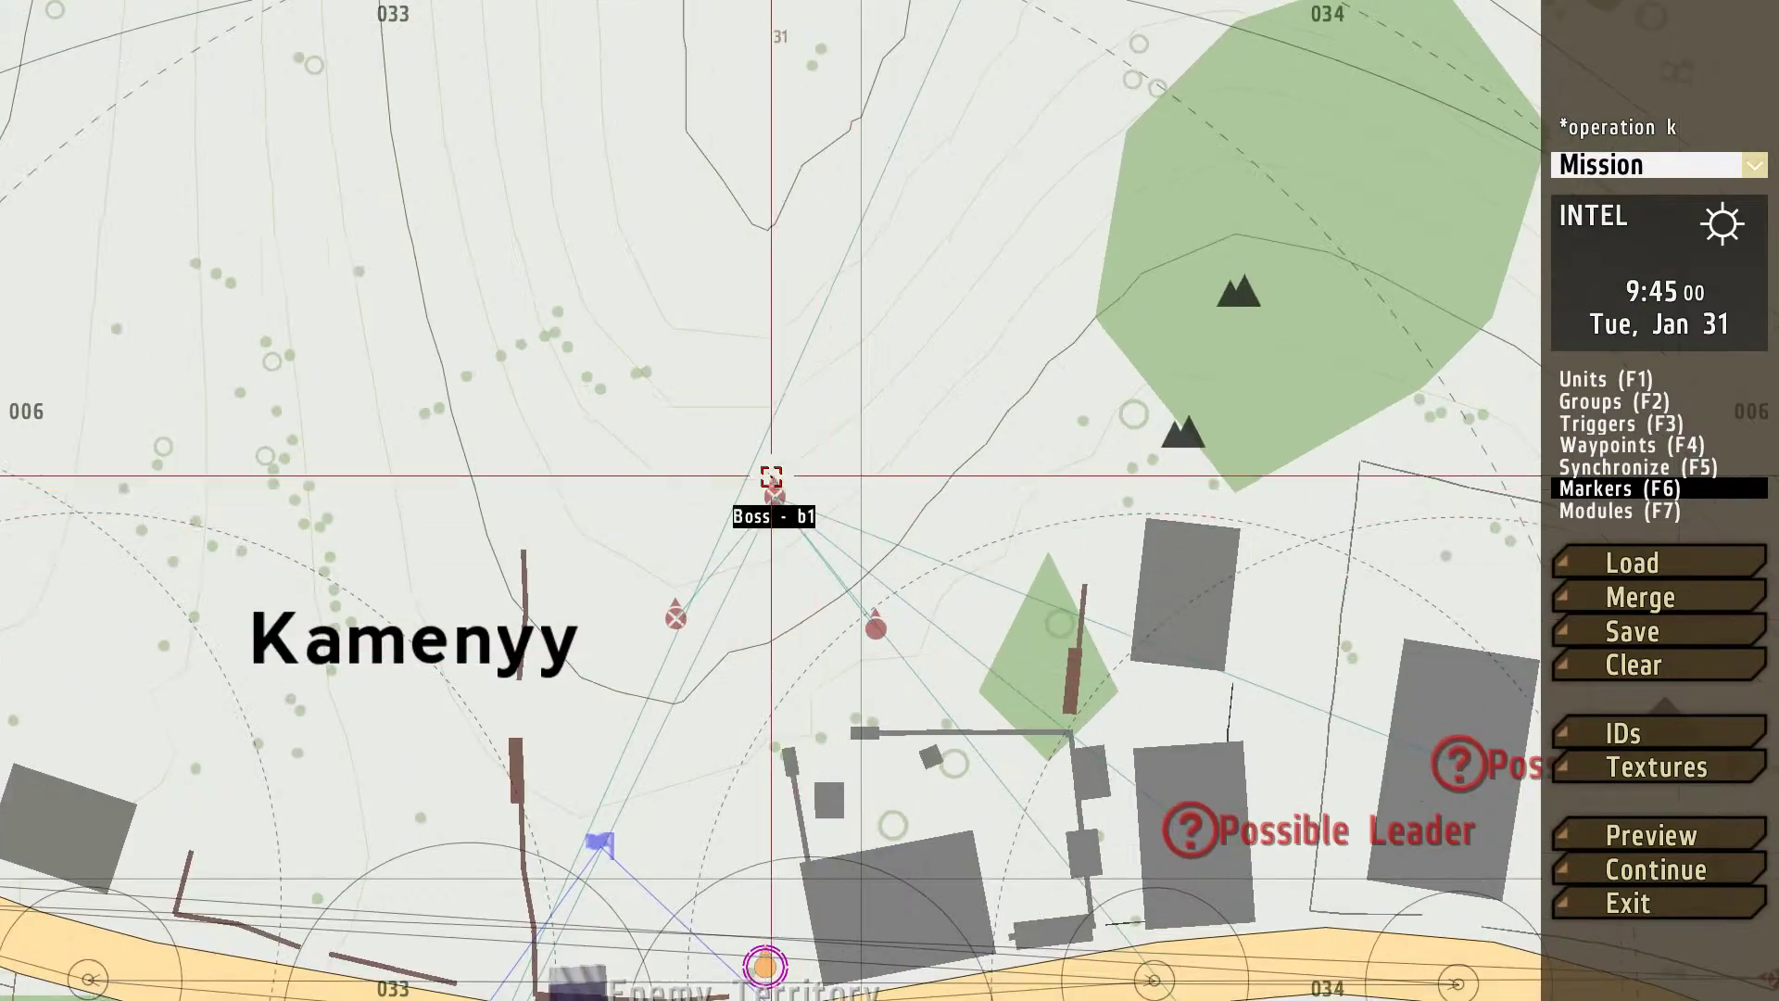
- Examine Boss b1's group links to the four Possible Leader markers and the houses on which the markers sit
mouse_move(769, 490)
mouse_down()
mouse_move(822, 463)
mouse_move(1021, 653)
mouse_move(924, 660)
mouse_move(1148, 660)
mouse_move(1041, 792)
mouse_move(703, 666)
mouse_move(825, 499)
mouse_move(752, 498)
mouse_move(767, 501)
mouse_up()
scroll(1021, 654, down, 1)
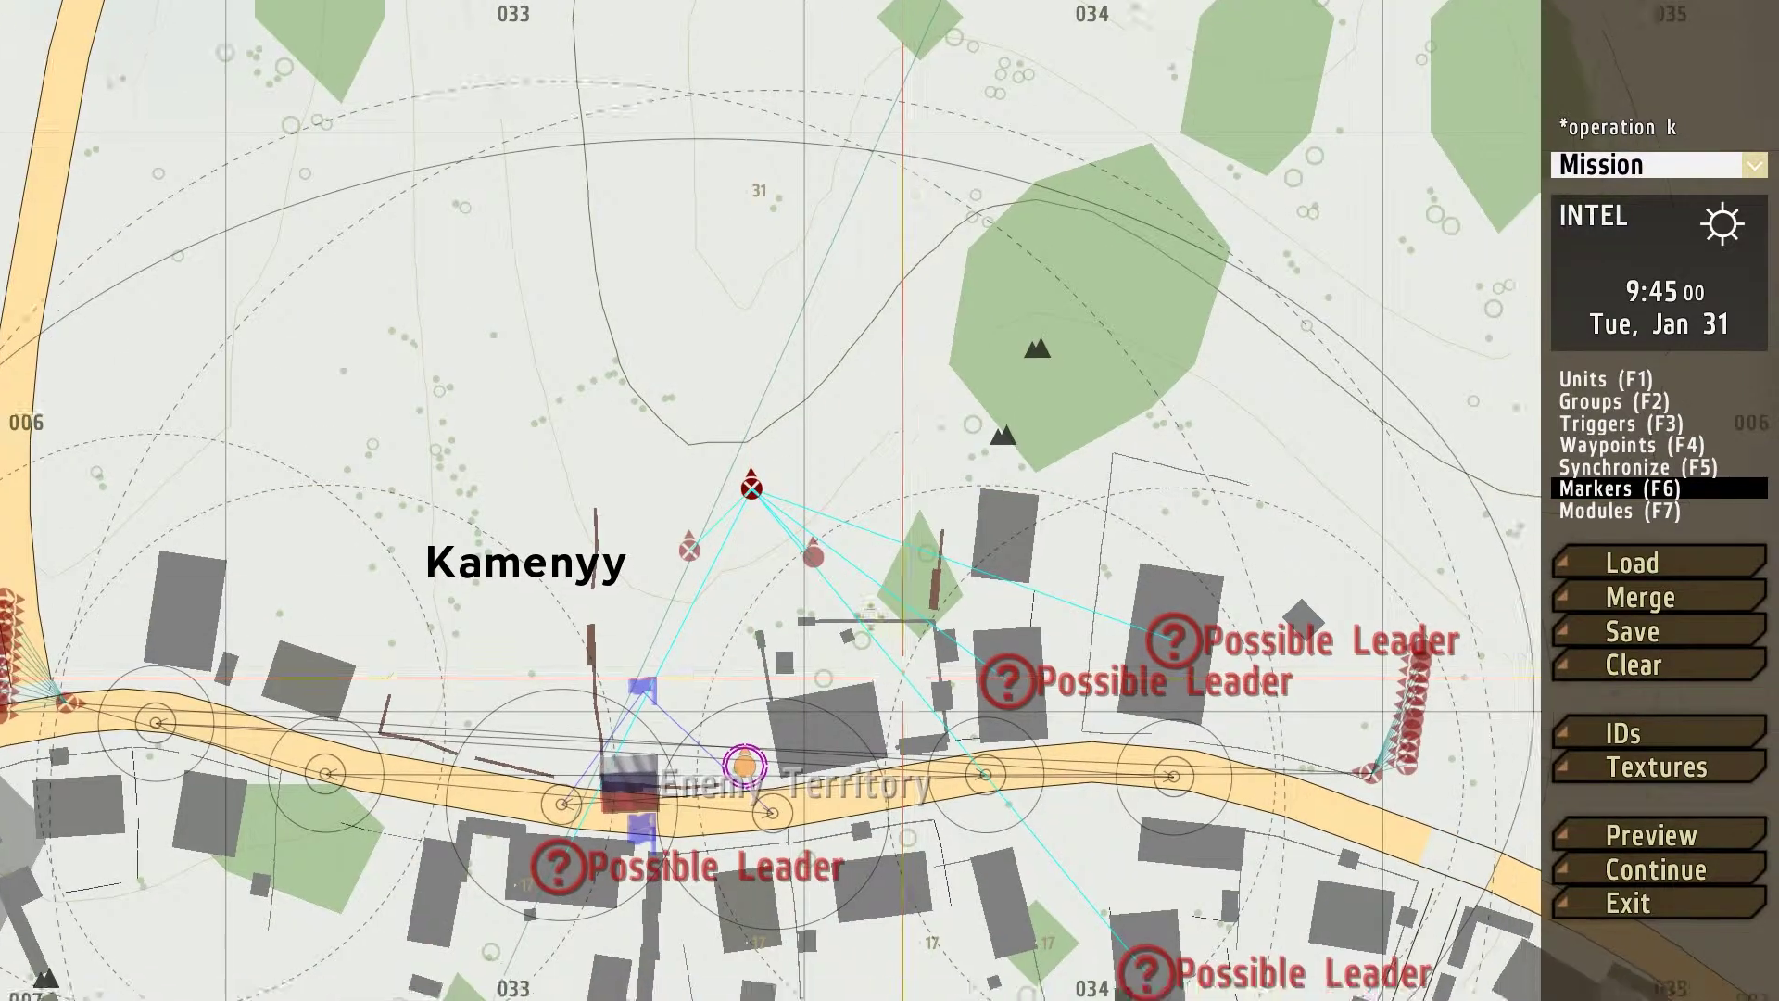
scroll(858, 603, up, 1)
scroll(1021, 379, up, 2)
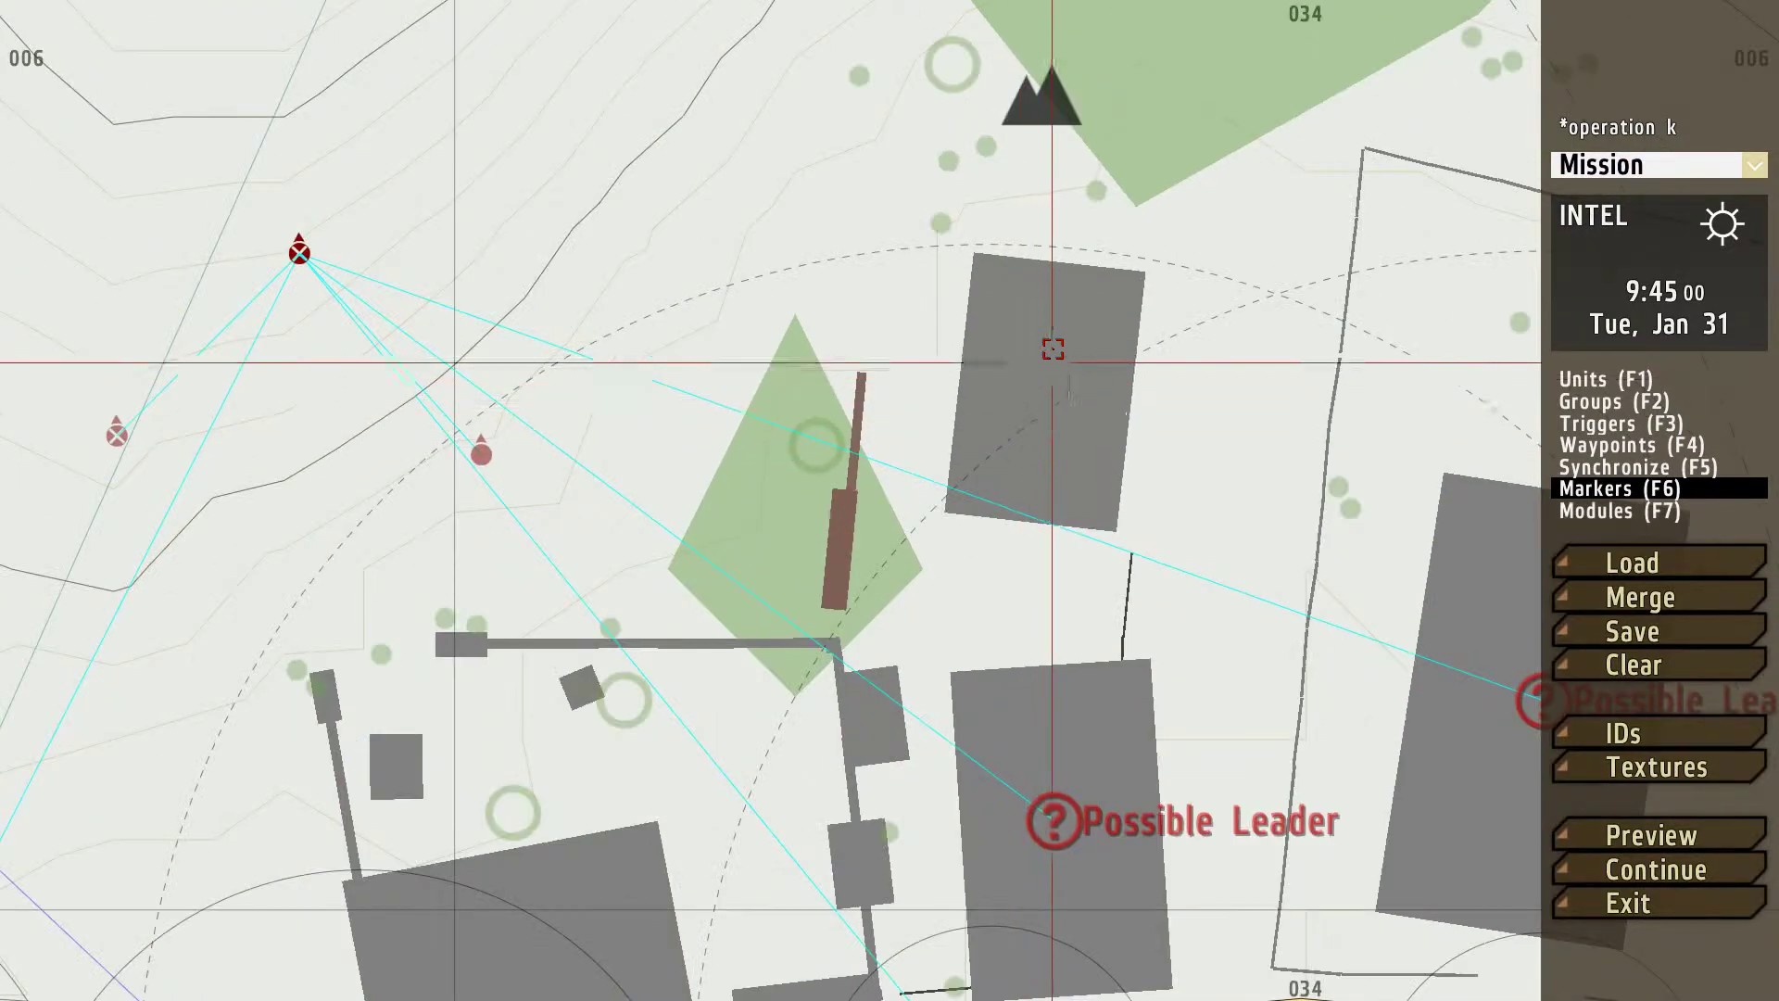
right_drag(953, 603, 1141, 325)
right_drag(1130, 668, 988, 656)
scroll(921, 575, up, 2)
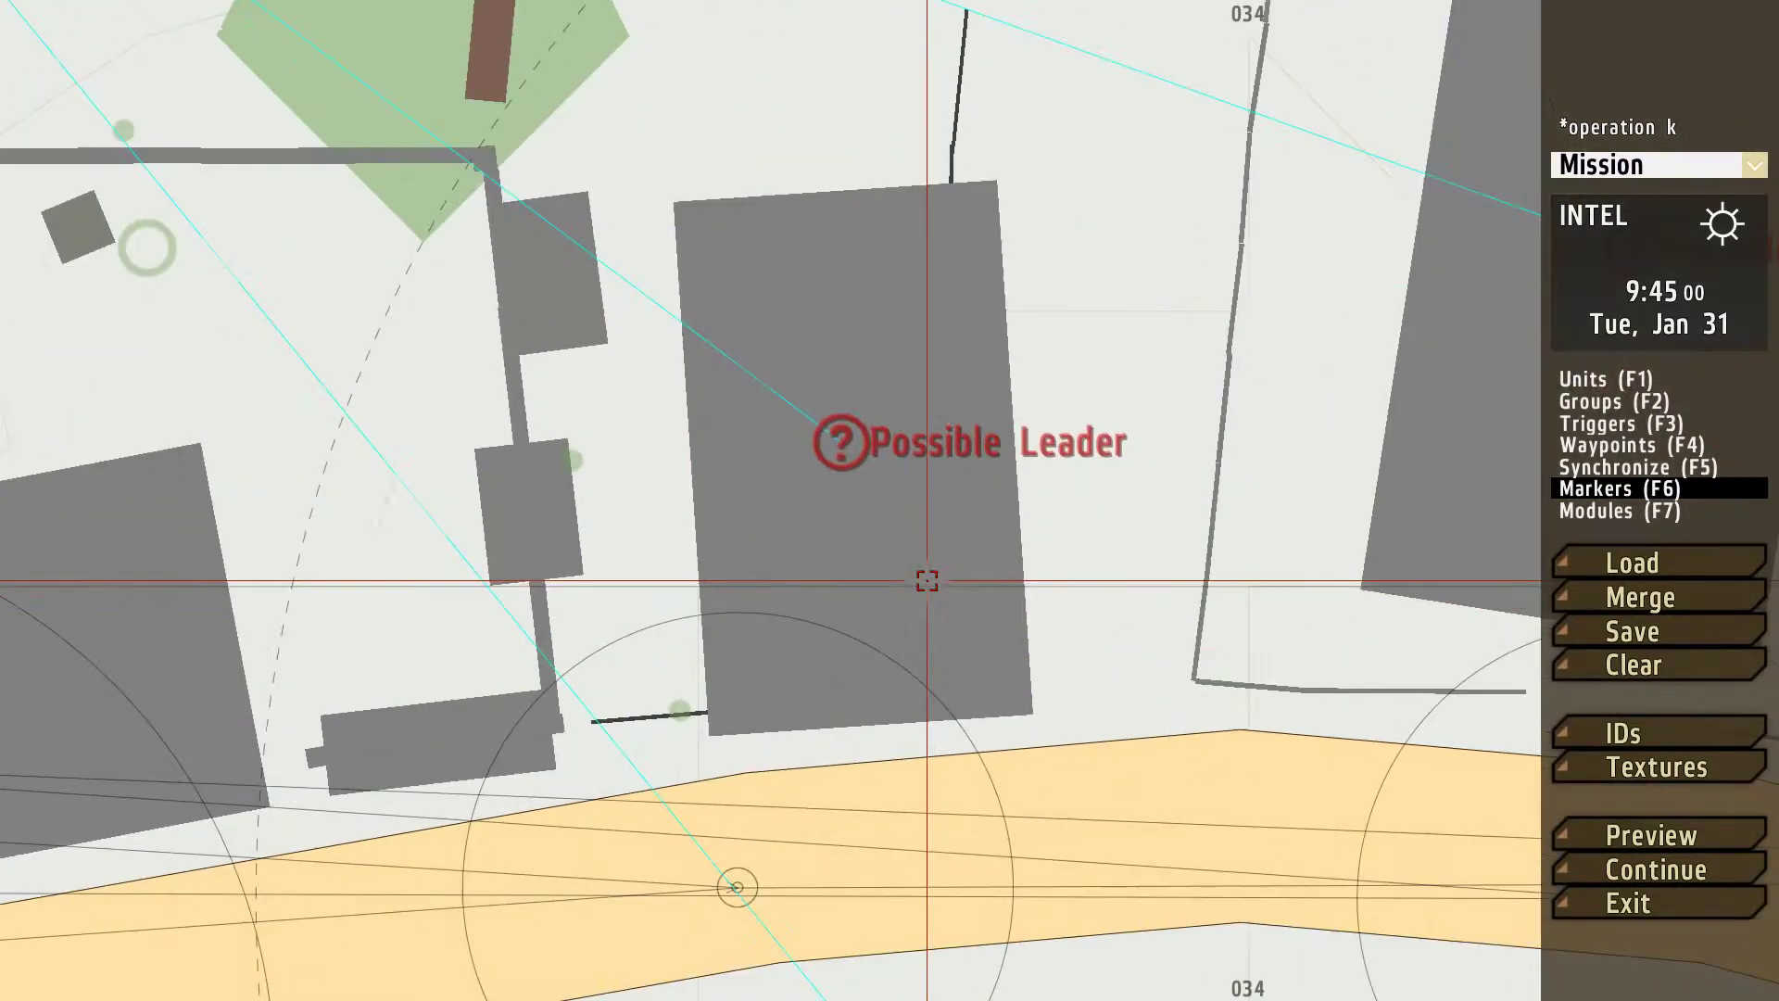
scroll(839, 454, down, 1)
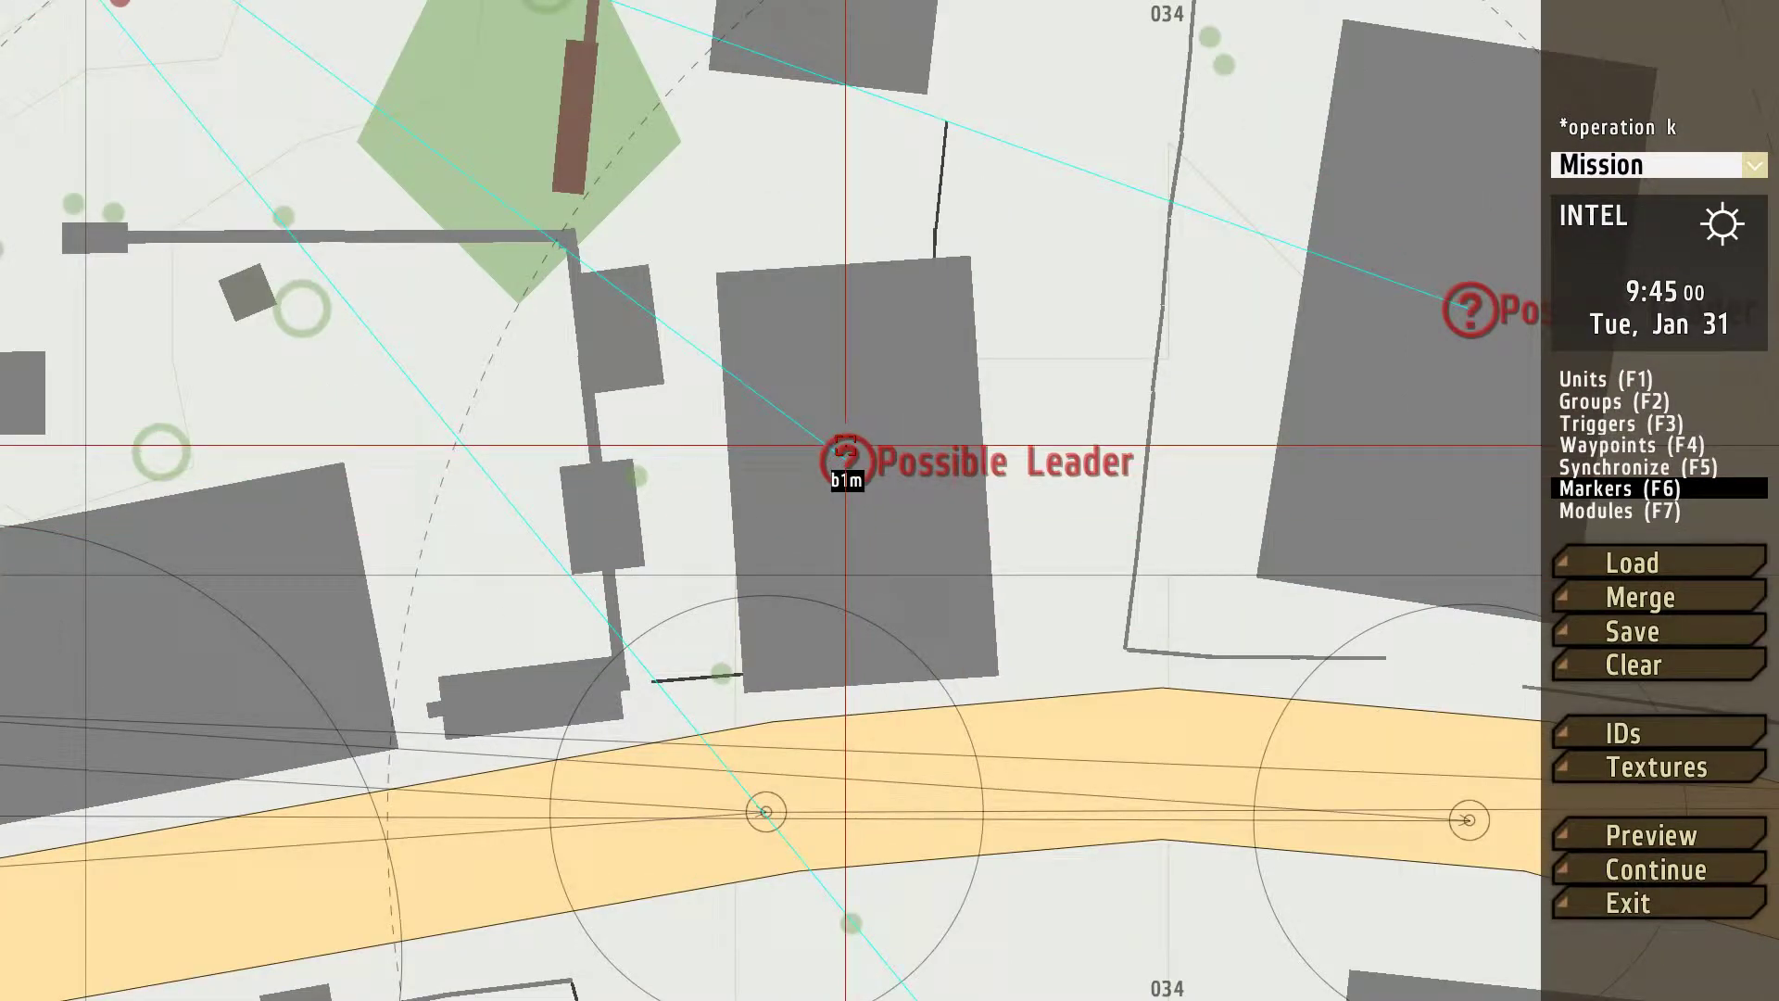
scroll(841, 456, down, 1)
scroll(866, 405, up, 2)
scroll(926, 621, down, 2)
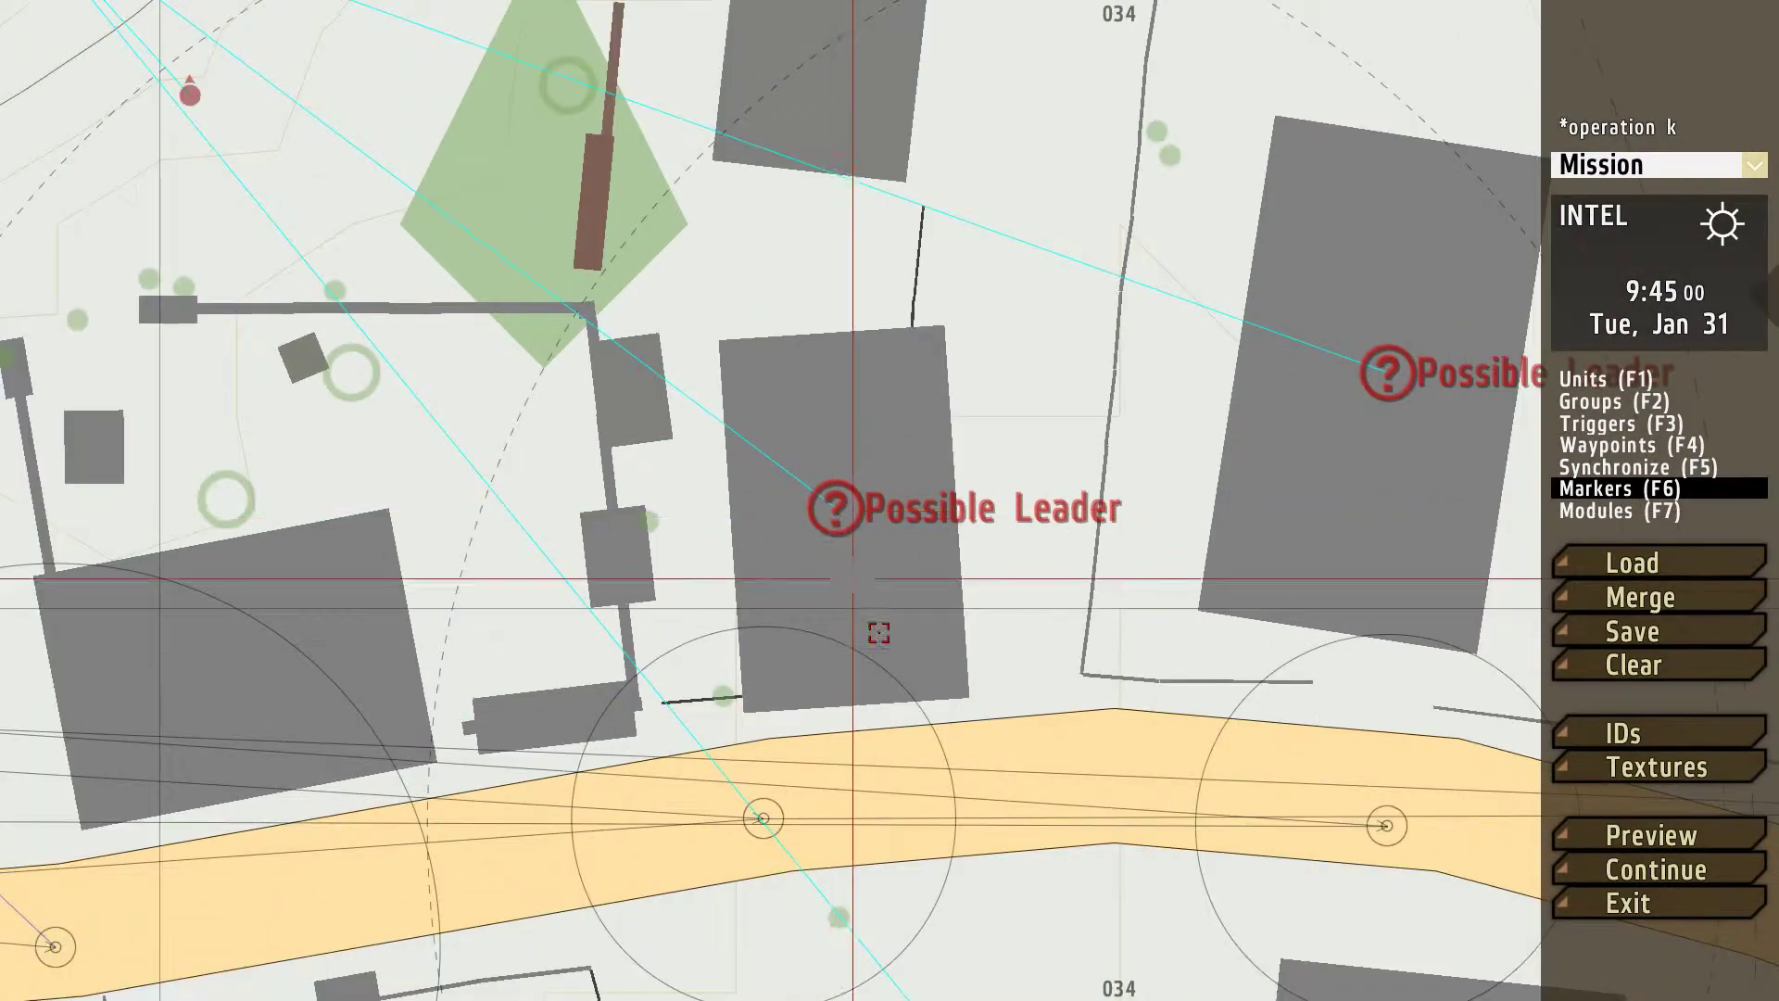
right_drag(874, 627, 871, 484)
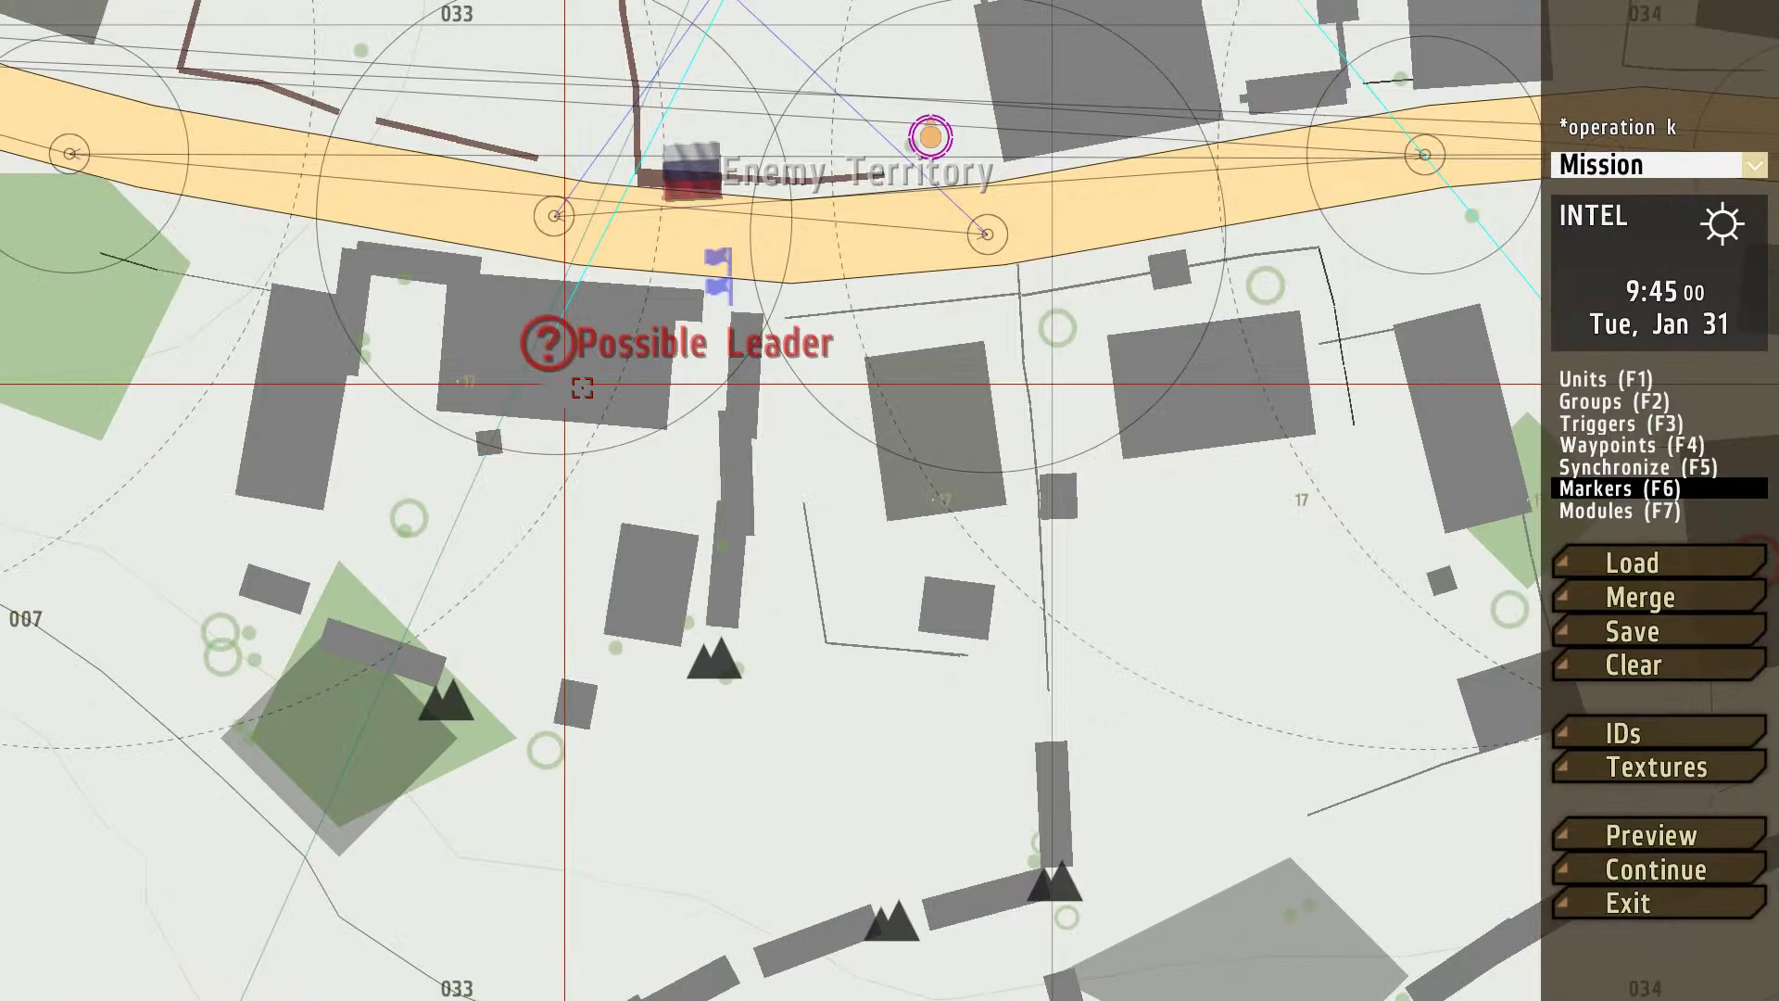
right_drag(564, 382, 596, 532)
scroll(867, 626, up, 1)
scroll(862, 716, up, 2)
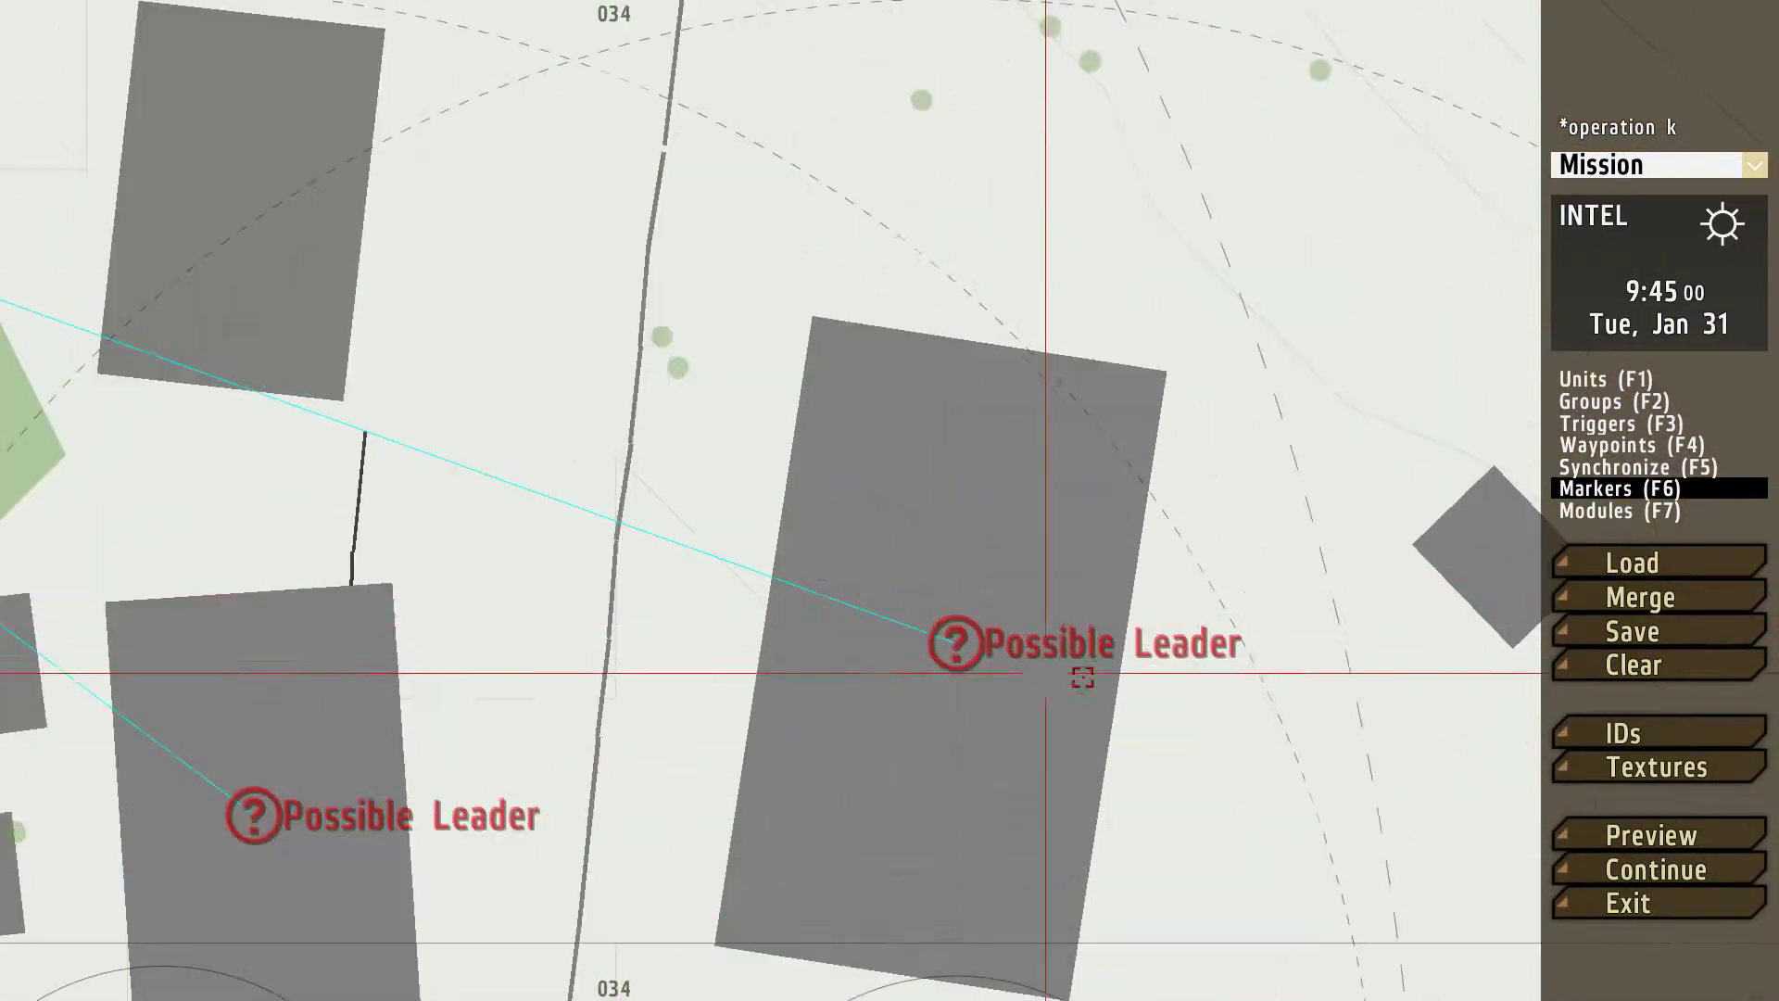
scroll(809, 554, down, 3)
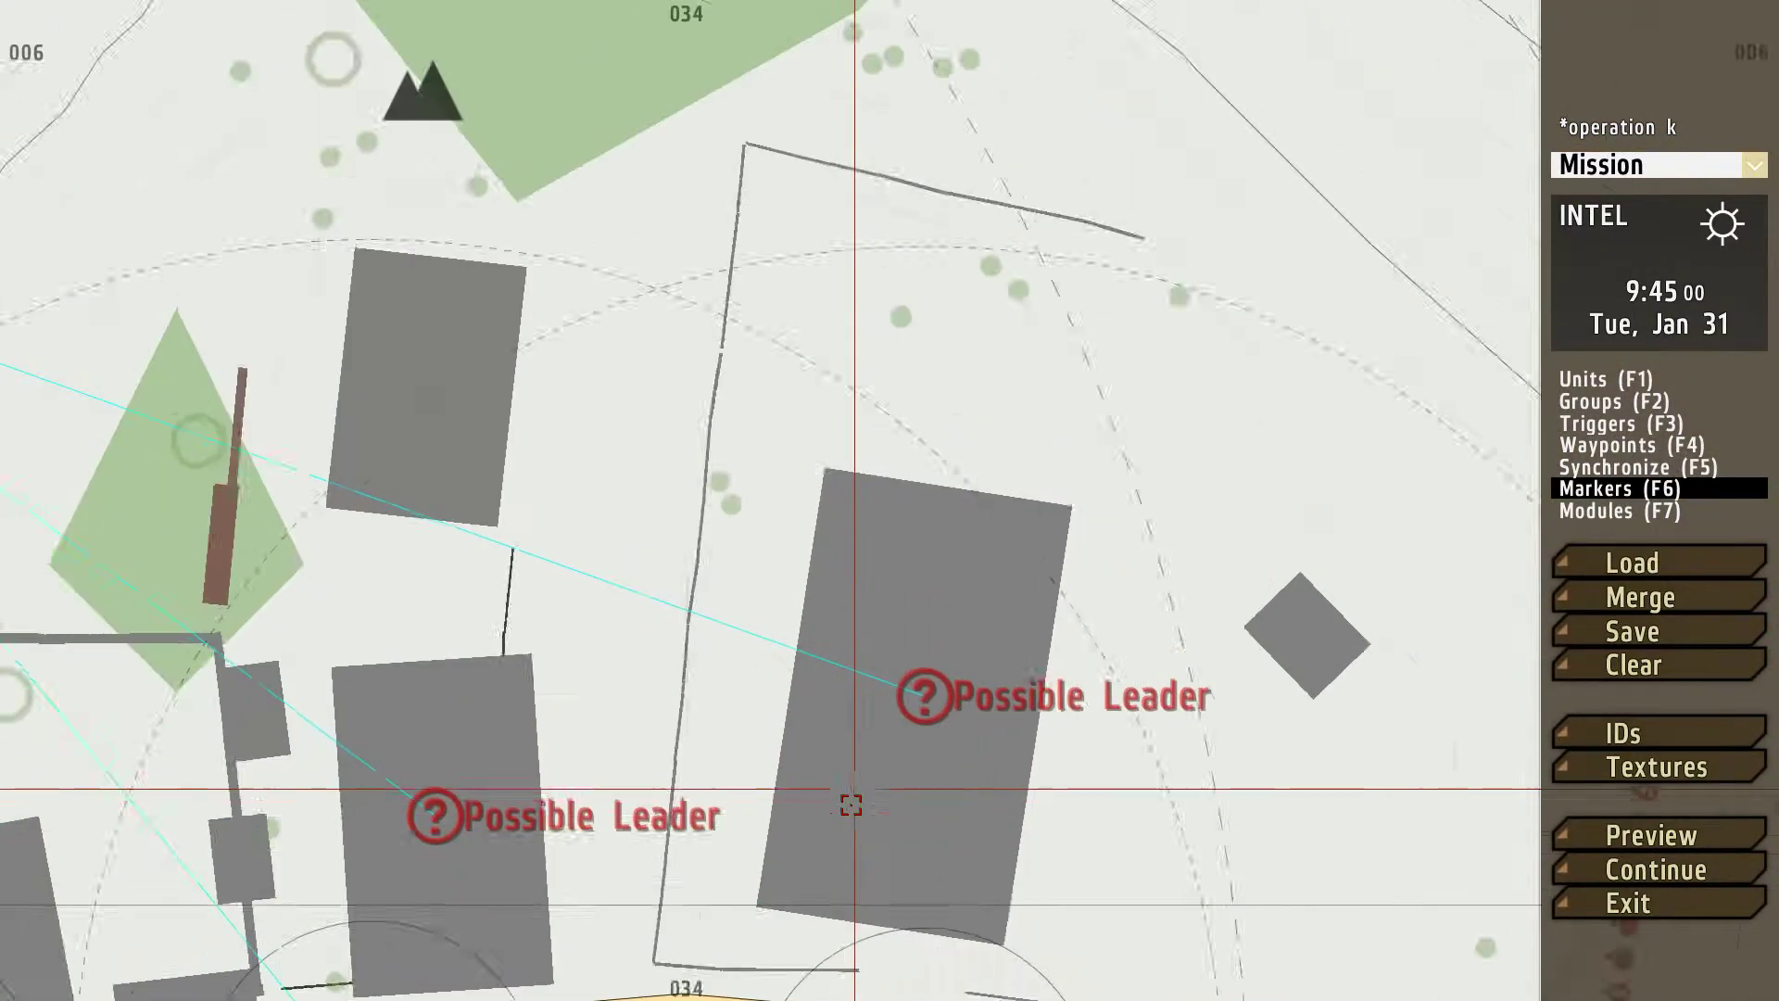
- Enter "this setpos (nearestbuilding this) building pos (random 2) ;" as the initialization of OPFOR Boss b1
scroll(915, 571, down, 1)
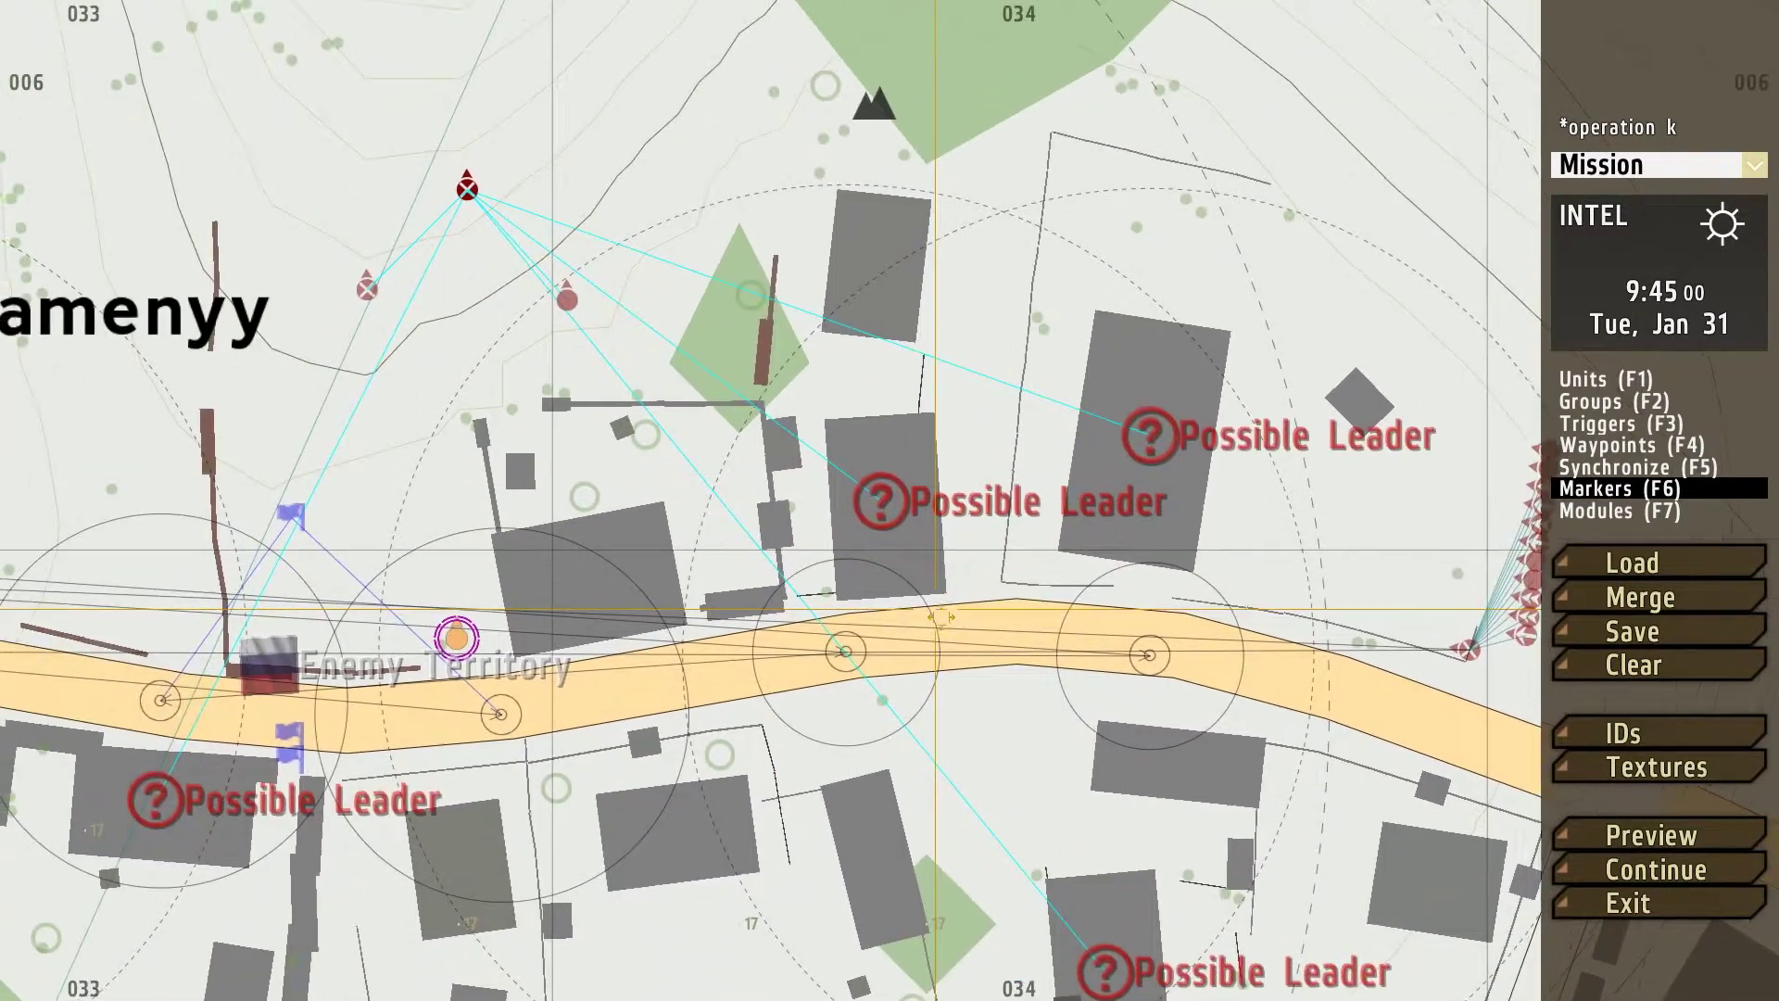
right_drag(472, 190, 814, 429)
scroll(782, 389, up, 2)
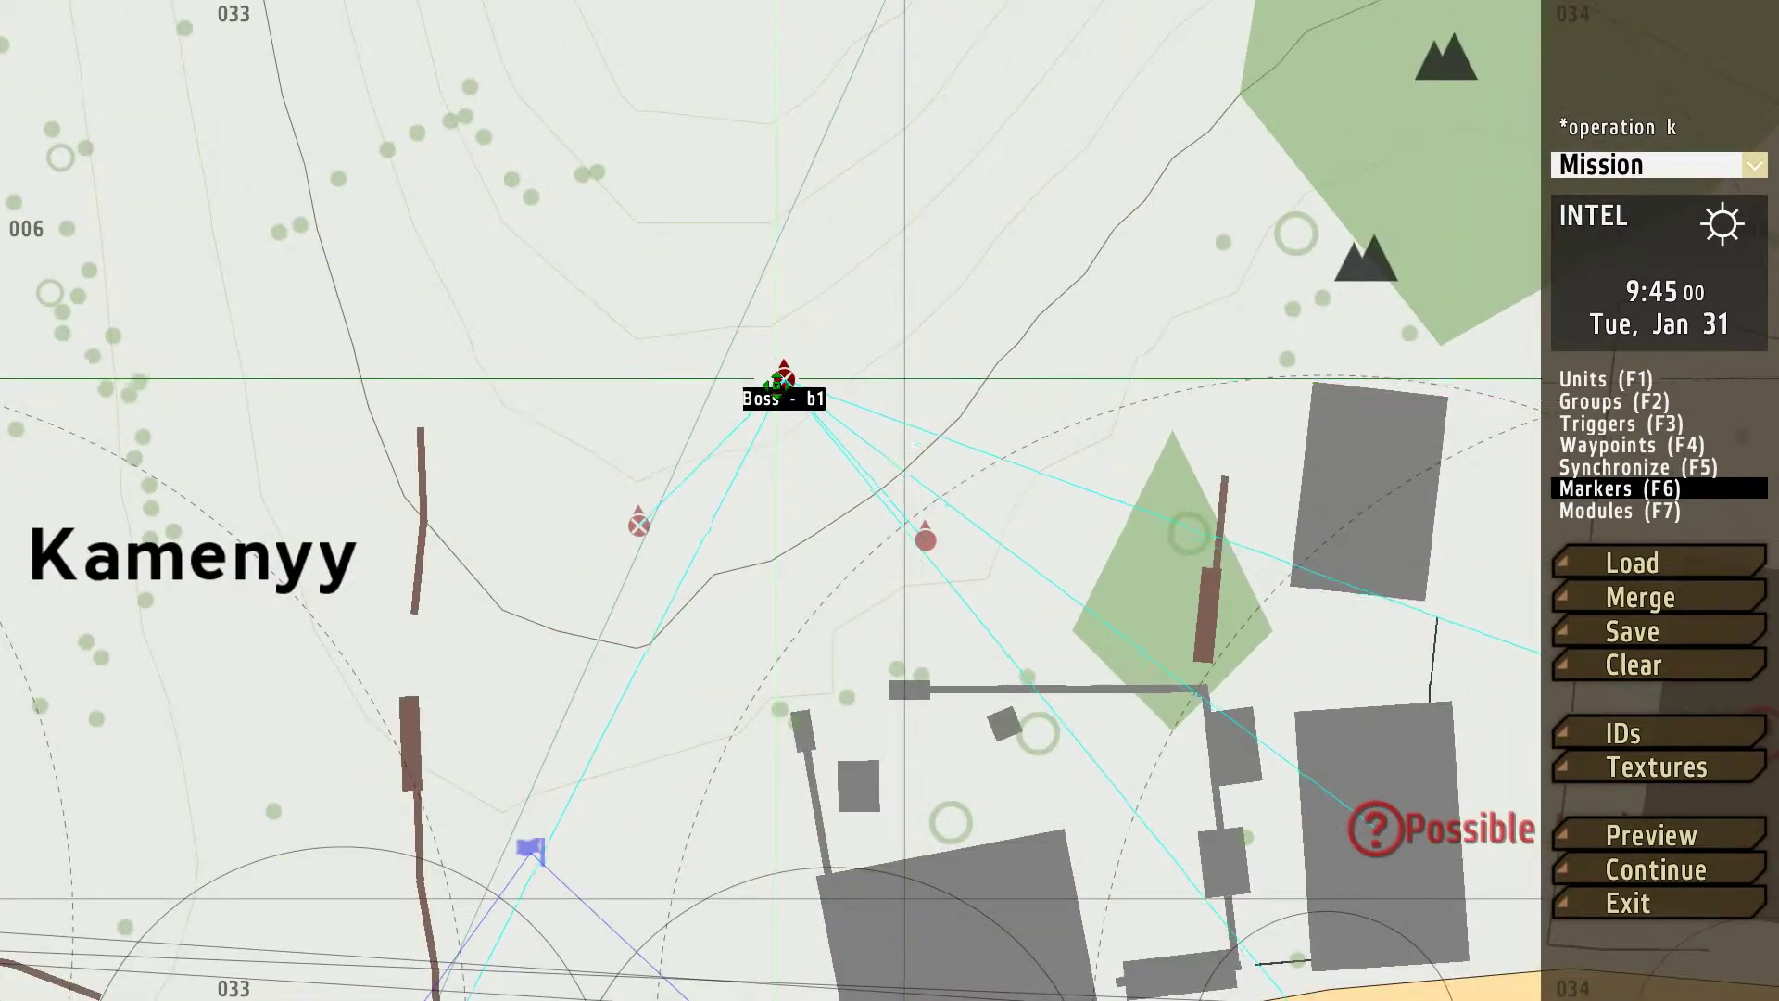
key(F1)
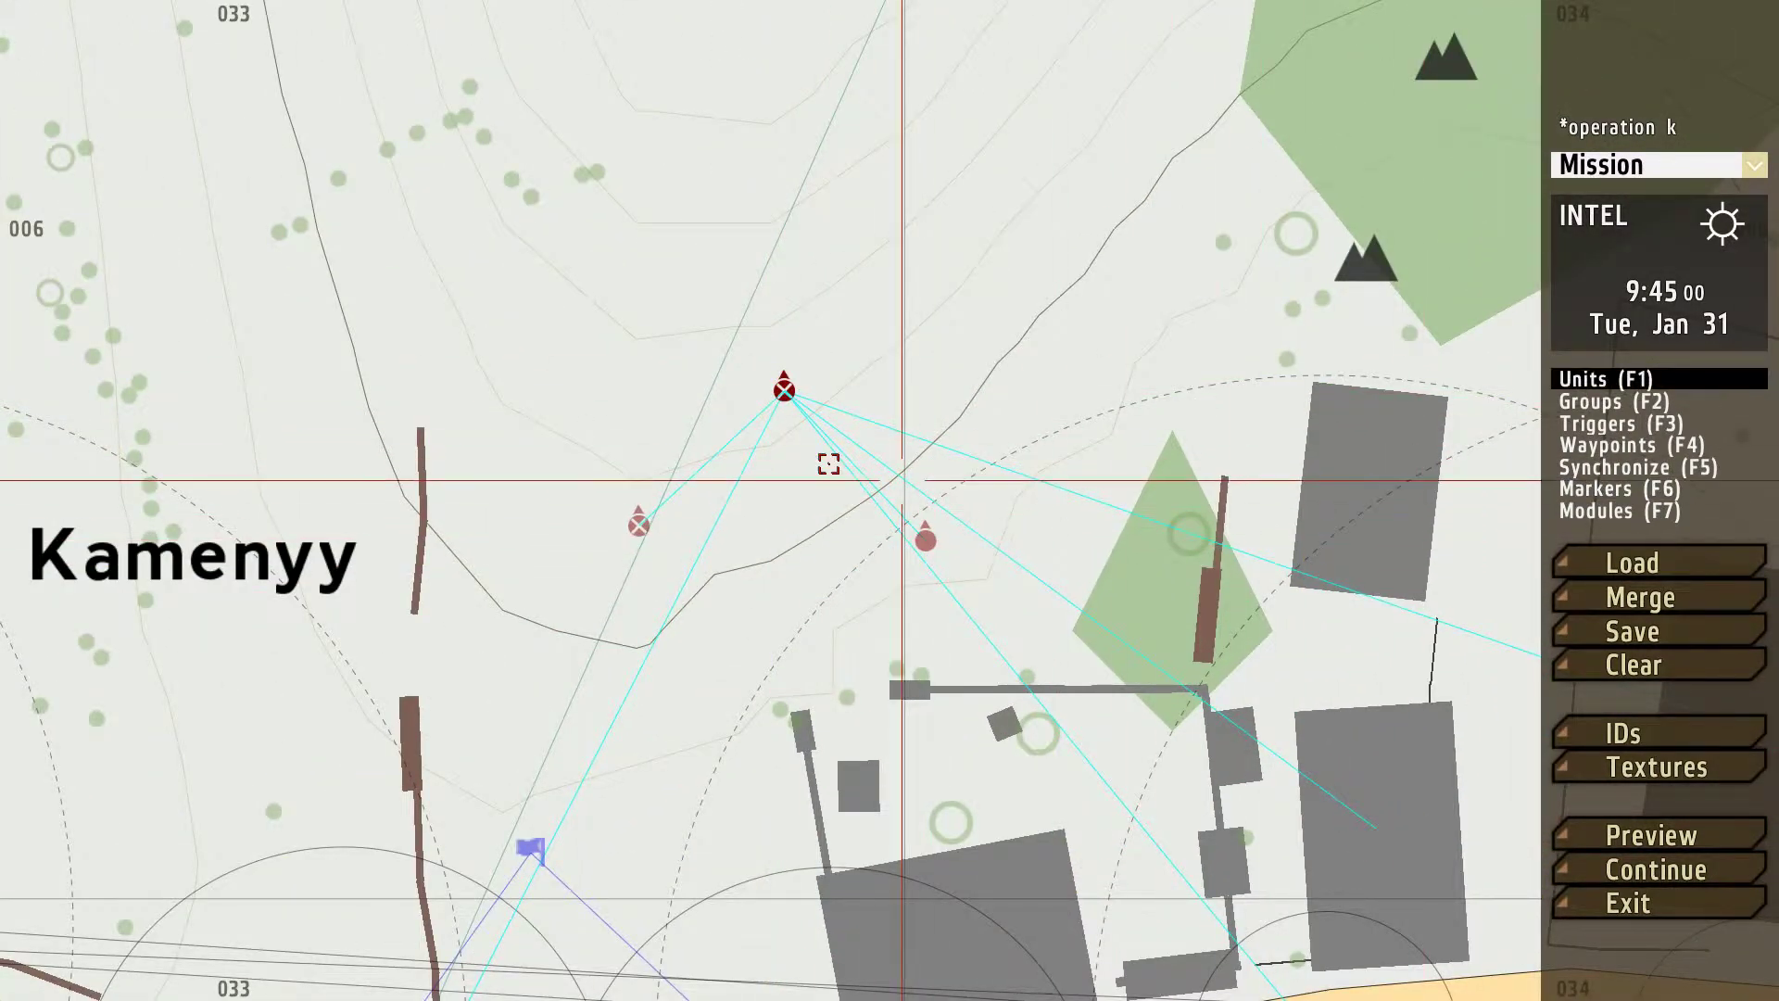
double_click(784, 391)
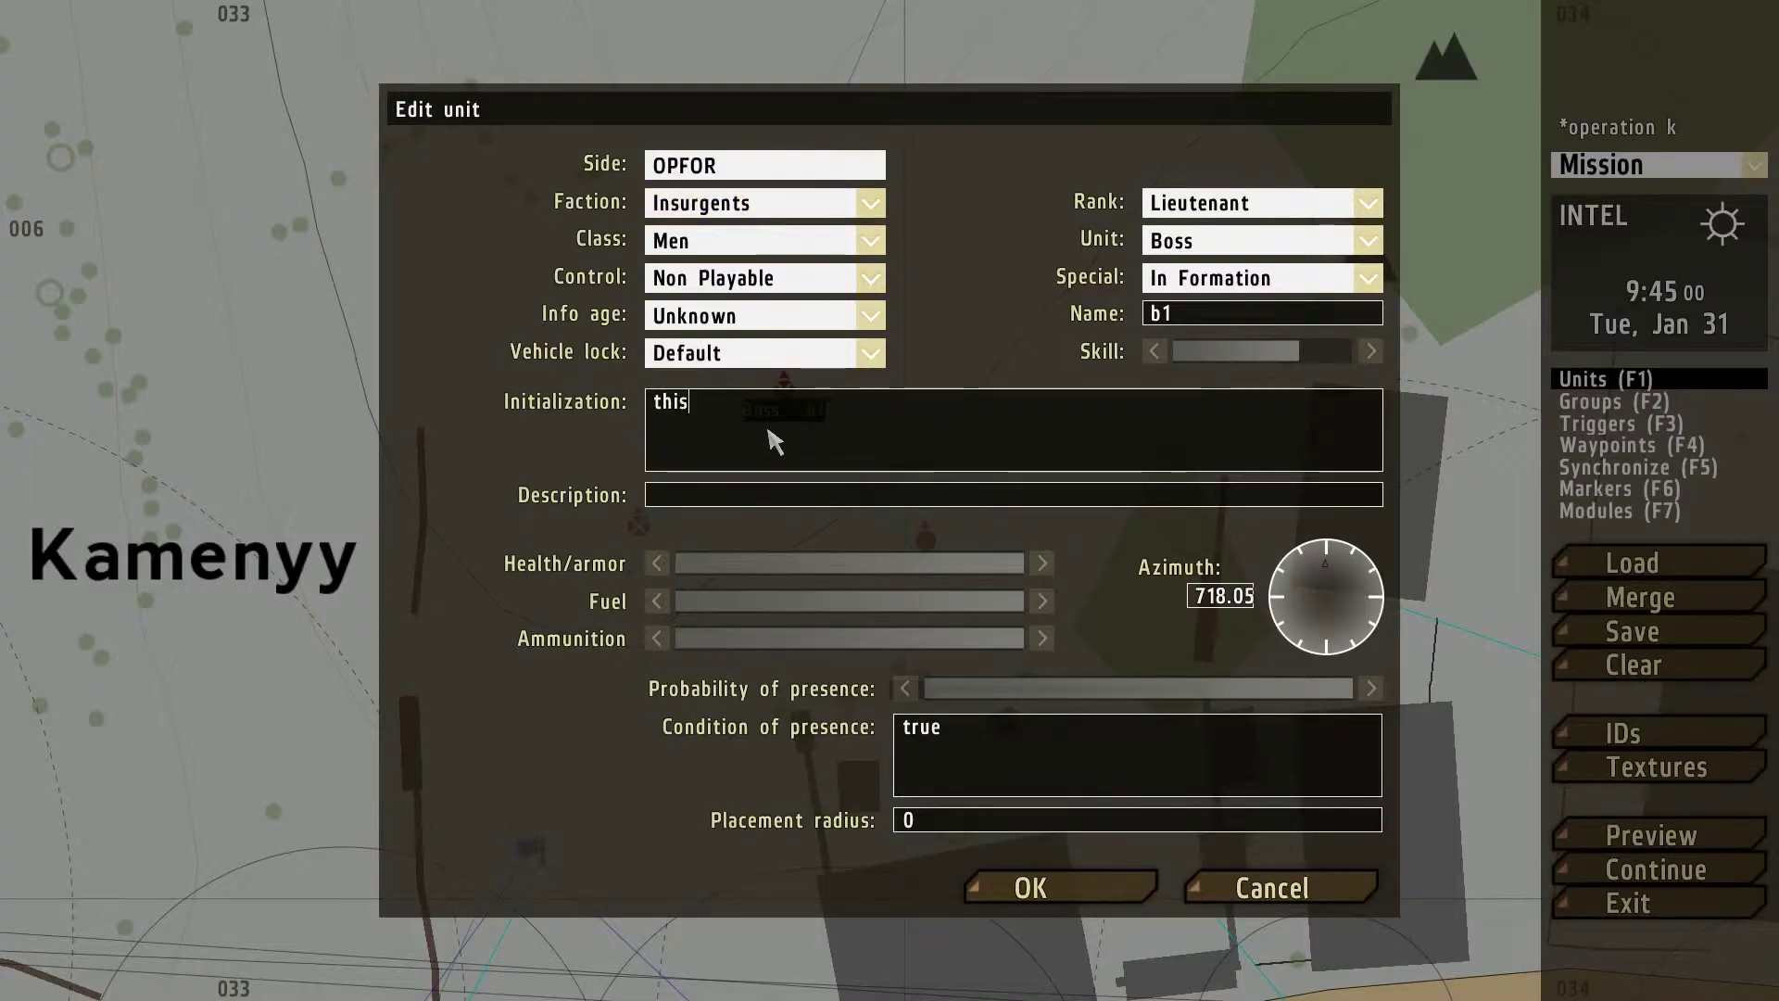
text(this setpos )
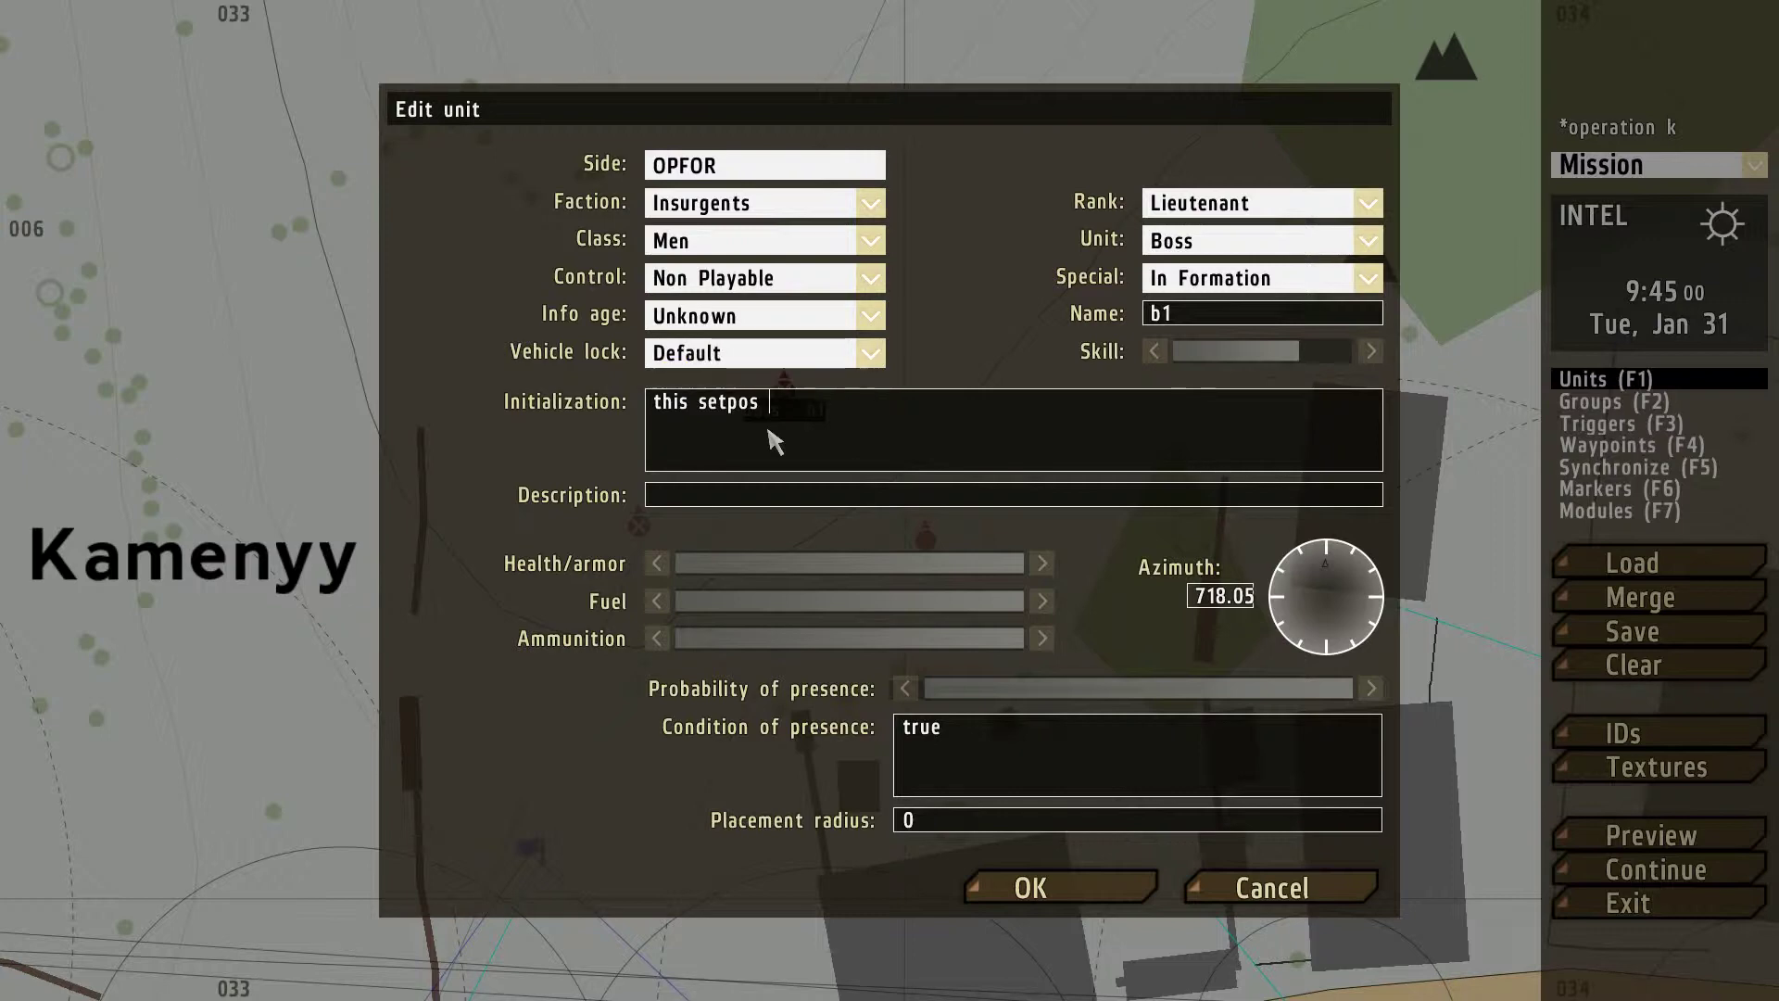
text((nea)
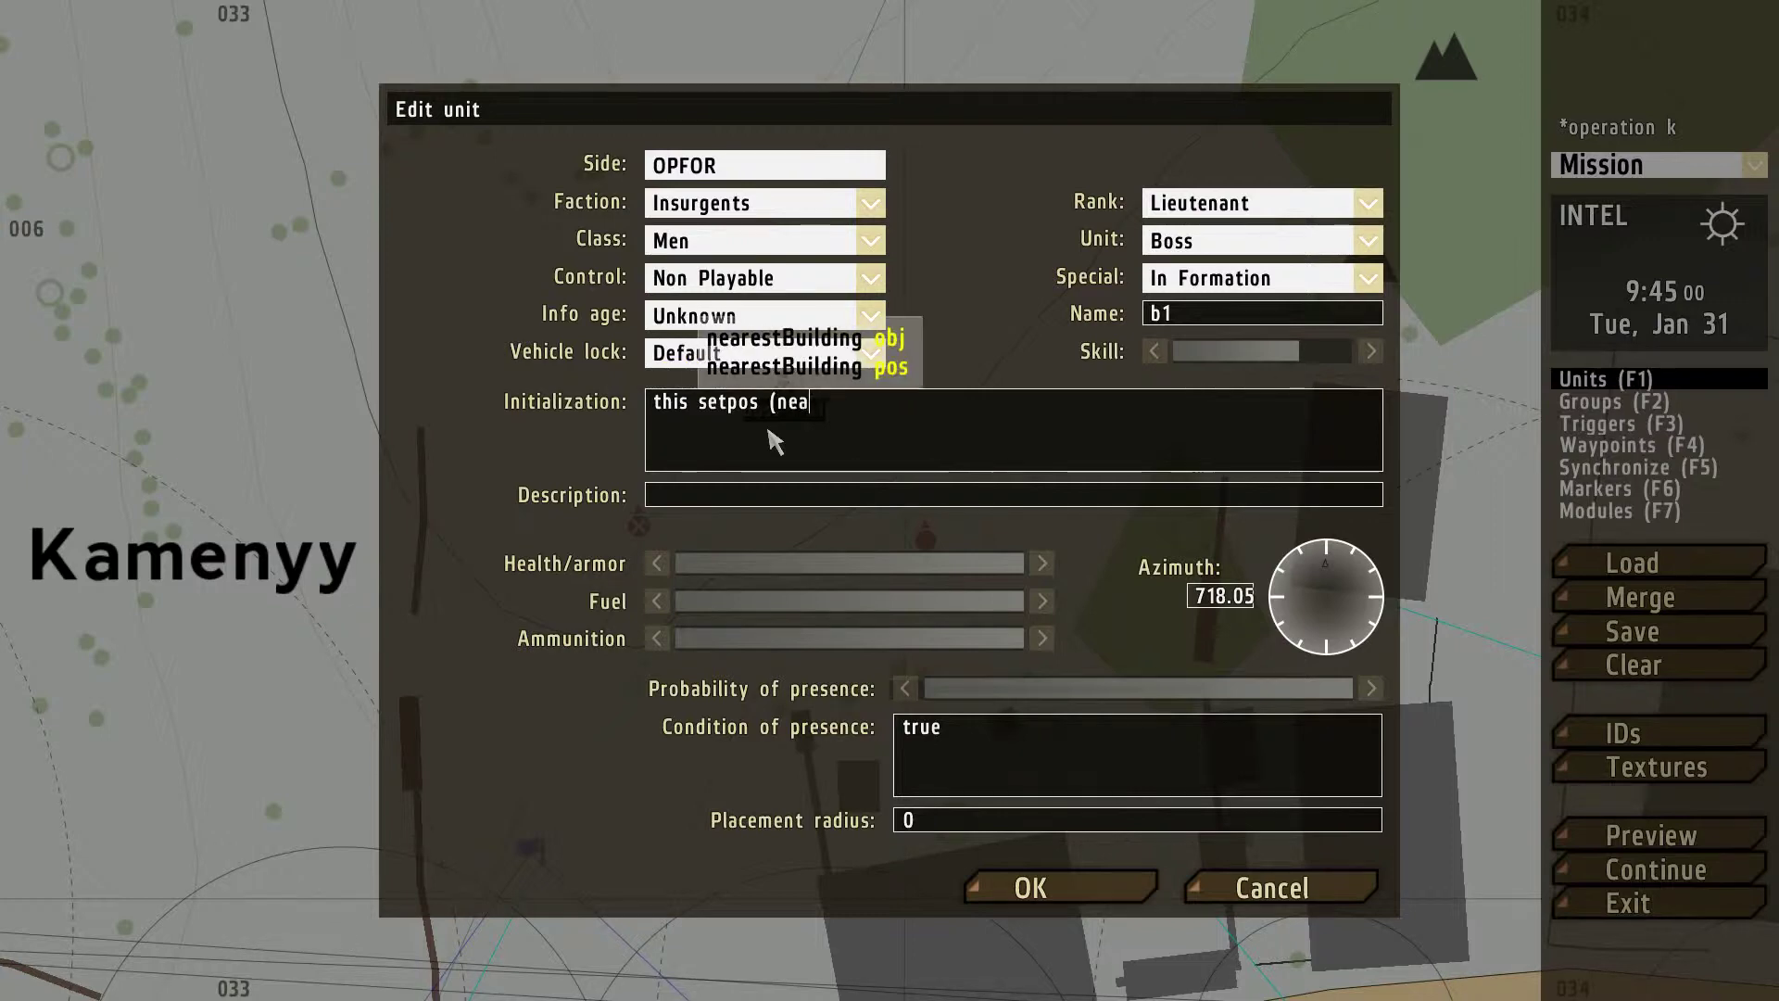
text(restbuilding this)
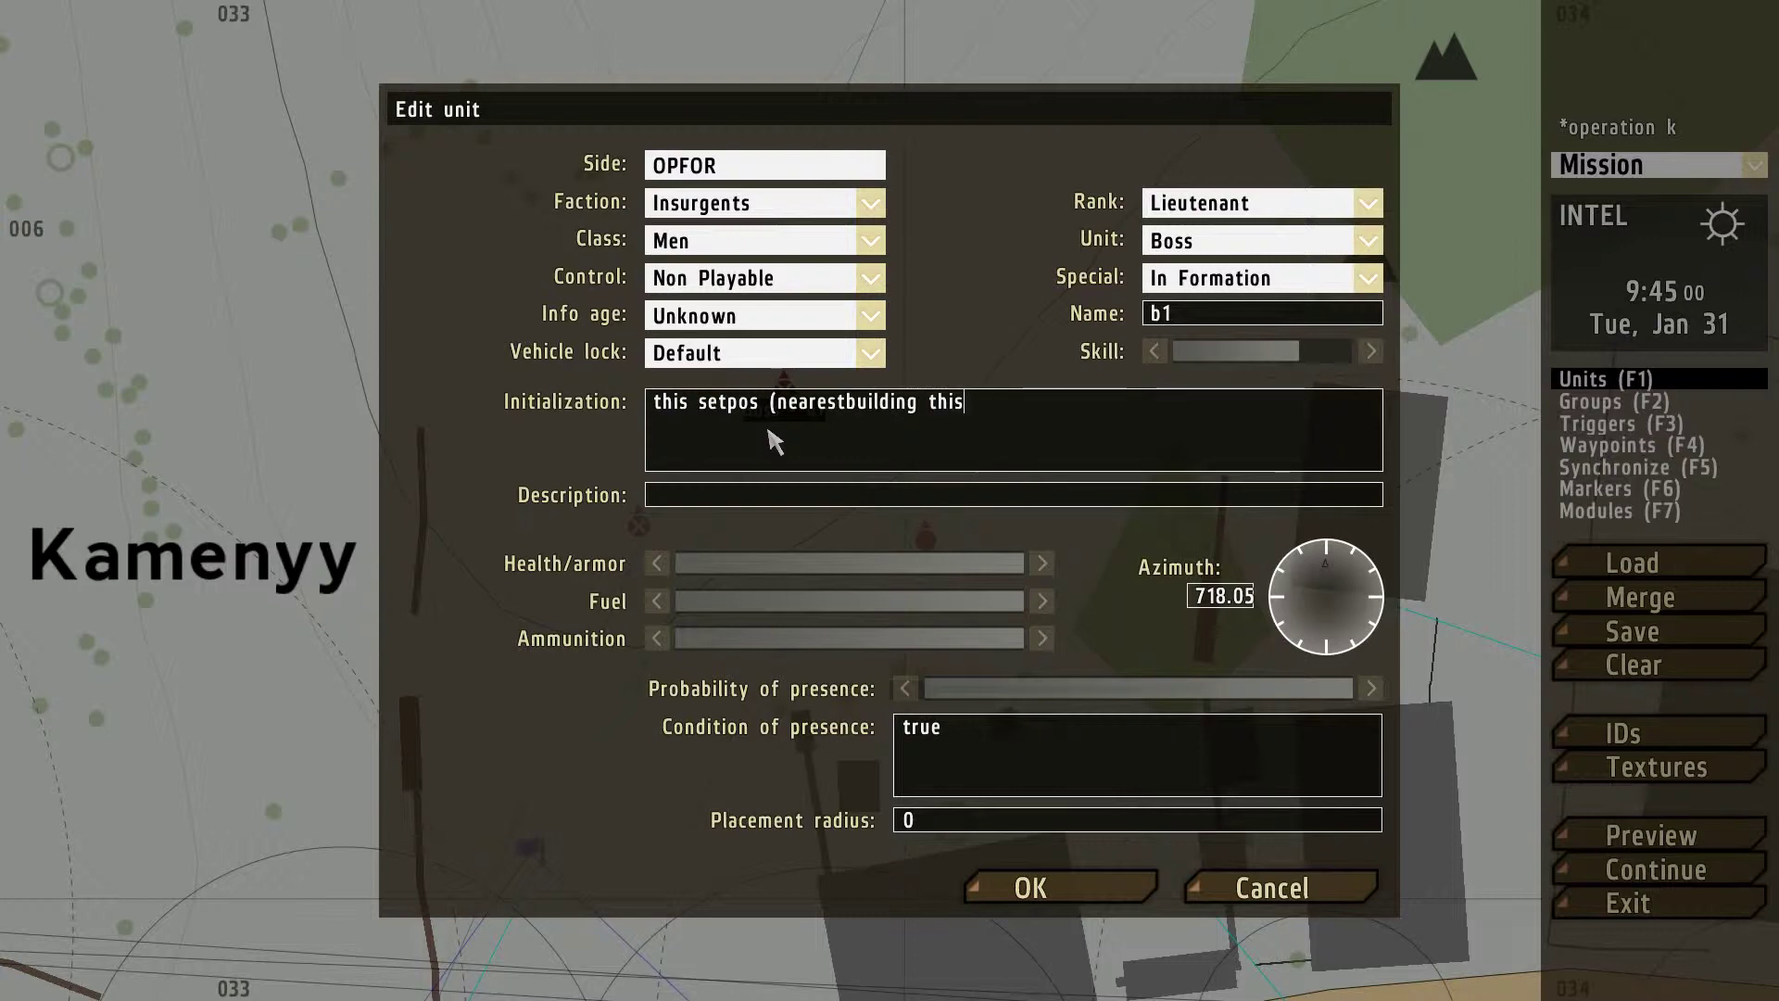
text() building p)
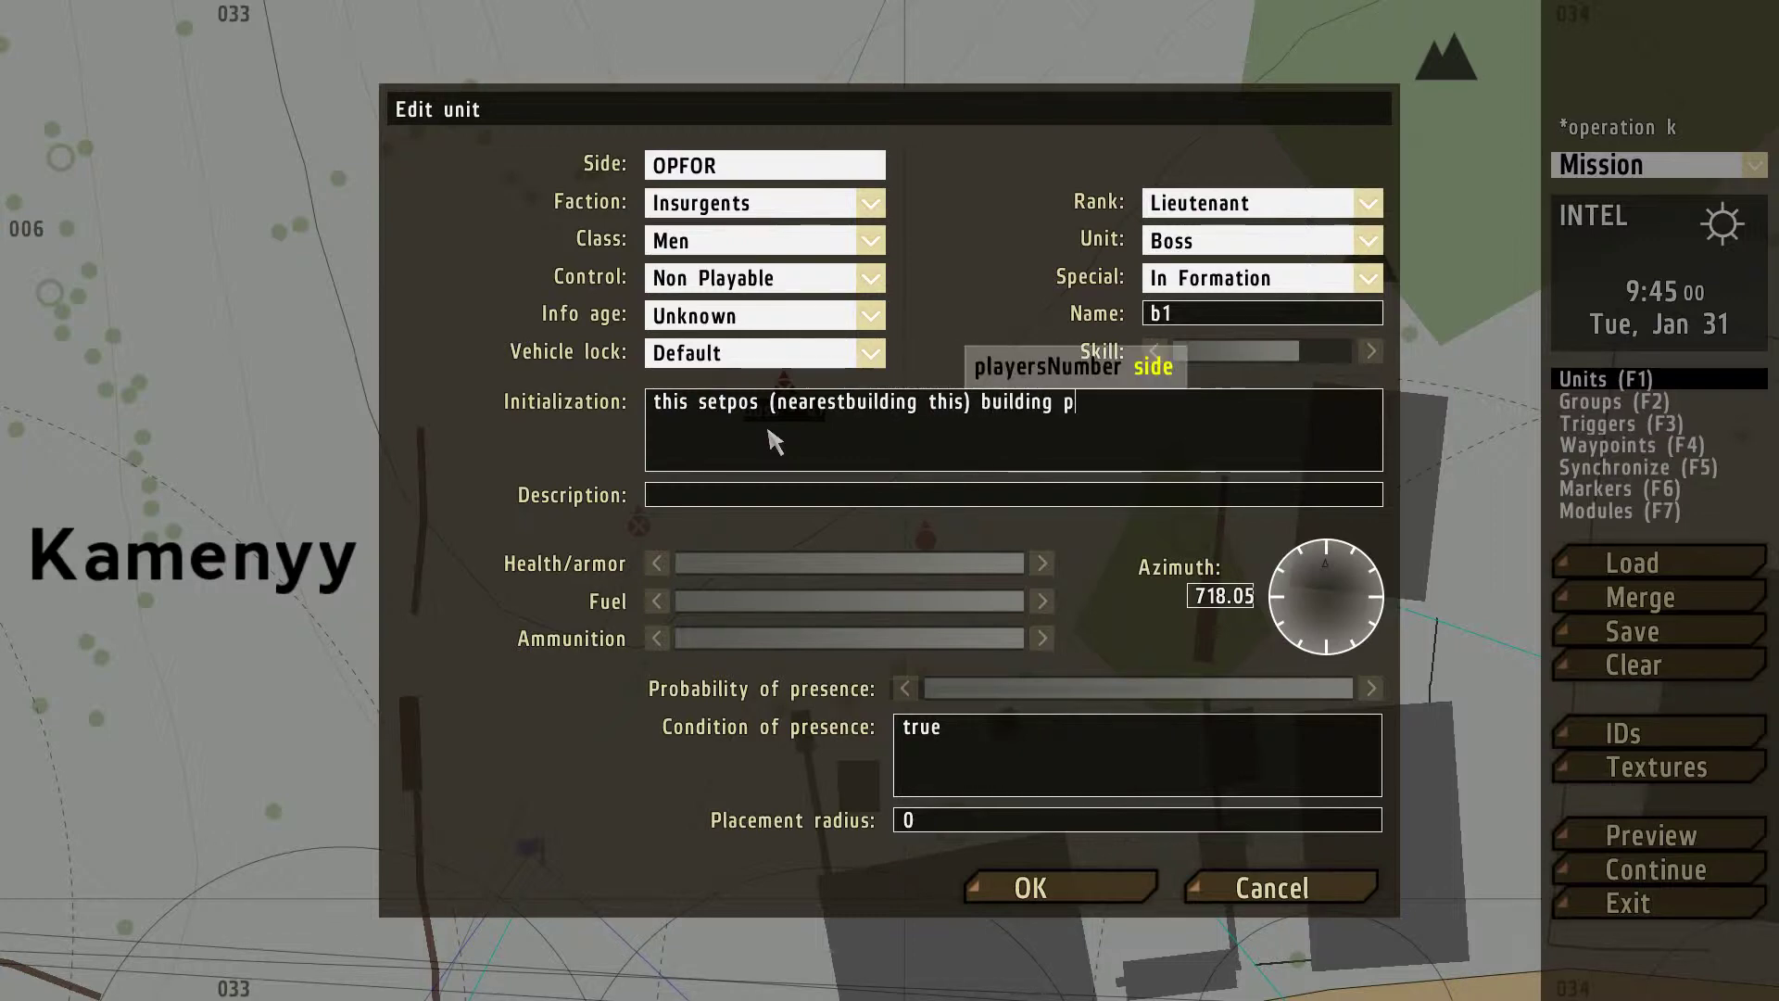
text(os ()
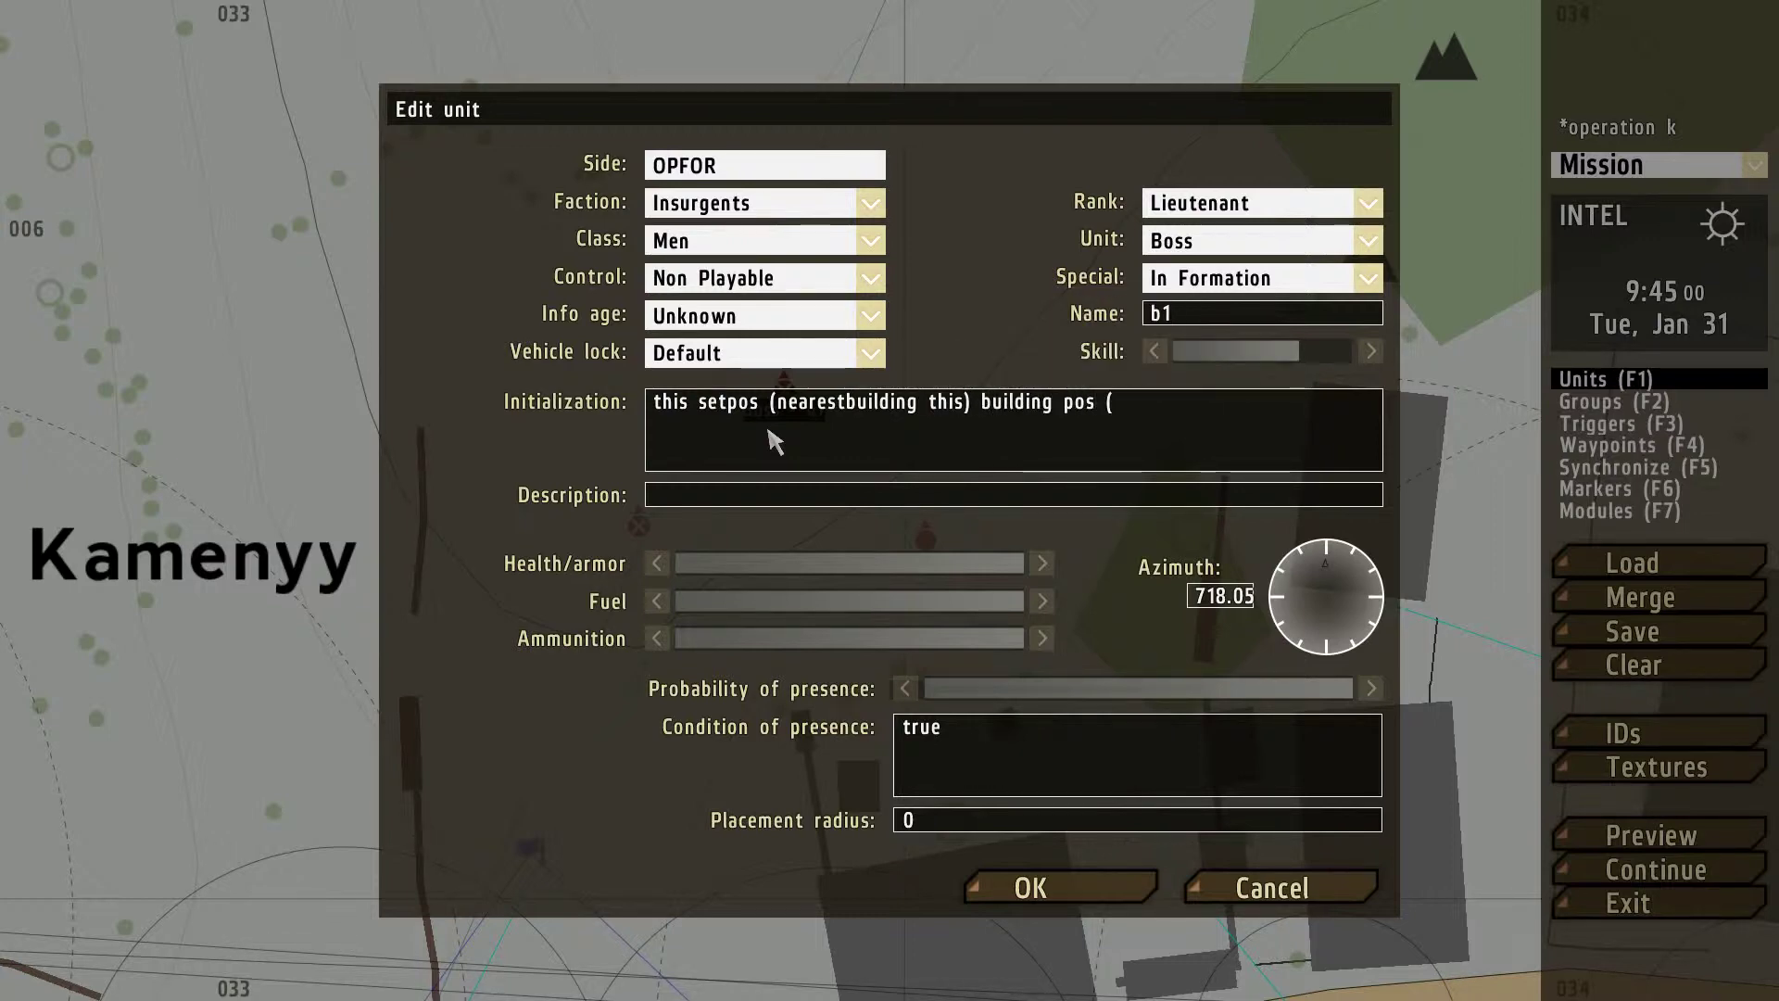
text(random 2) ;)
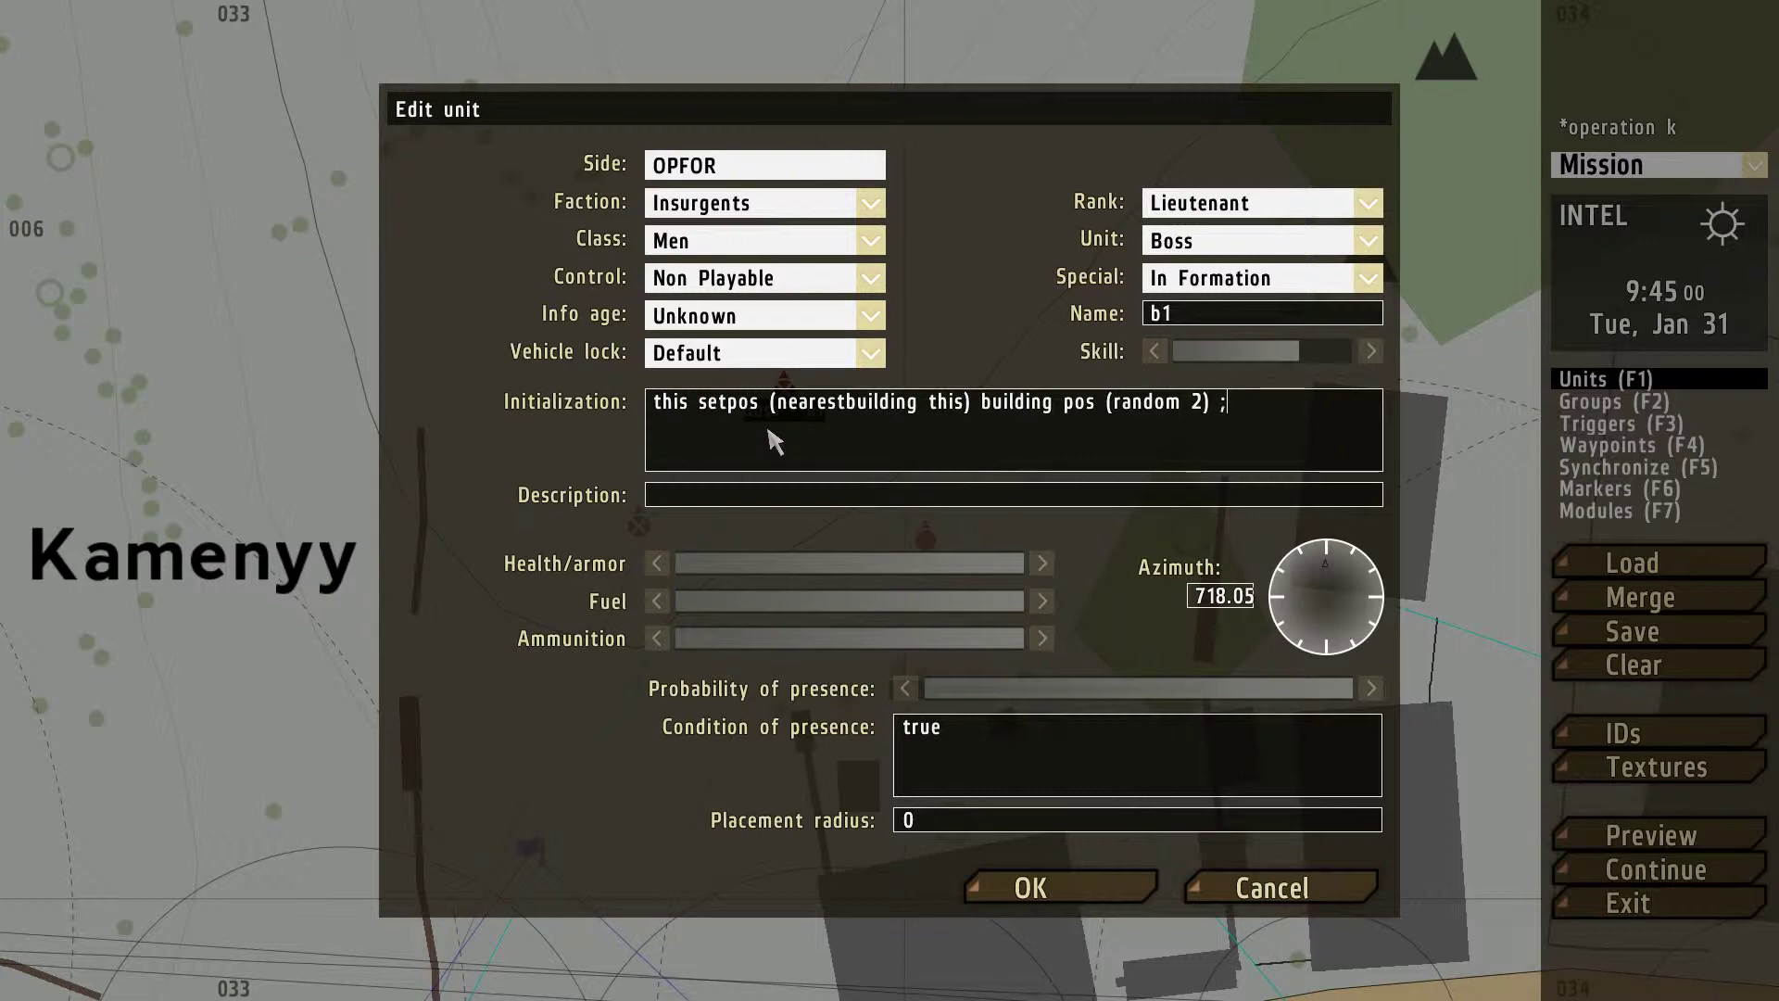
- Correct Boss b1's initialization to "this setpos ((nearestbuilding this) buildingpos (random 2)) ;" and accept the unit
key(Left)
click(770, 402)
text(()
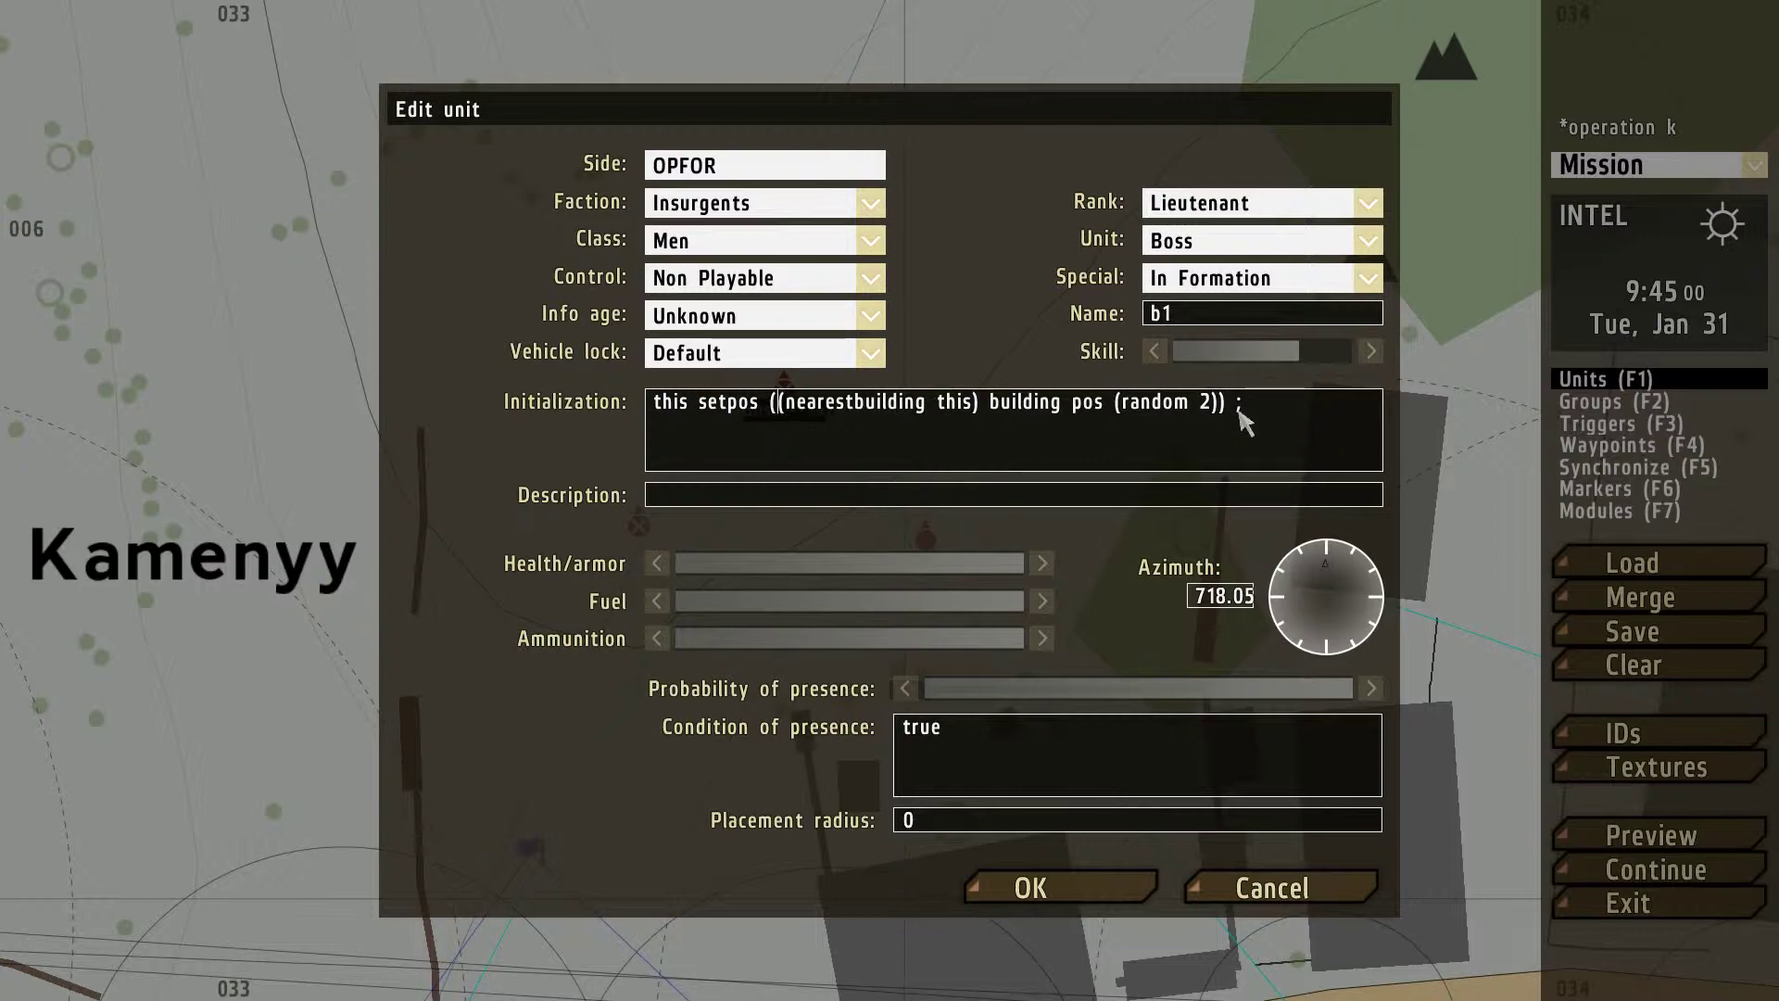
click(1036, 890)
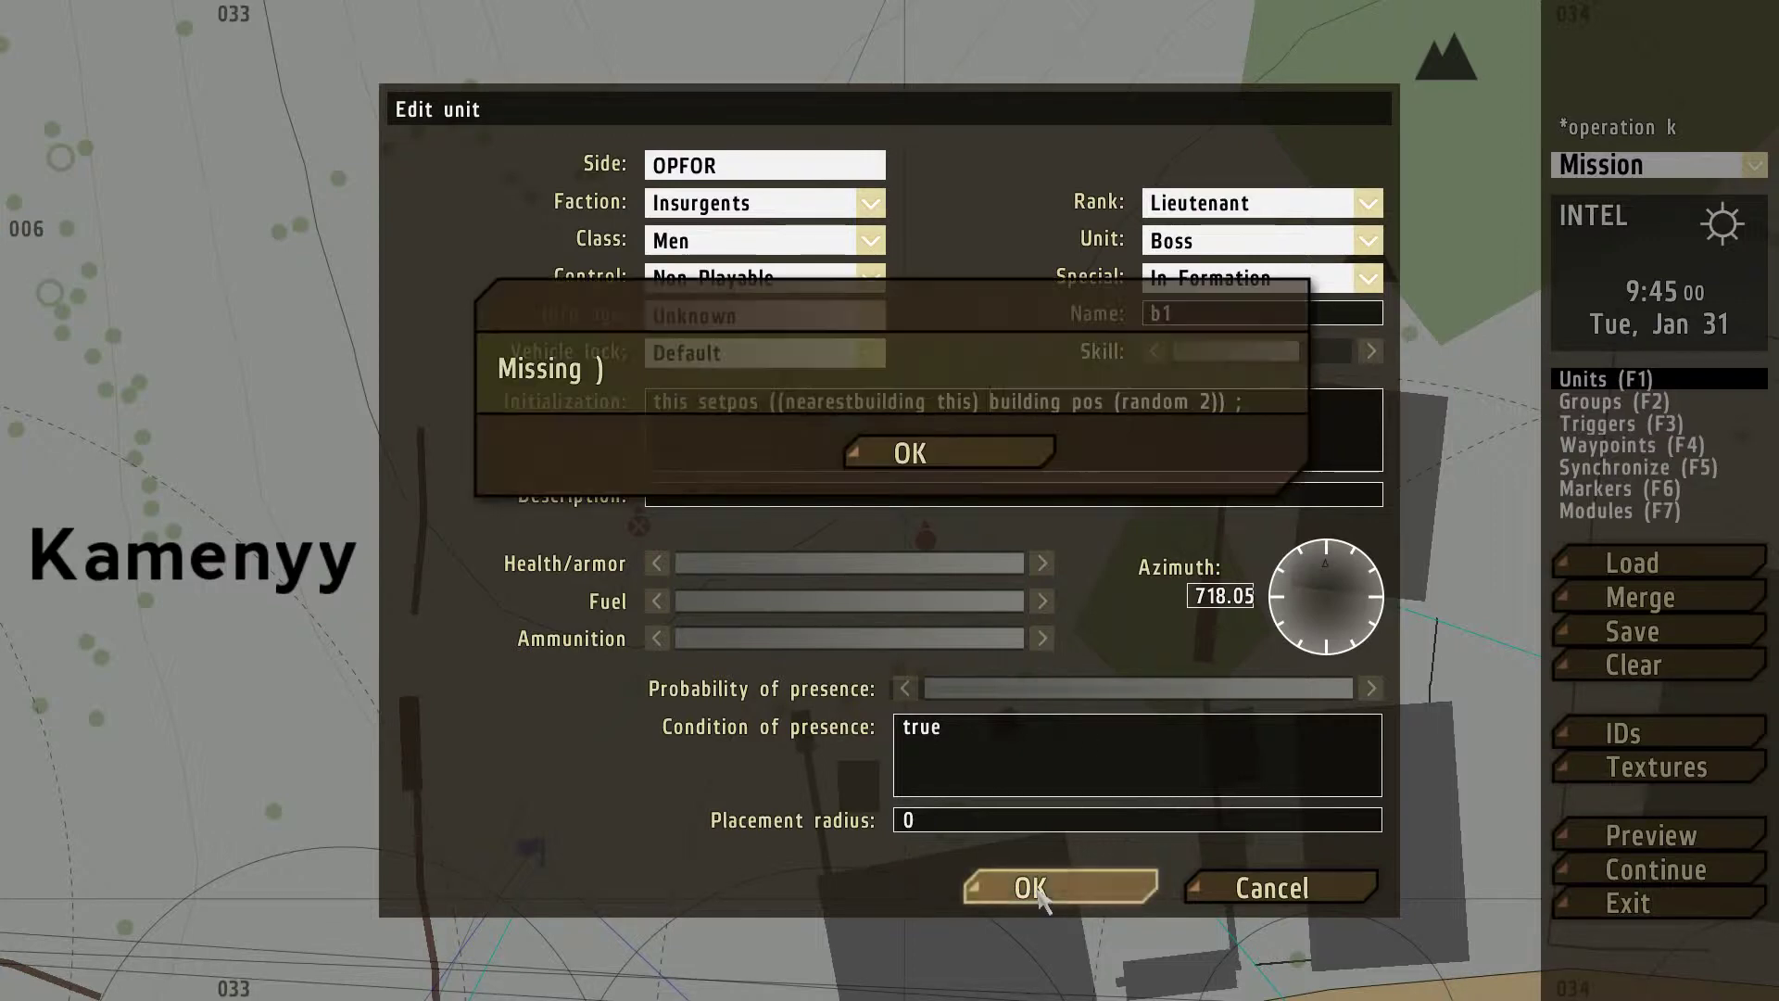
click(954, 475)
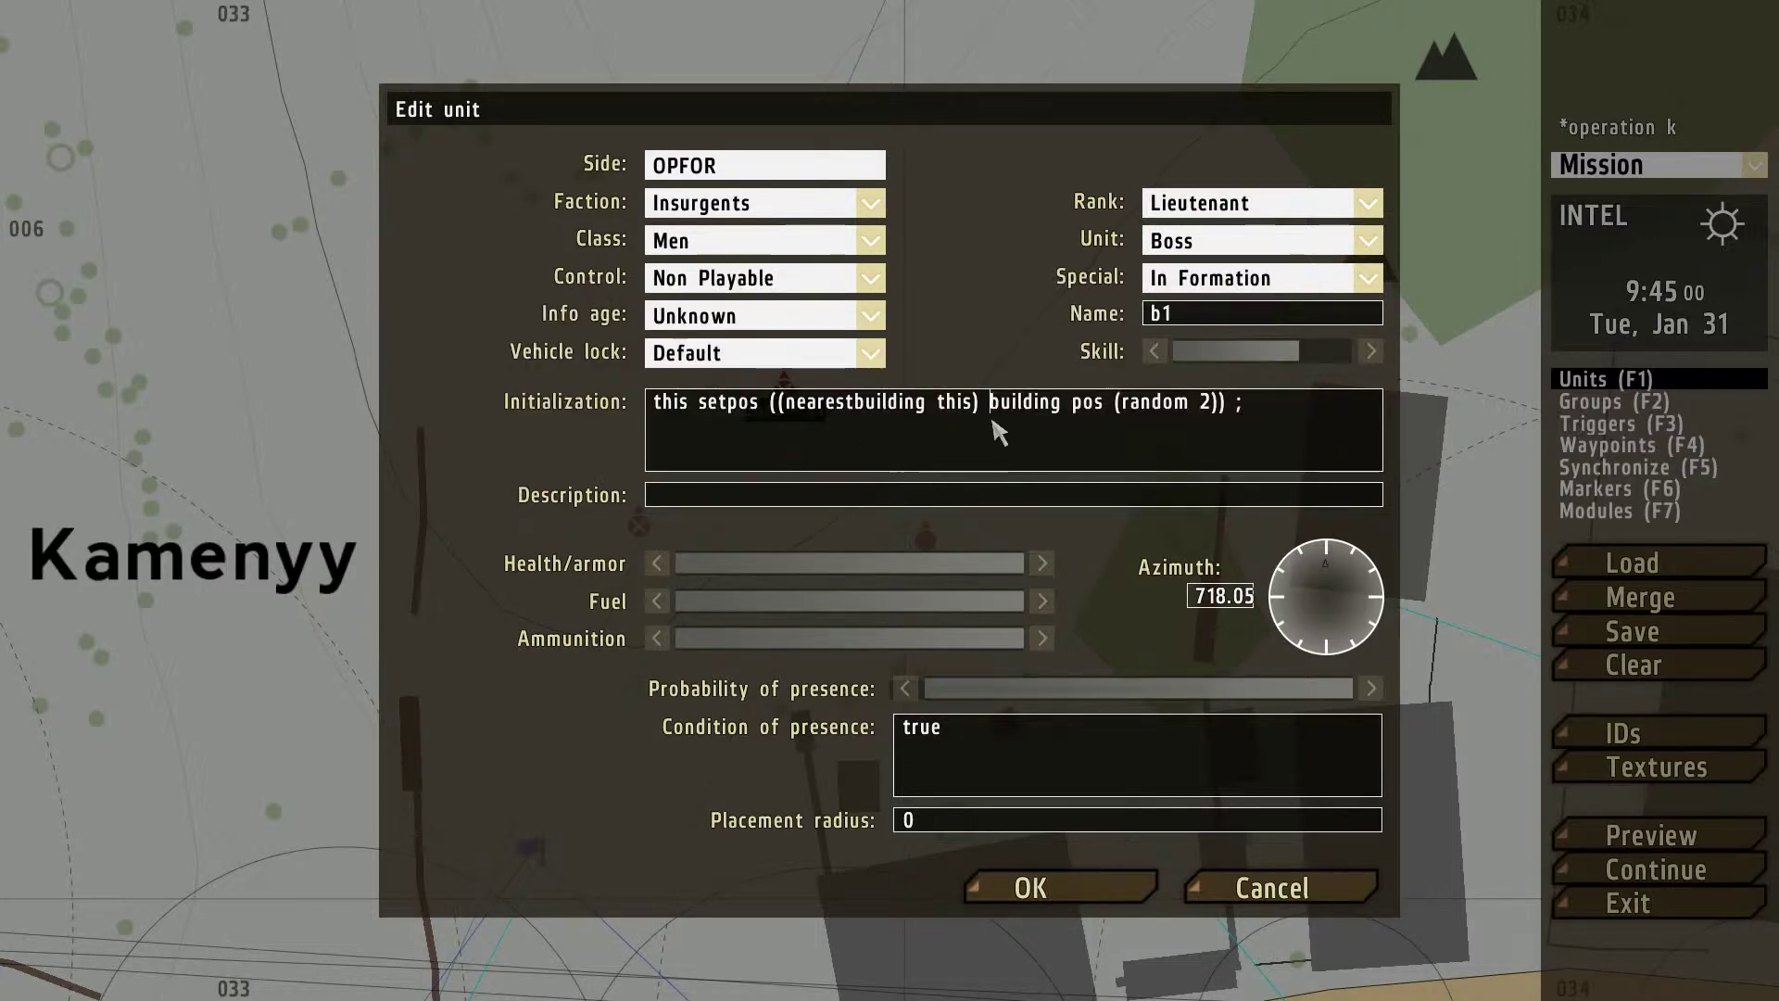
key(BackSpace)
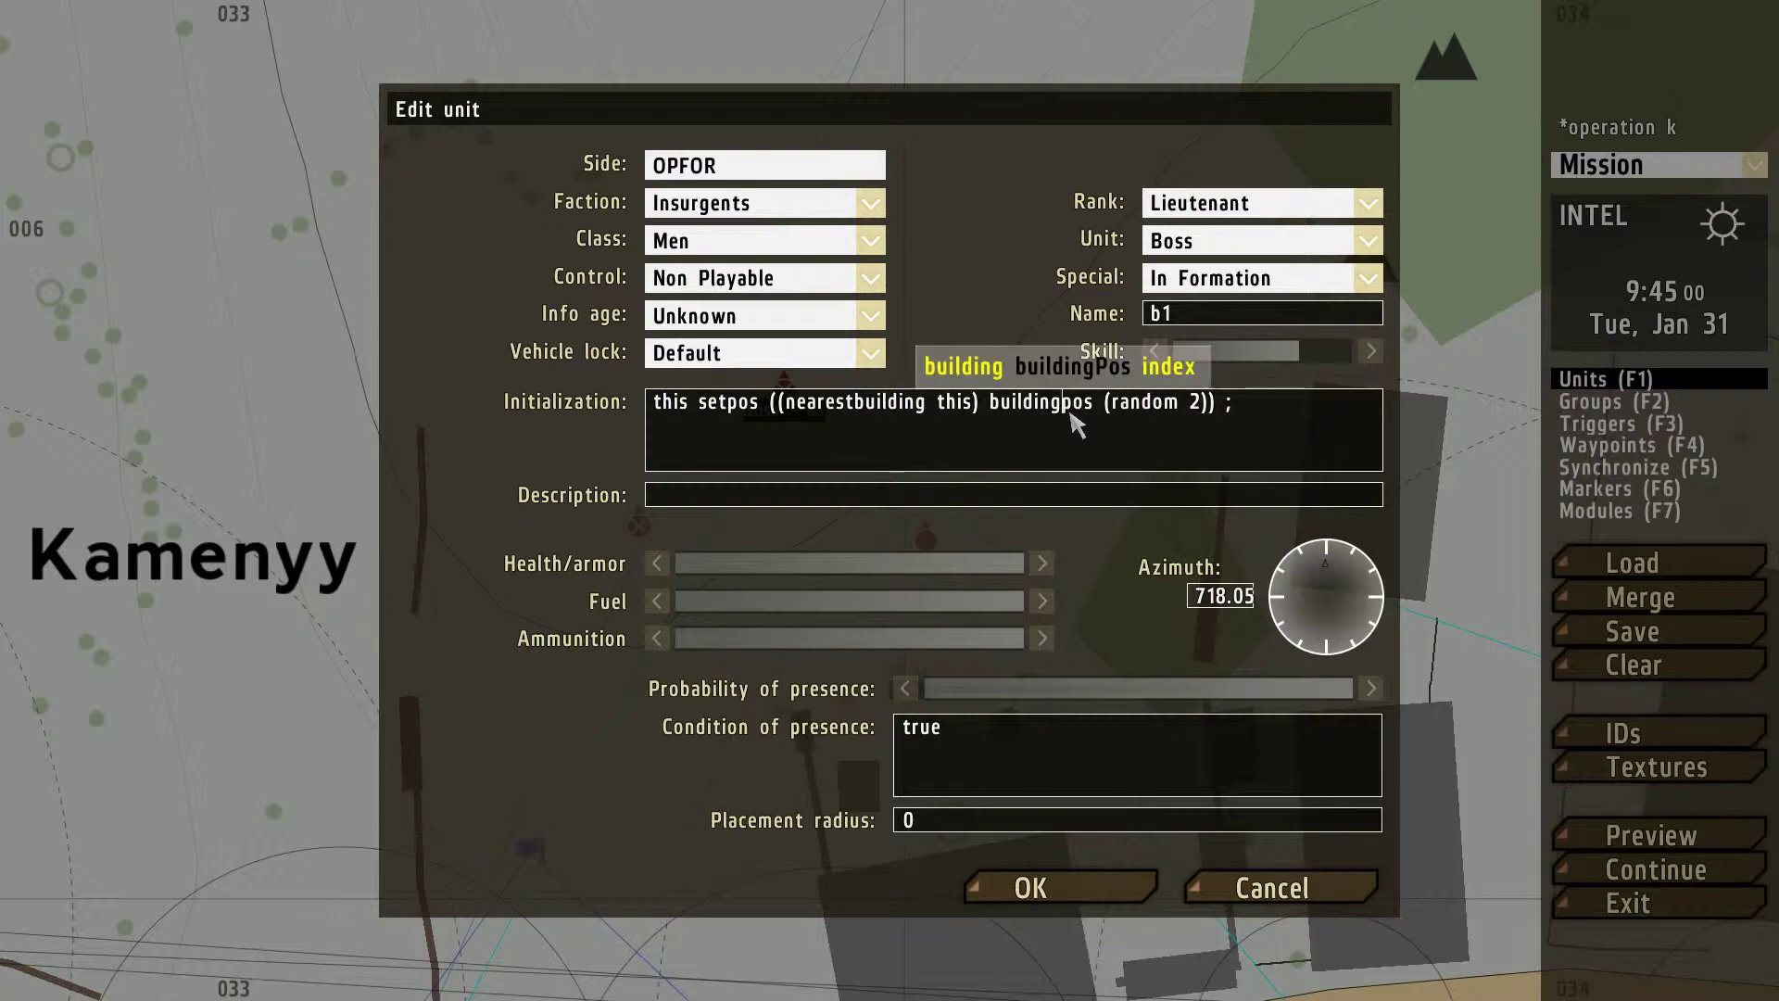
click(1032, 888)
- Set the special placement of Insurgent b1_1 to None
scroll(942, 697, up, 3)
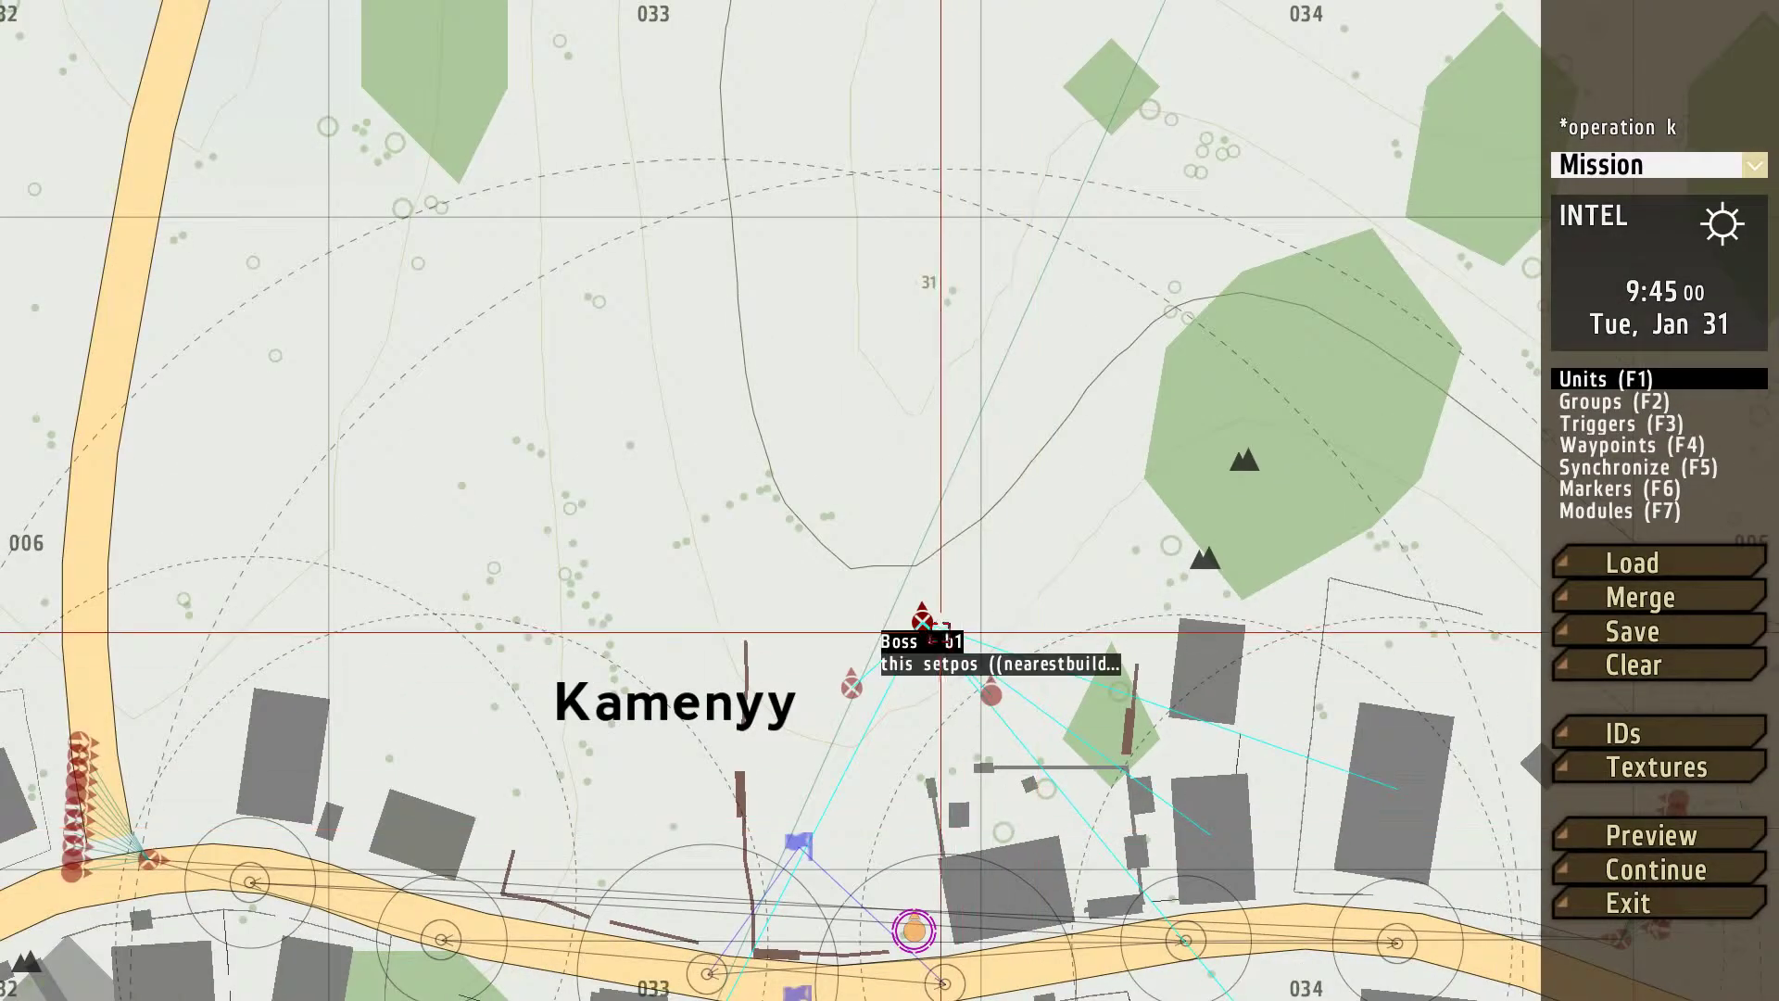
scroll(941, 697, up, 2)
drag(799, 630, 853, 641)
double_click(851, 641)
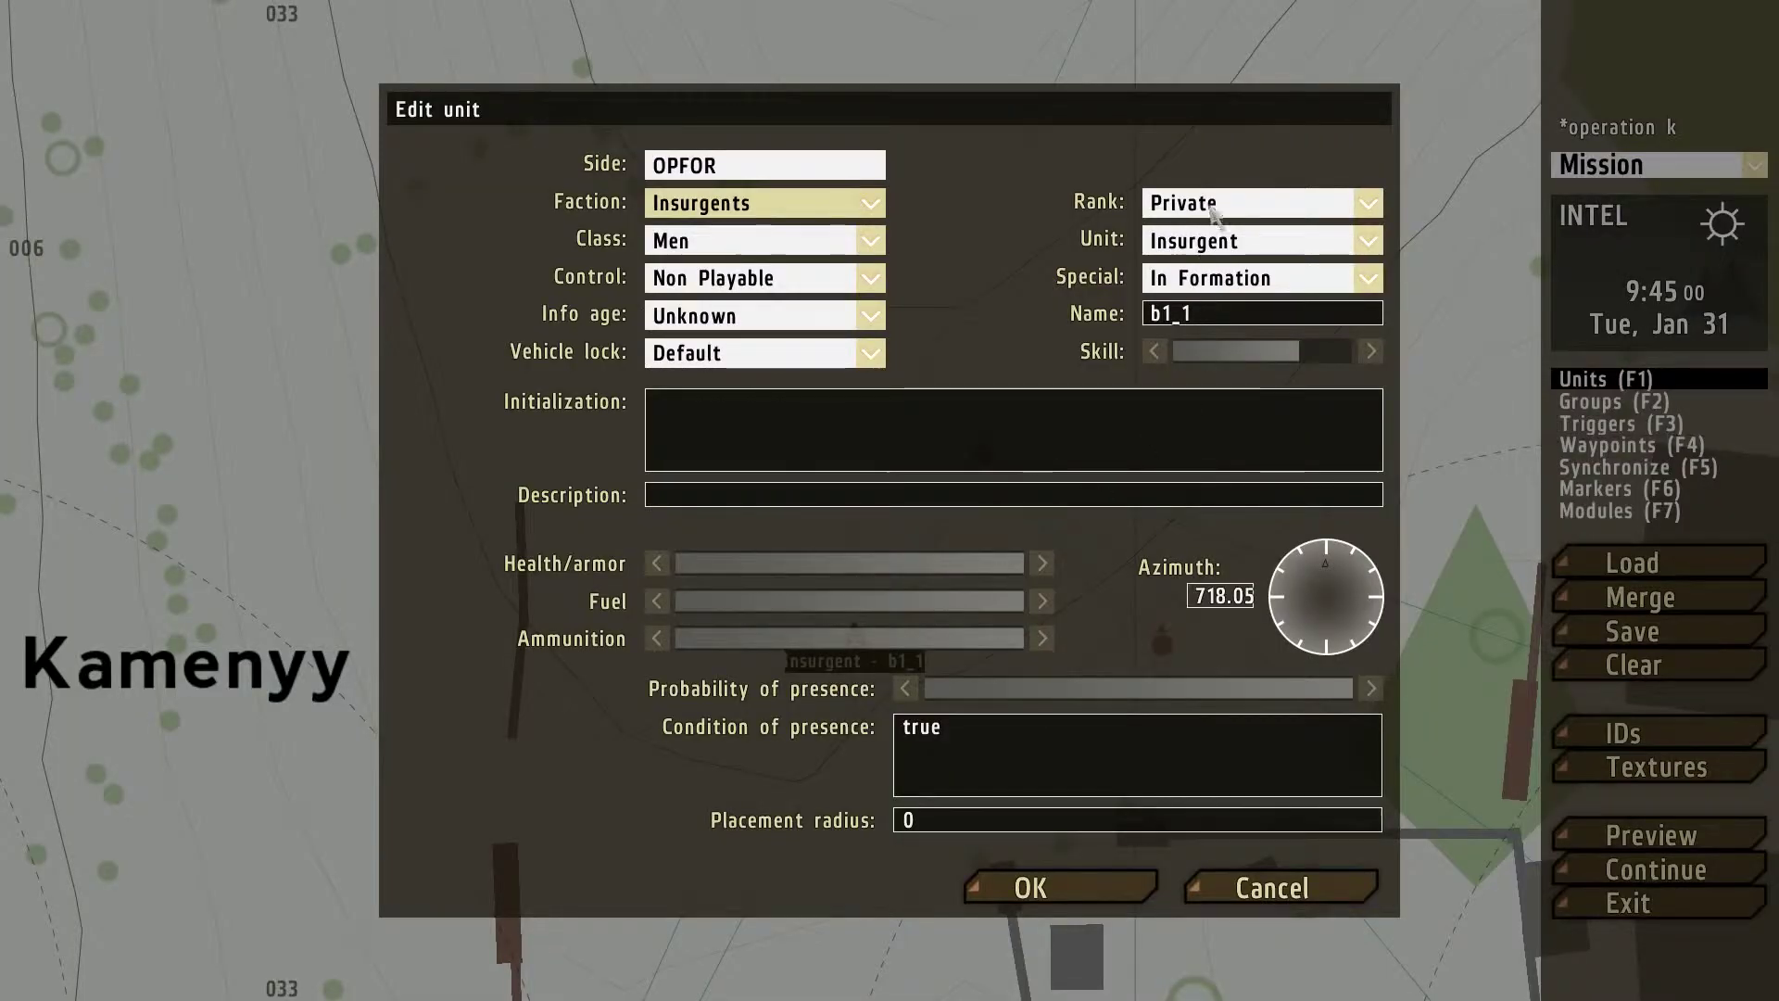
click(1243, 283)
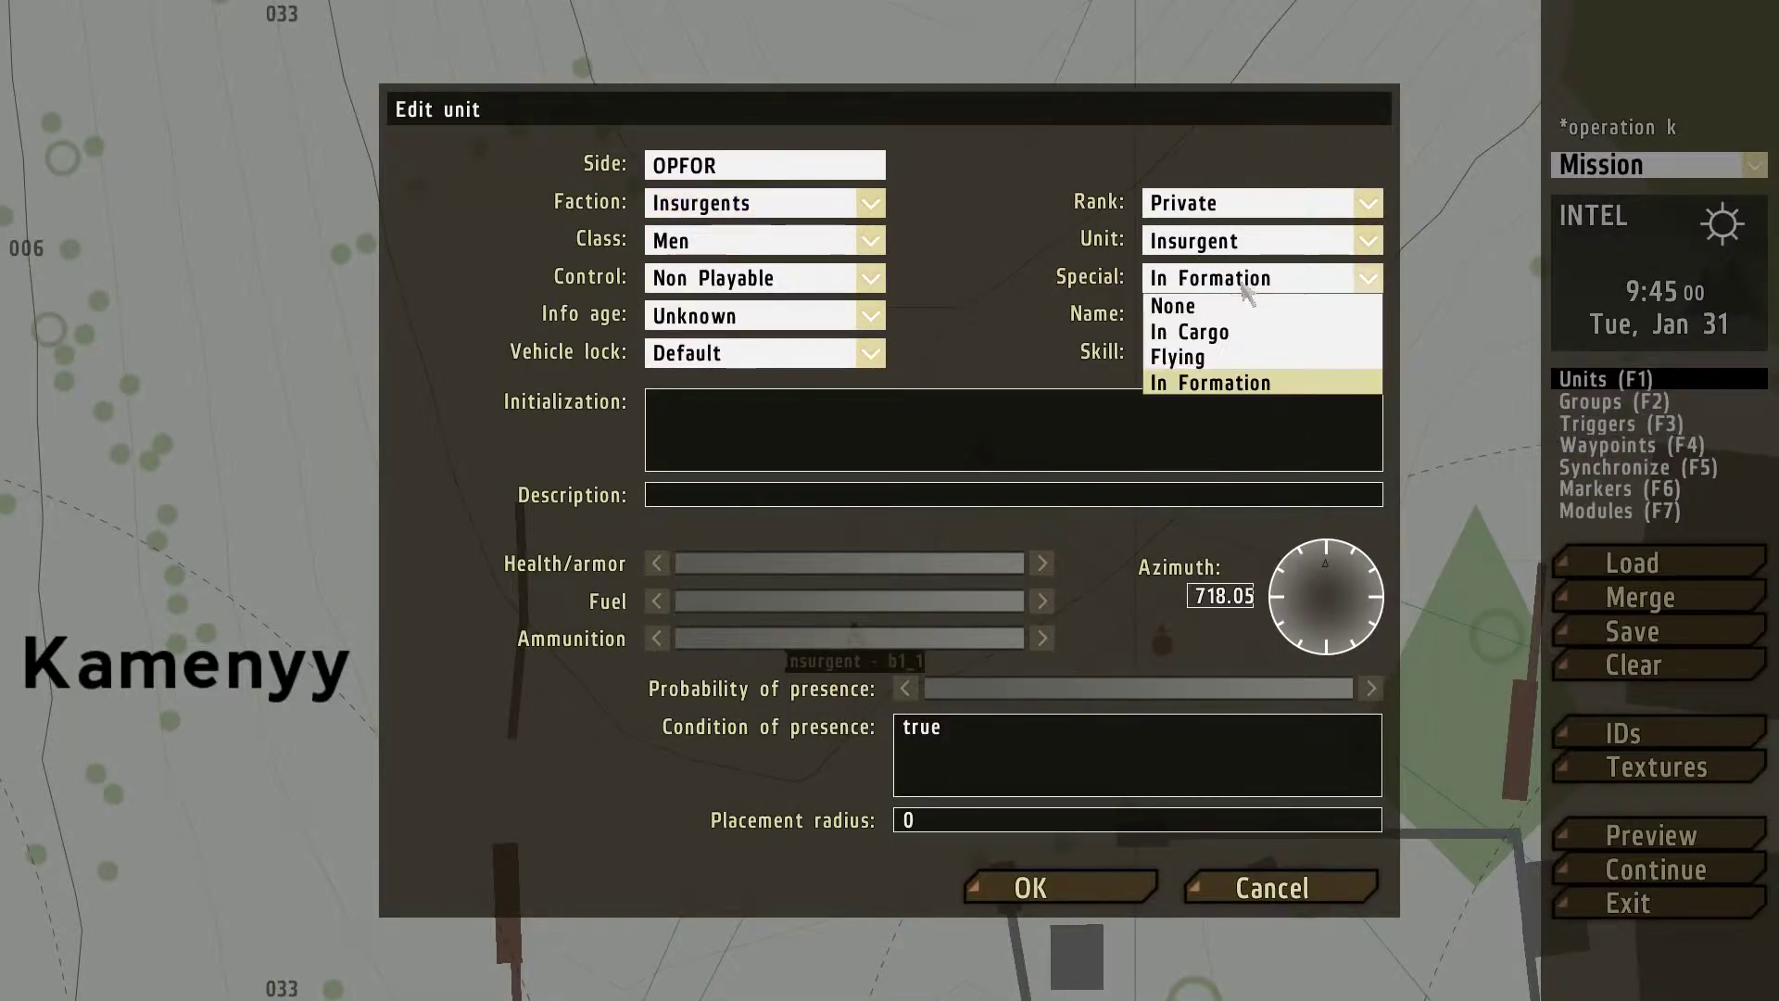
click(1194, 308)
click(1066, 876)
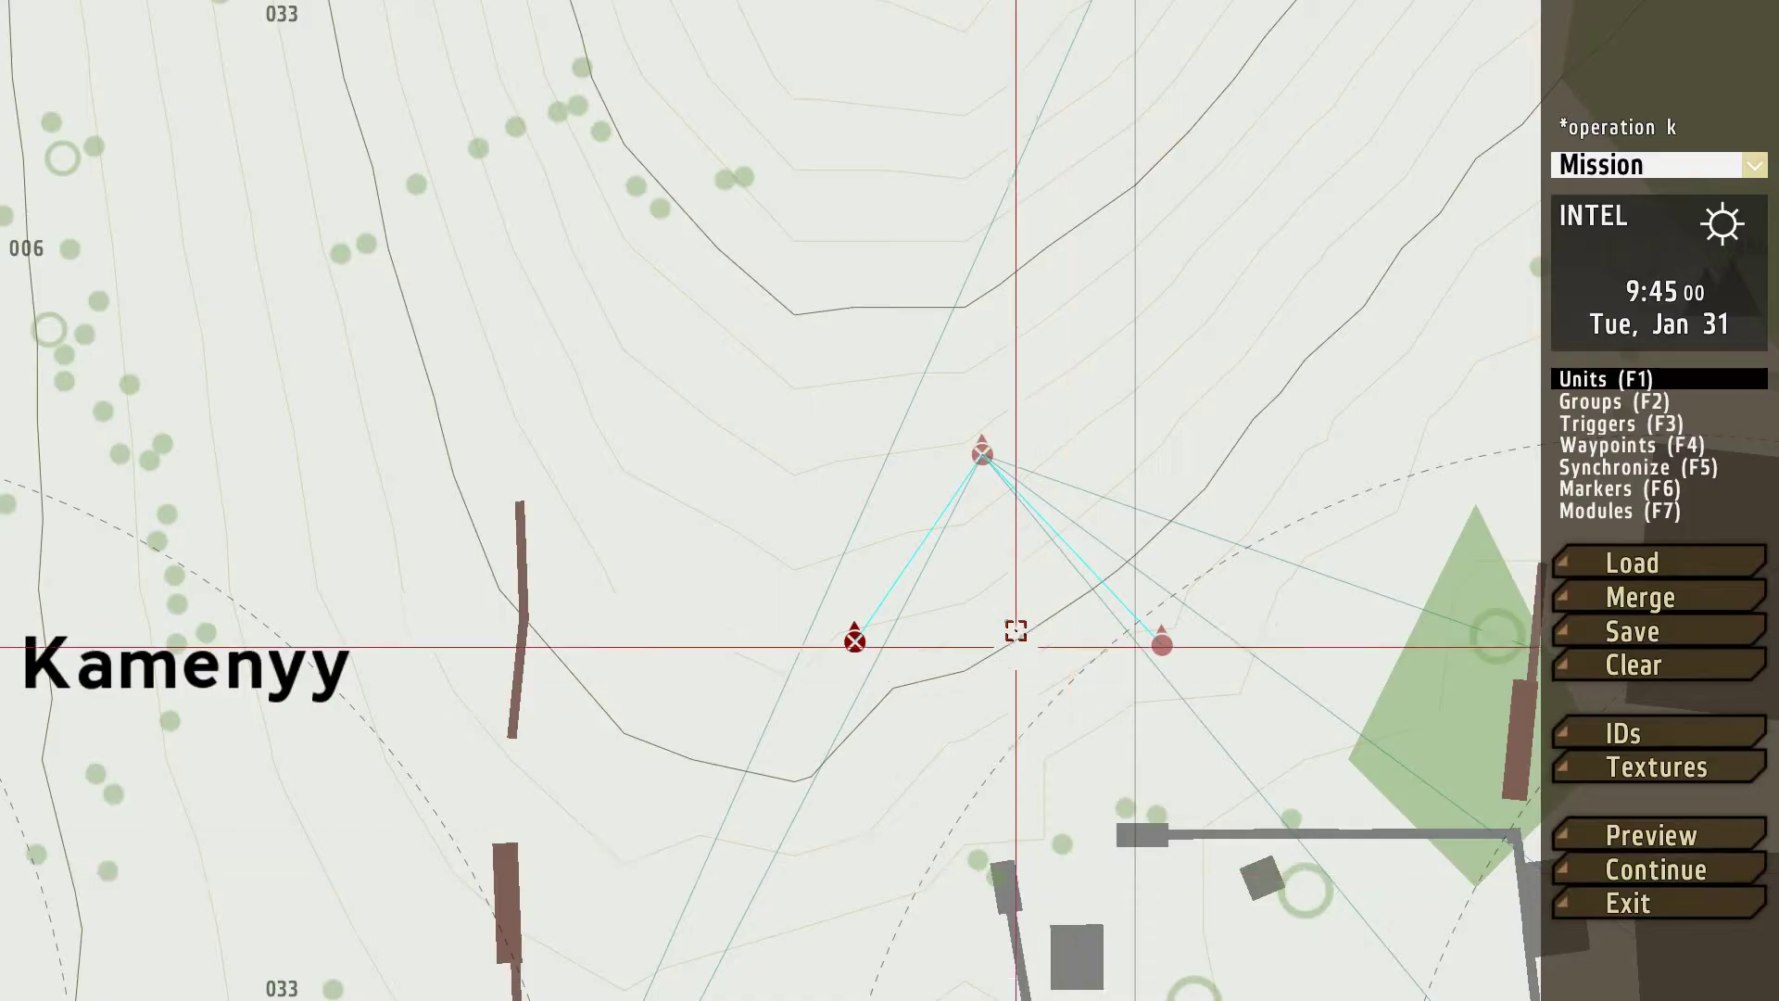
- Set the special placement of Sapper b1_2 to None
double_click(1162, 630)
click(1251, 281)
click(1194, 298)
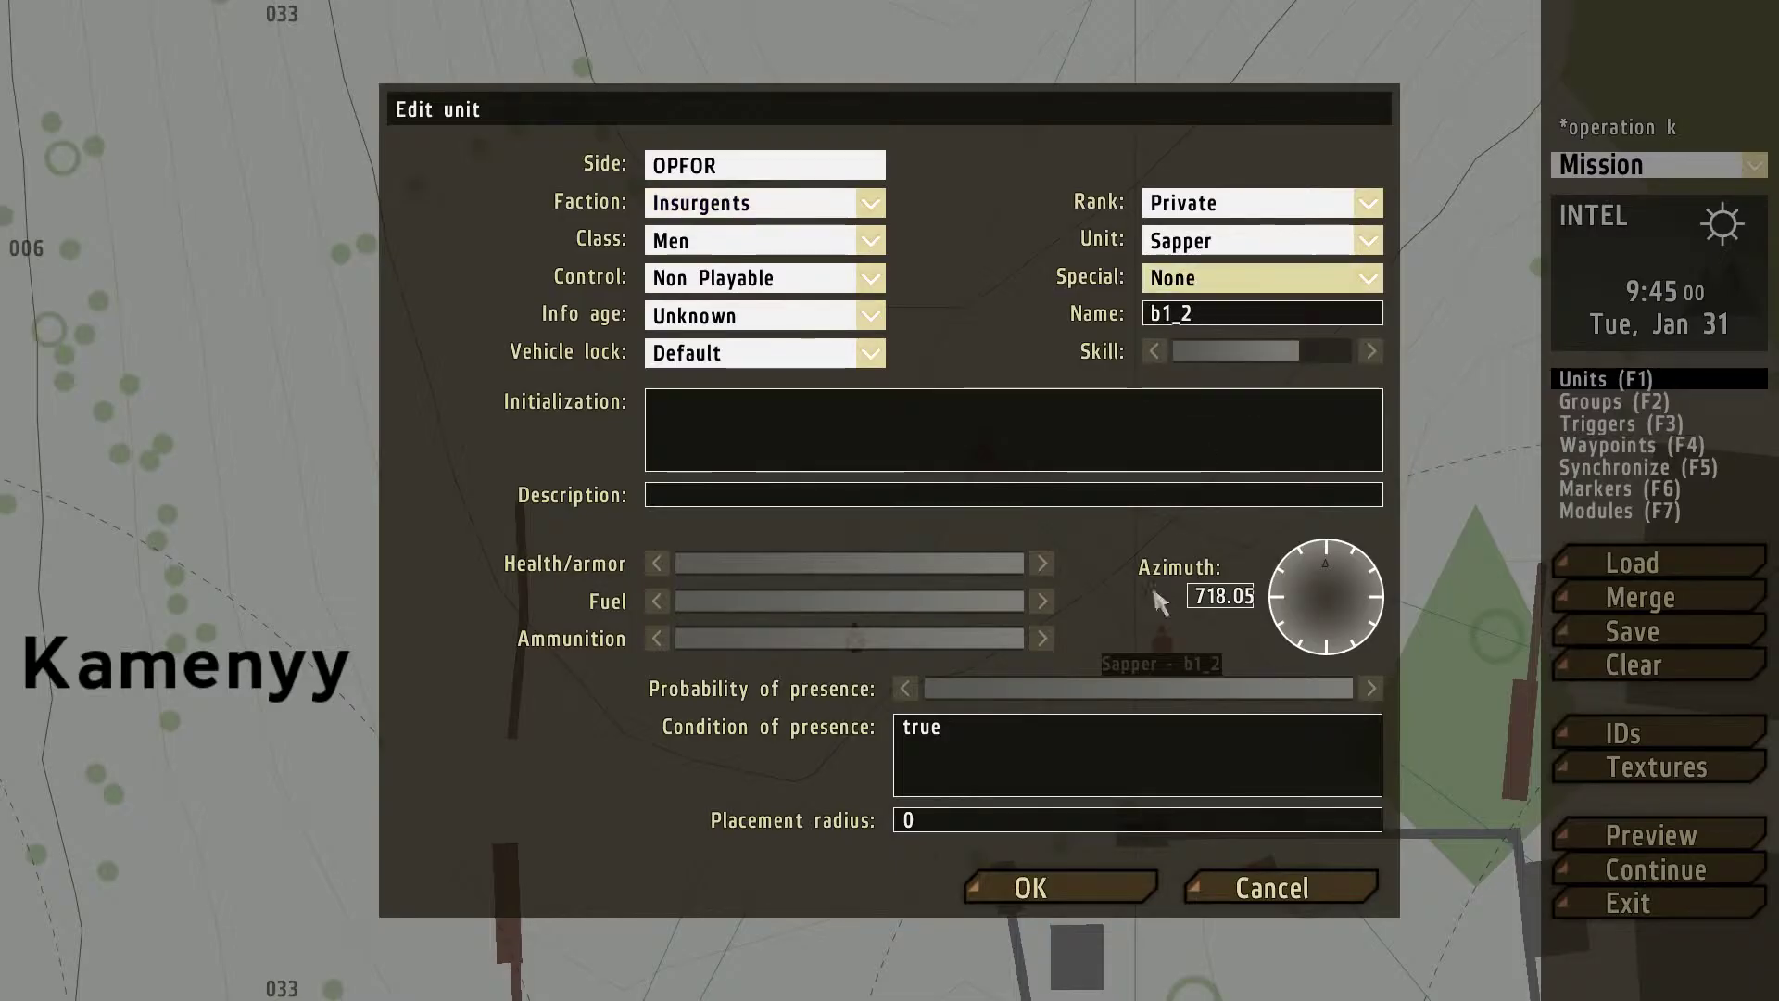
click(1061, 888)
- Nudge Boss b1 and shift Insurgent b1_1 slightly farther west of its leader
scroll(1044, 821, up, 2)
drag(815, 601, 838, 615)
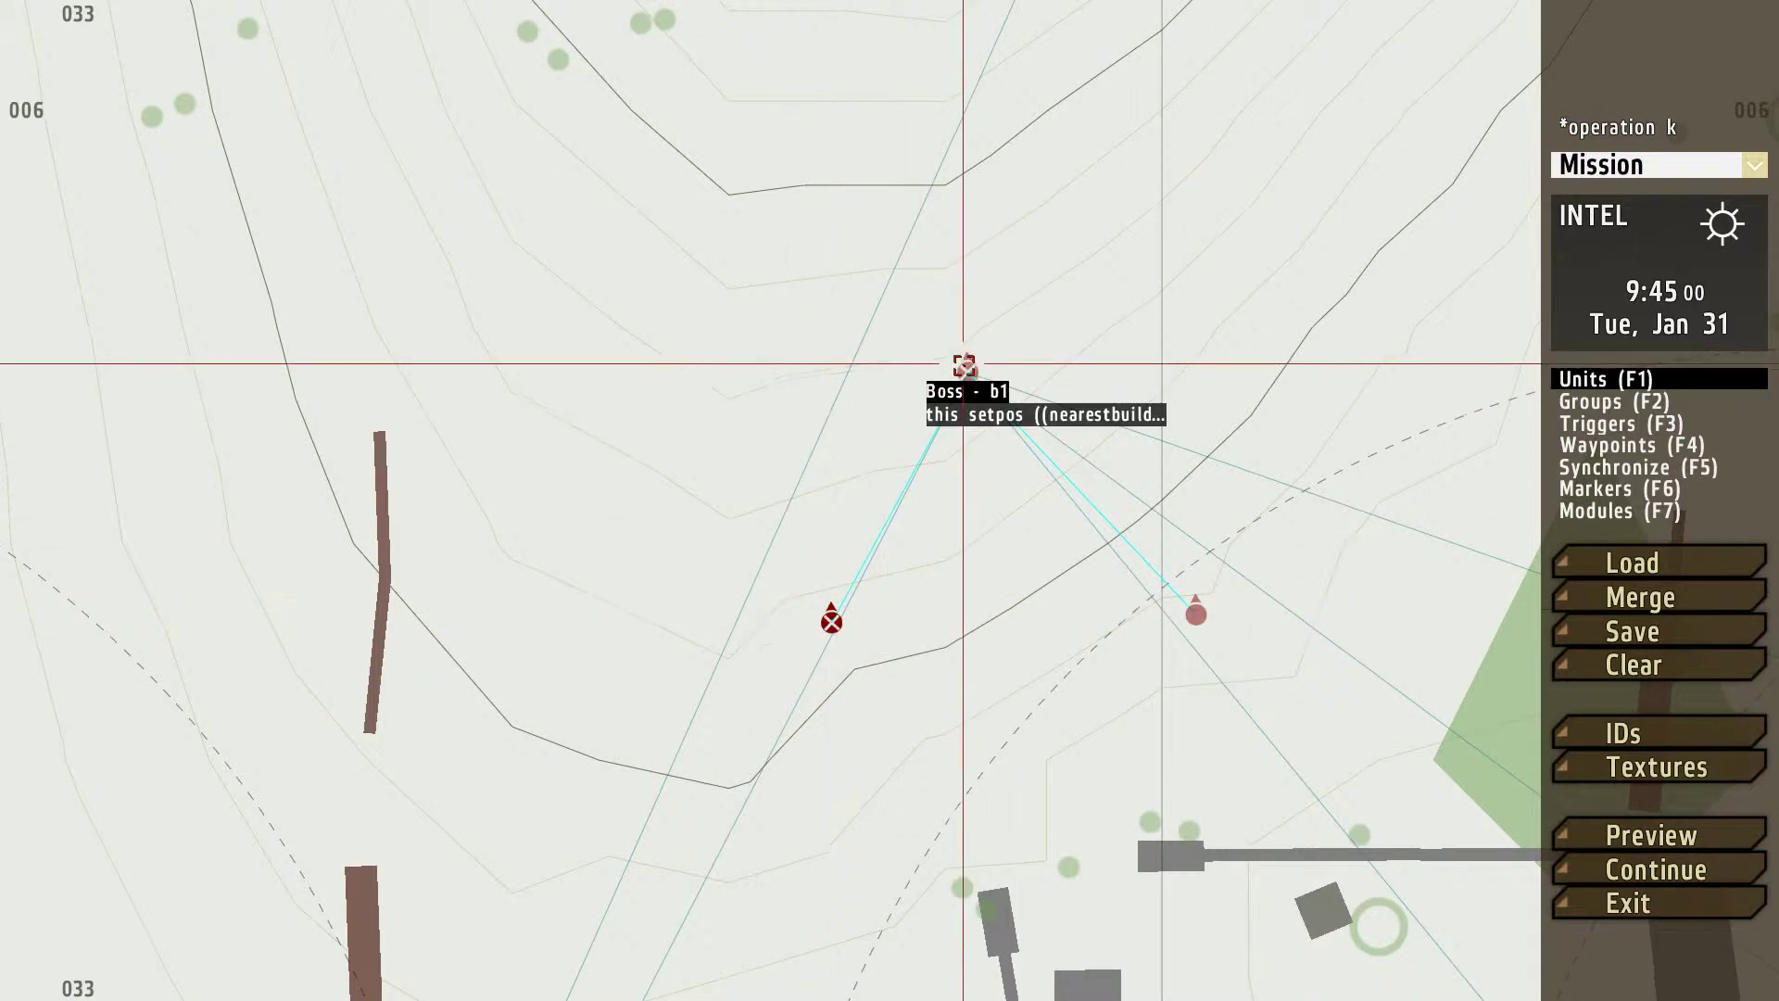
mouse_move(965, 362)
mouse_down()
mouse_move(992, 405)
mouse_move(952, 369)
mouse_up()
right_drag(1034, 653, 1073, 568)
scroll(1072, 568, up, 2)
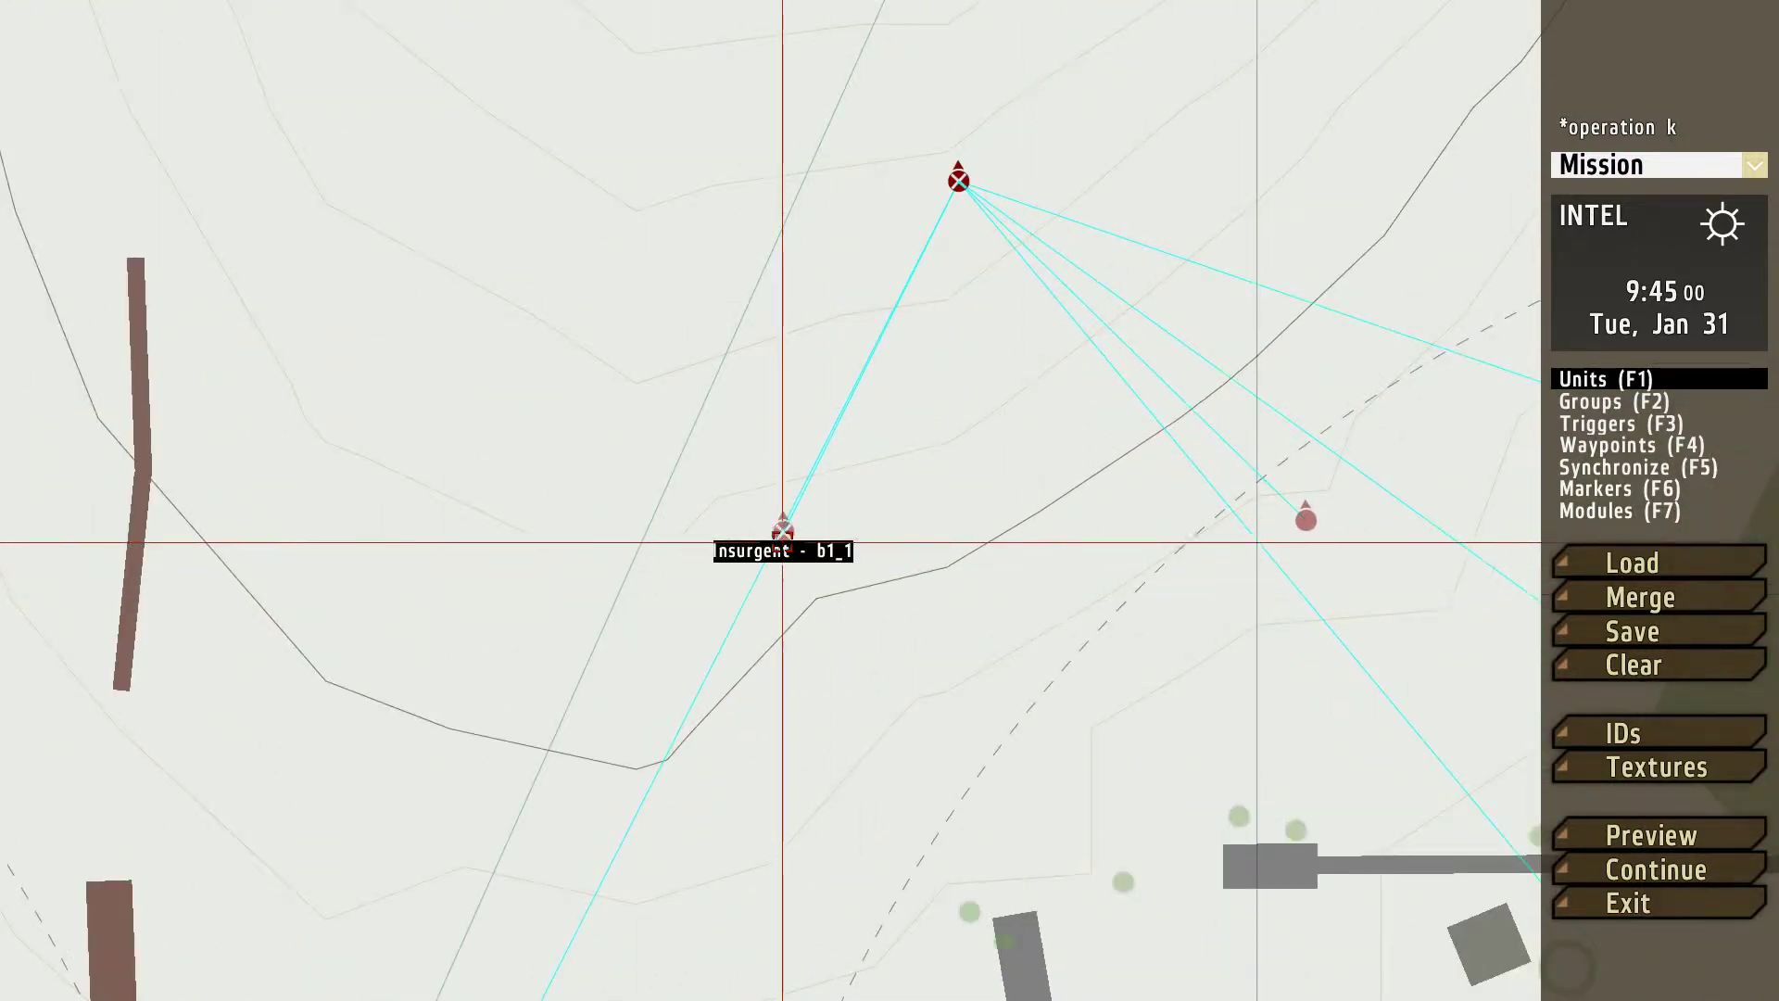
drag(782, 544, 726, 528)
- Examine the leader group and the large houses north of the main road in eastern Kamenyy
scroll(725, 541, down, 4)
scroll(725, 540, down, 2)
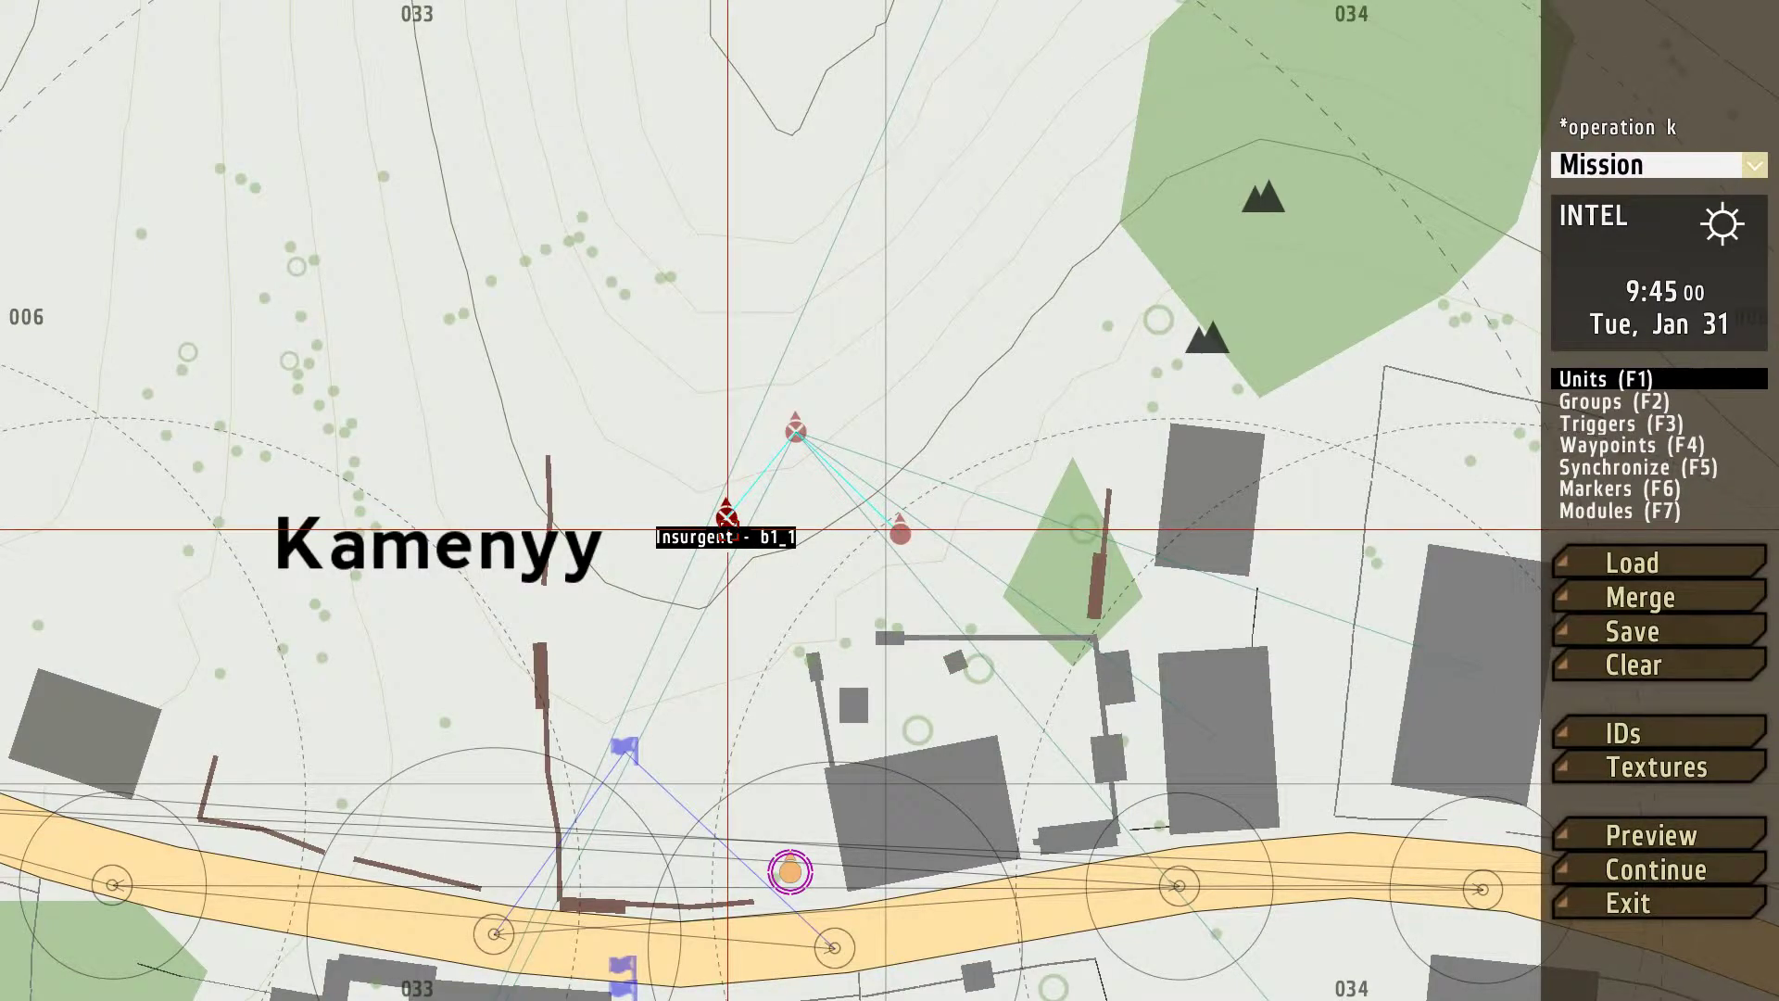
scroll(778, 576, down, 2)
scroll(914, 658, up, 4)
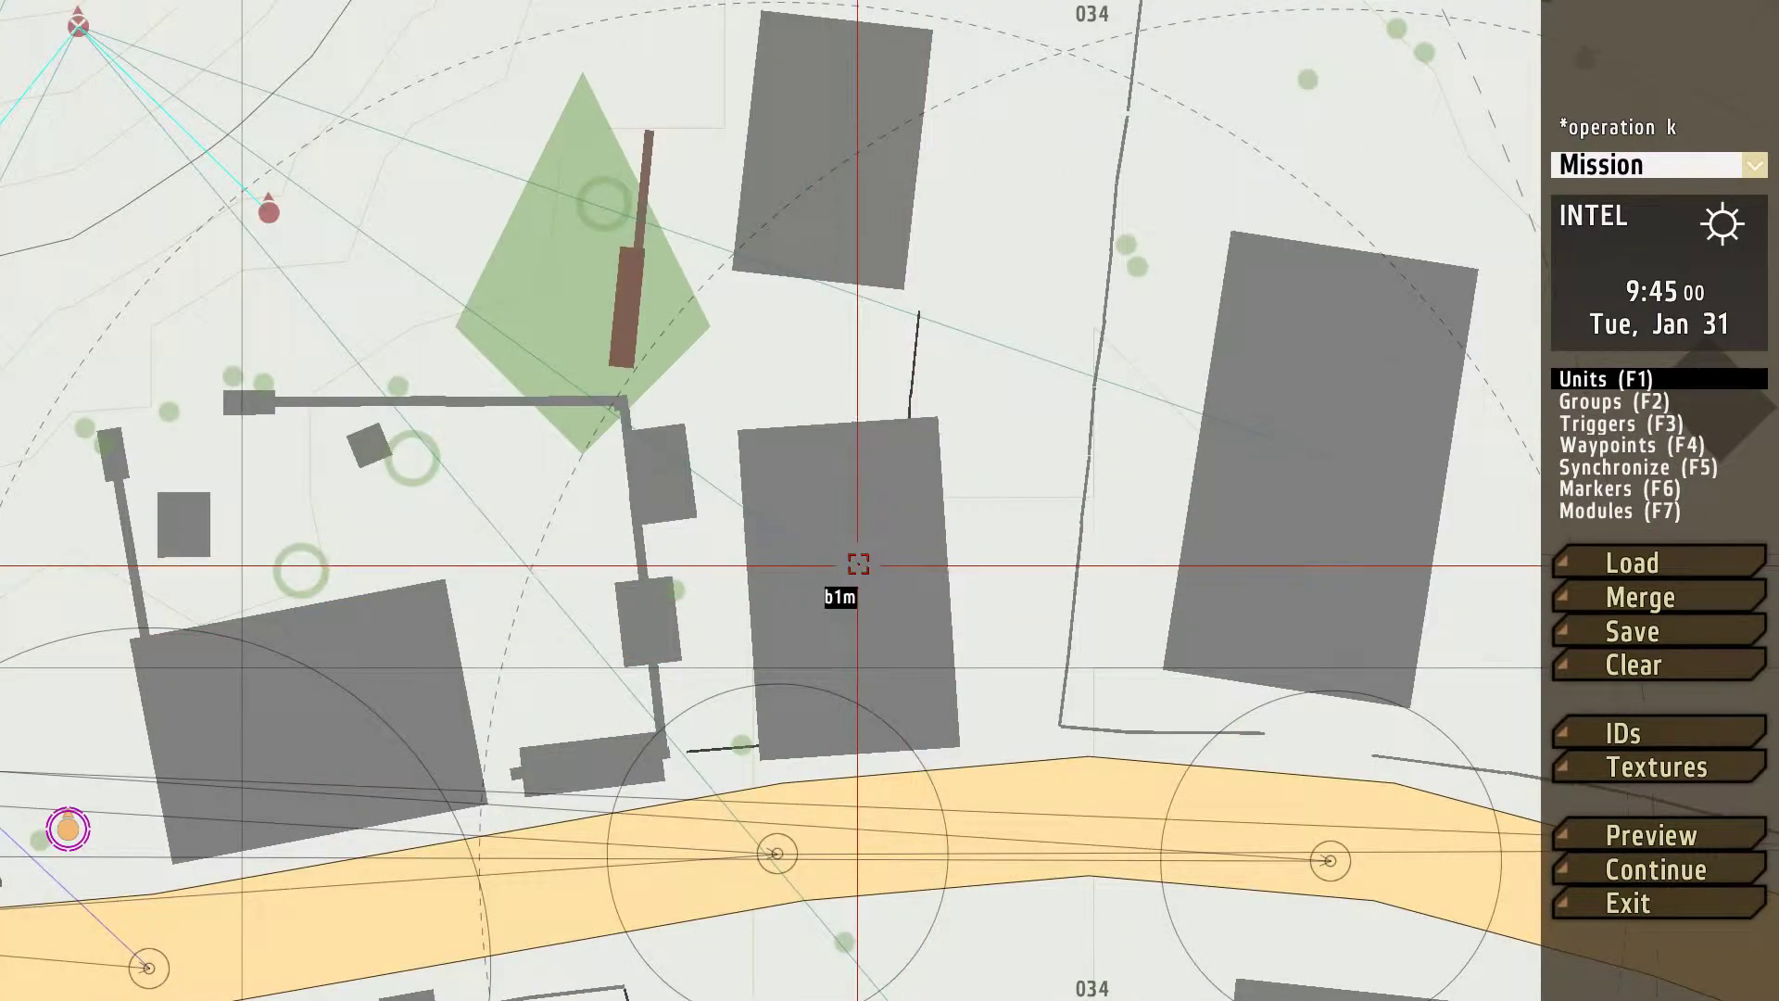
right_drag(854, 560, 902, 349)
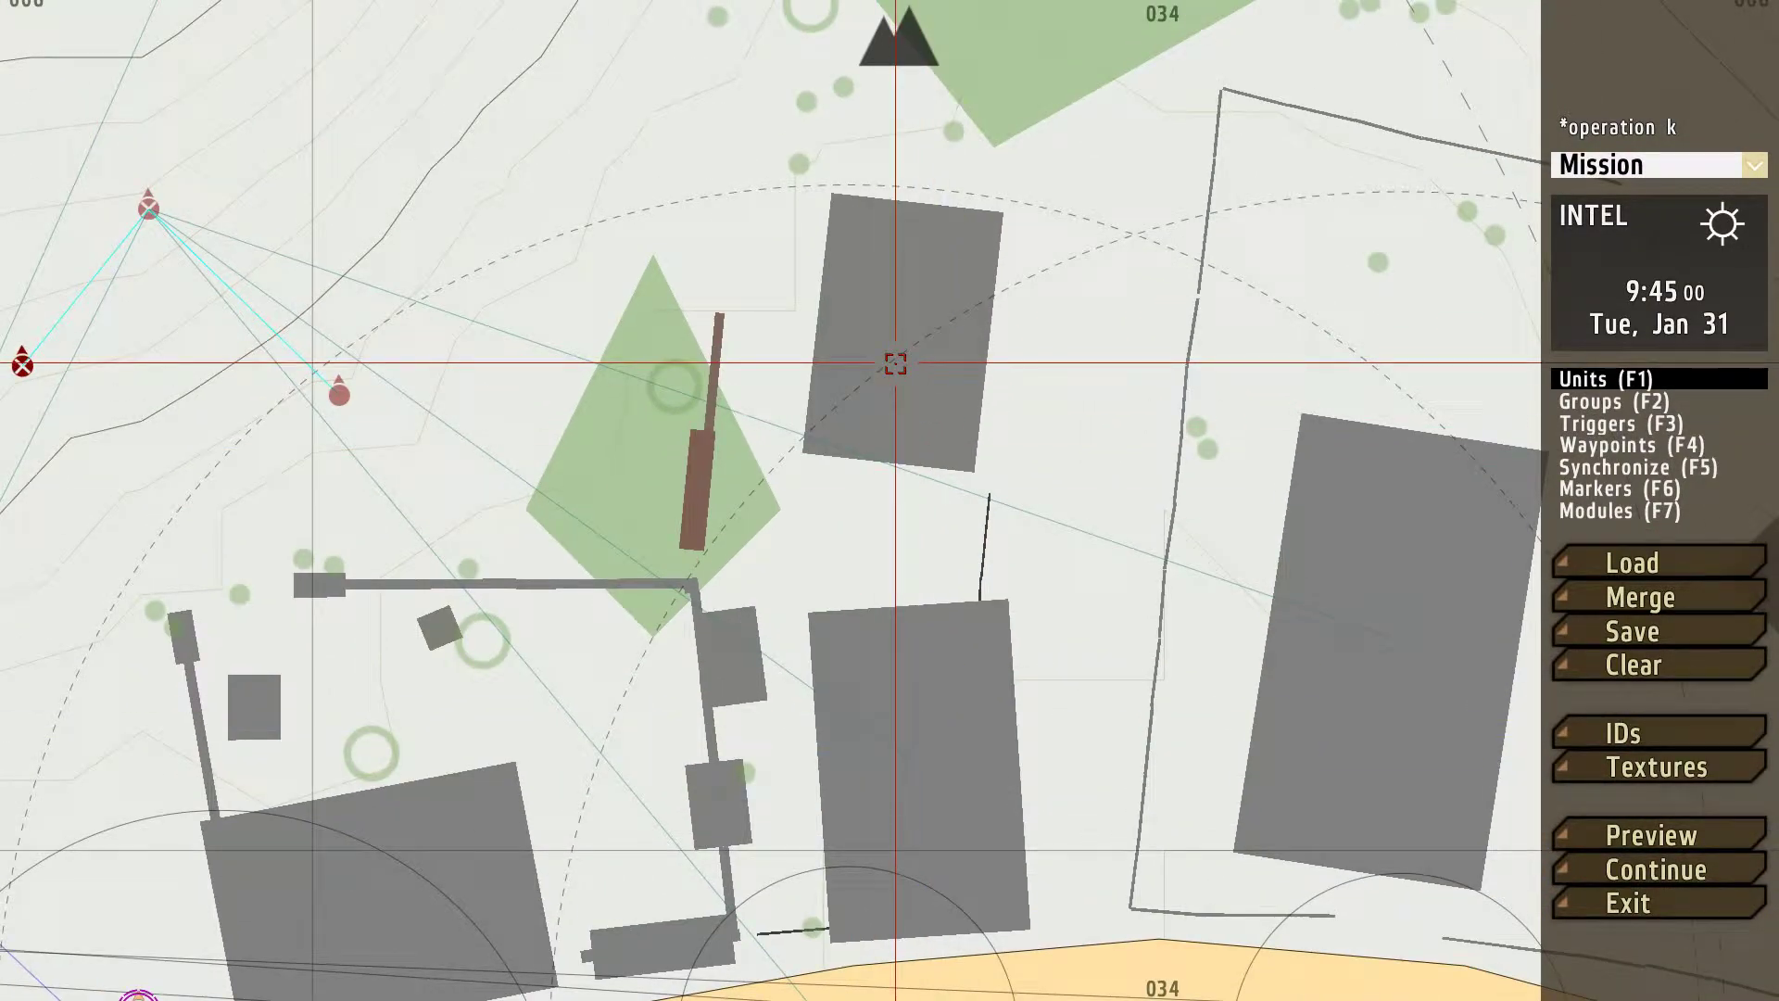
scroll(874, 457, up, 5)
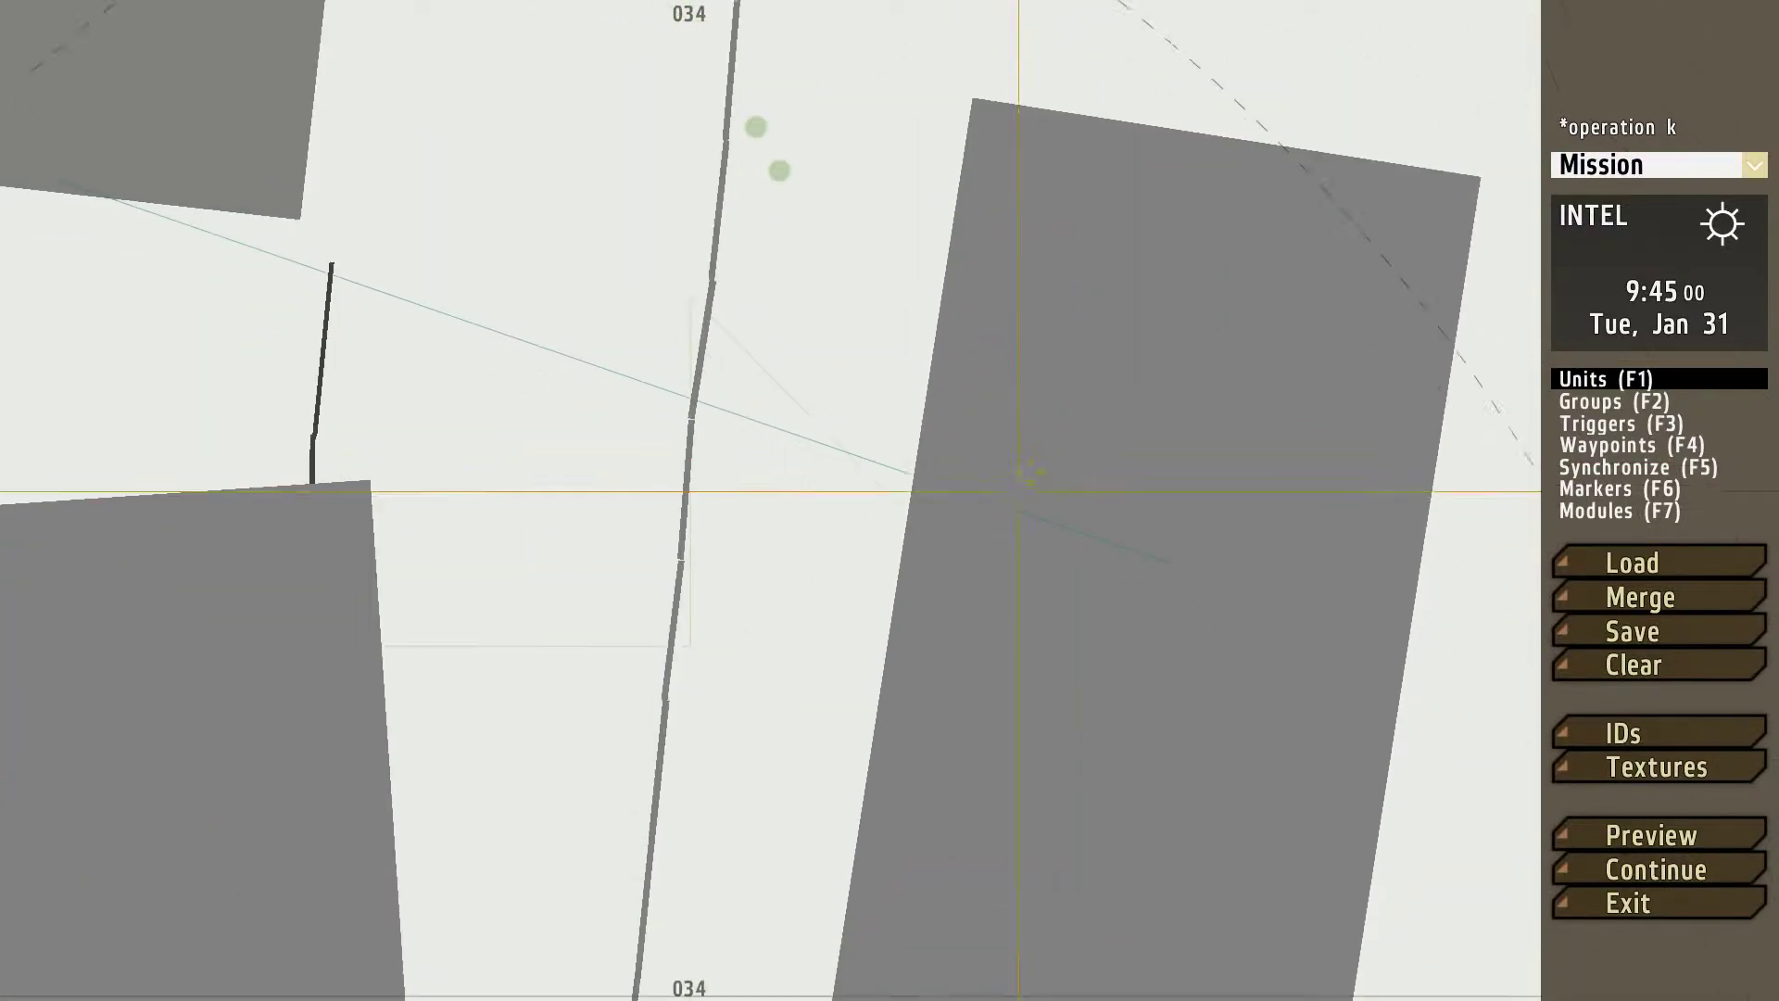
scroll(1027, 475, down, 5)
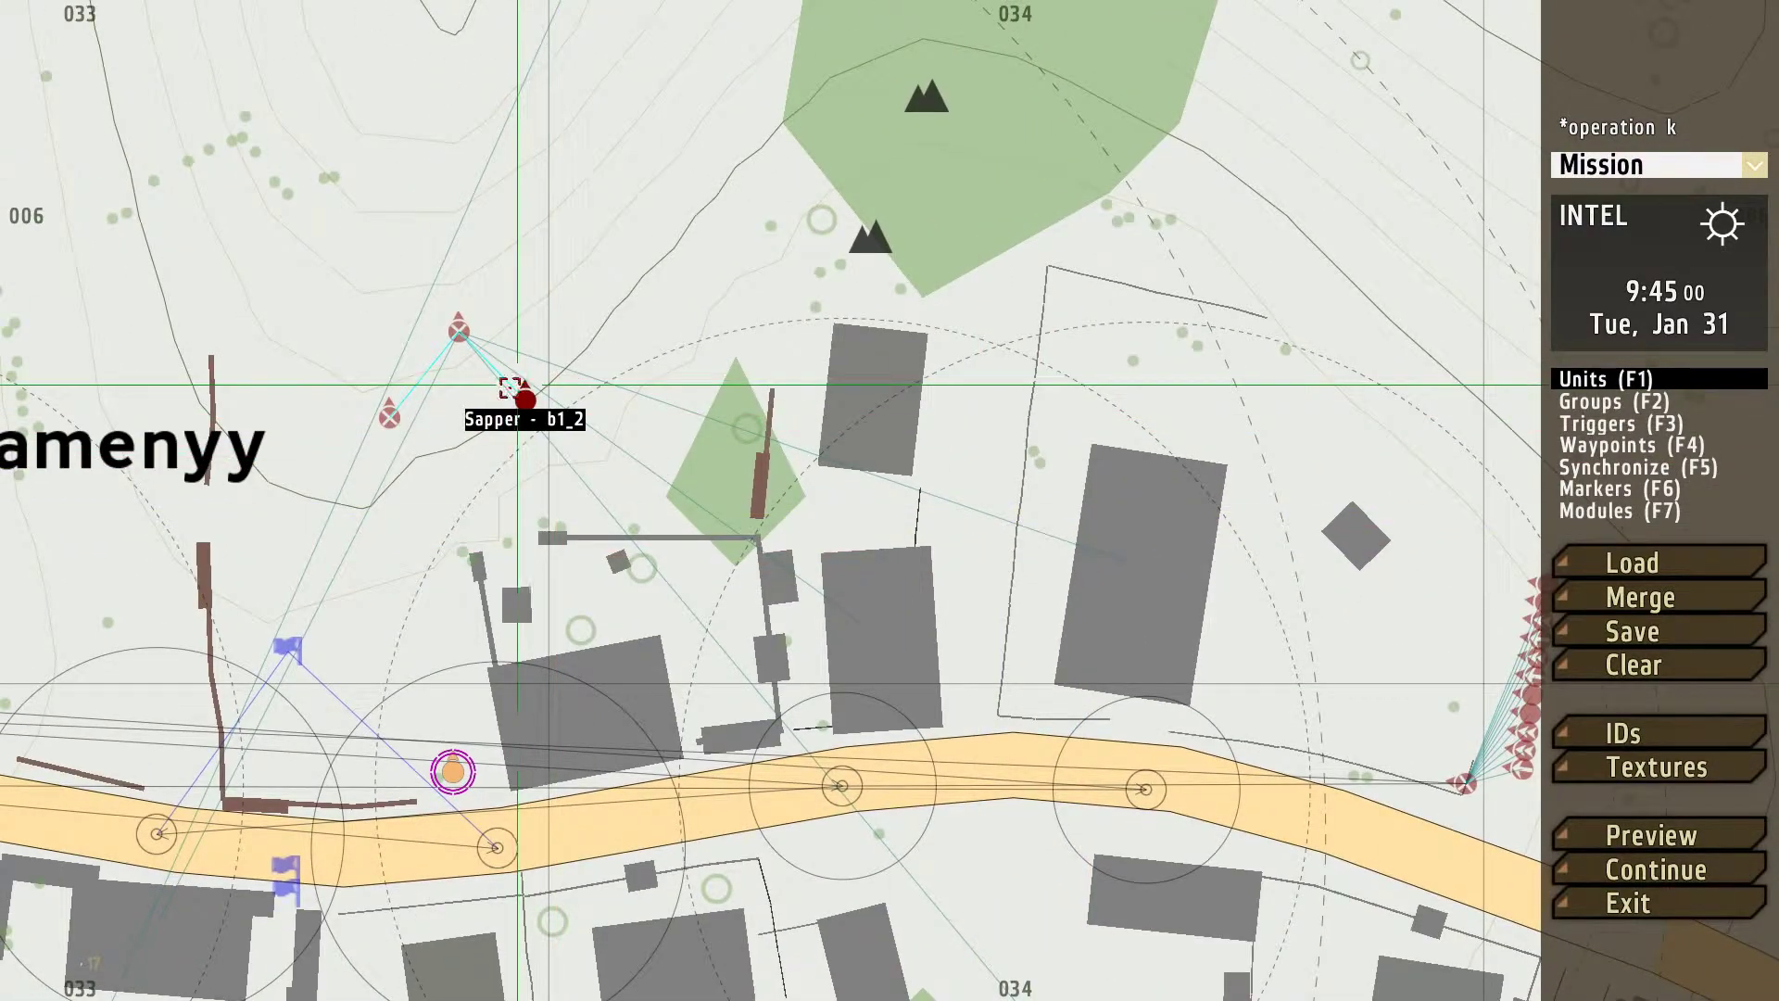
scroll(1061, 509, down, 2)
right_drag(567, 329, 938, 510)
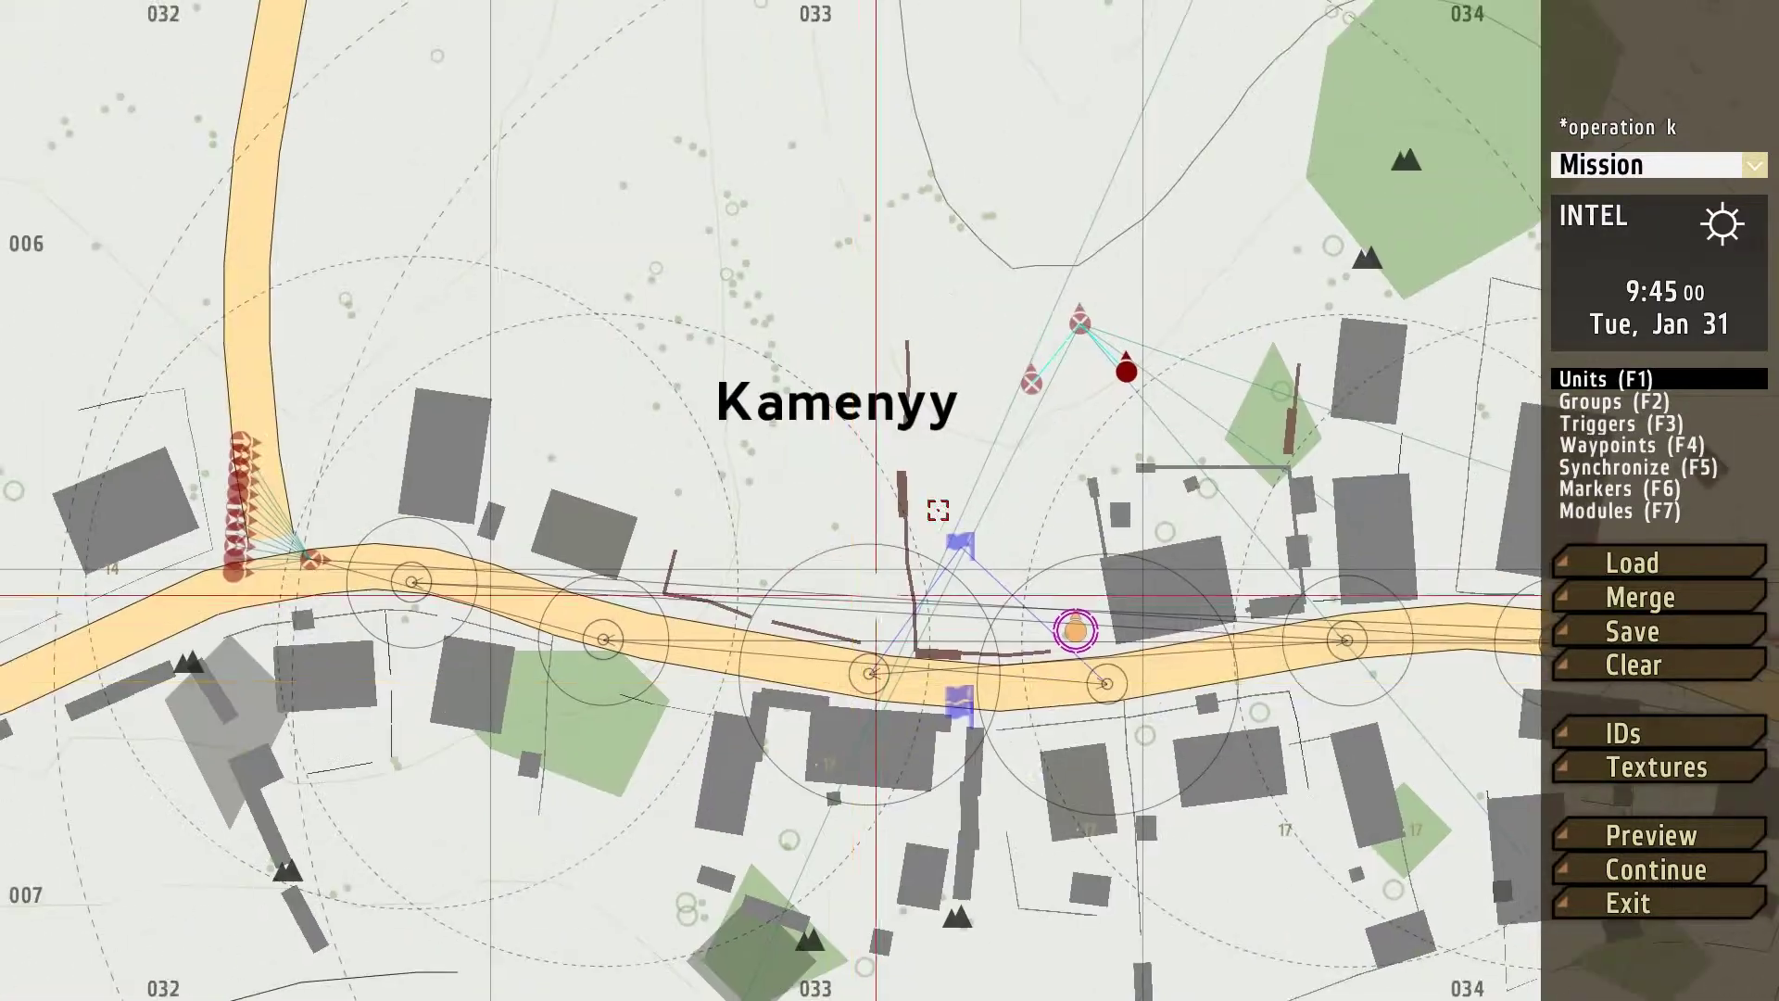
- Fine-tune the leader group's formation by nudging Insurgent b1_1, Sapper b1_2 and Boss b1 slightly
scroll(1000, 463, up, 3)
drag(909, 485, 932, 471)
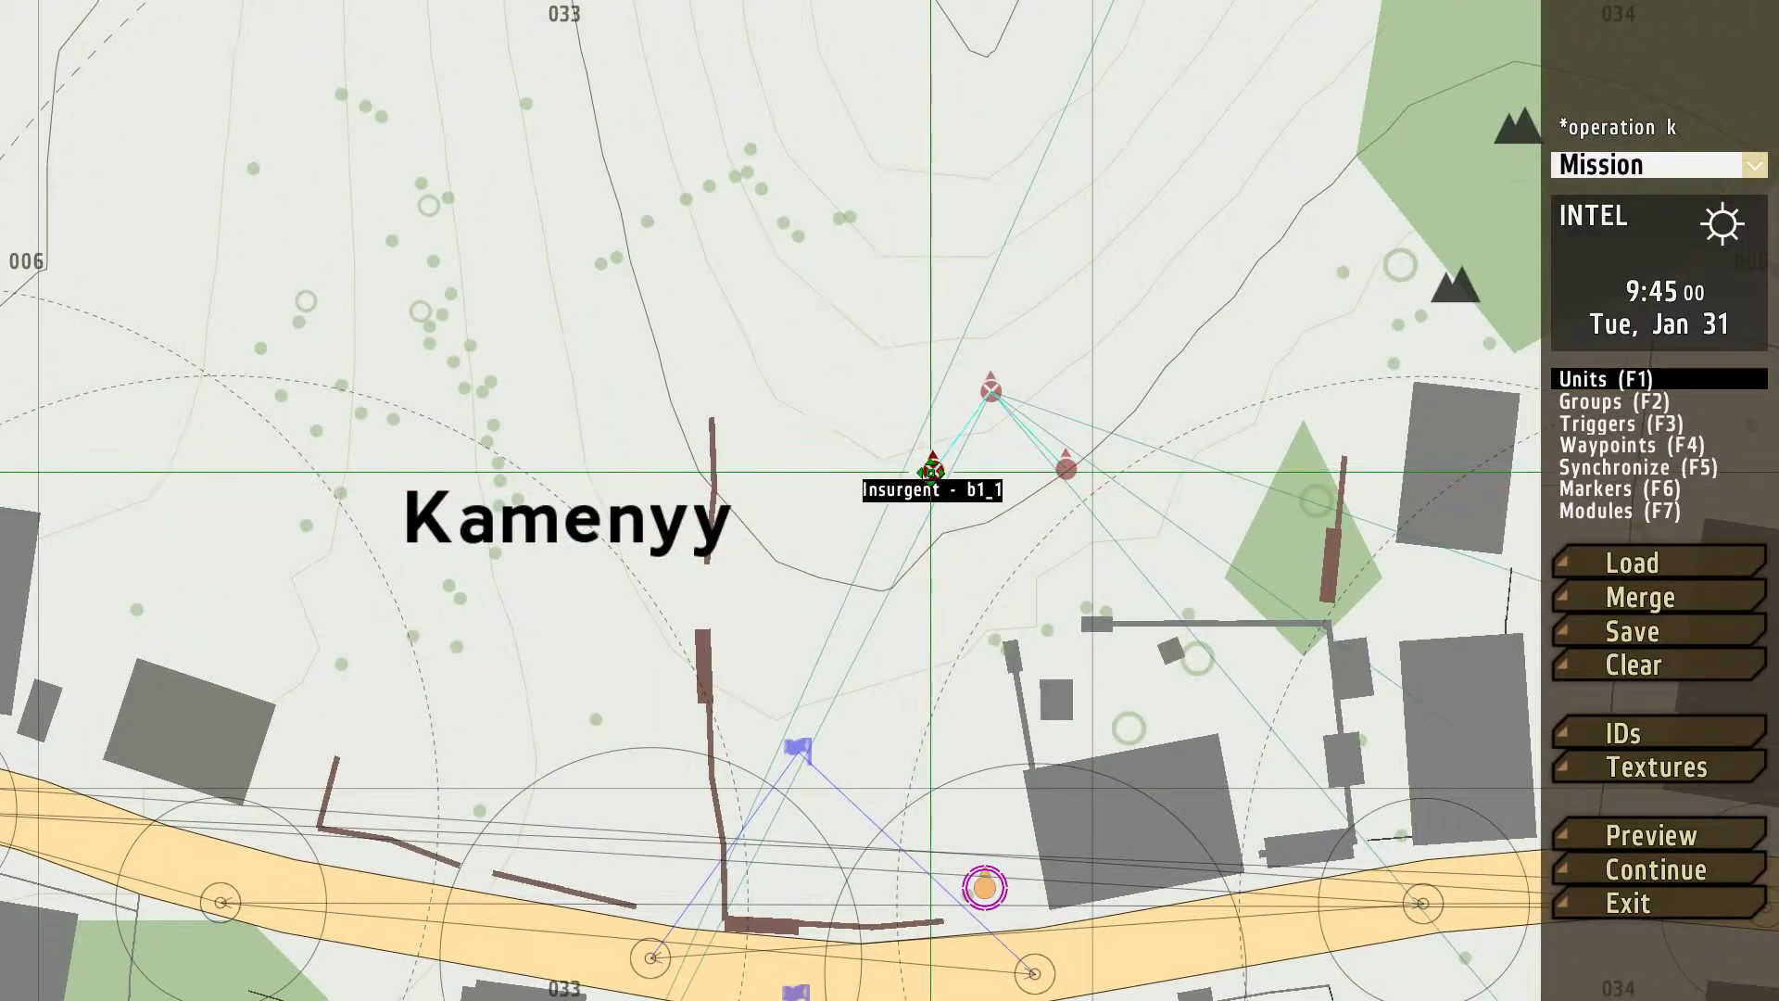
drag(1066, 468, 1062, 475)
drag(991, 390, 979, 401)
drag(933, 471, 929, 483)
click(1061, 475)
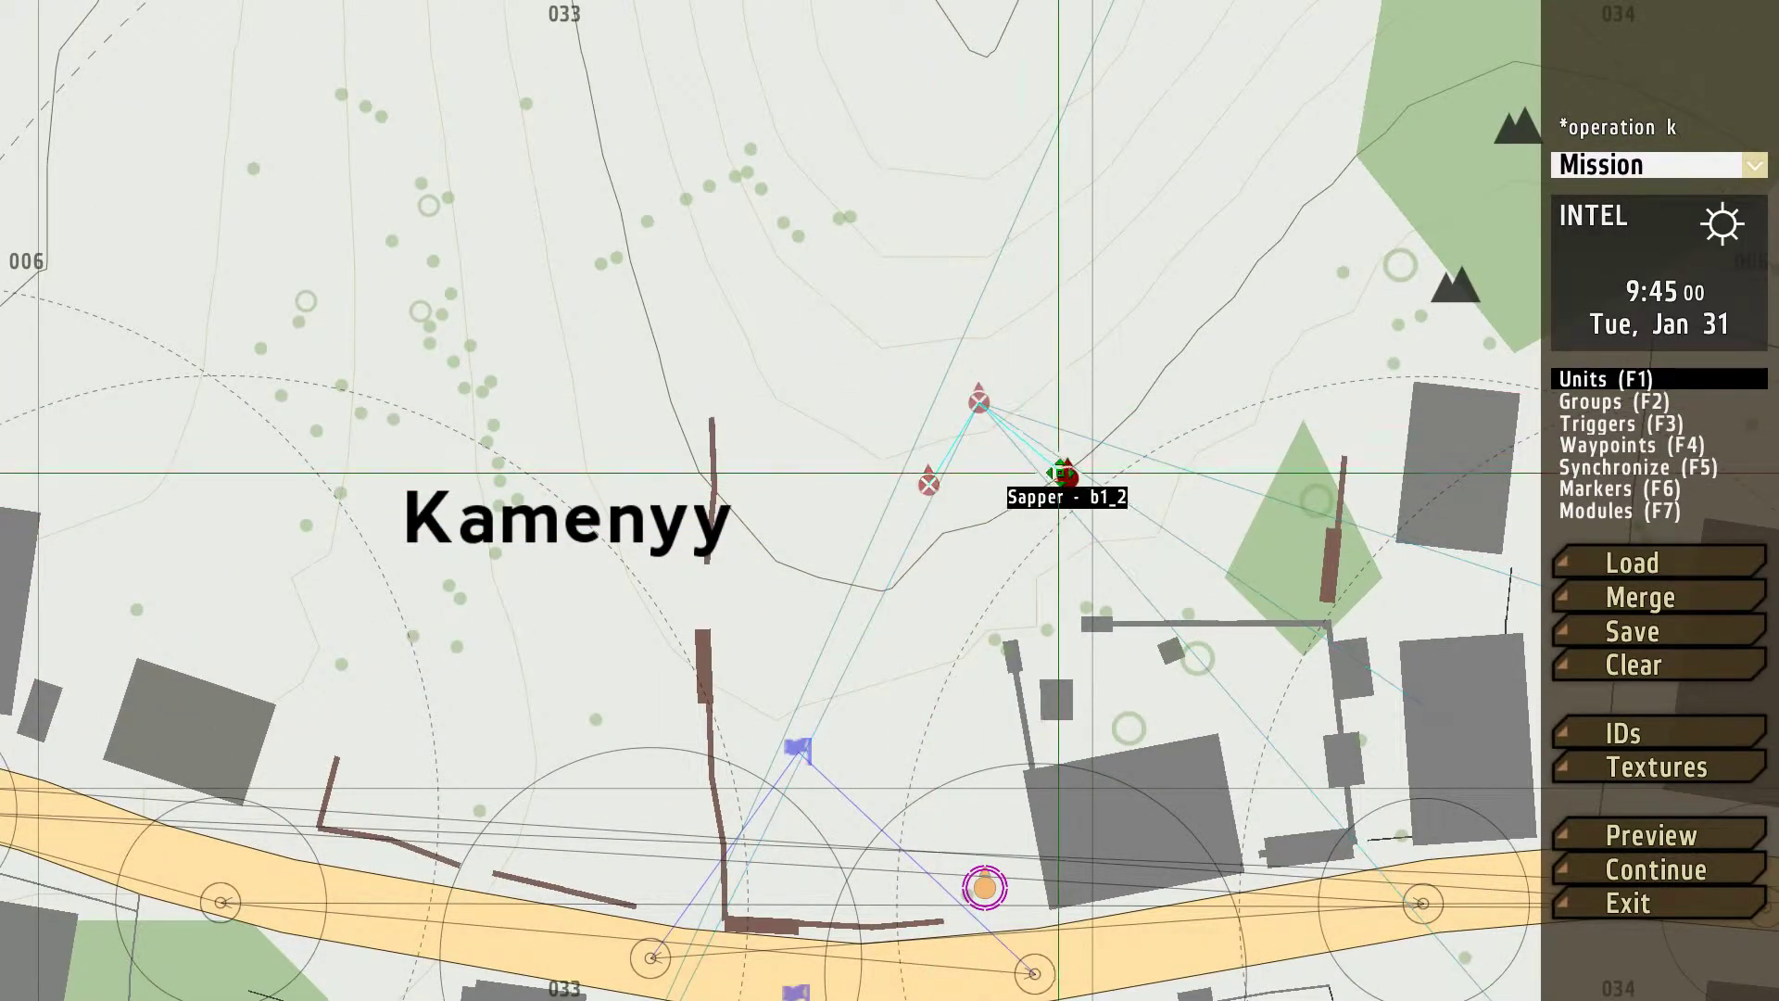
- Insert a trigger just west of Boss b1 with the condition "! alive (b1) ;"
scroll(1062, 474, down, 3)
key(F3)
scroll(868, 440, up, 3)
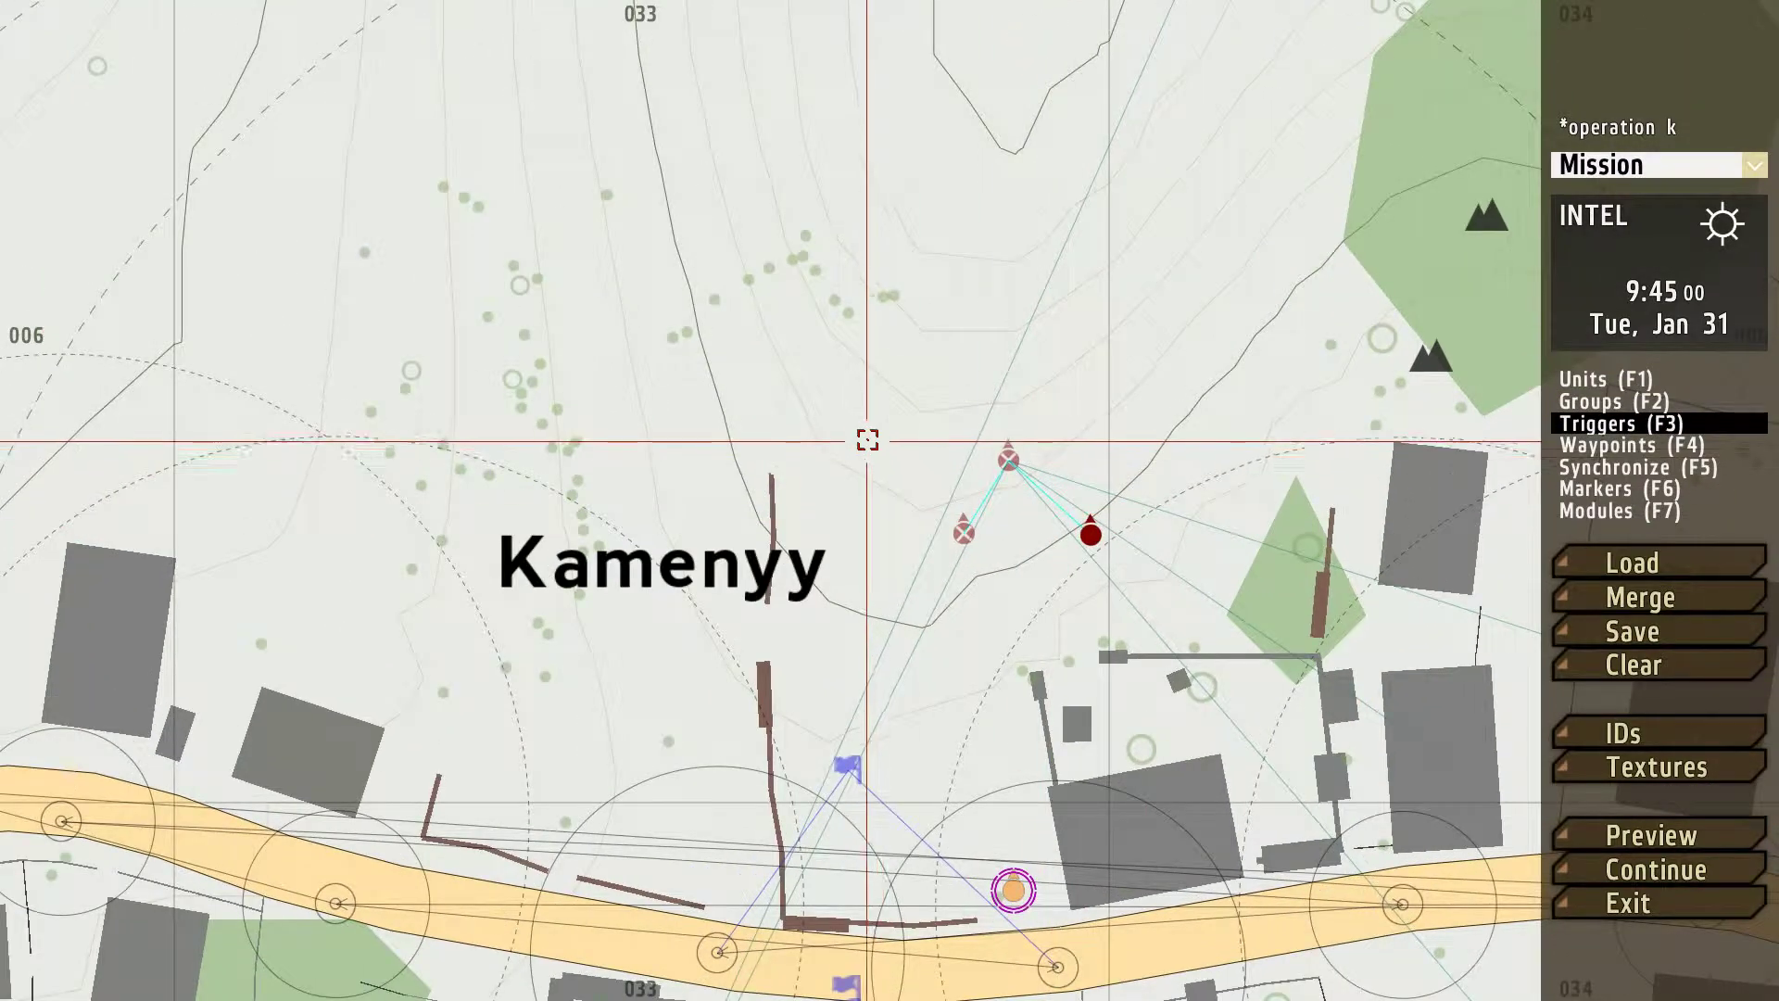
double_click(887, 462)
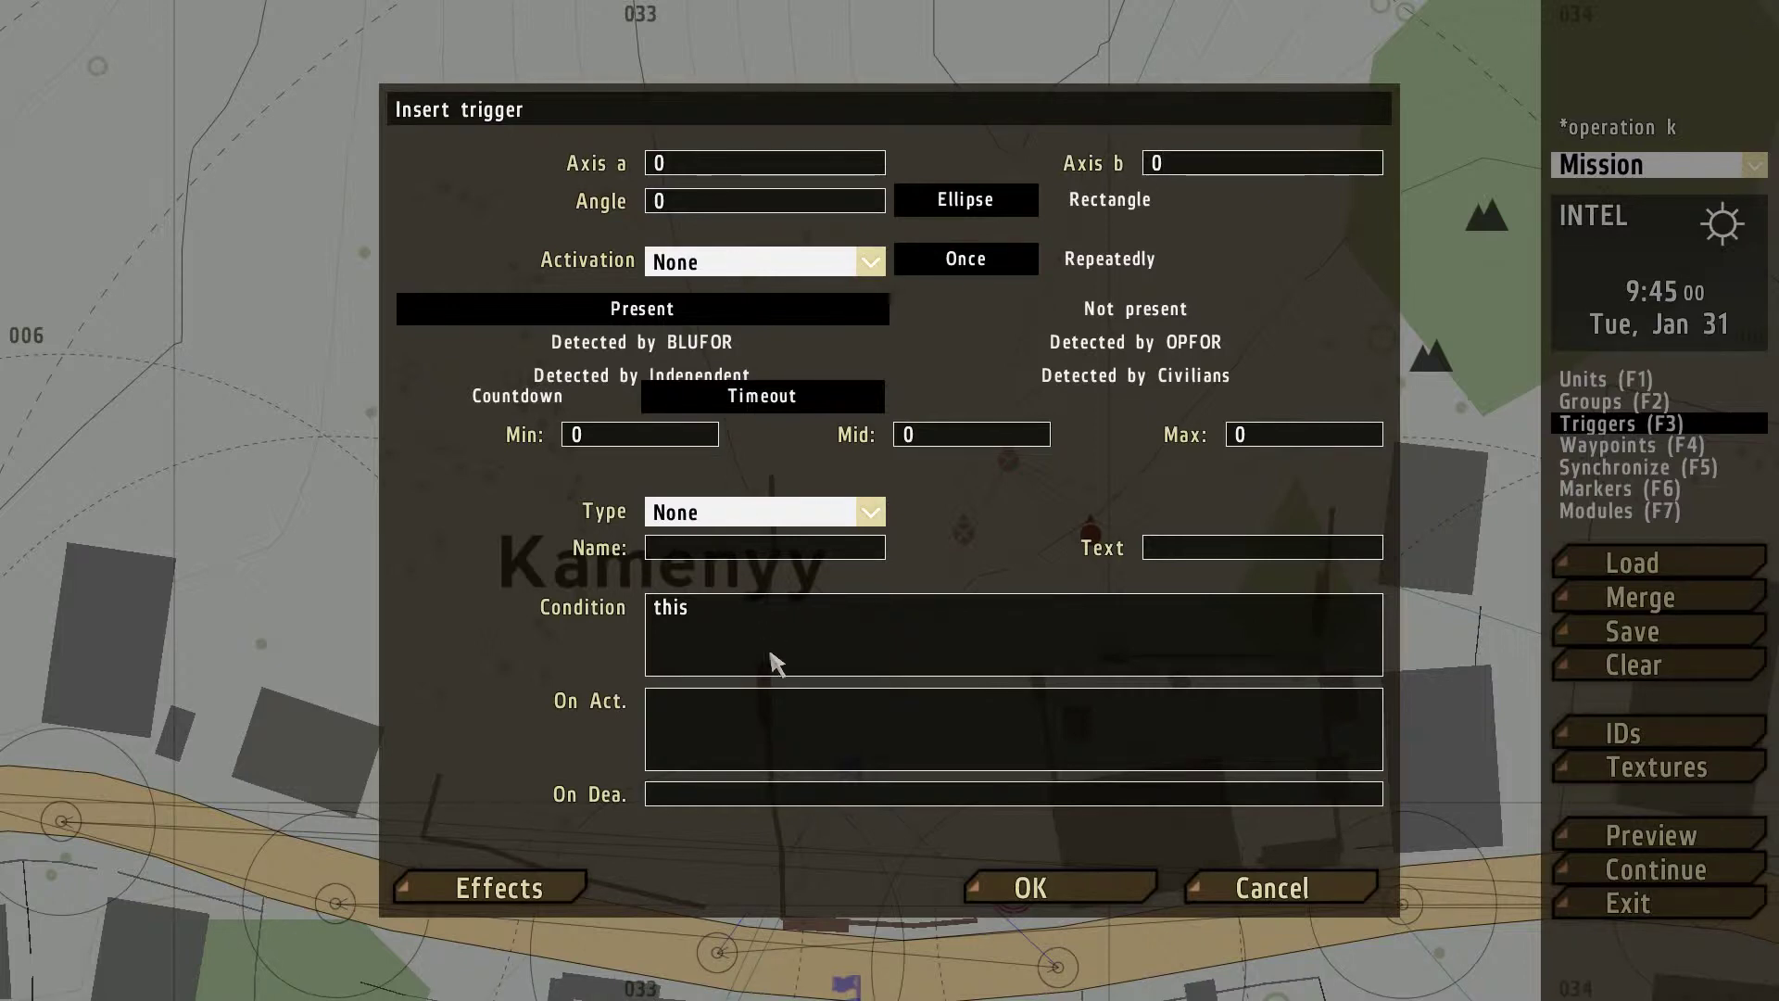
key(BackSpace)
text(! alive (b1) ;)
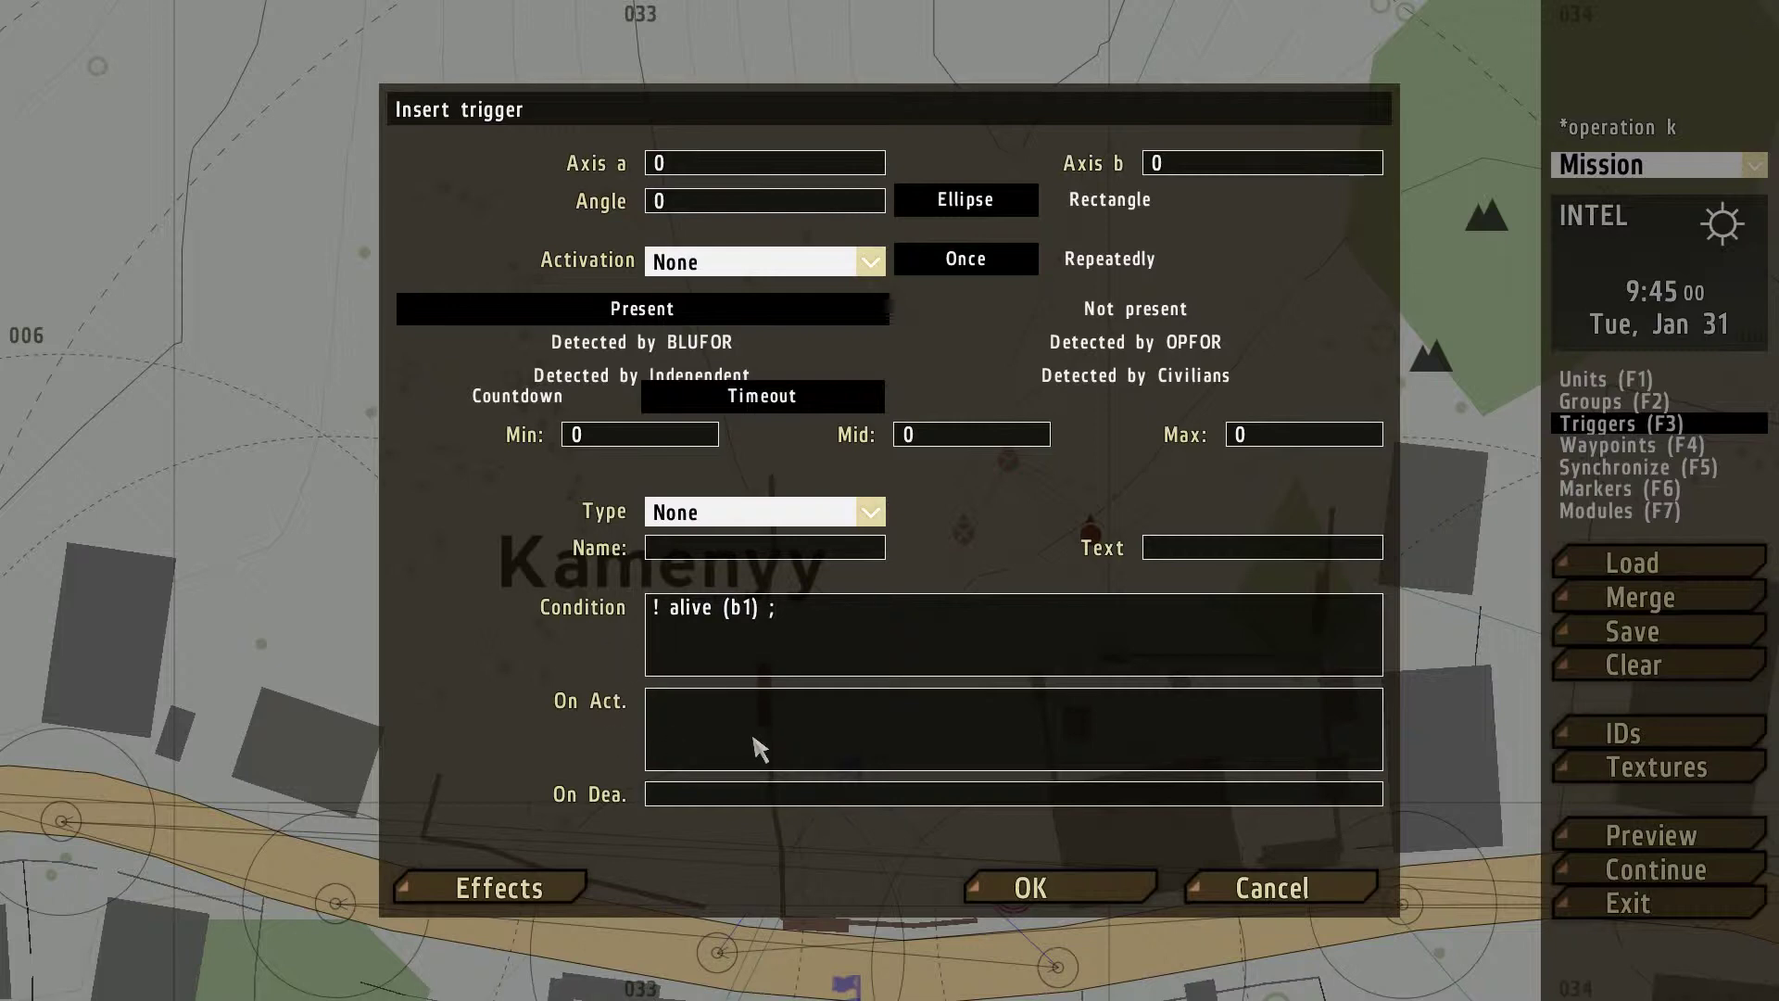
- Set the trigger's activation code to hint "The Commander has been terminated, well done!!"
click(753, 731)
text(hint ")
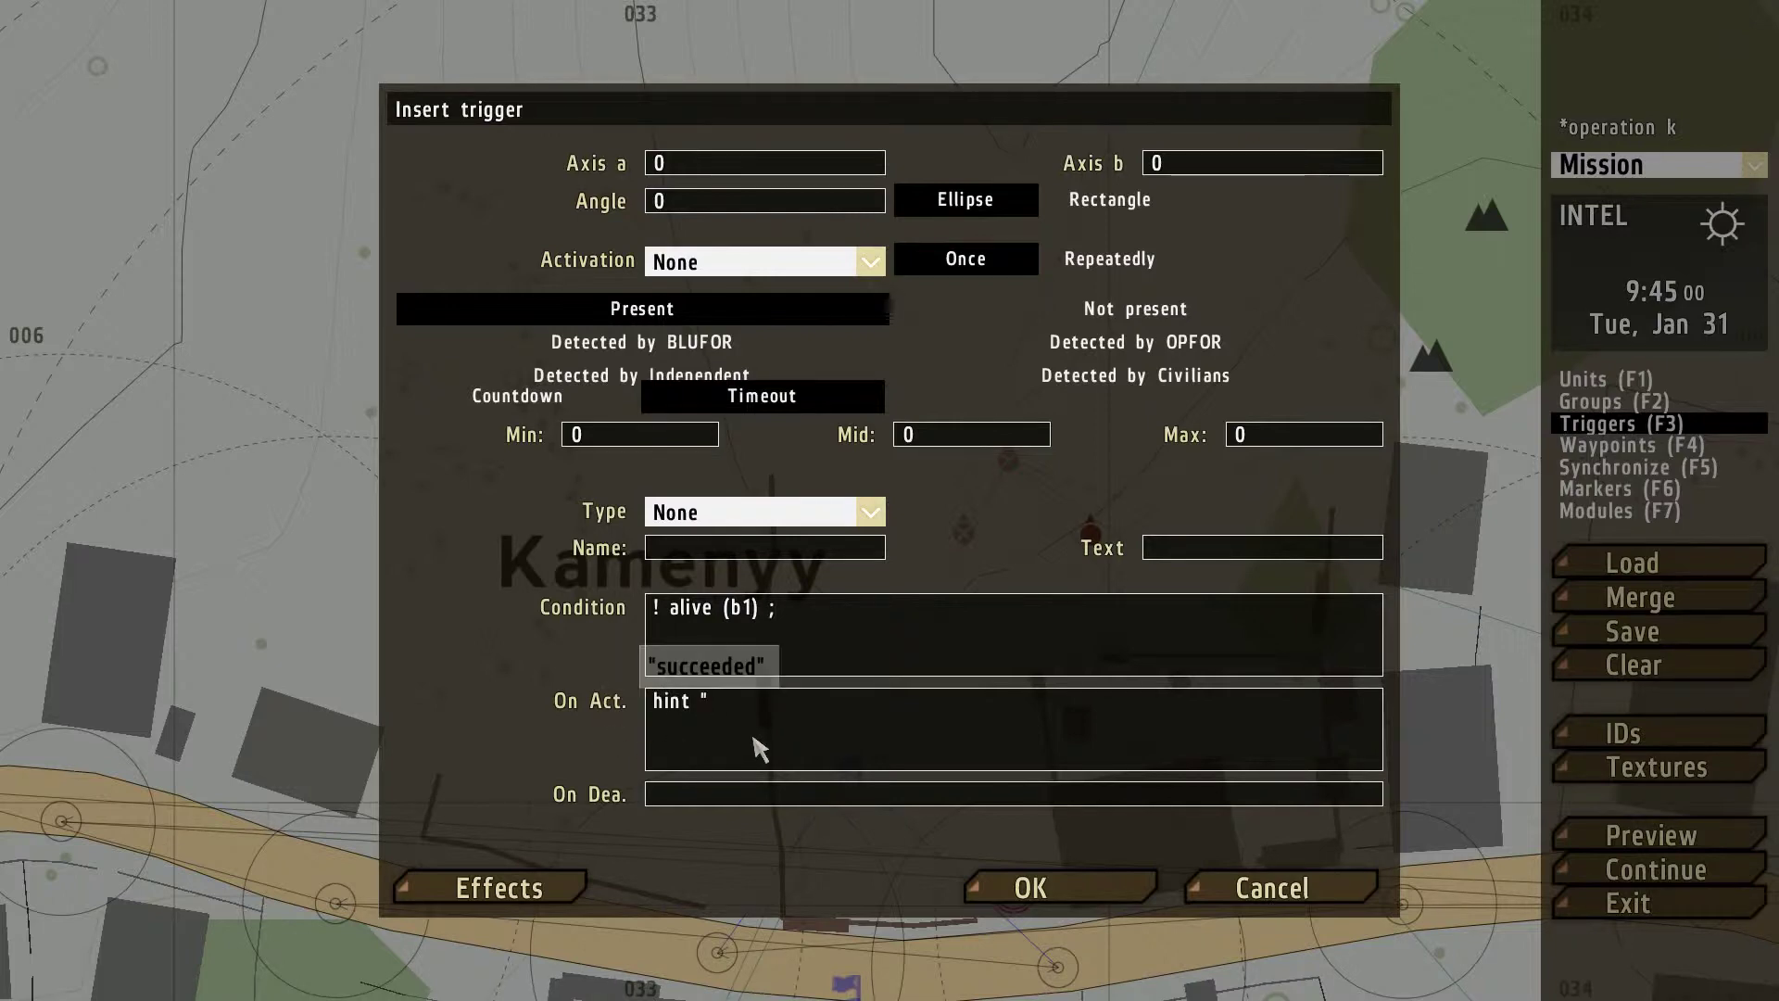
text(The Com)
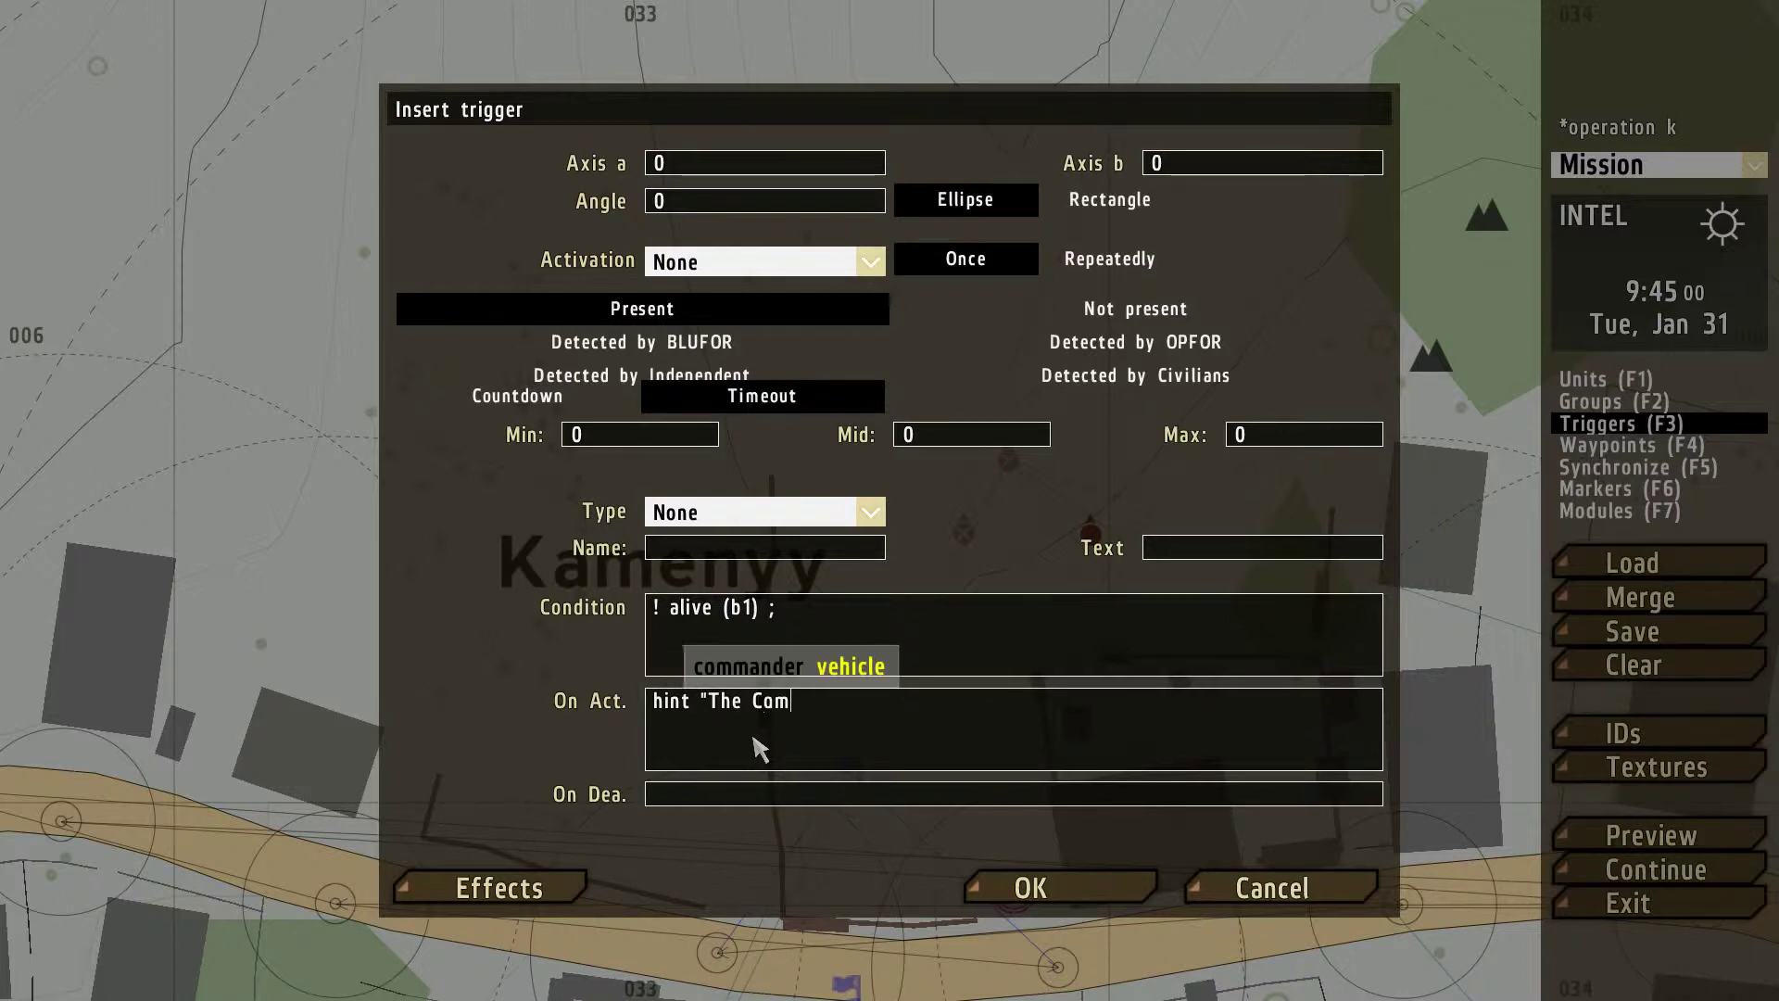
text(mander has b)
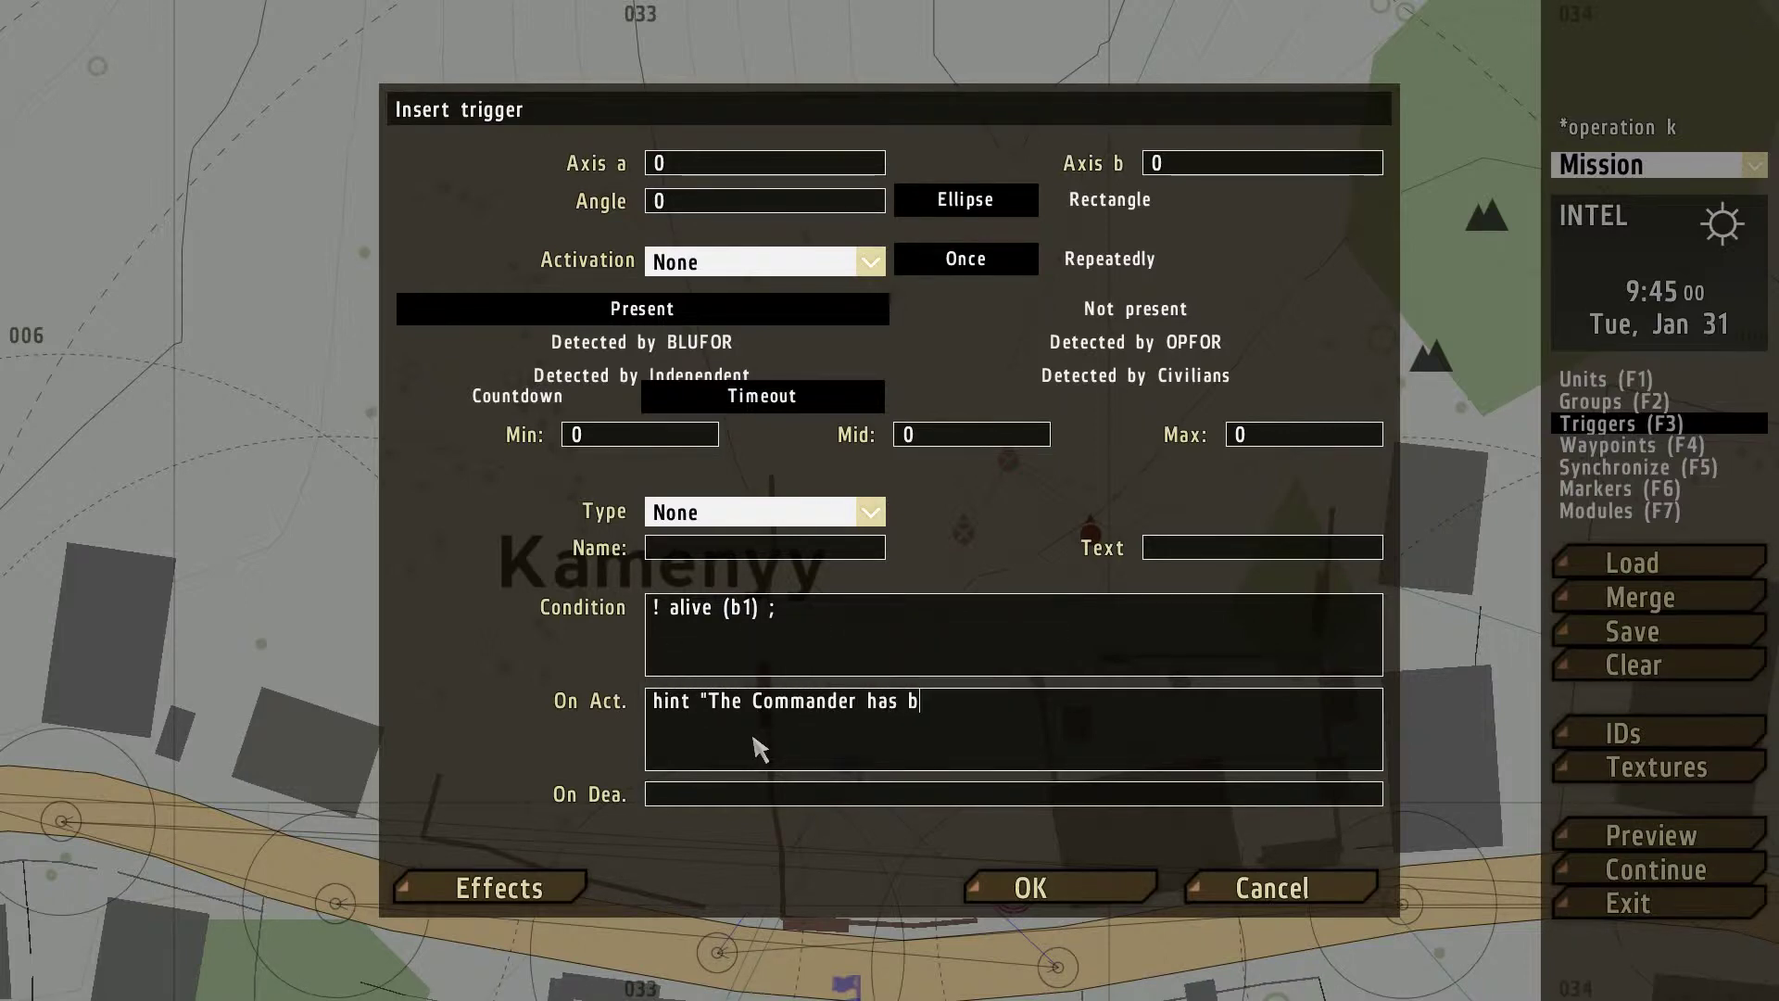
text(een terminated, well done!!")
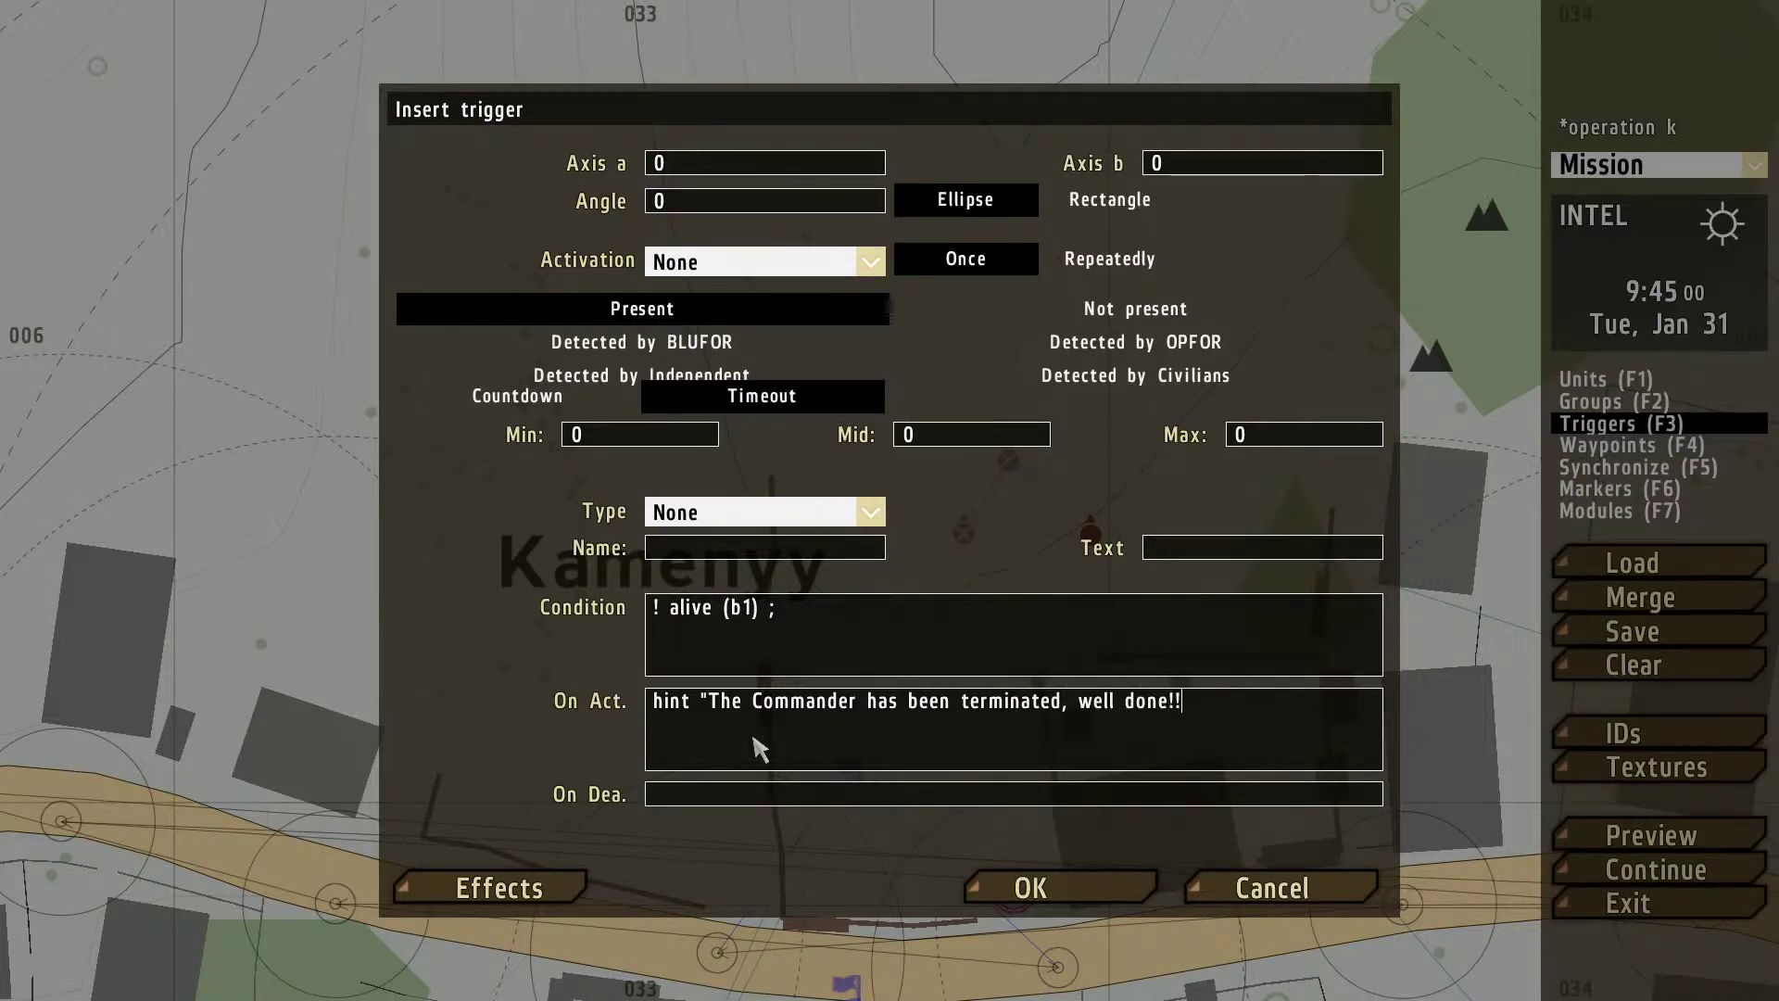
- Set the trigger's effect type to TEXT with the plain text "The Commander has been terminated"
click(501, 888)
click(888, 456)
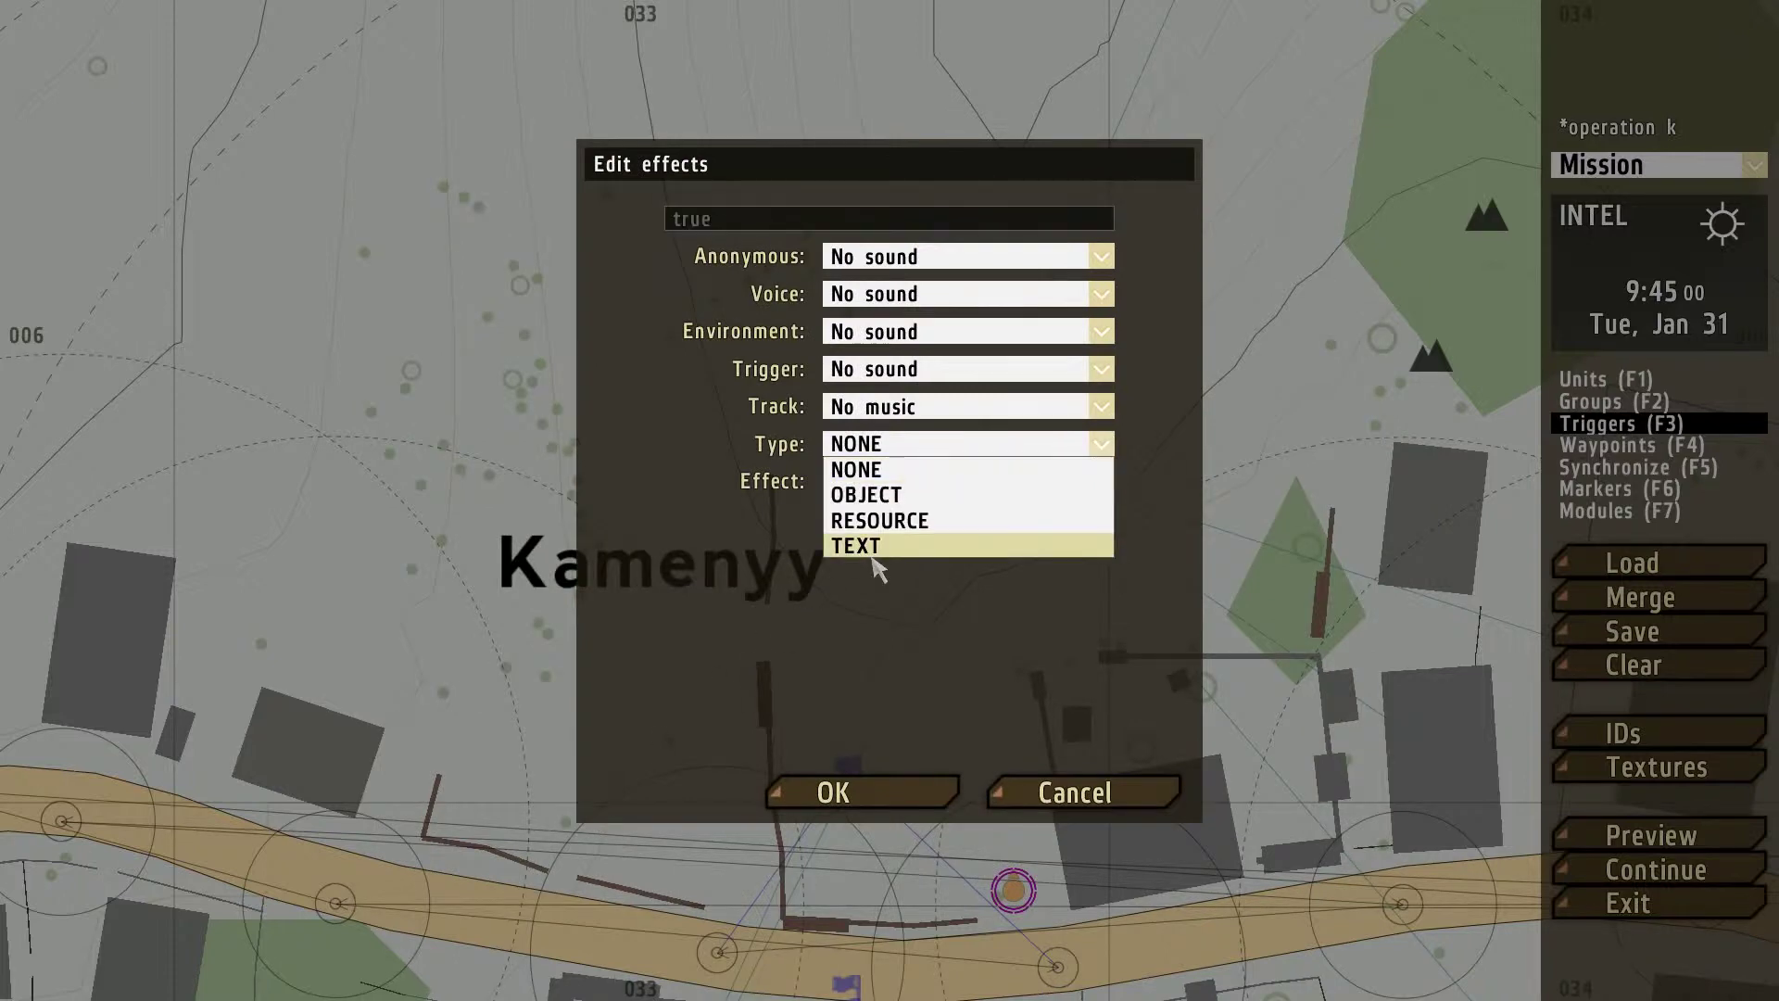
click(871, 543)
click(904, 521)
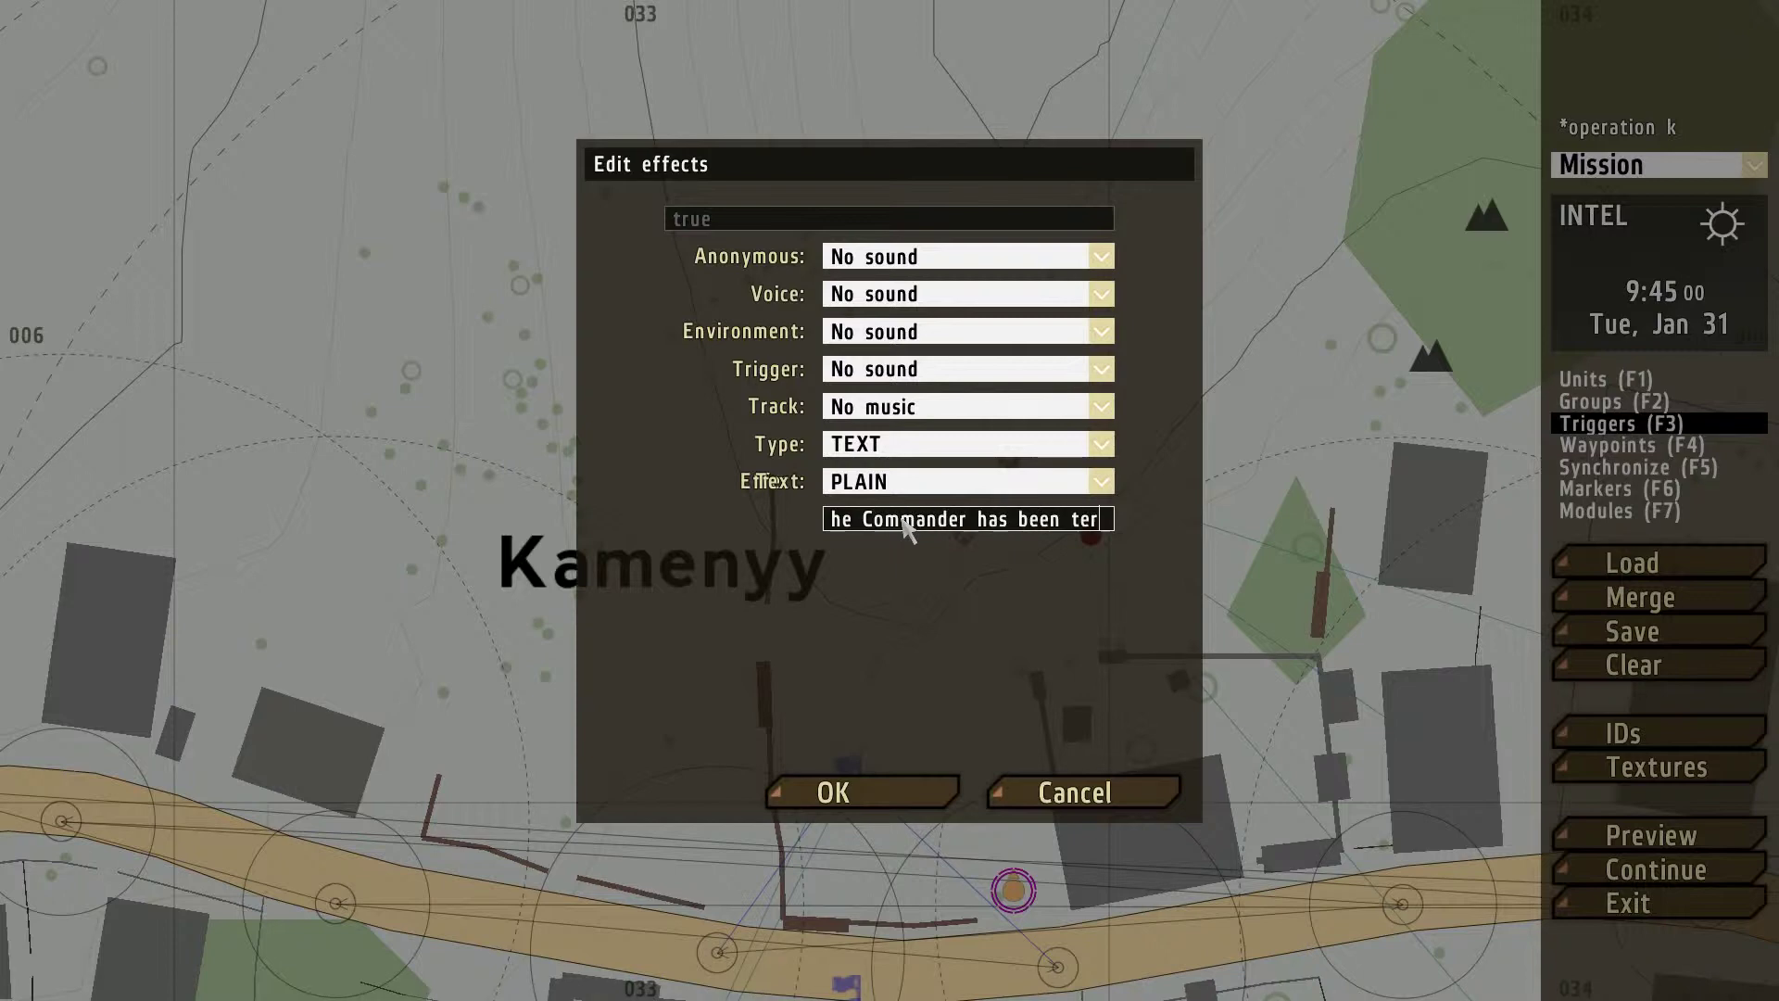
text(ed)
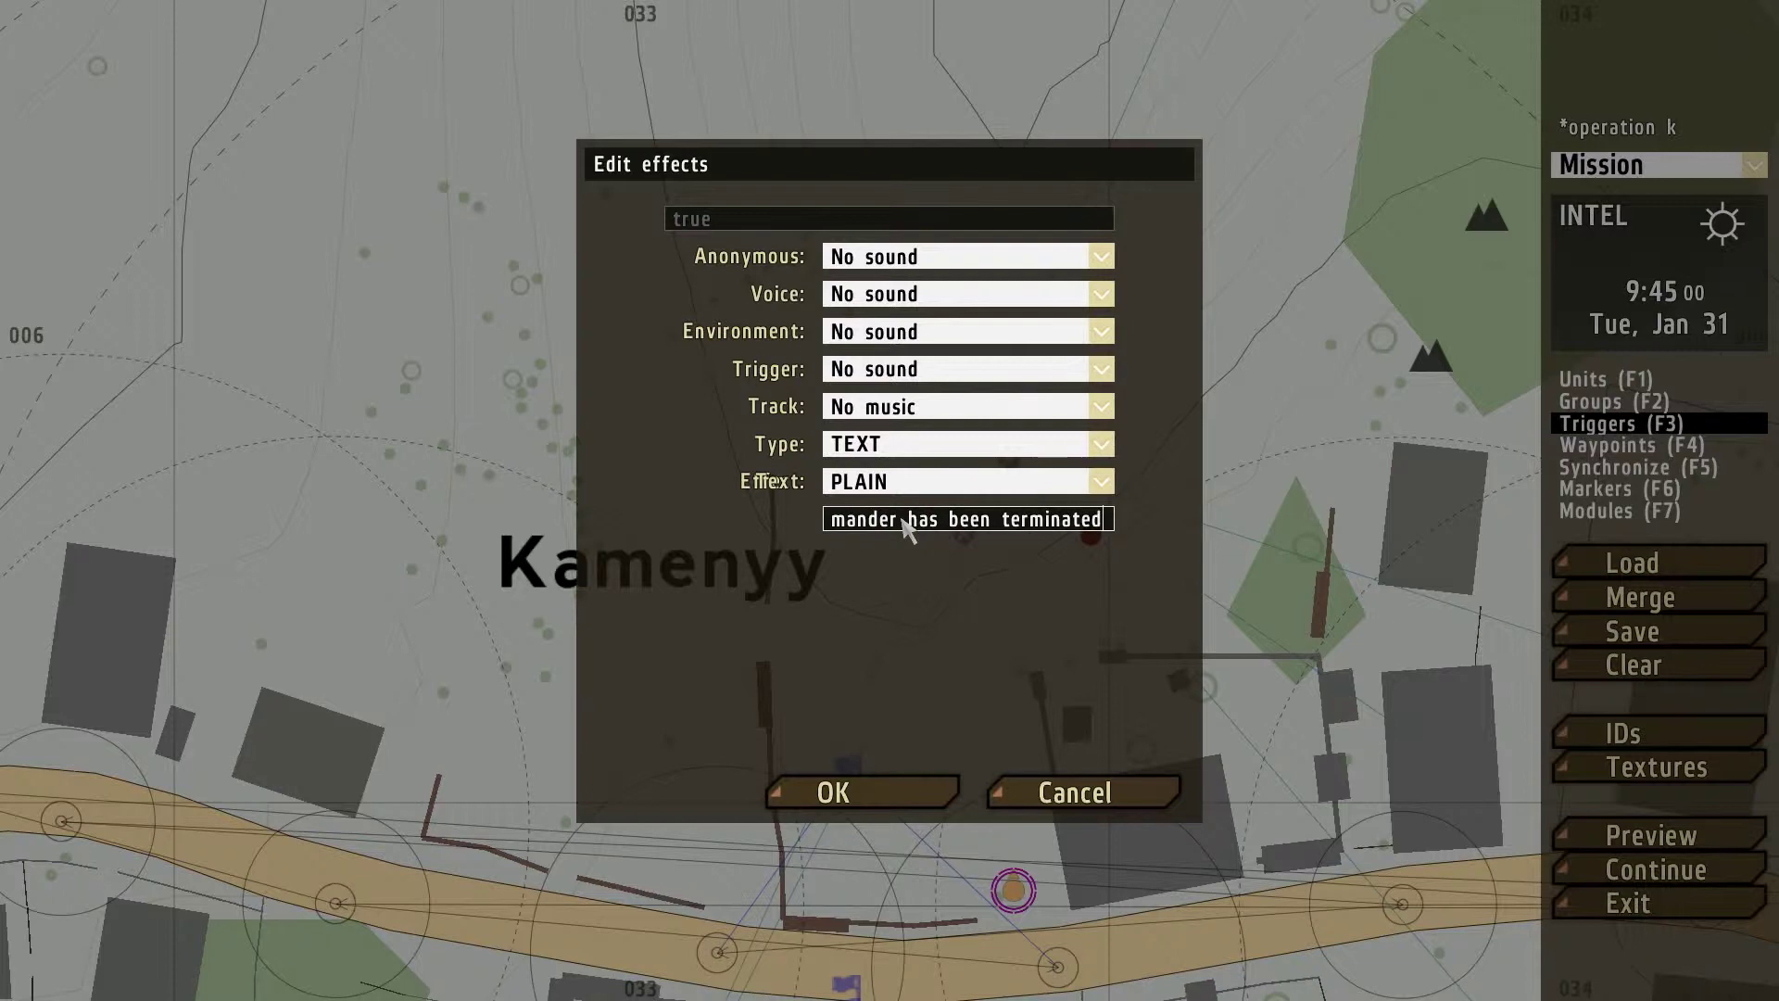
- Add the anonymous sound Radio noise 1 and the voice sound Beep to the trigger's effects, and confirm them
click(933, 266)
drag(1276, 292, 1275, 455)
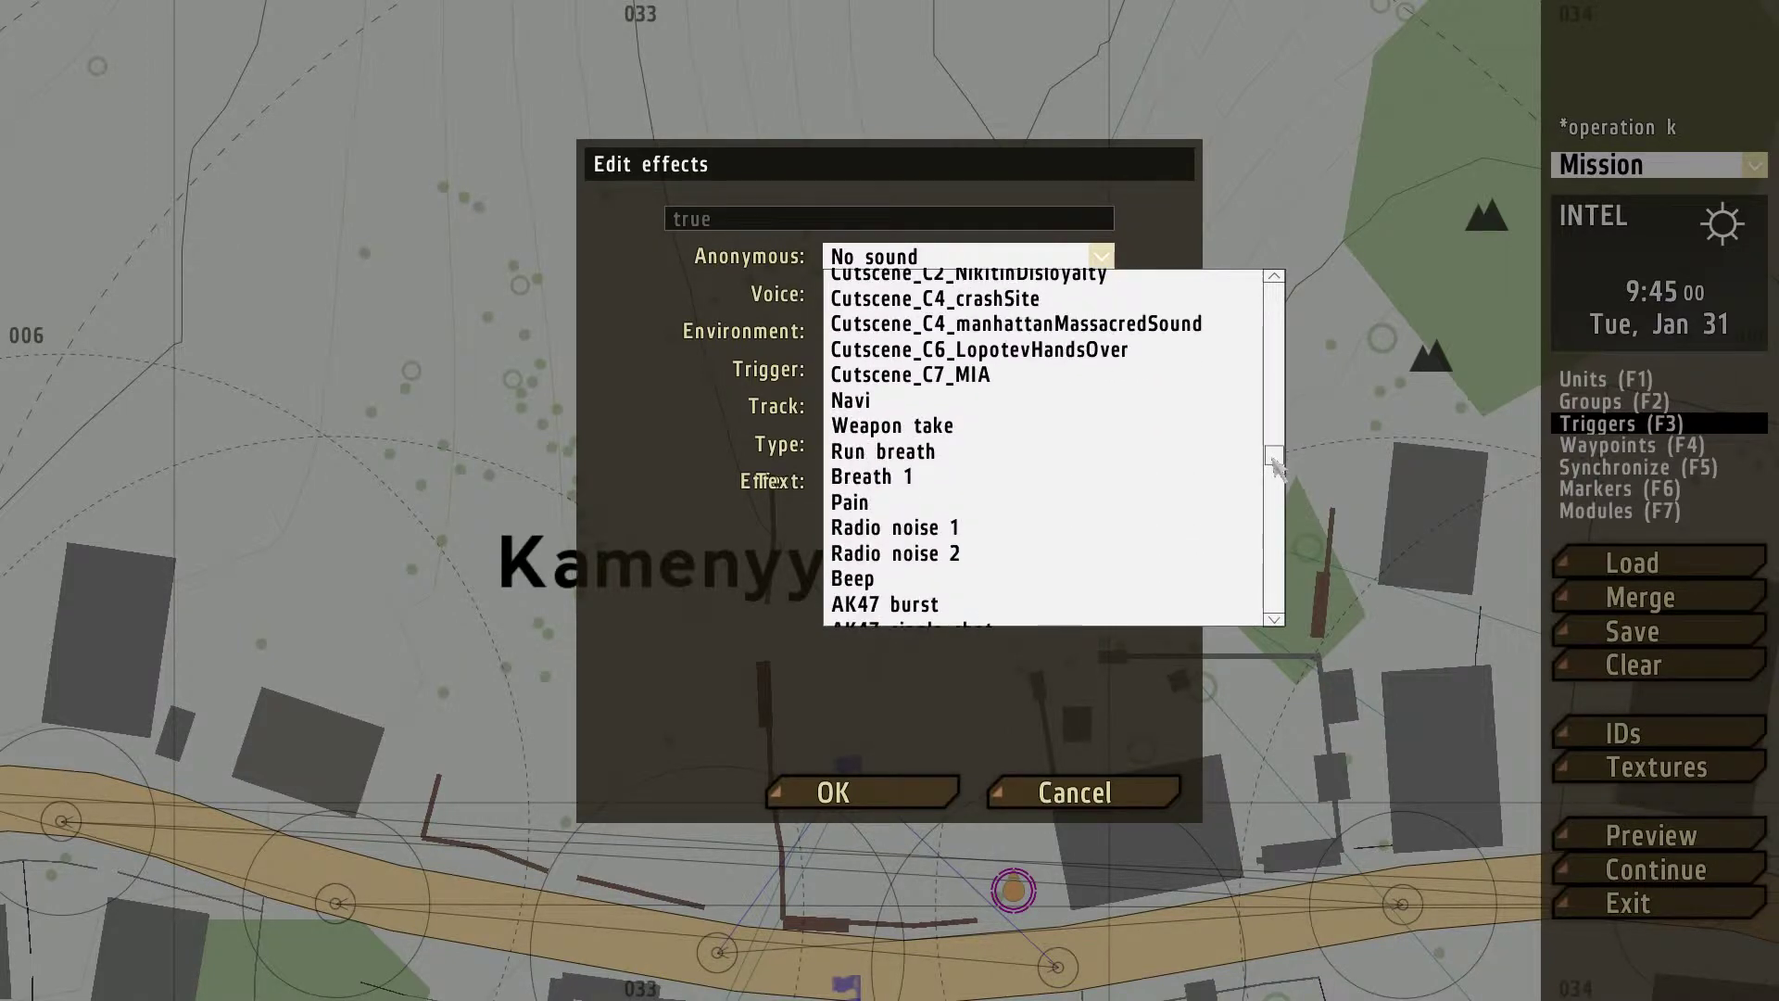
click(940, 527)
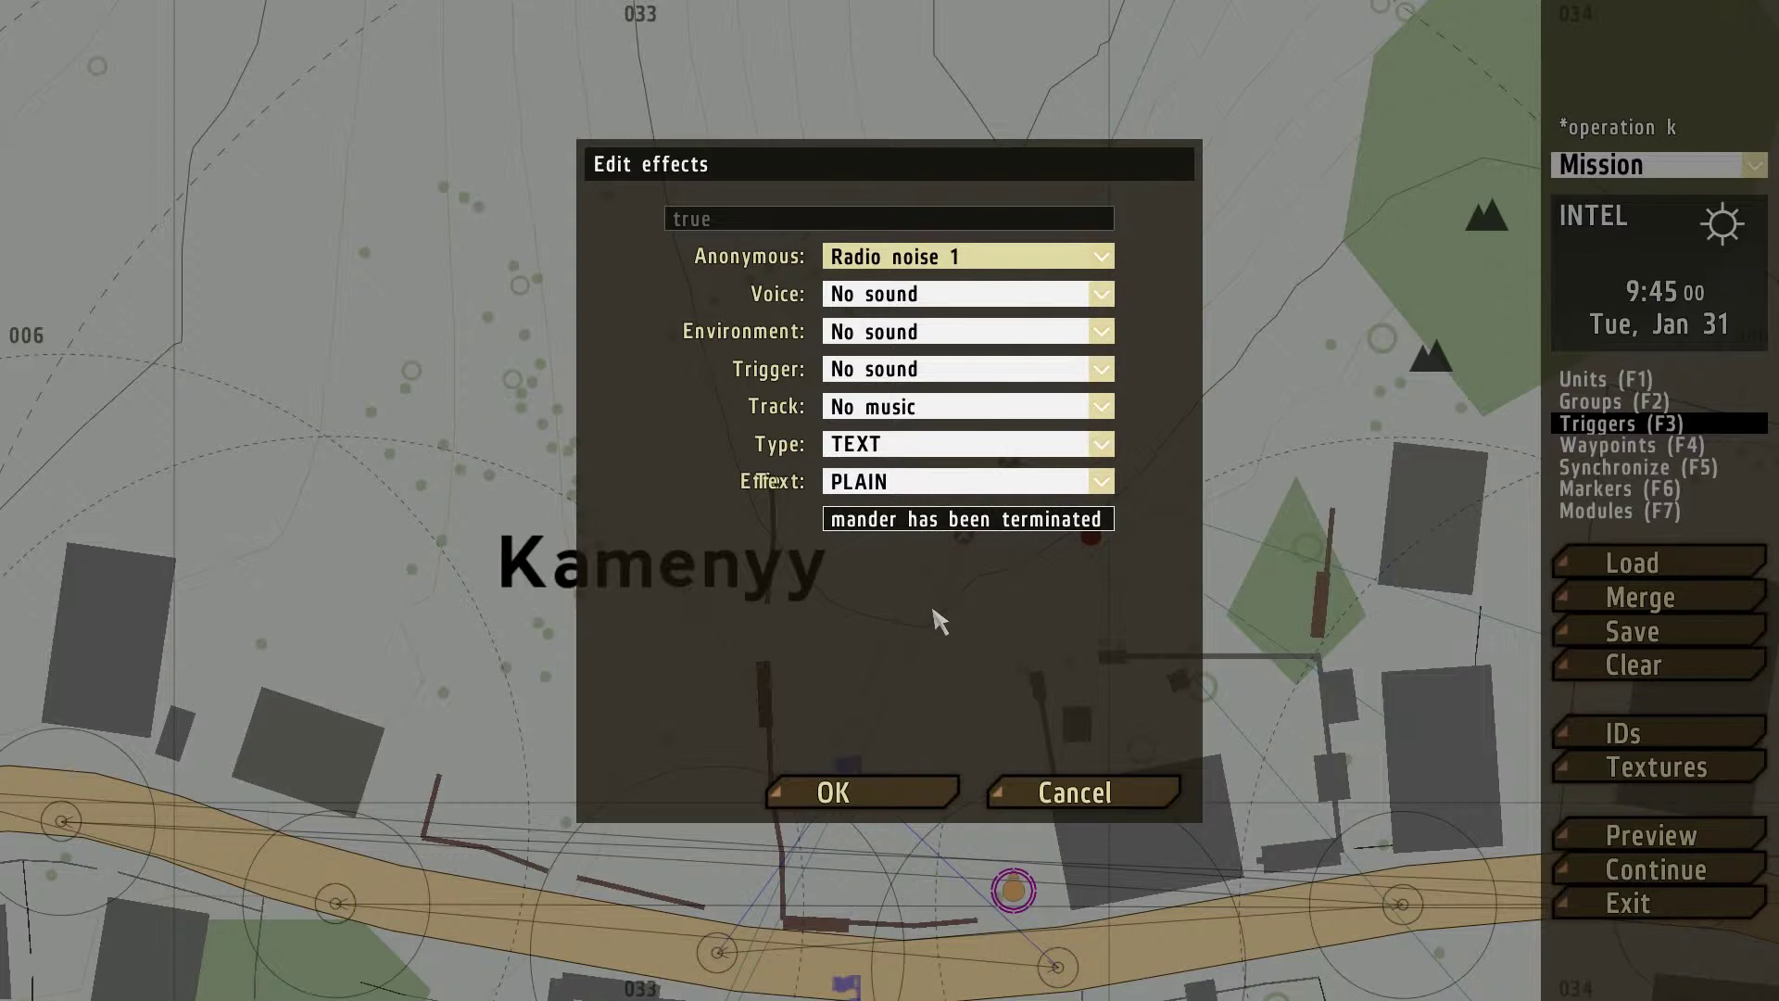
click(964, 296)
drag(1276, 343, 1255, 512)
scroll(1255, 513, up, 5)
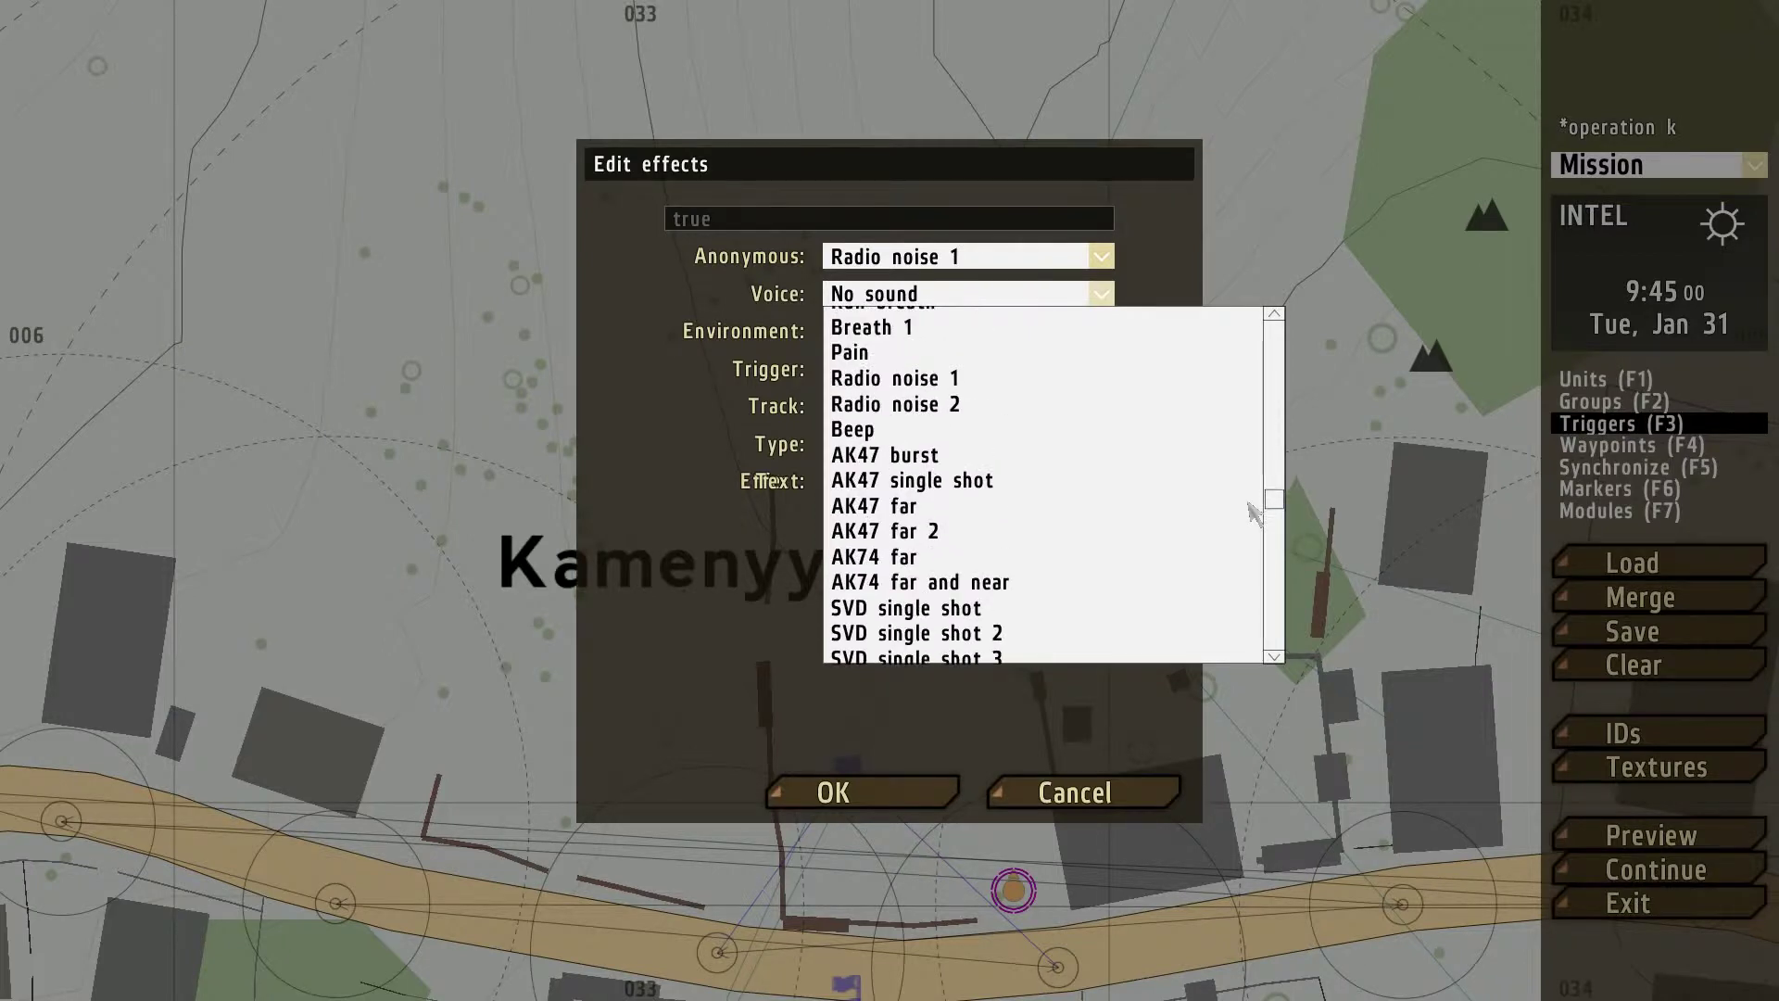
click(1006, 431)
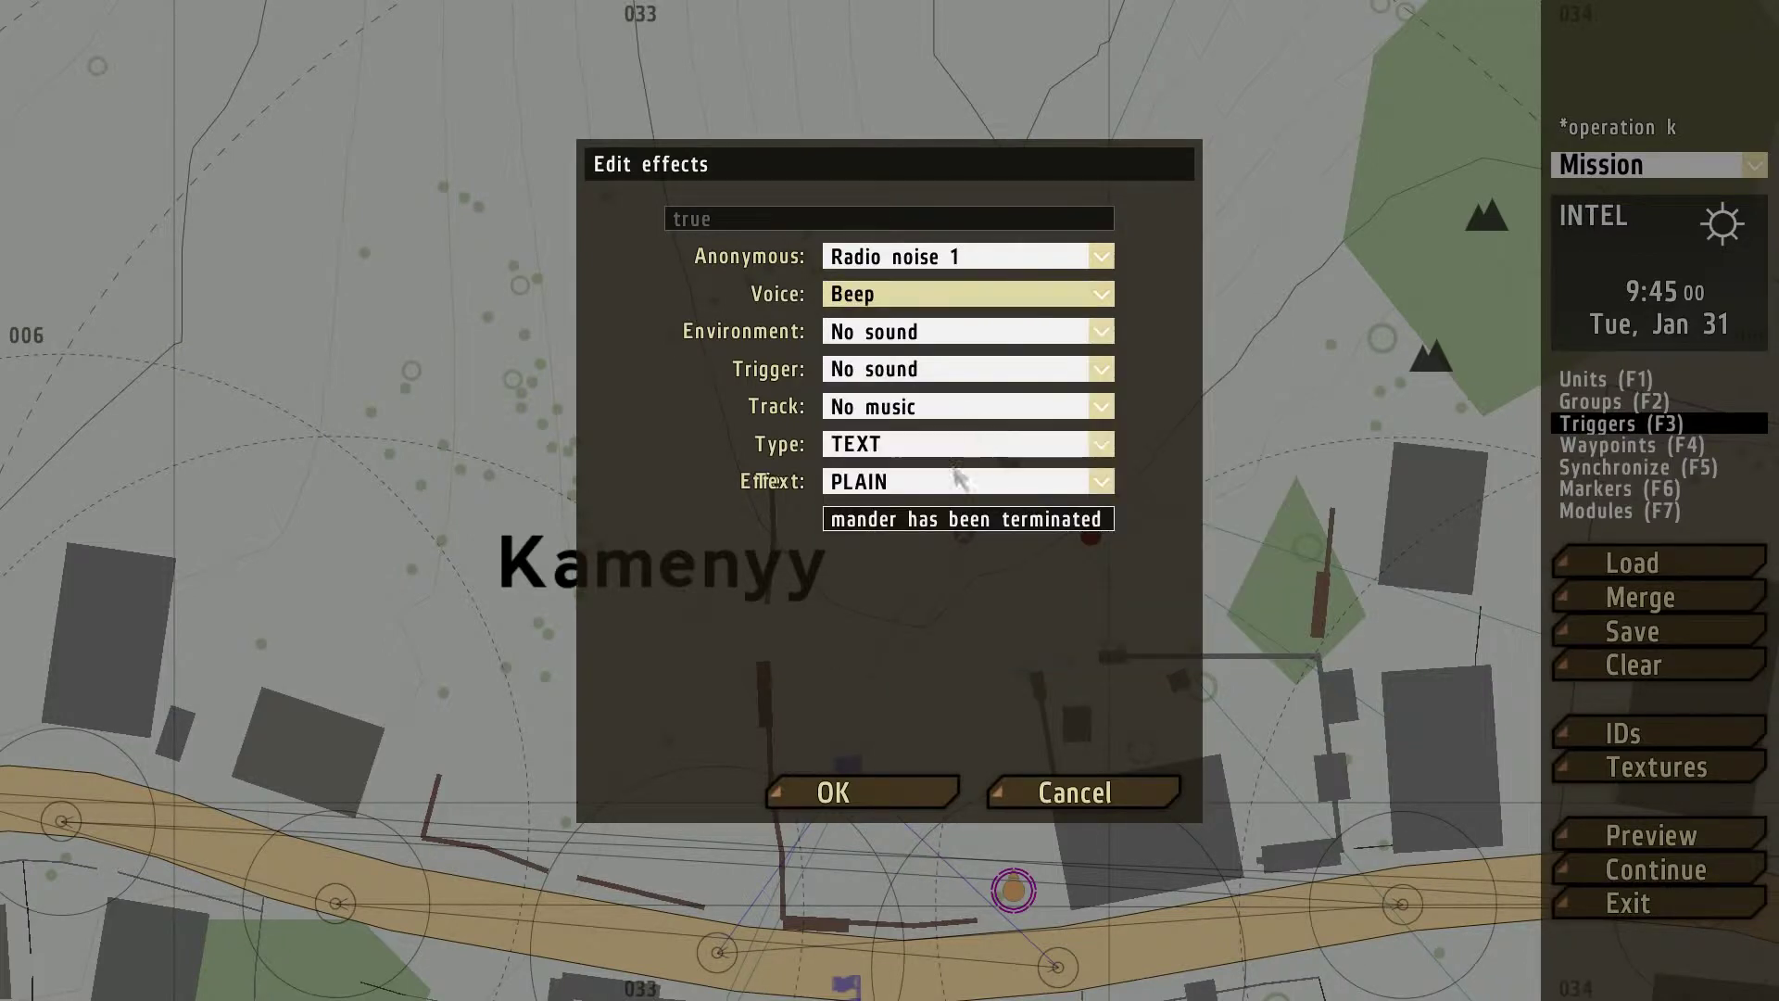
click(875, 795)
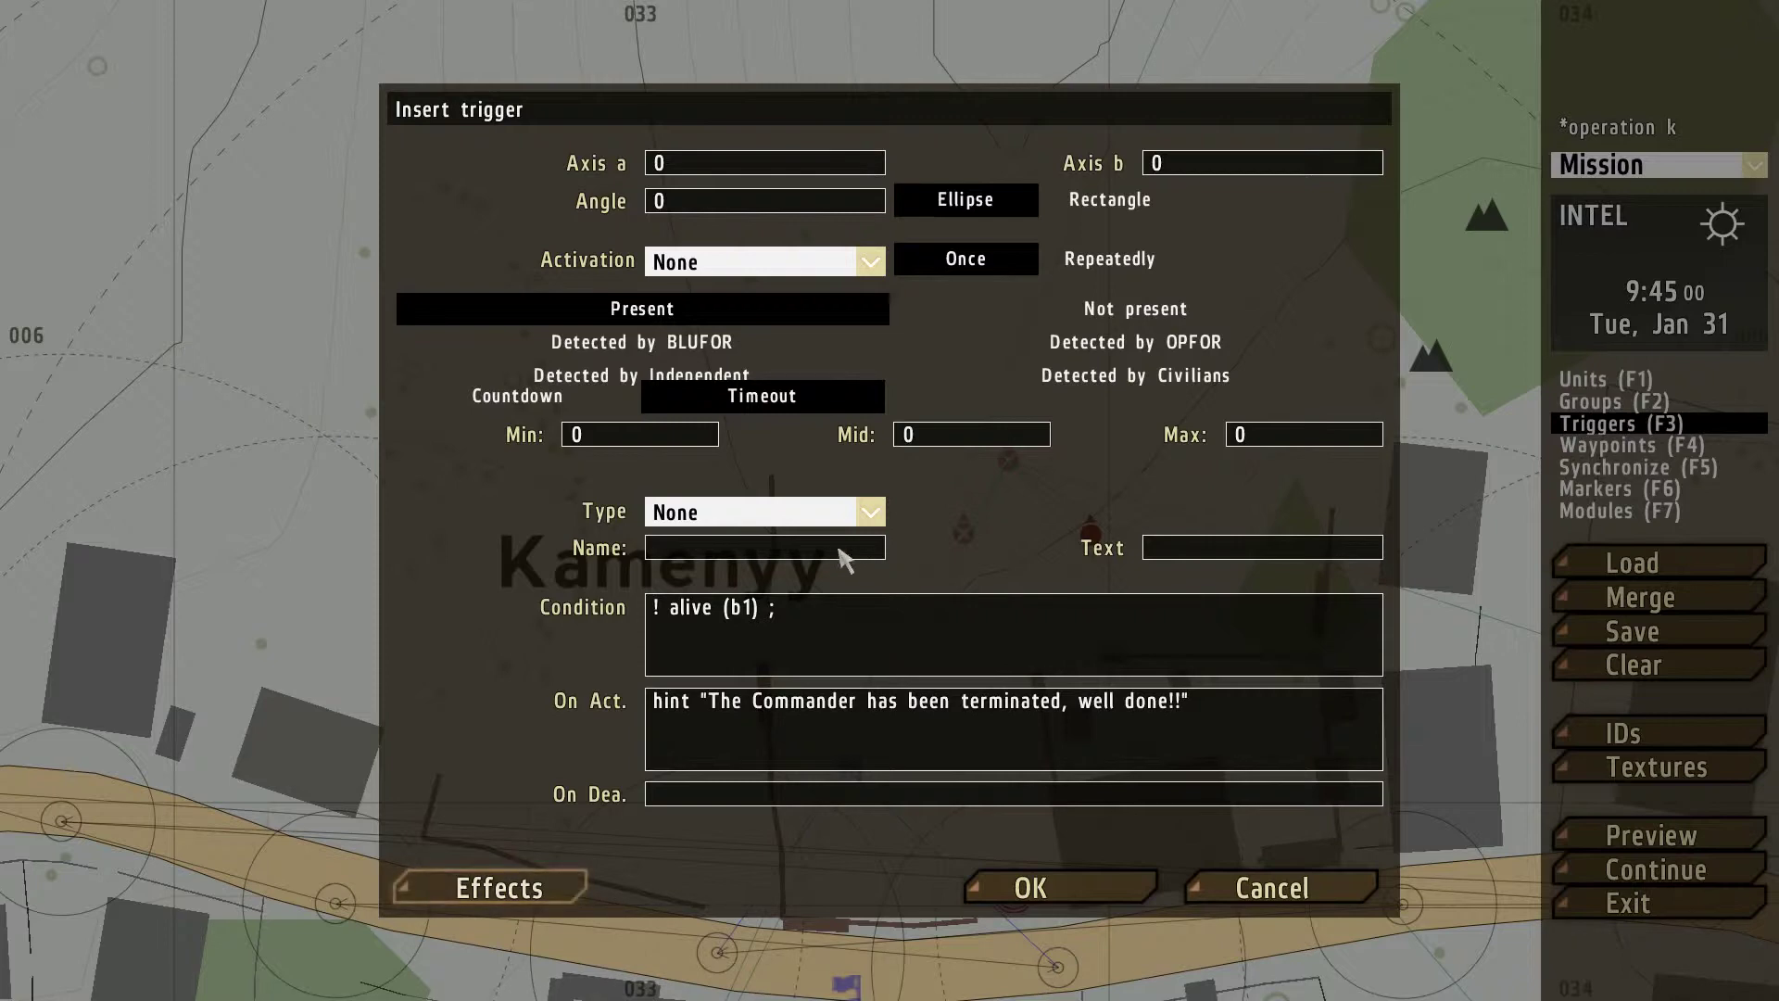
- Set the trigger's type to End #2 and place it on the map
click(755, 515)
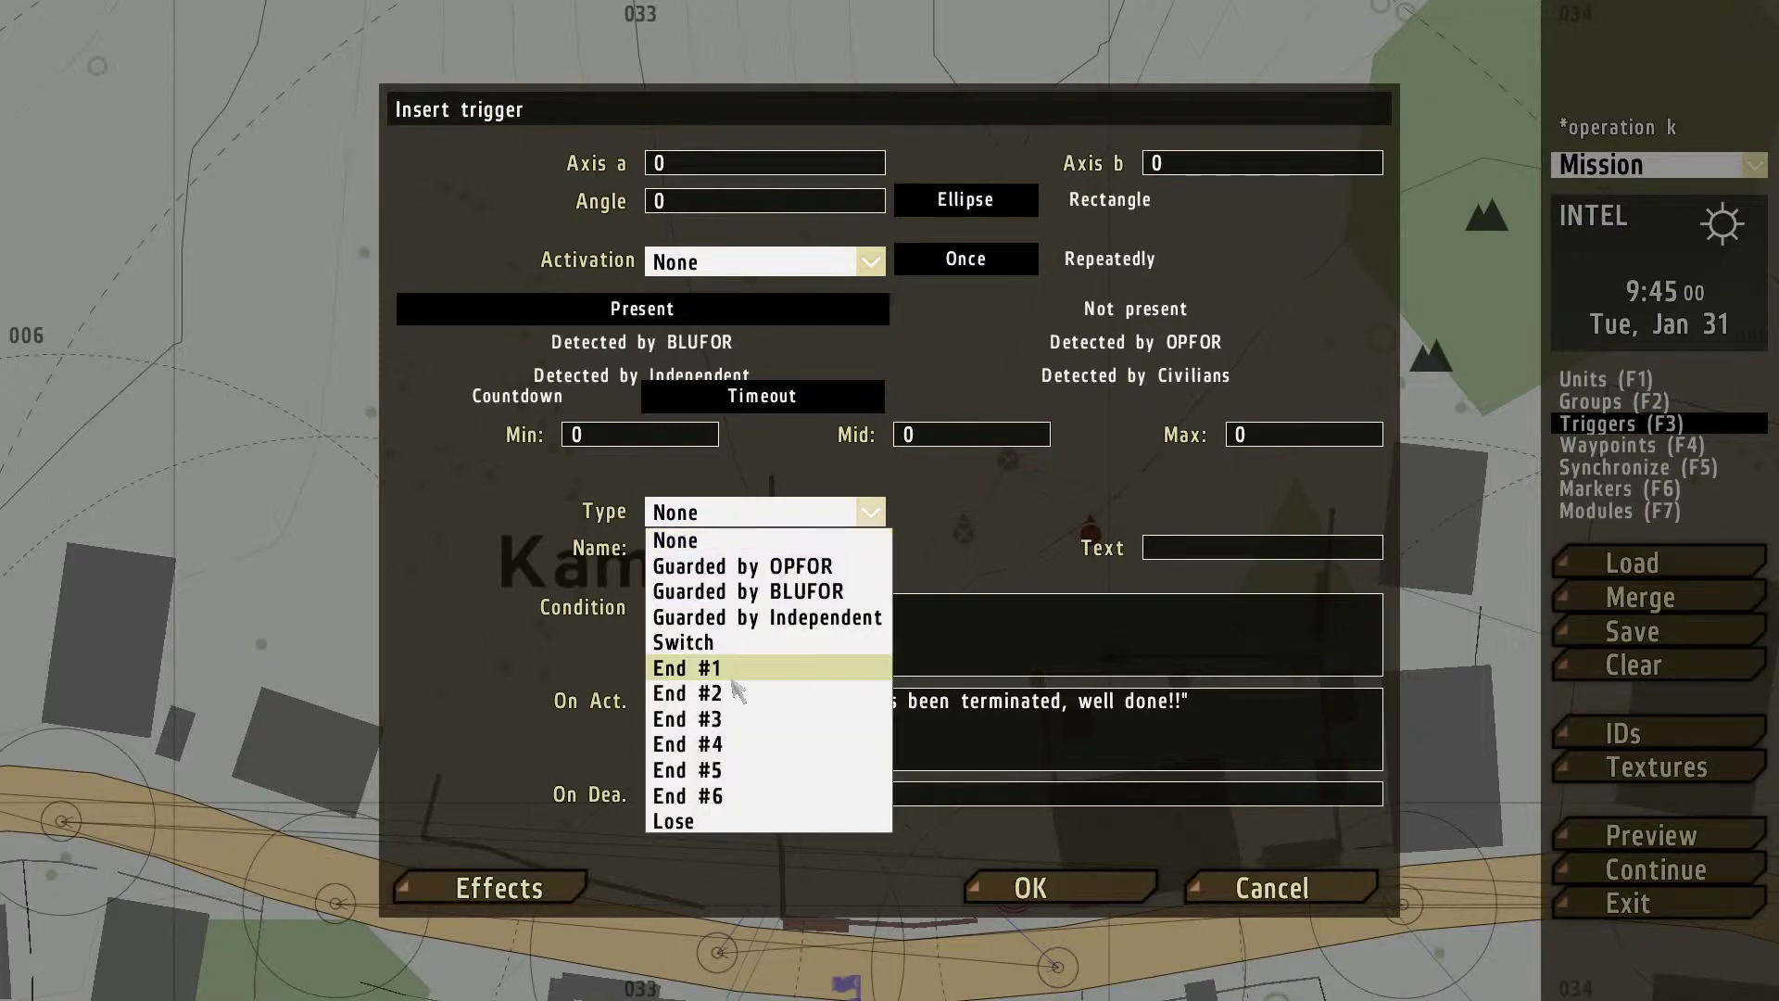
click(734, 695)
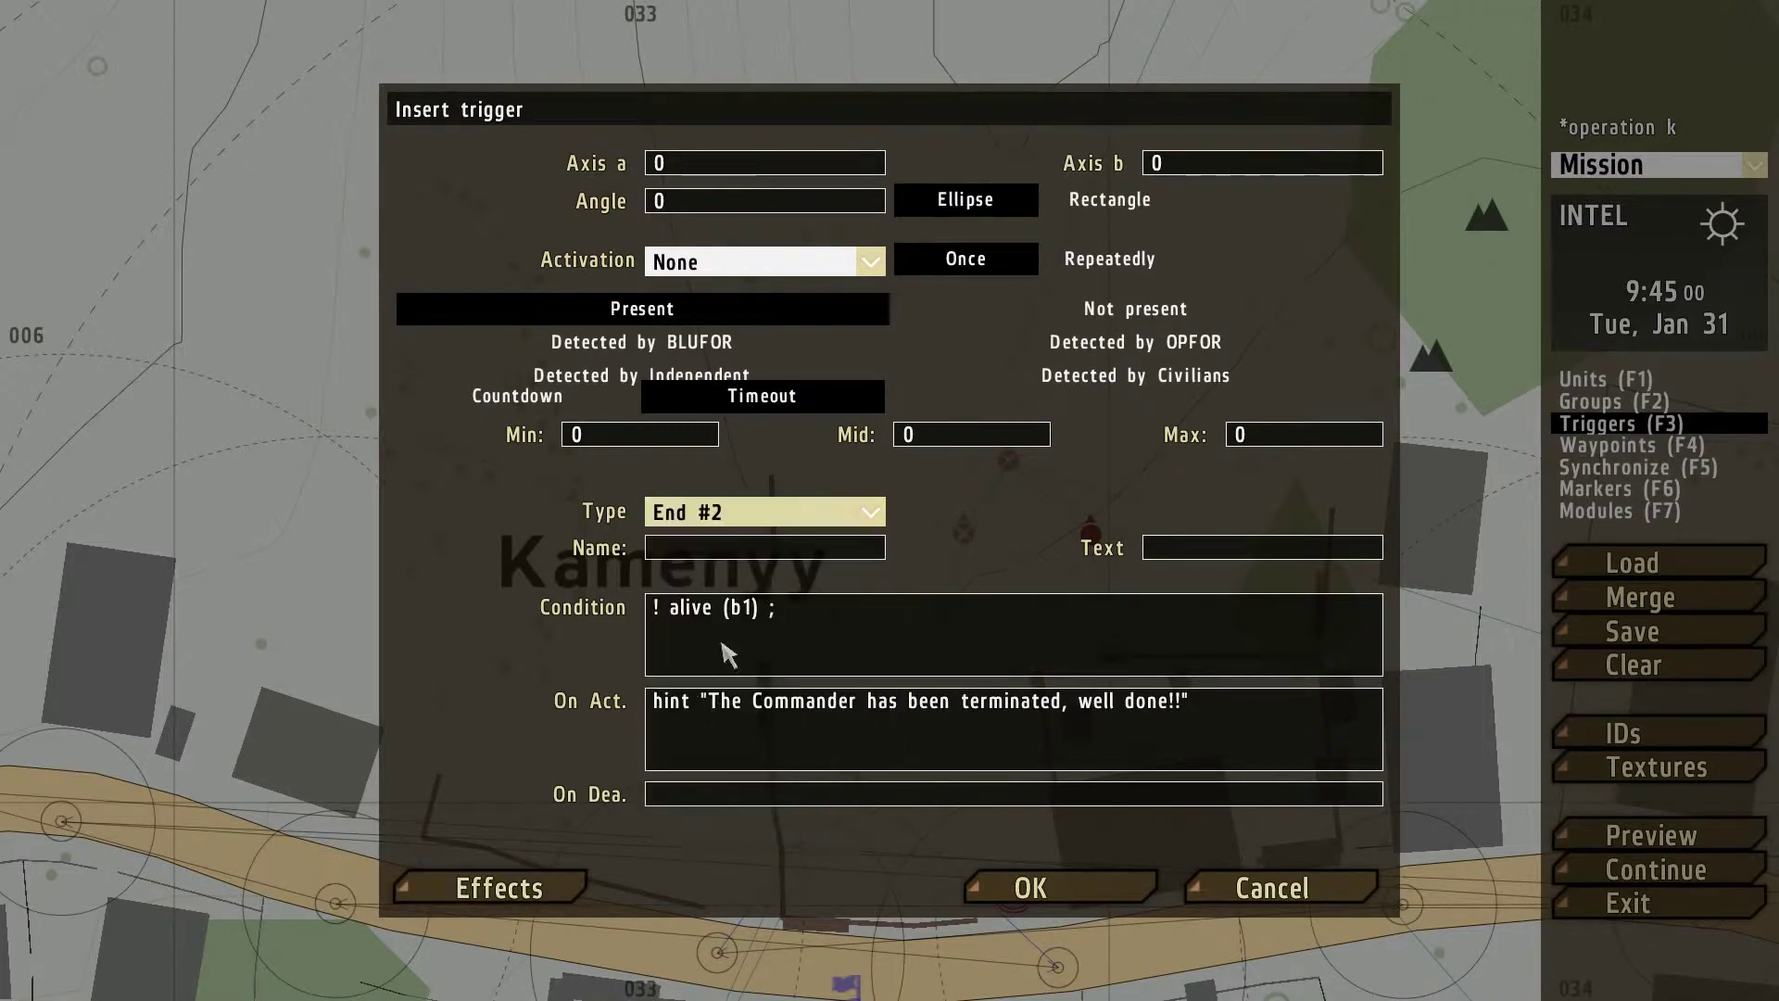
click(1031, 888)
- Examine the triggers around Kamenyy and check the settings of the OPFOR-not-present trigger just south of the main road
scroll(955, 779, down, 5)
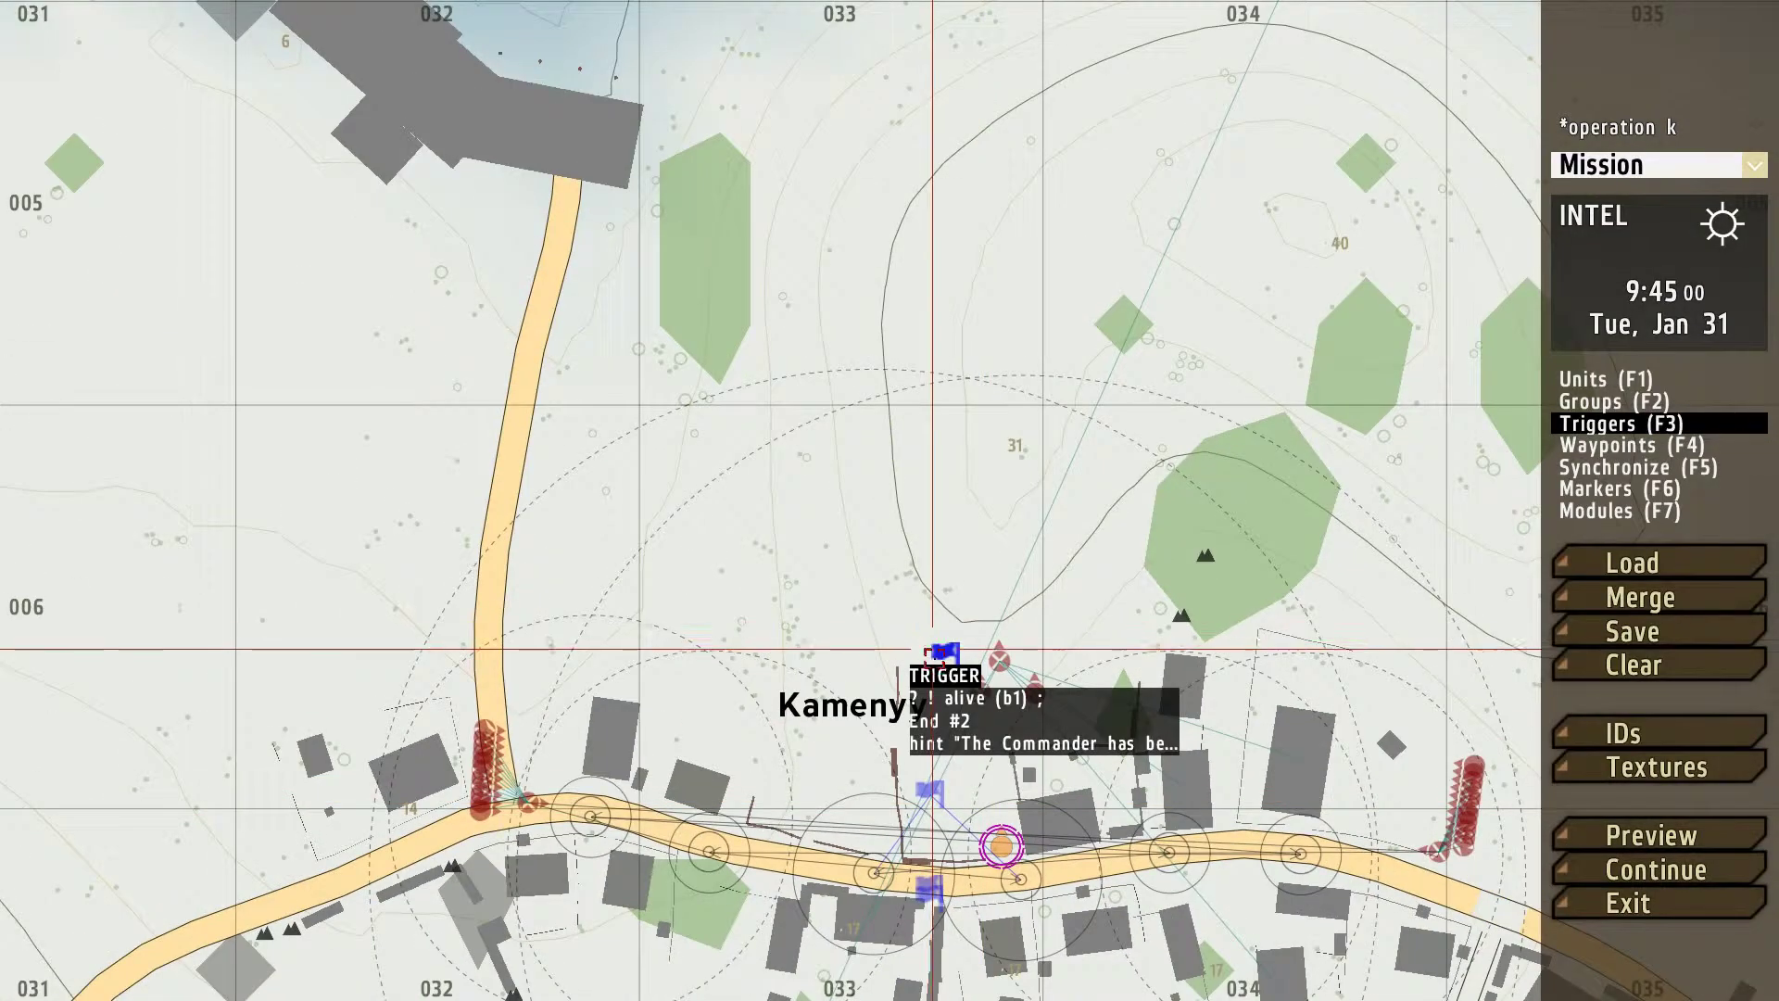
scroll(921, 658, down, 3)
scroll(967, 577, up, 6)
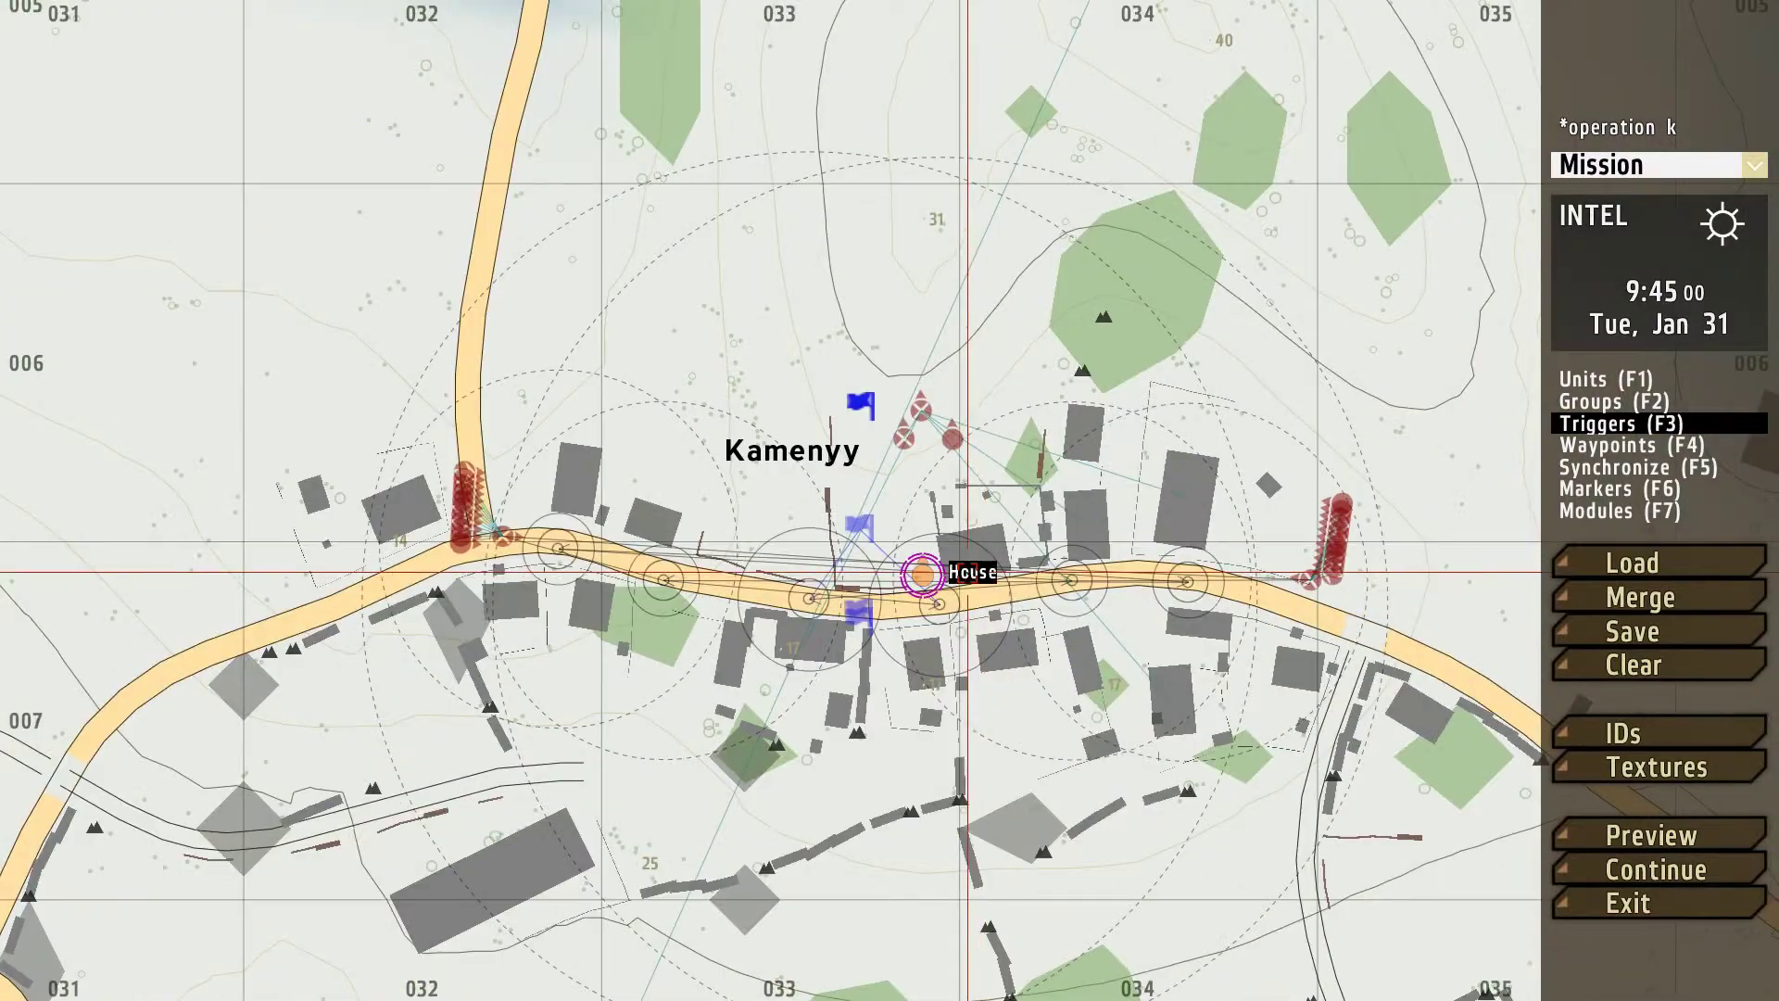
scroll(967, 576, down, 8)
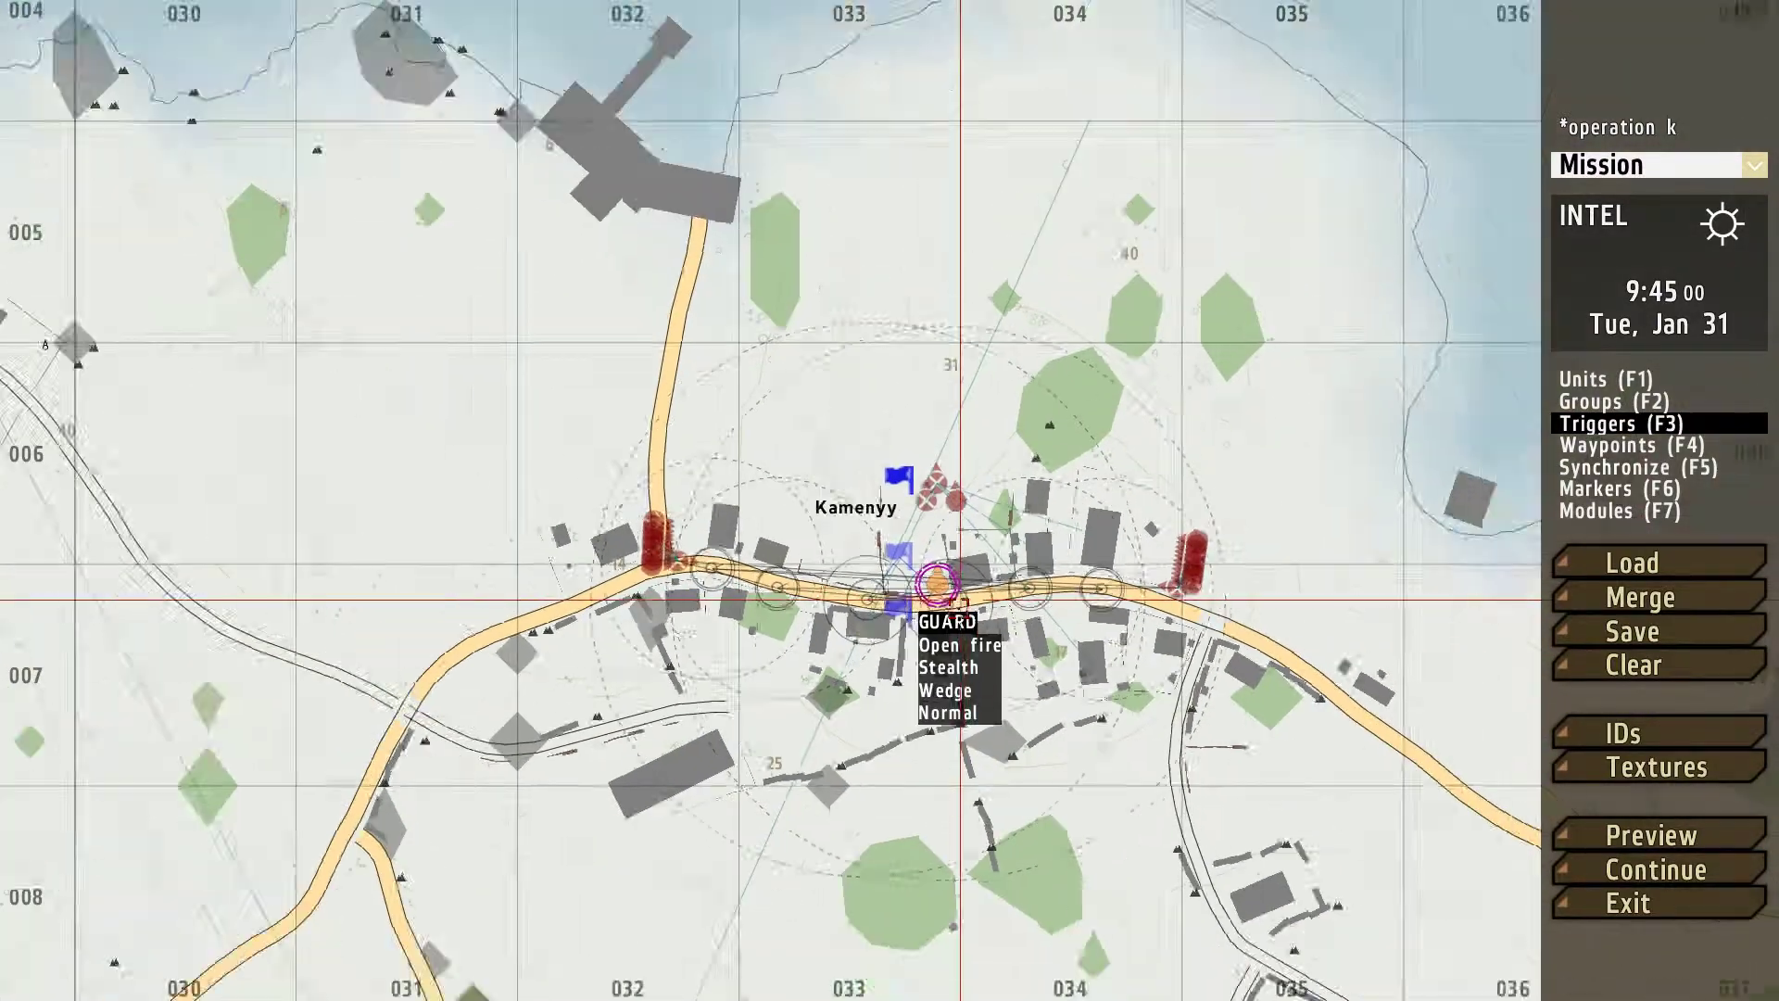
scroll(963, 688, up, 6)
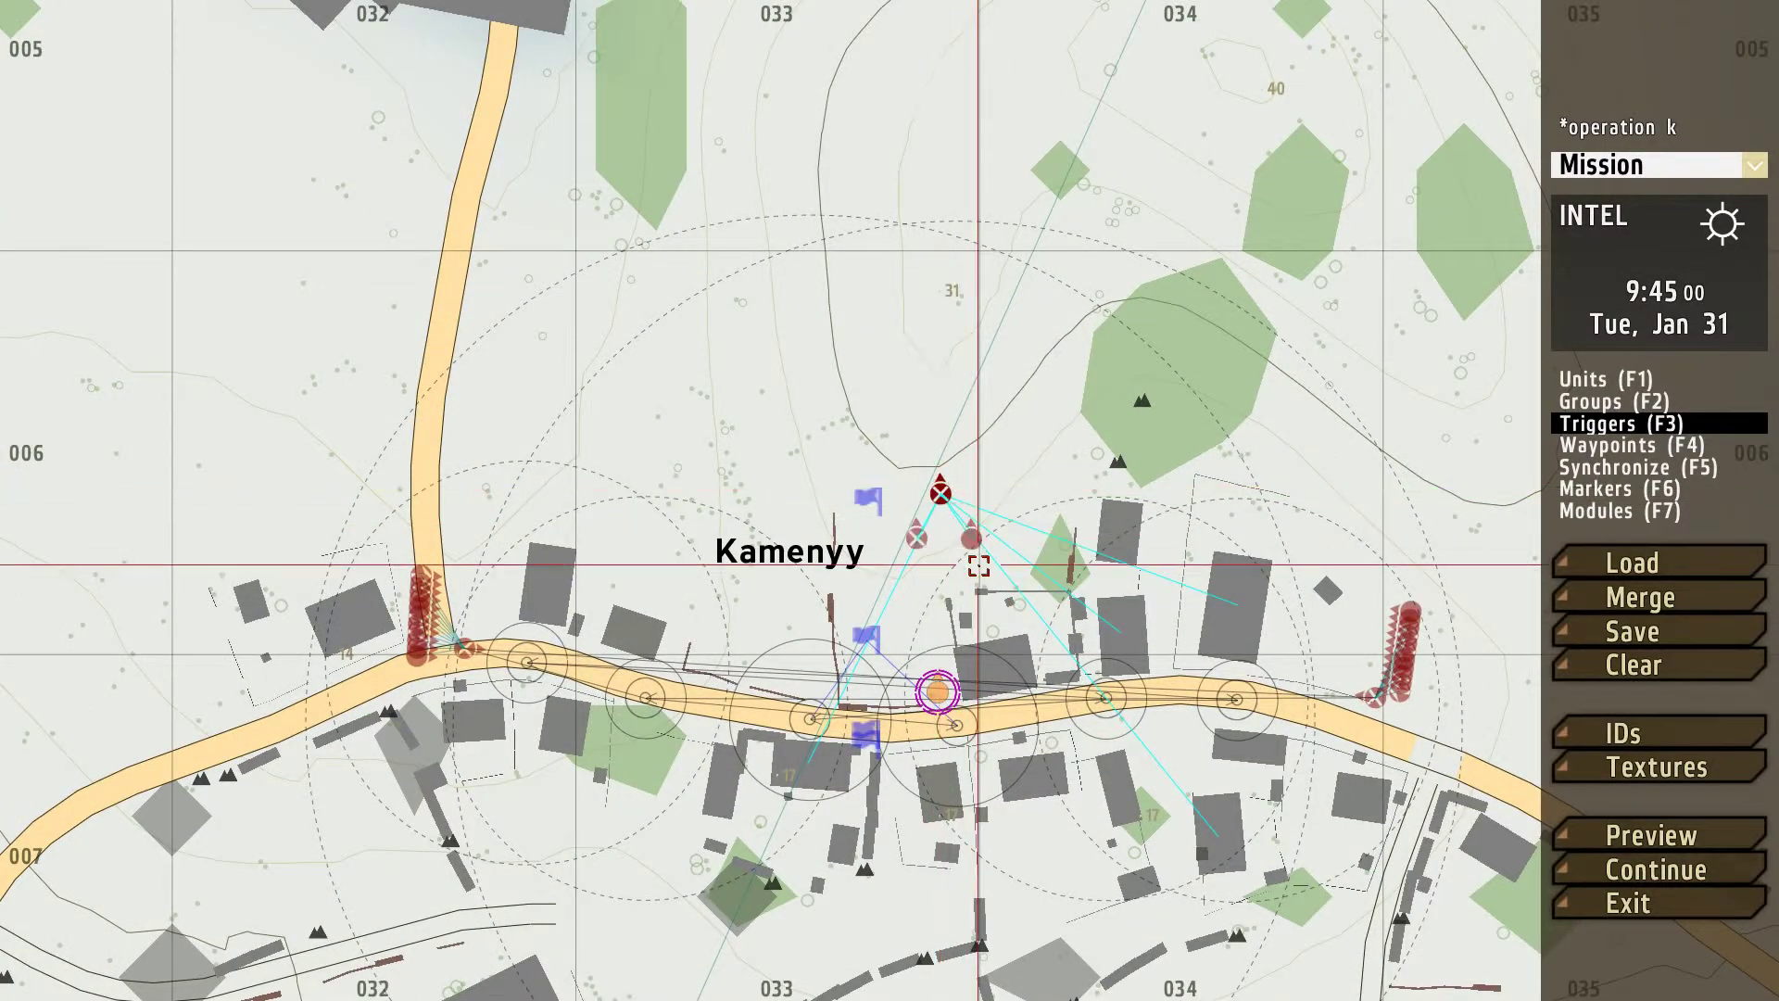
scroll(1018, 609, down, 3)
scroll(1019, 609, down, 3)
scroll(1029, 602, up, 3)
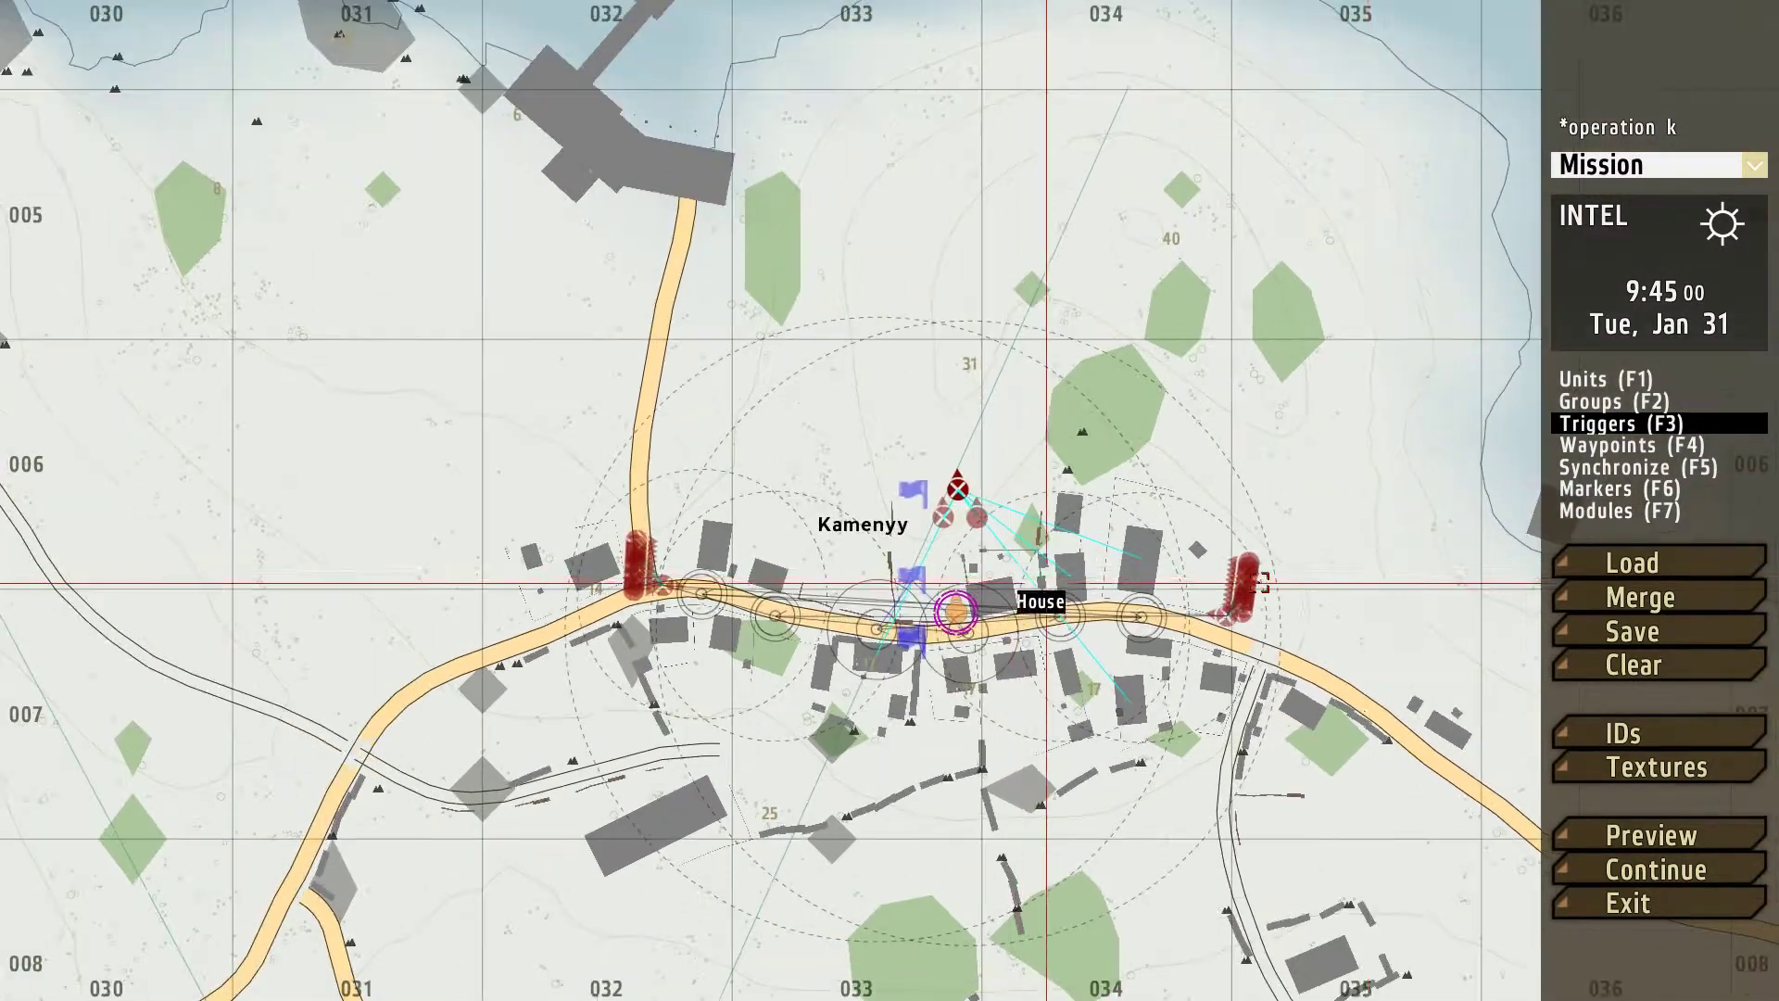
scroll(939, 404, up, 3)
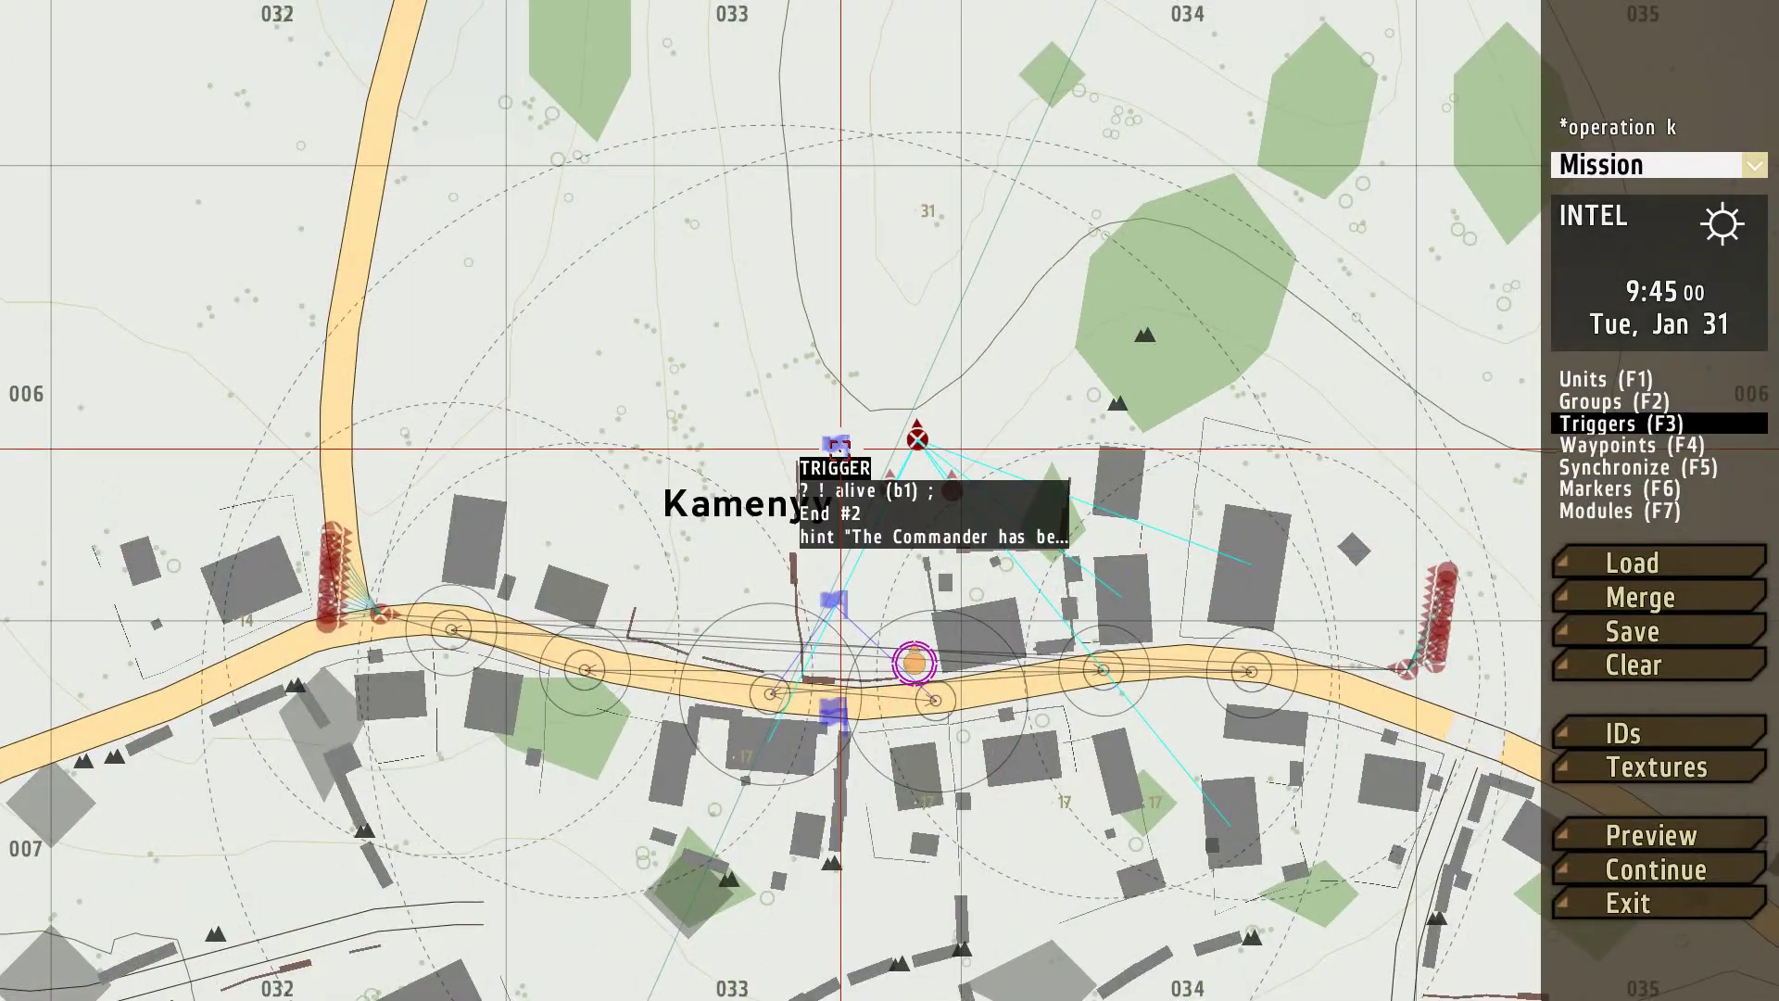
scroll(821, 550, down, 5)
scroll(821, 550, down, 3)
scroll(818, 575, up, 8)
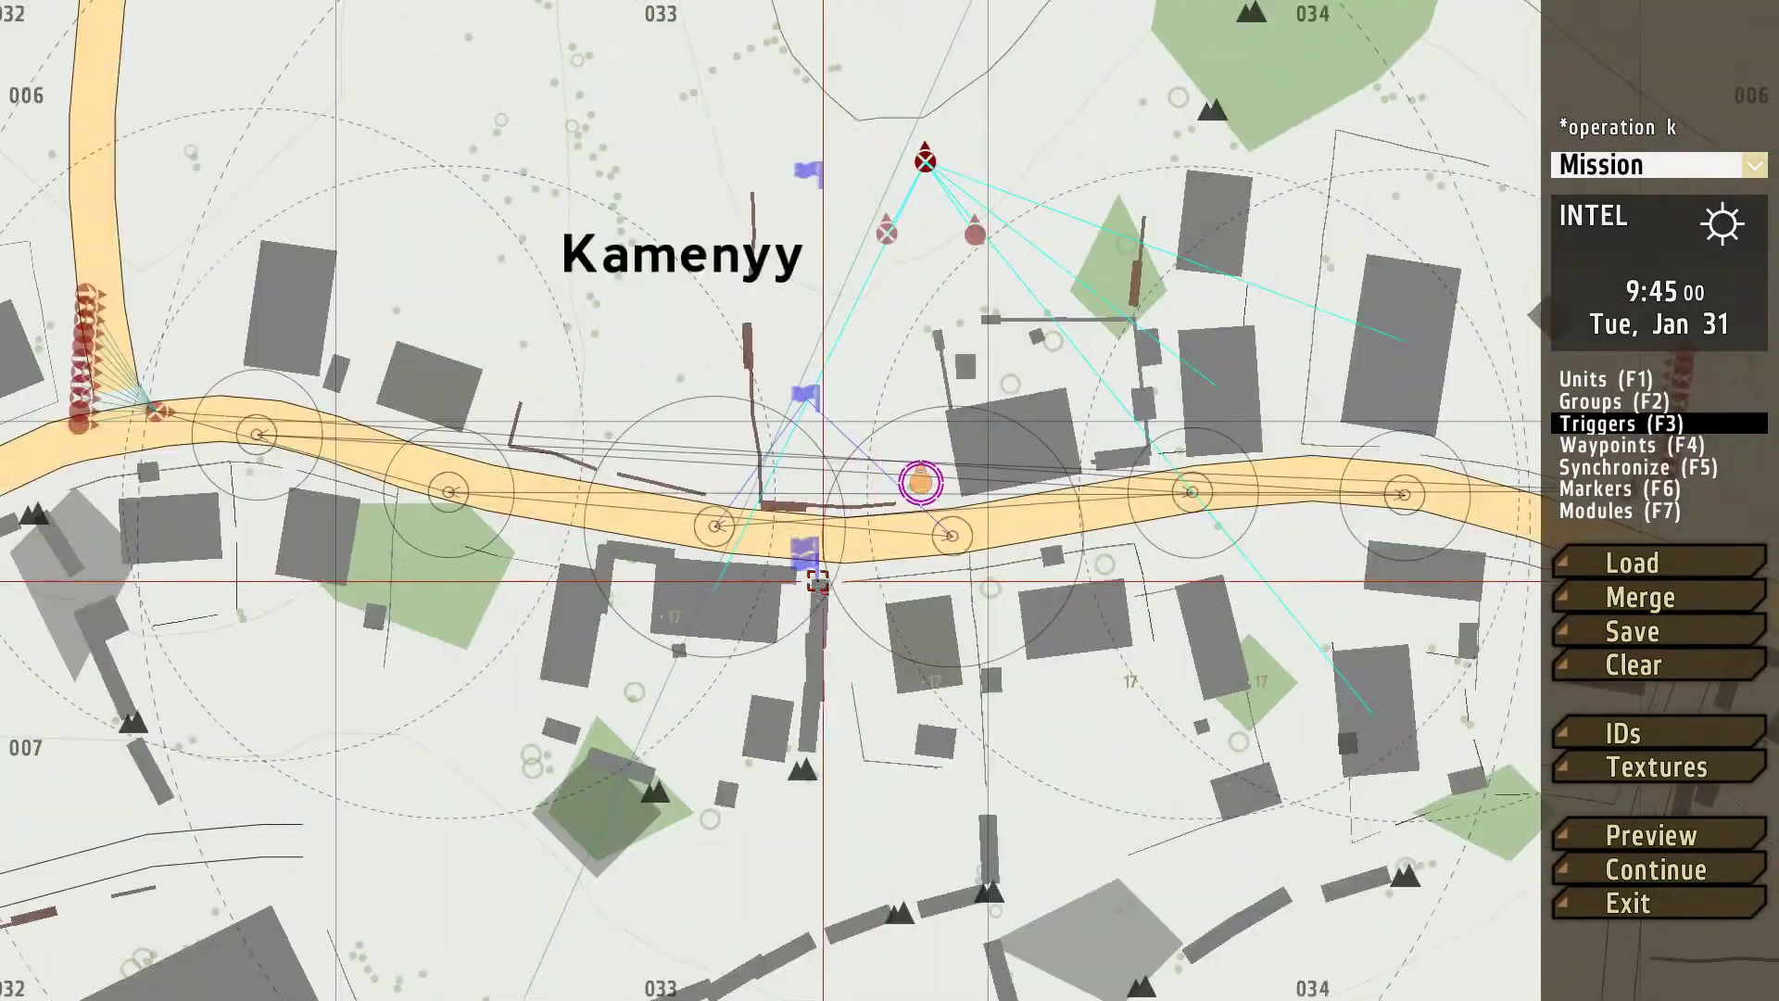
double_click(819, 581)
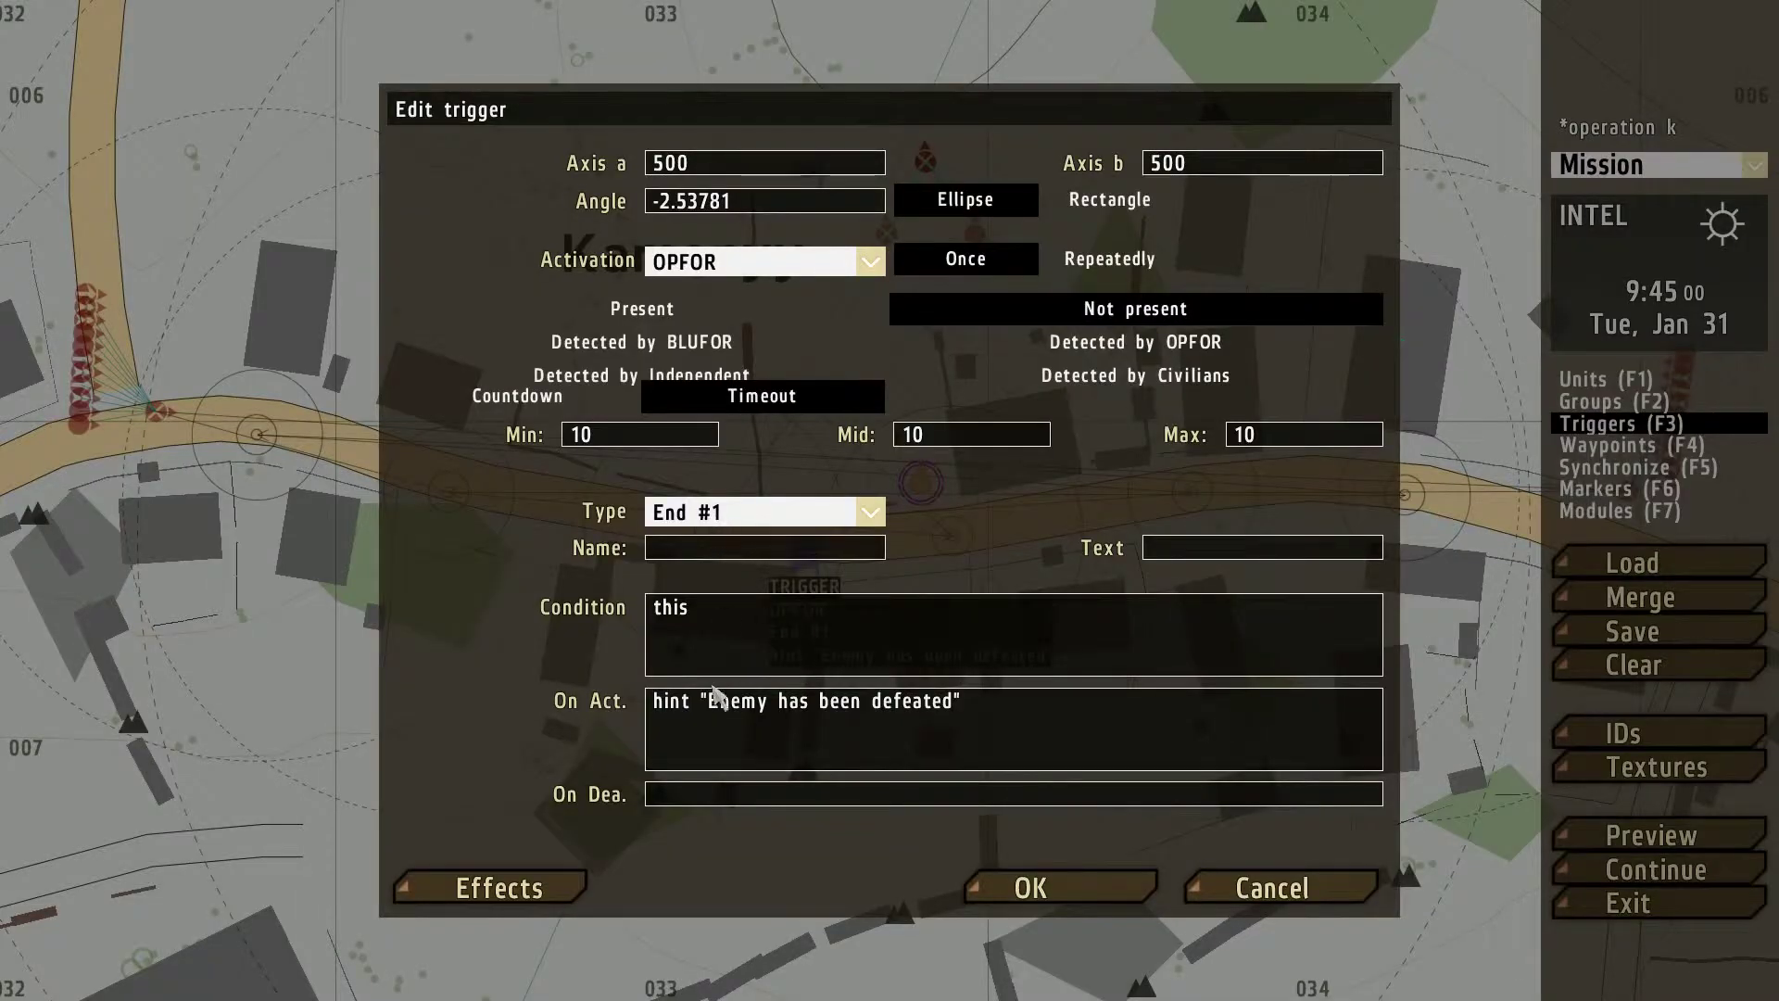
click(1075, 891)
- Change the type of the "! alive (b1)" trigger to None so that it does not end the mission
scroll(1044, 842, up, 5)
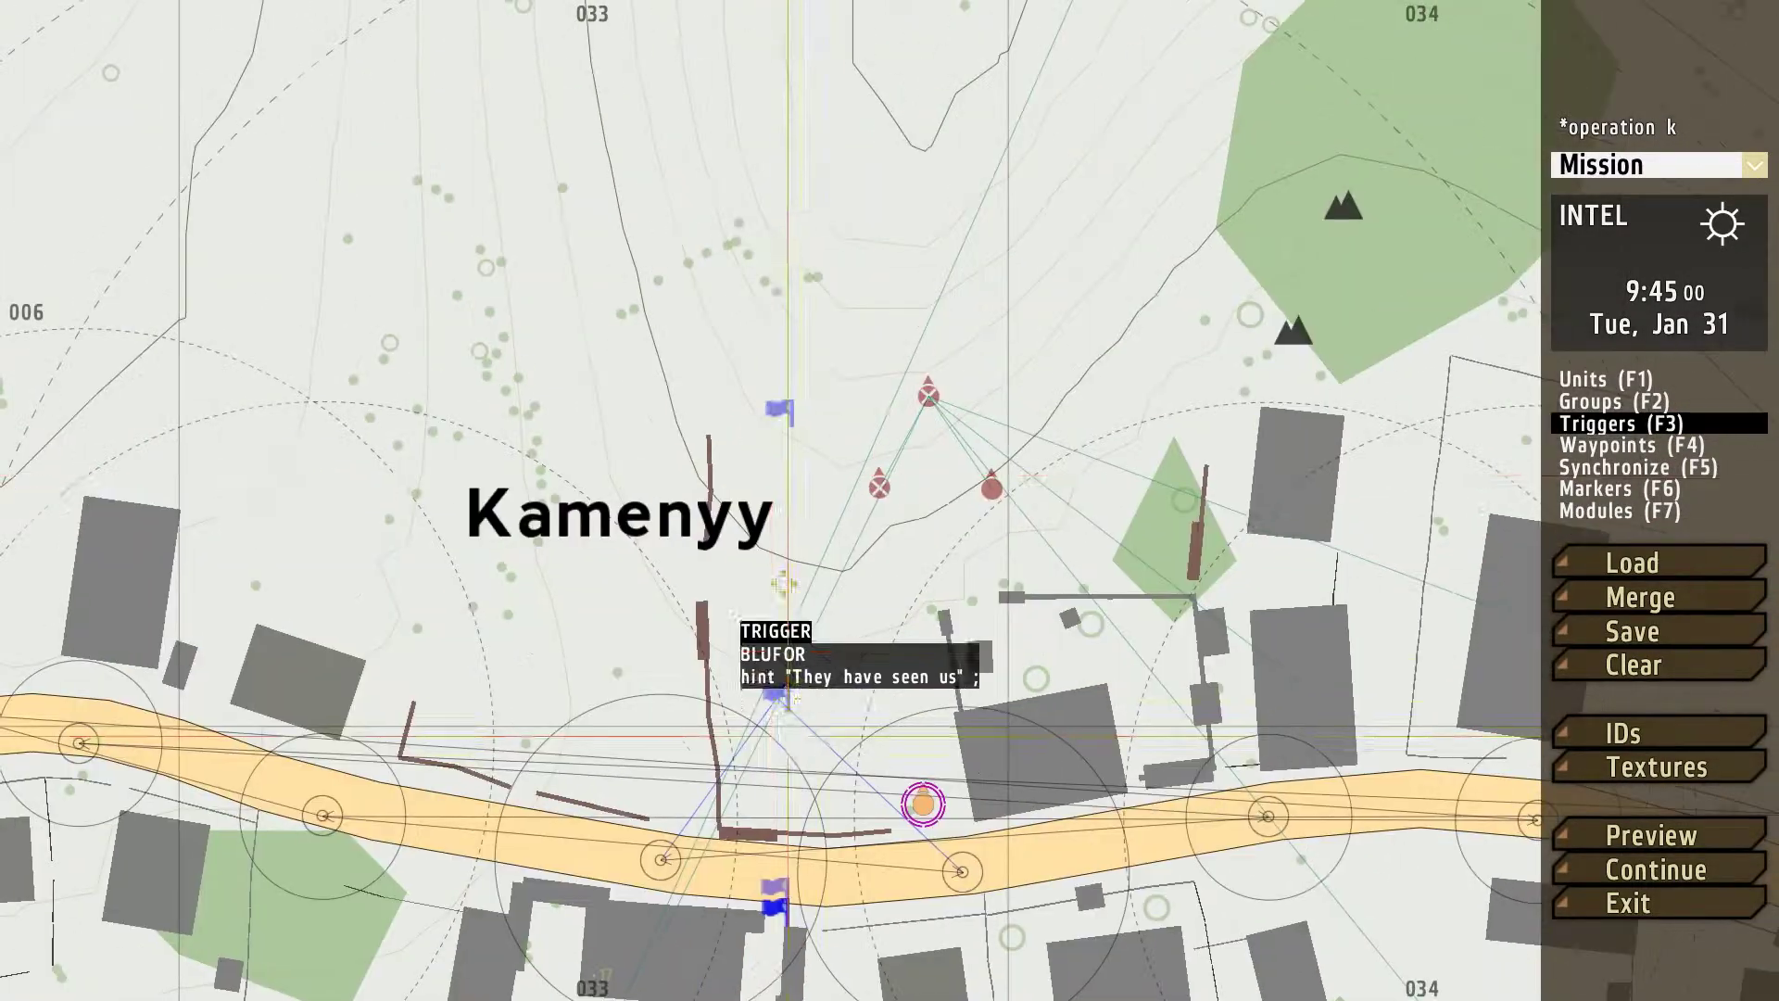
double_click(783, 415)
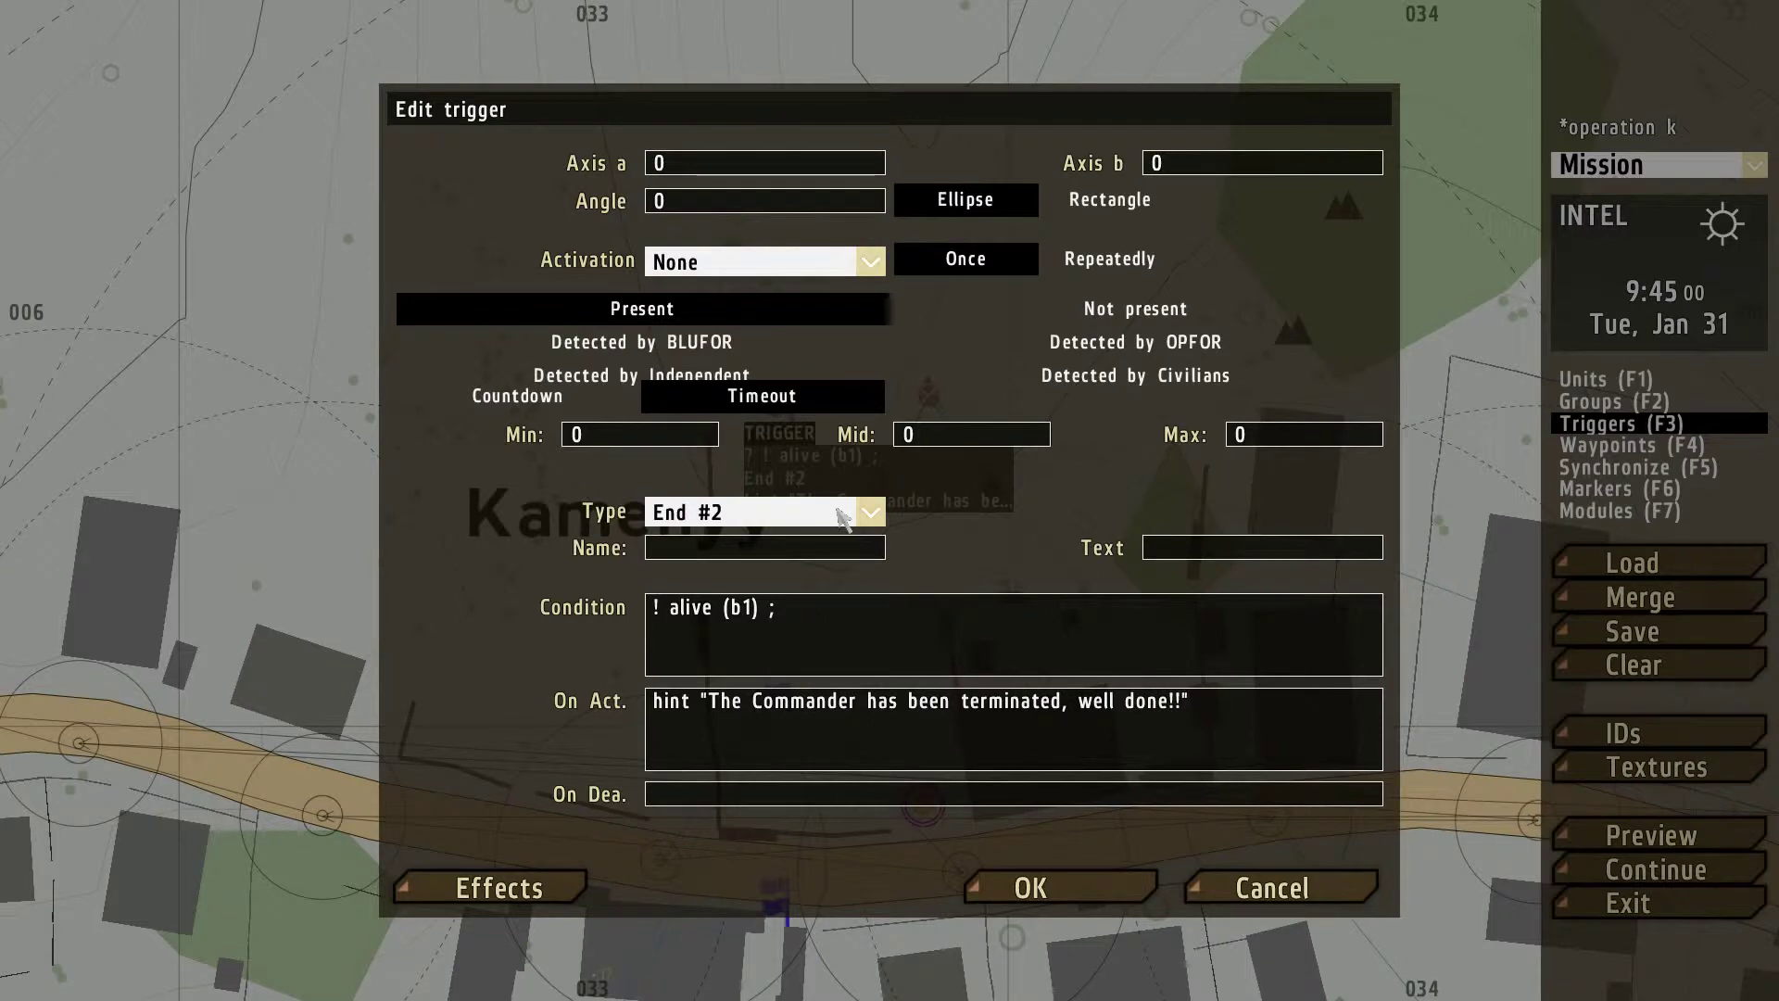
click(843, 517)
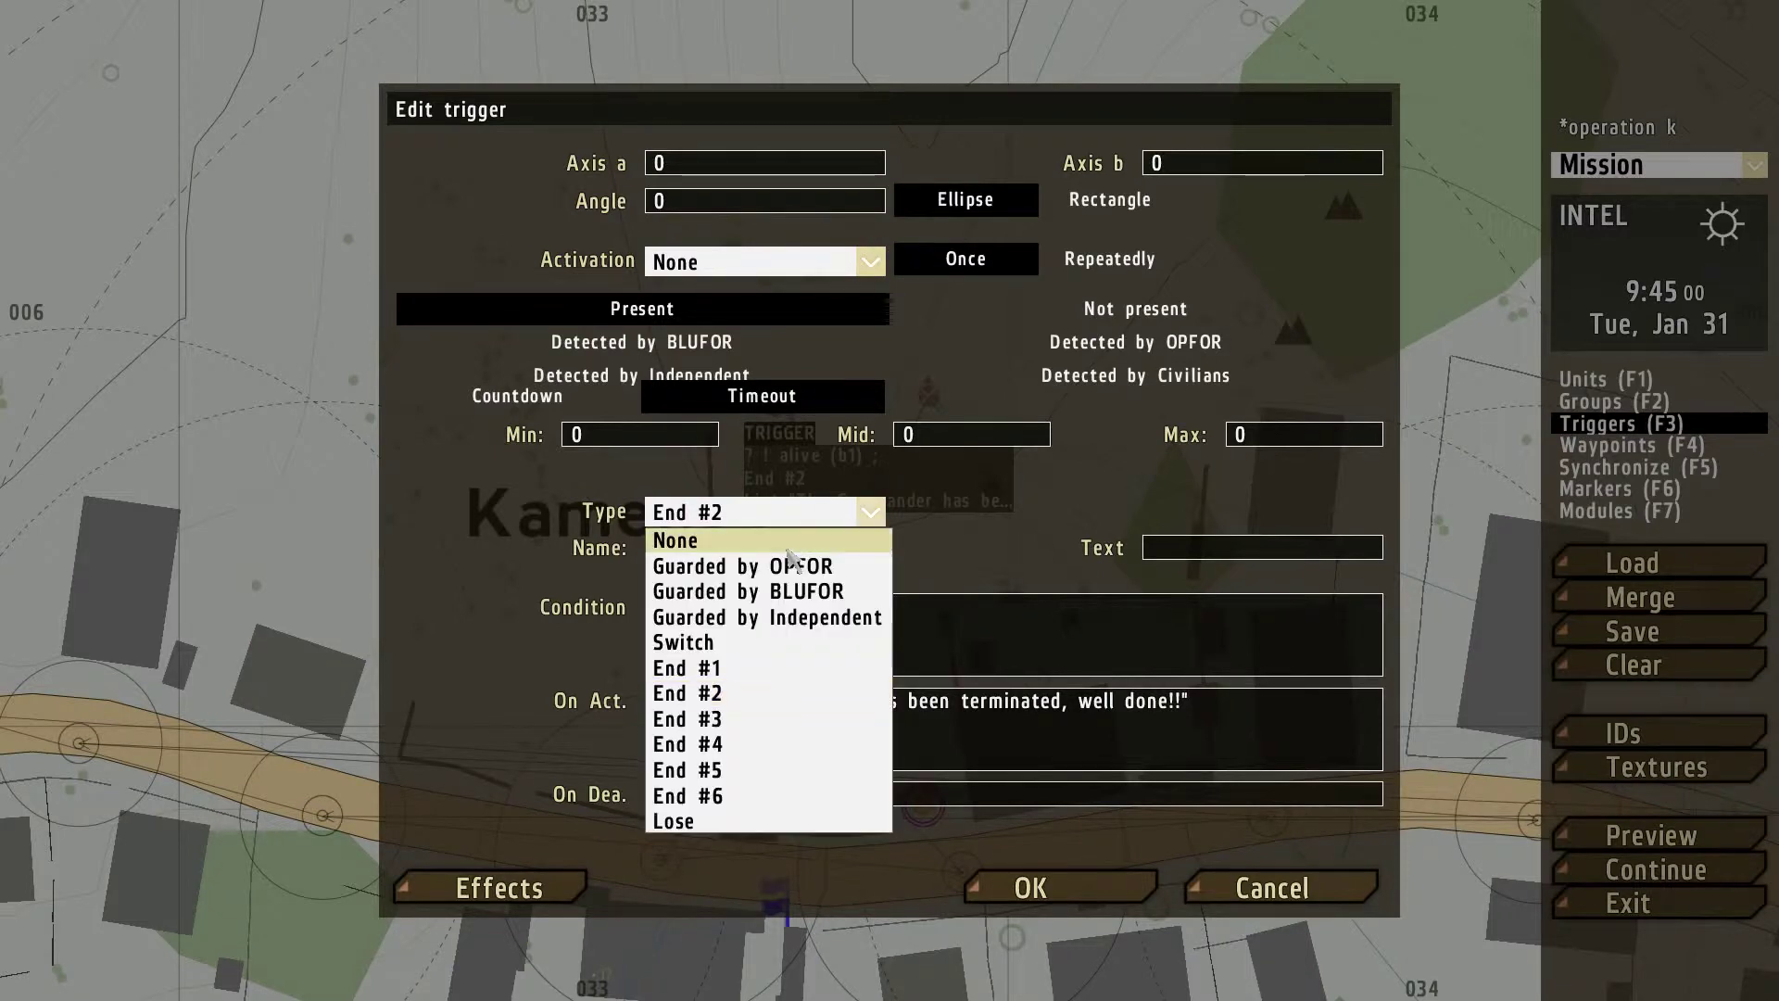
click(789, 550)
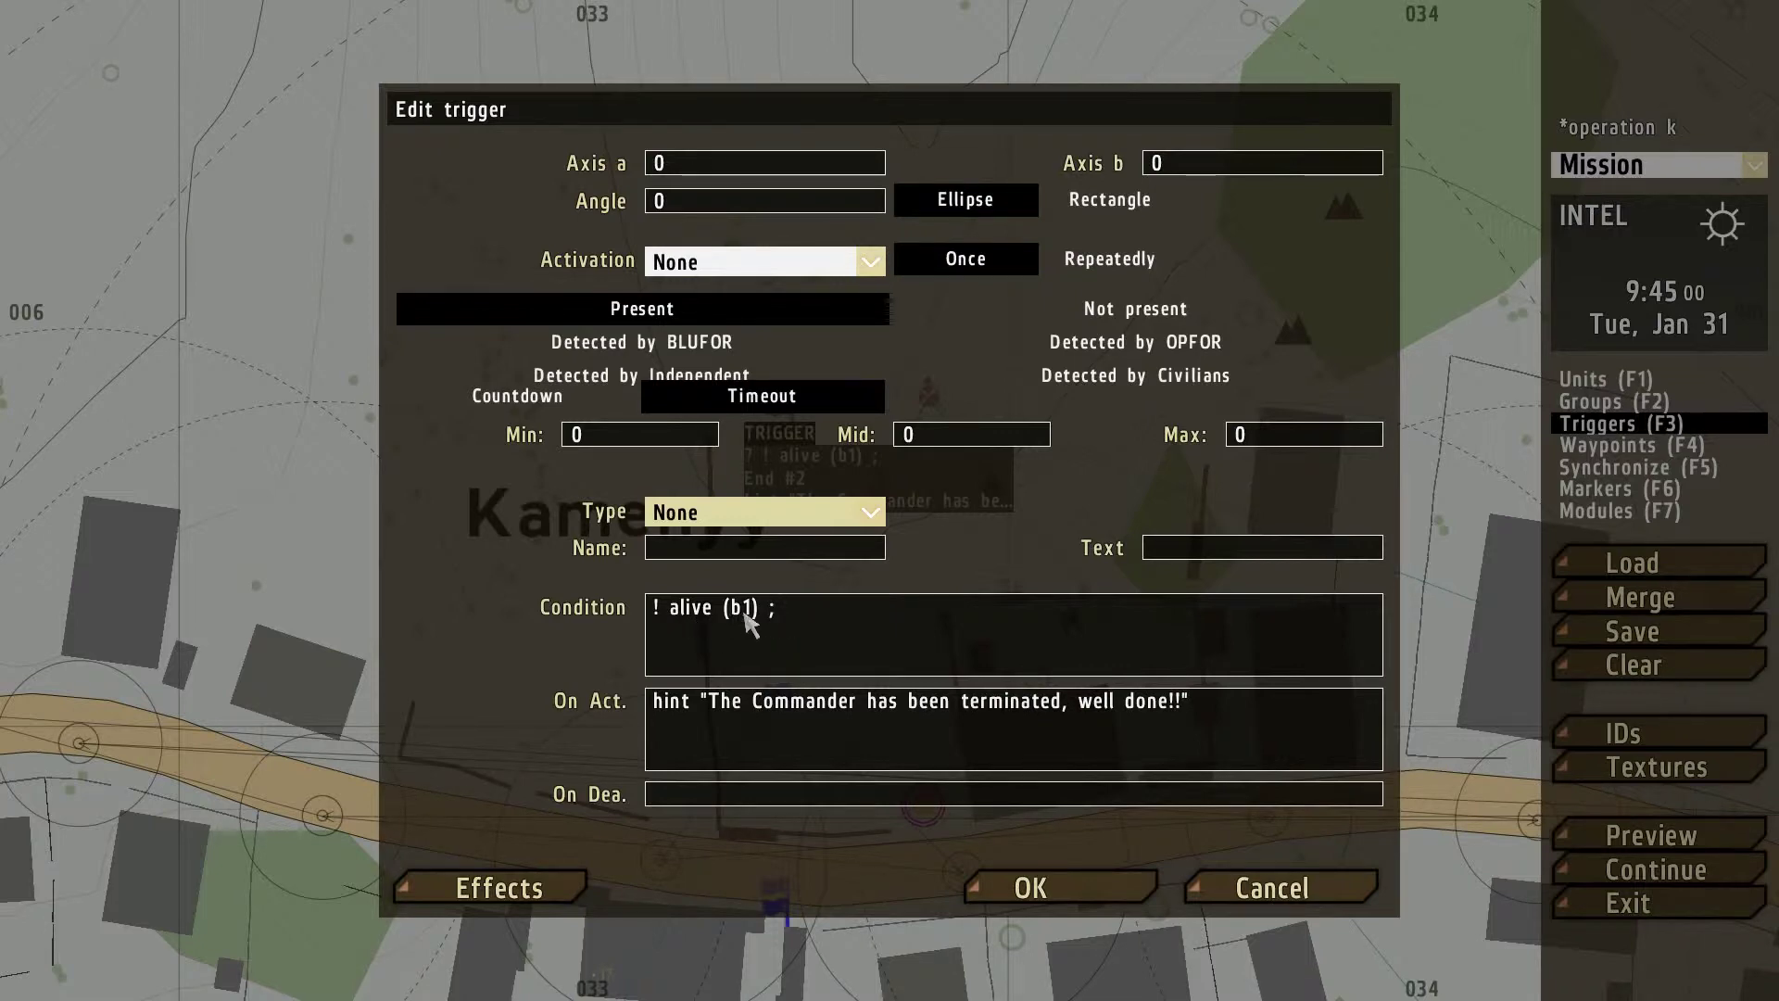
click(1066, 897)
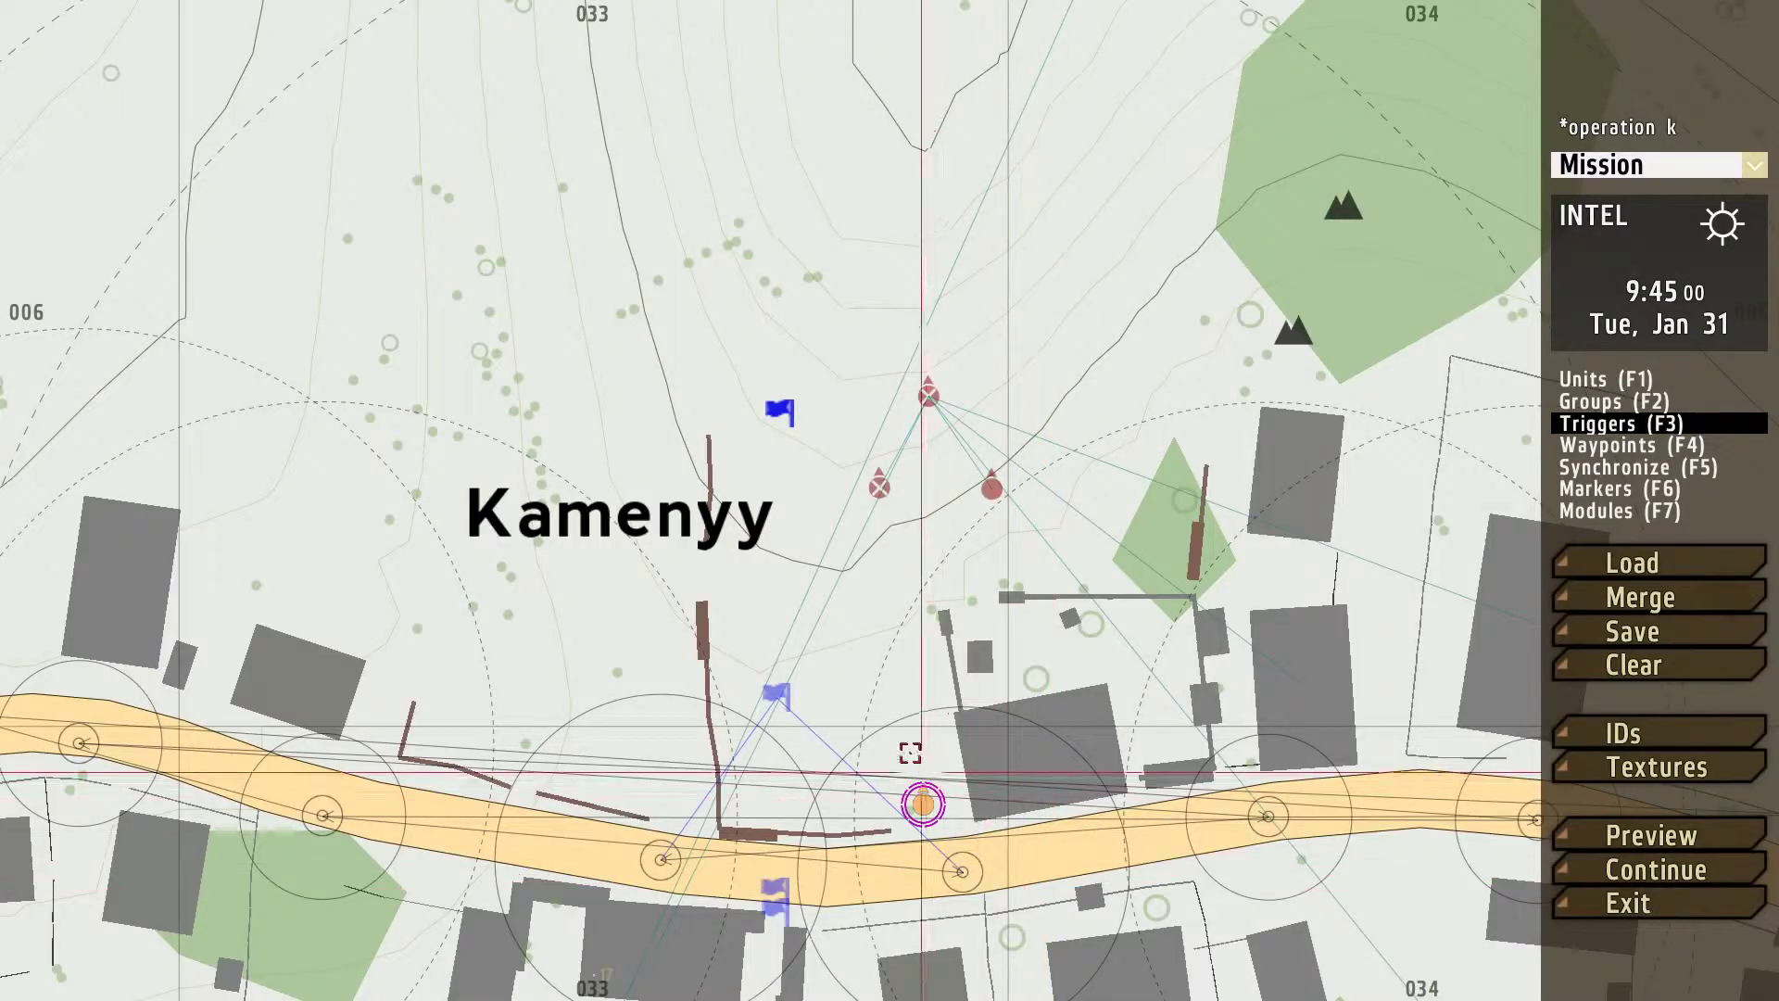
- Delete the creatediaryrecord statement from the end of player unit Miles's initialization code, keeping the task1 code
scroll(779, 414, down, 6)
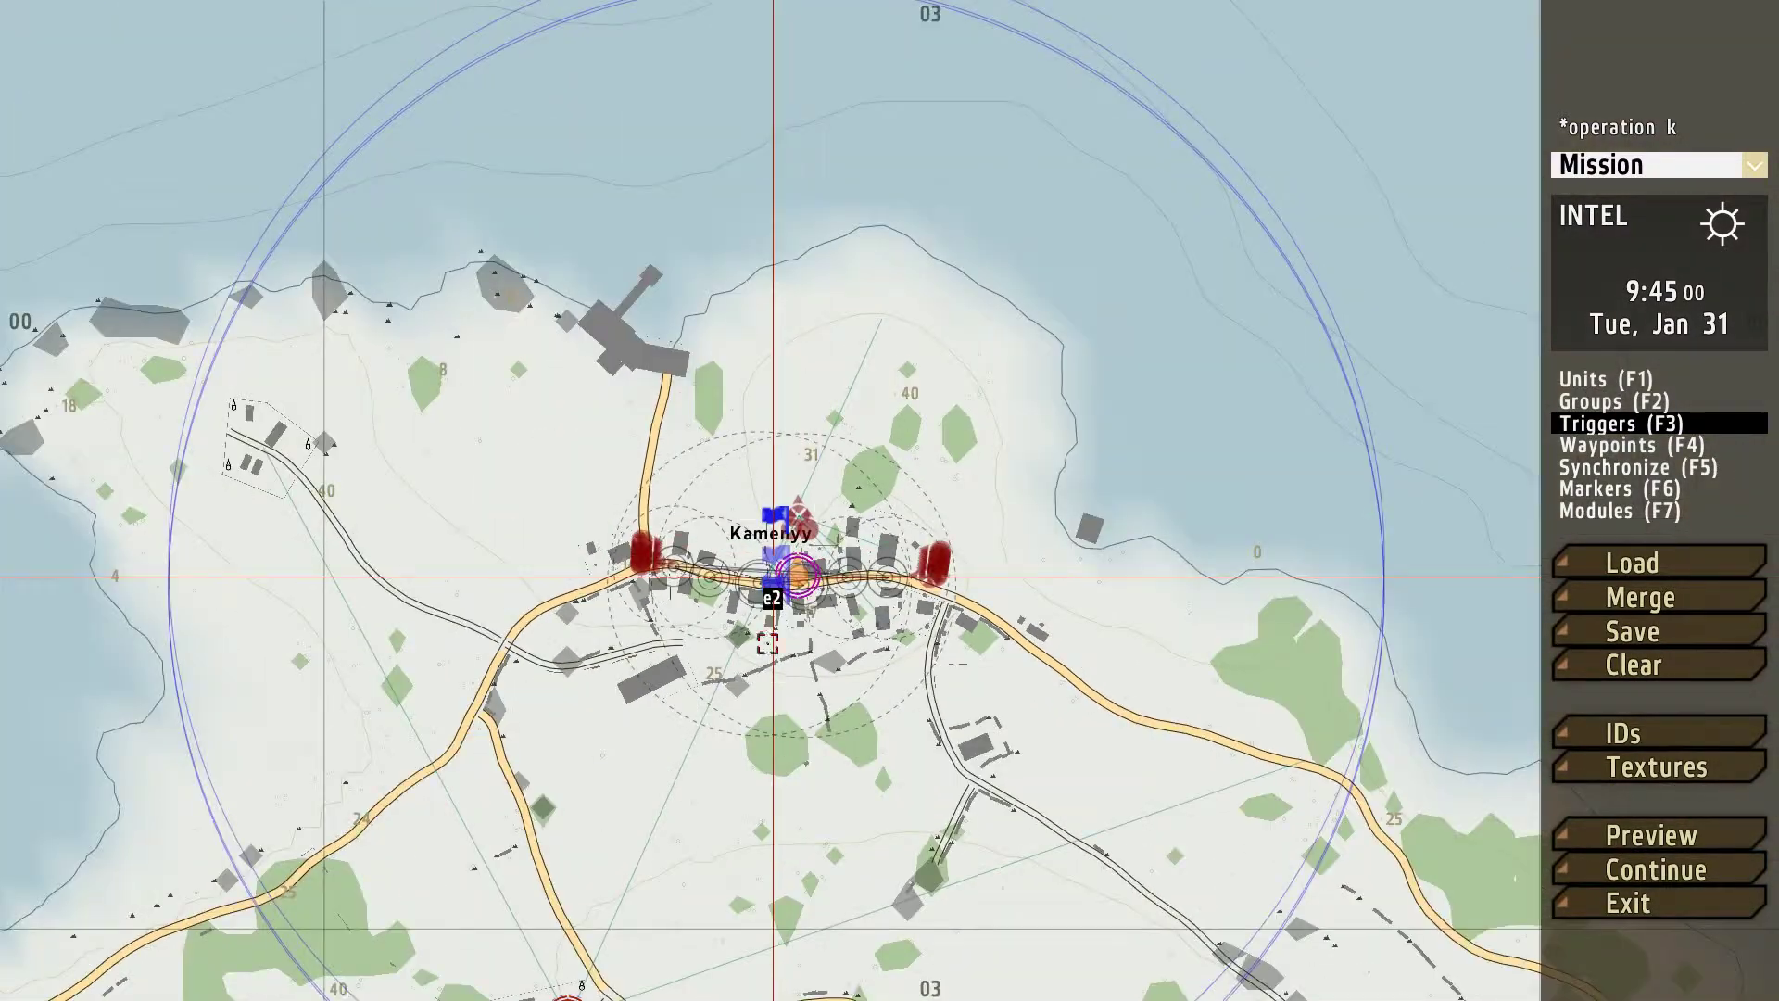
right_drag(768, 642, 848, 649)
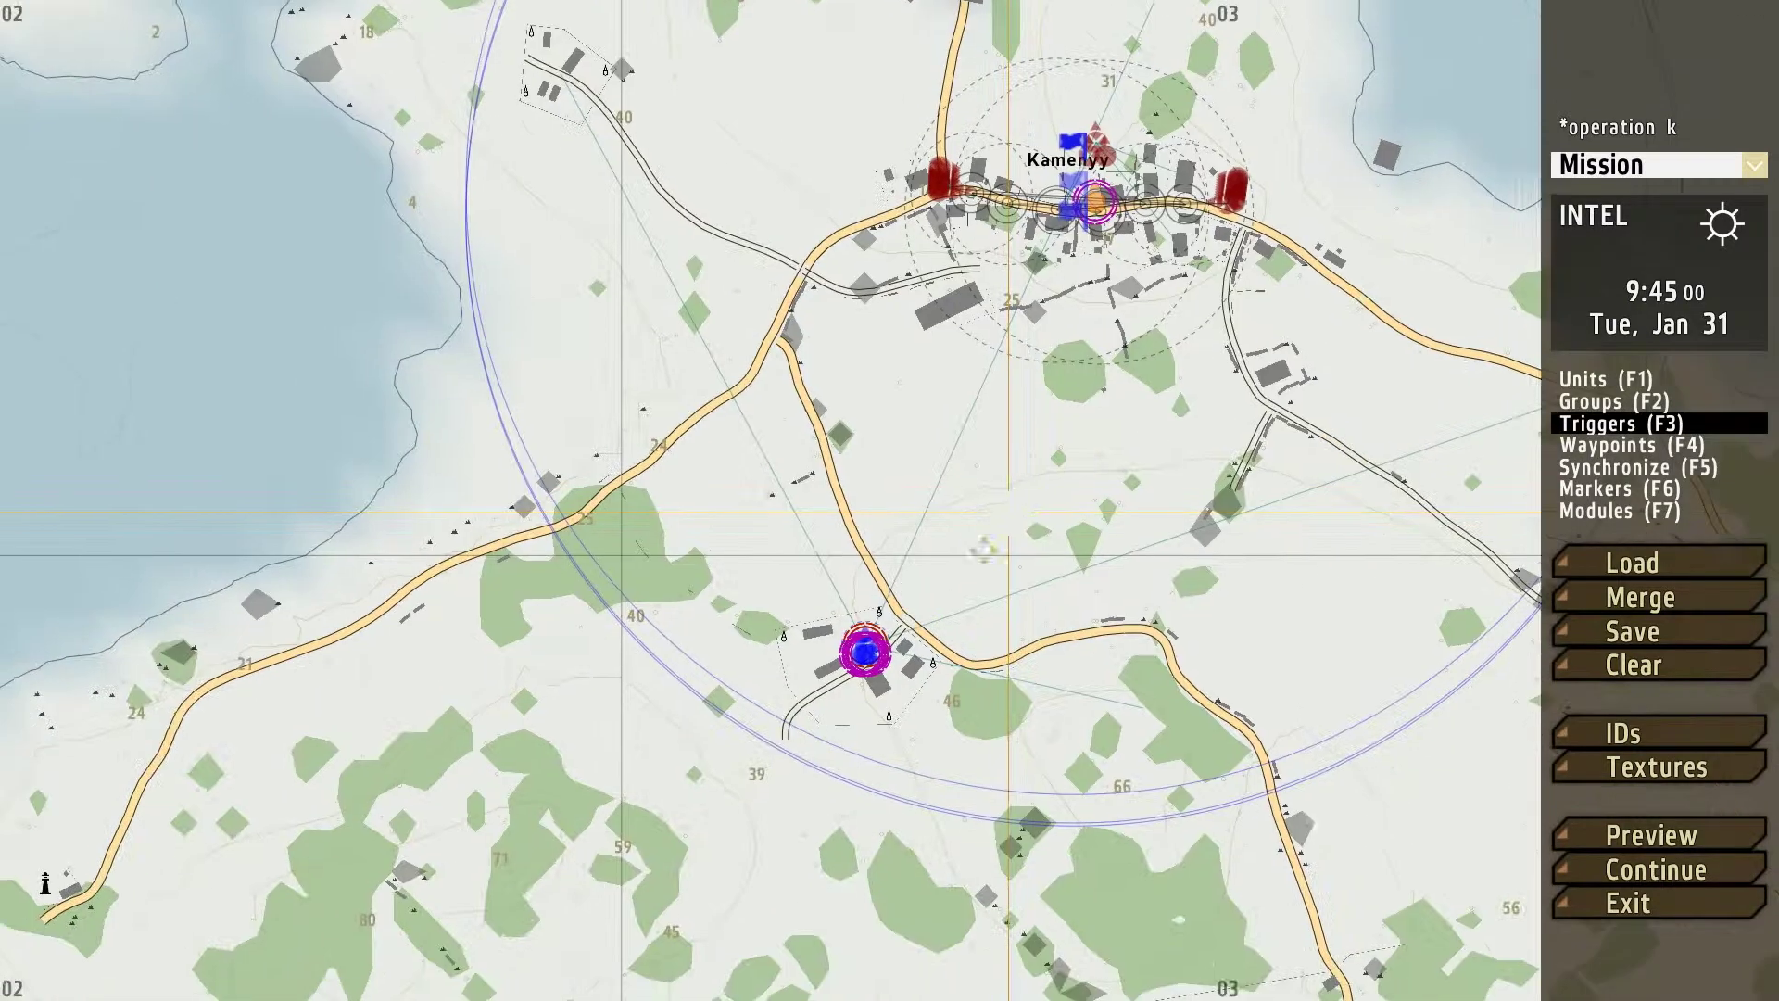
scroll(853, 651, up, 5)
scroll(852, 651, up, 4)
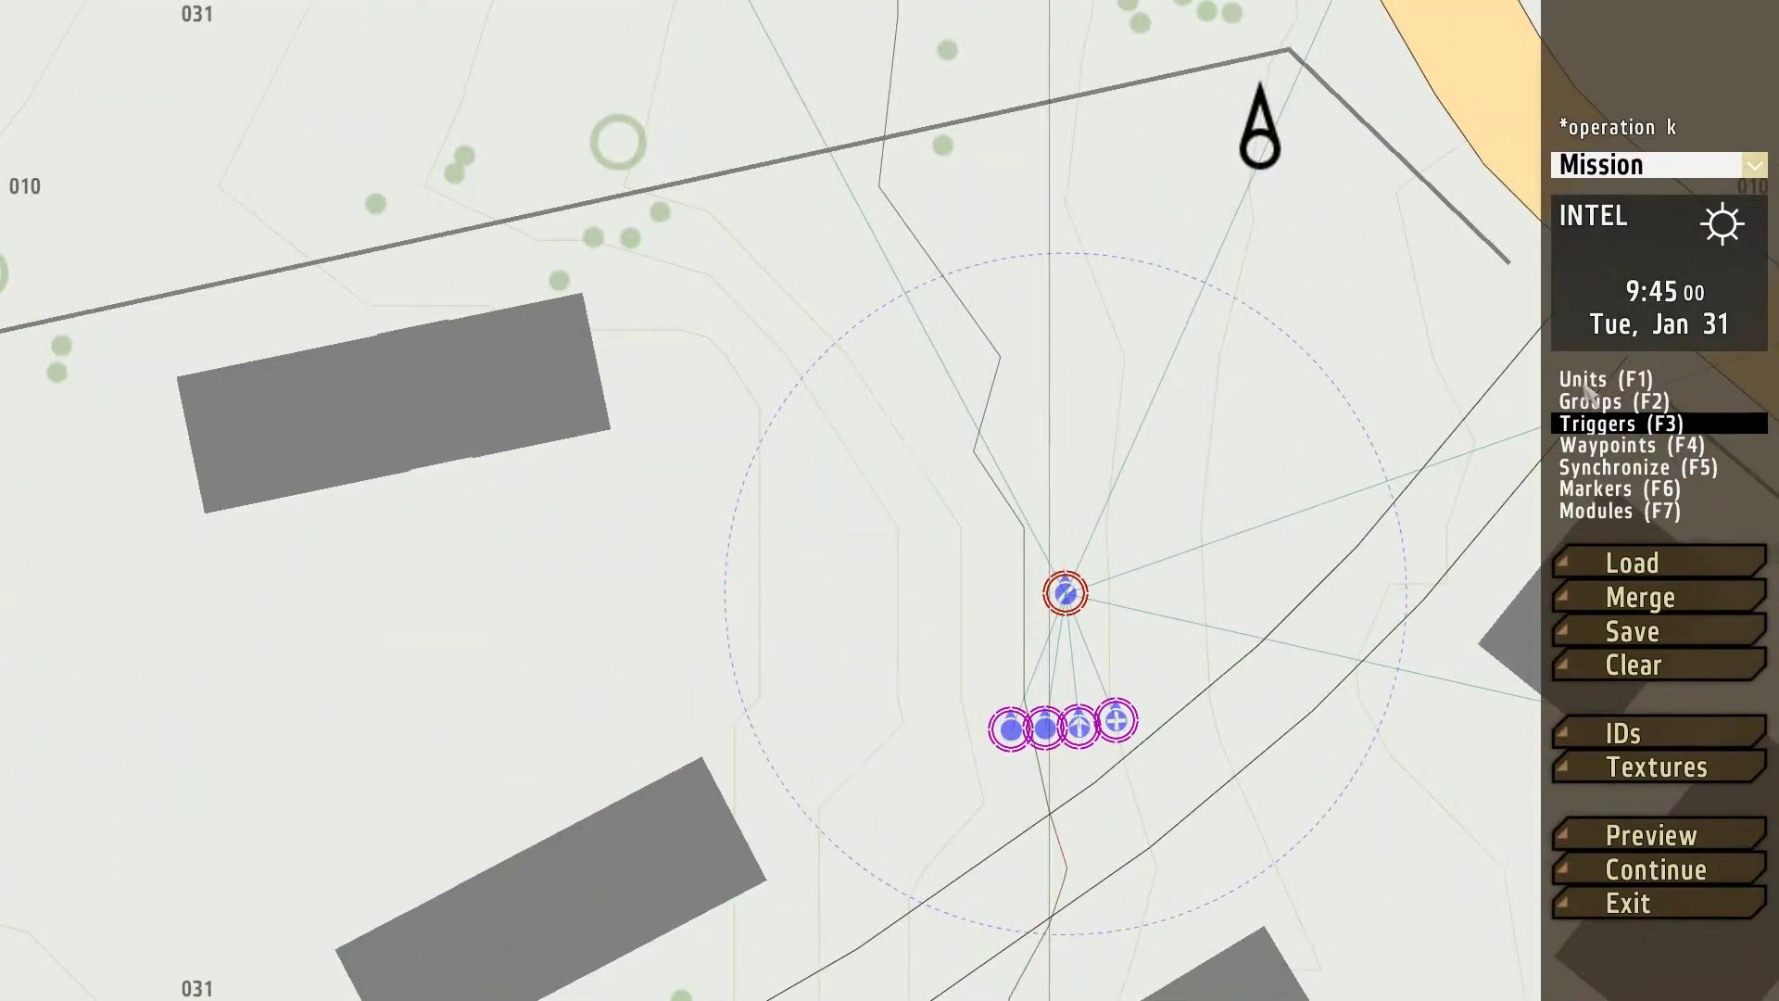
key(F1)
right_drag(1158, 560, 1014, 569)
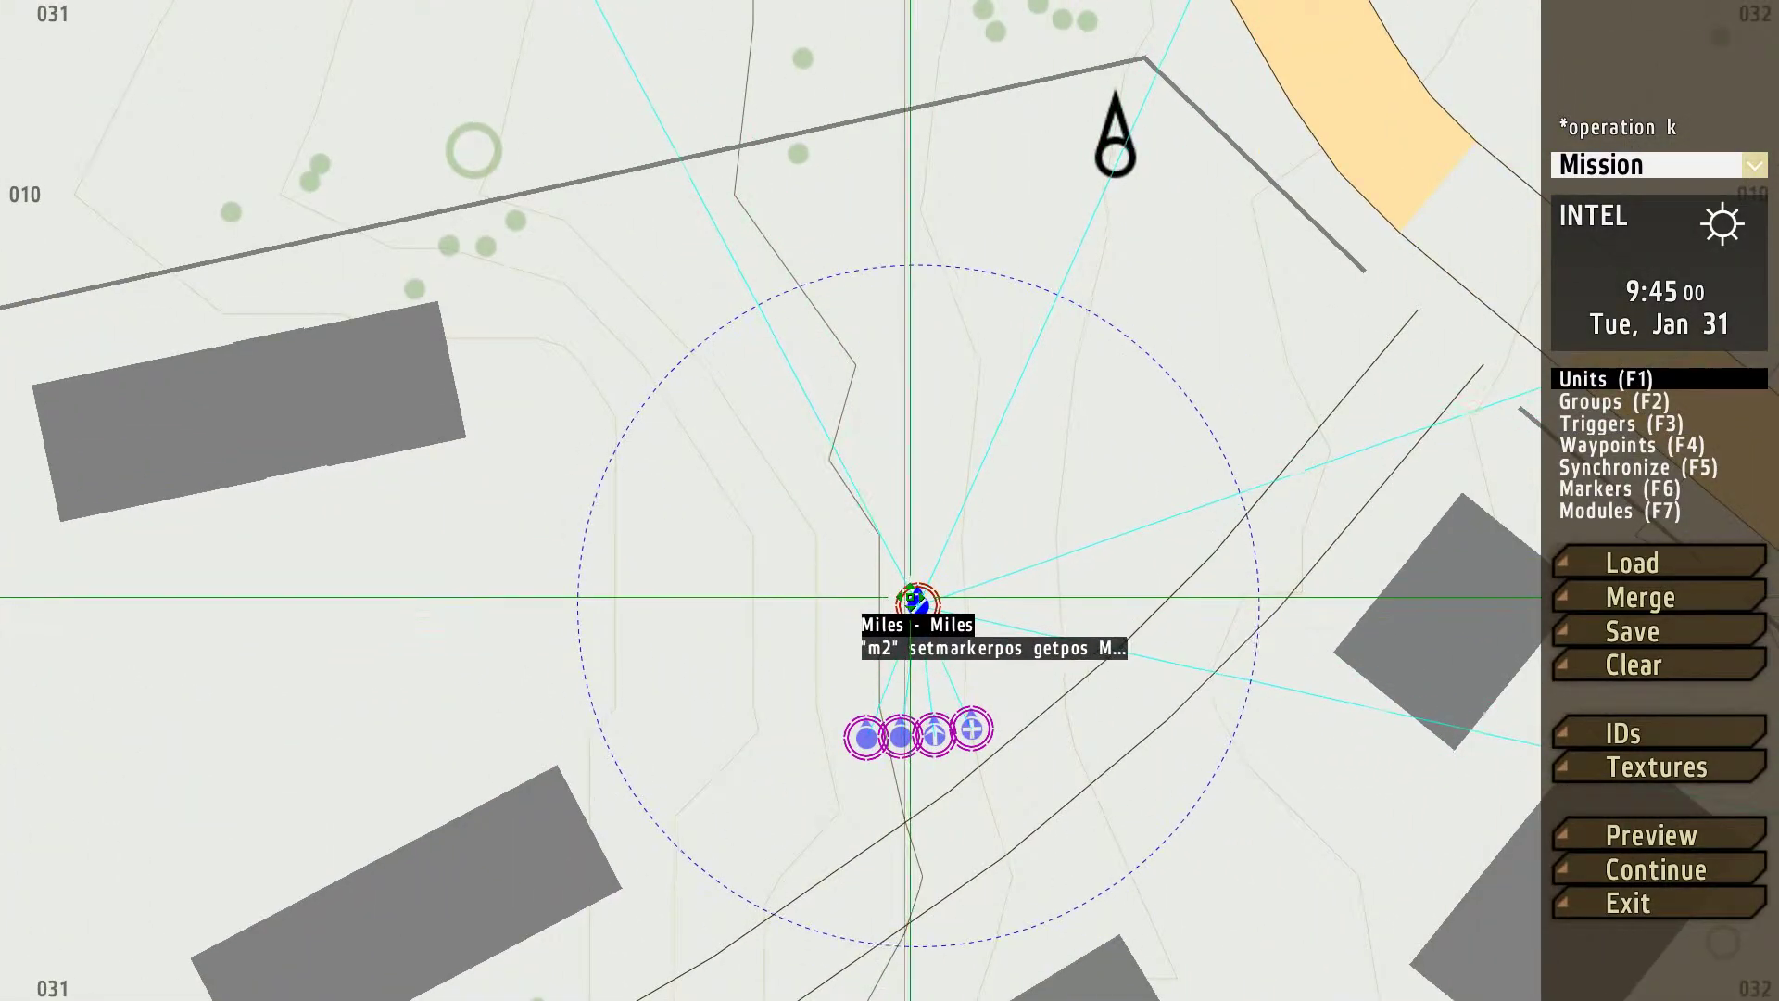
double_click(914, 598)
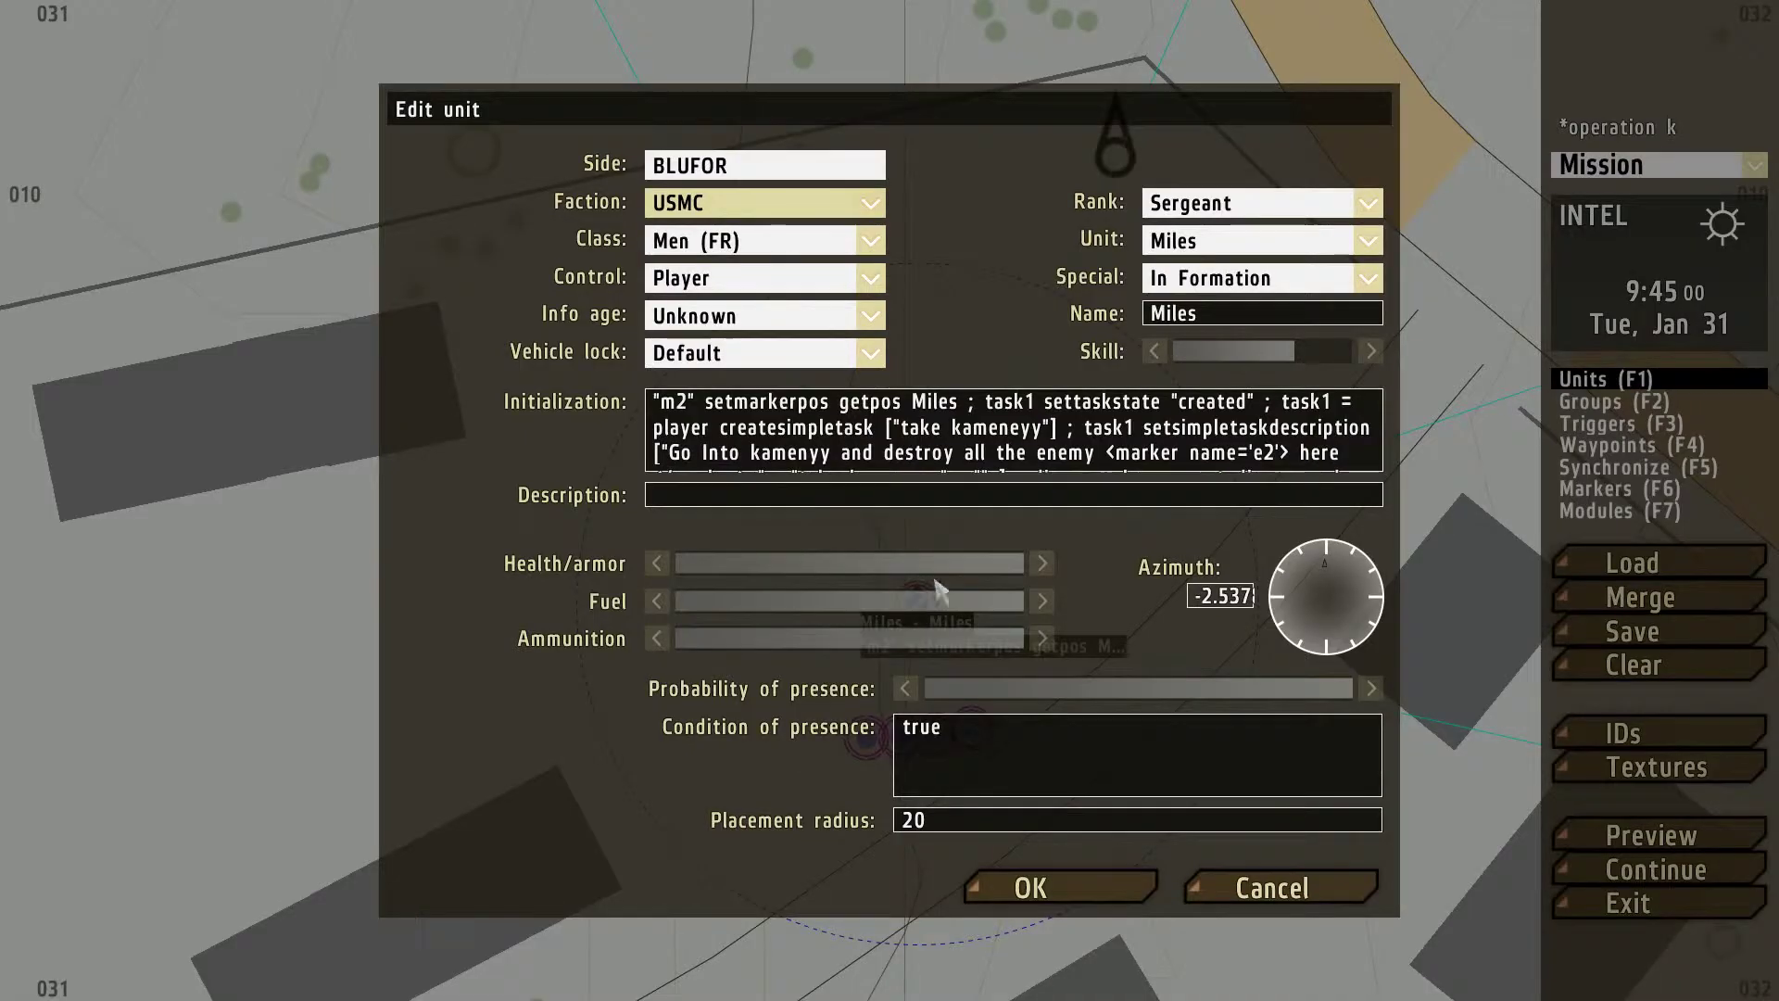
click(1358, 460)
click(1115, 469)
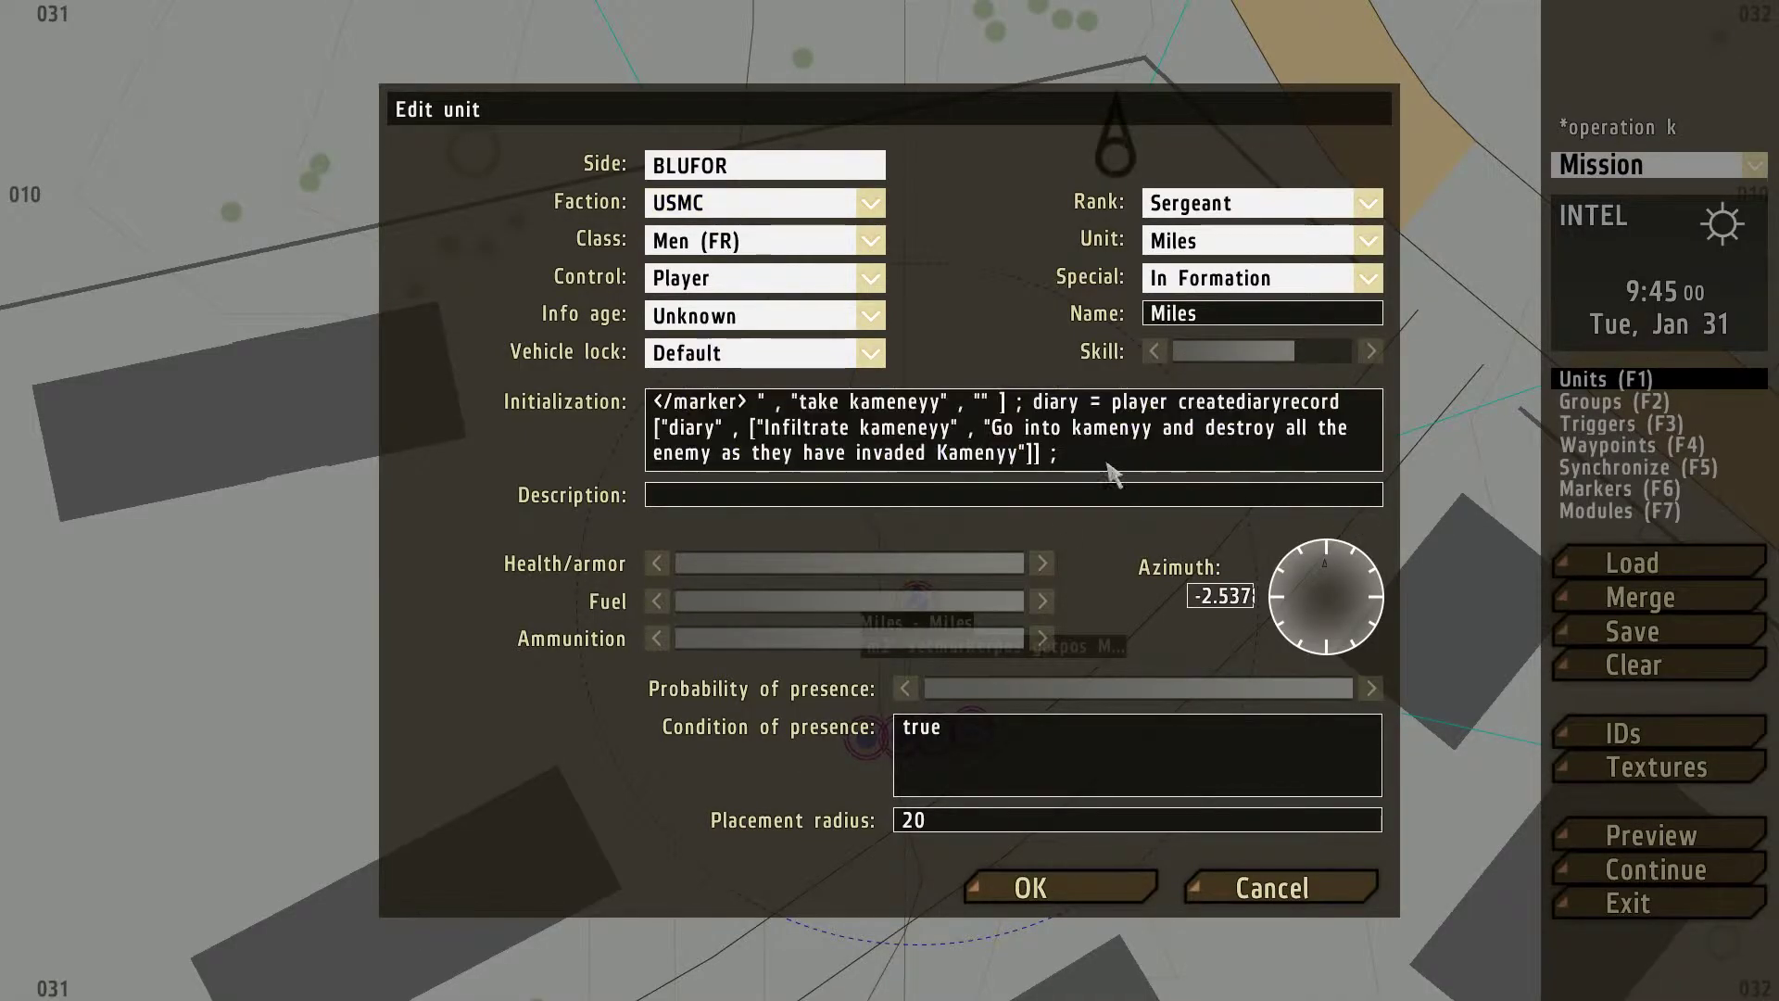
drag(1116, 469, 1038, 407)
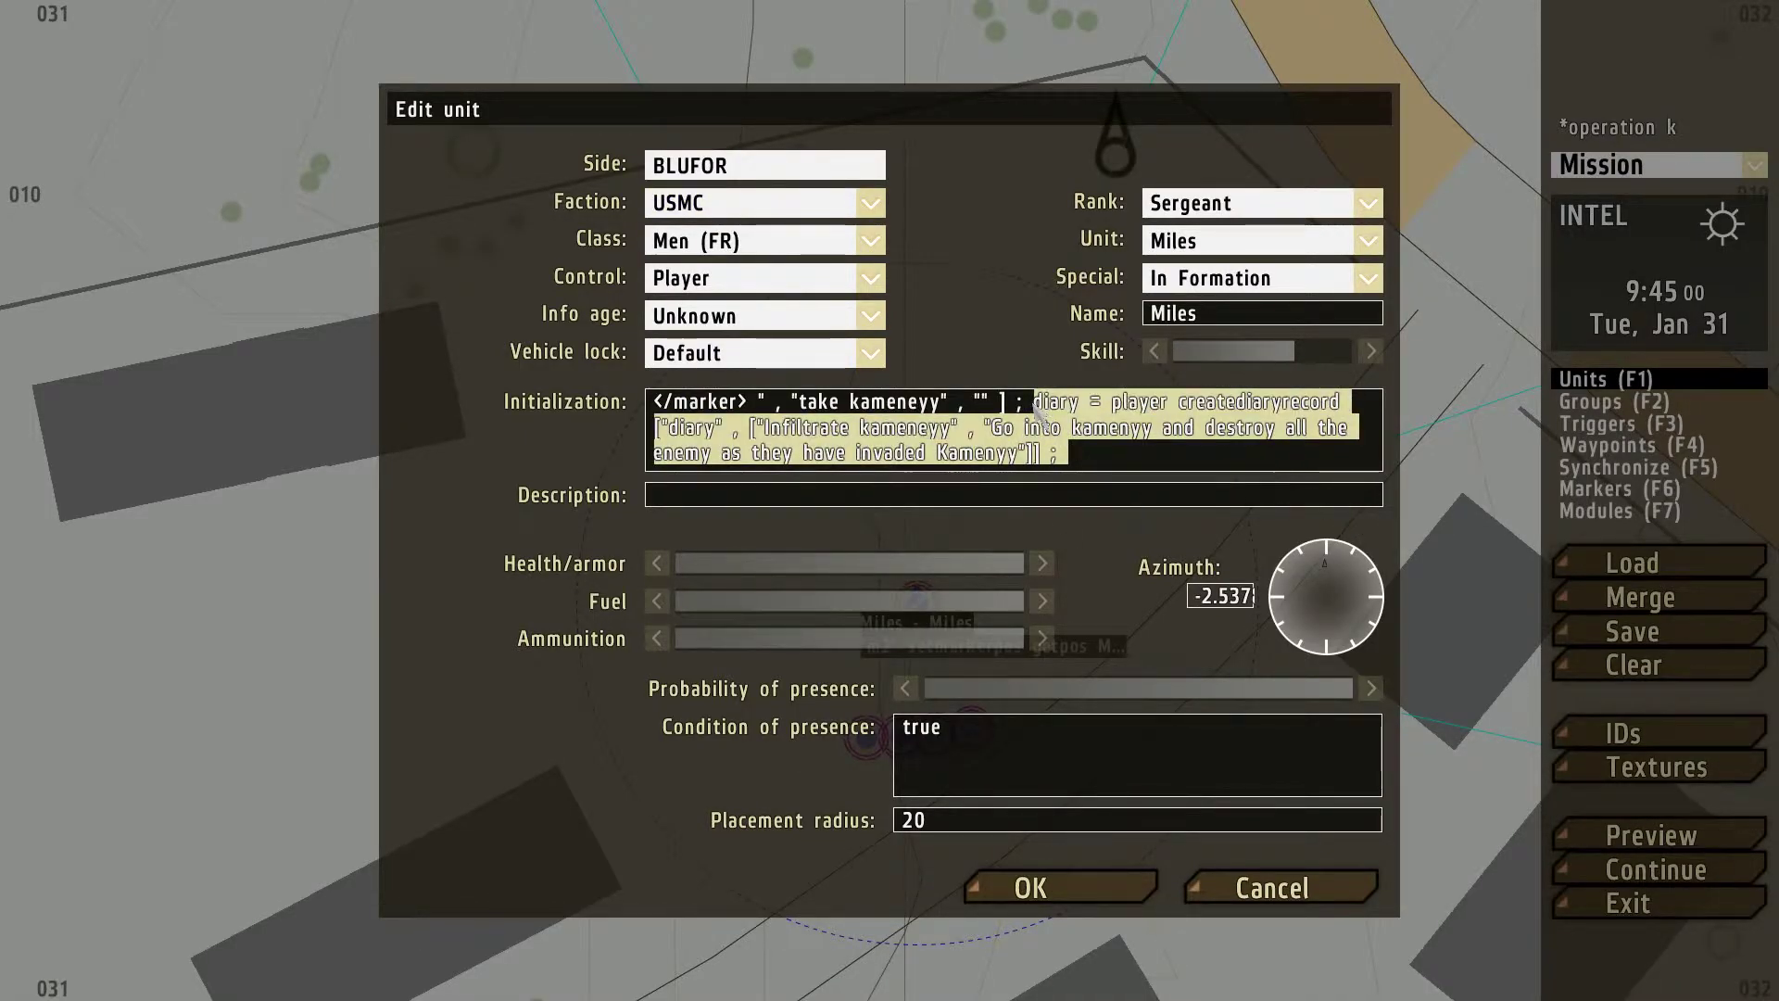
key(BackSpace)
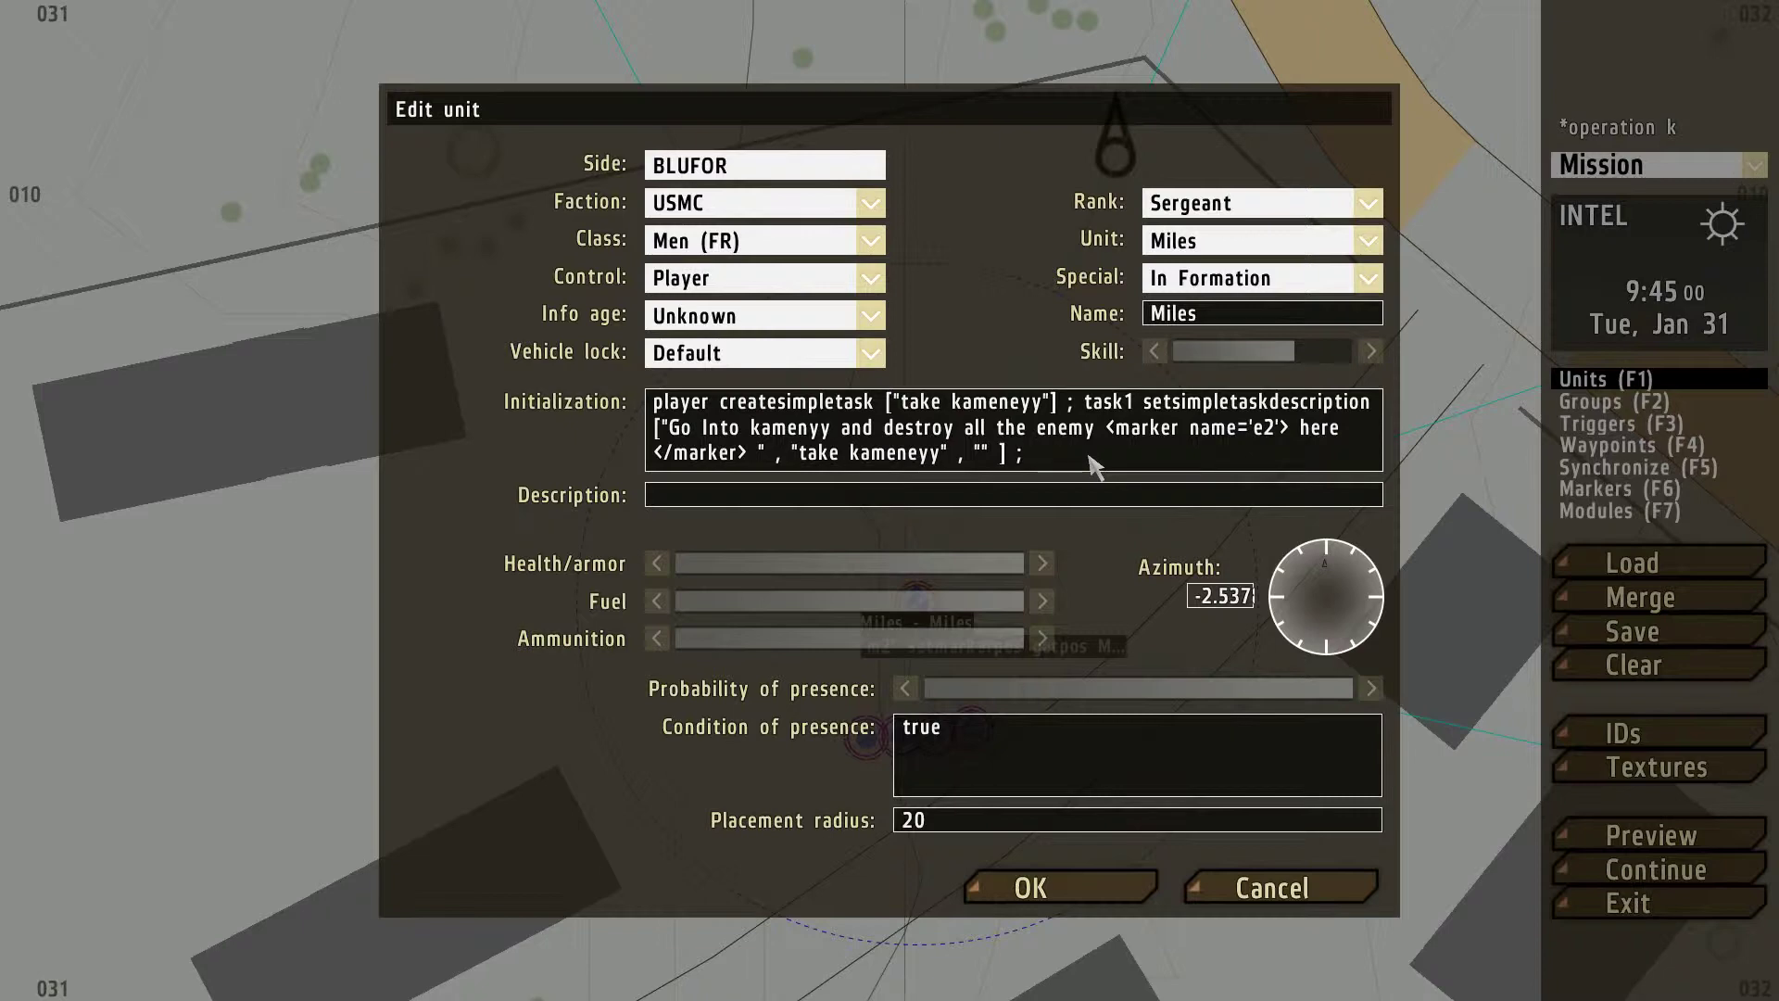
- Duplicate the whole task1 code block at the end of player unit Miles's initialization code
drag(1094, 467, 991, 404)
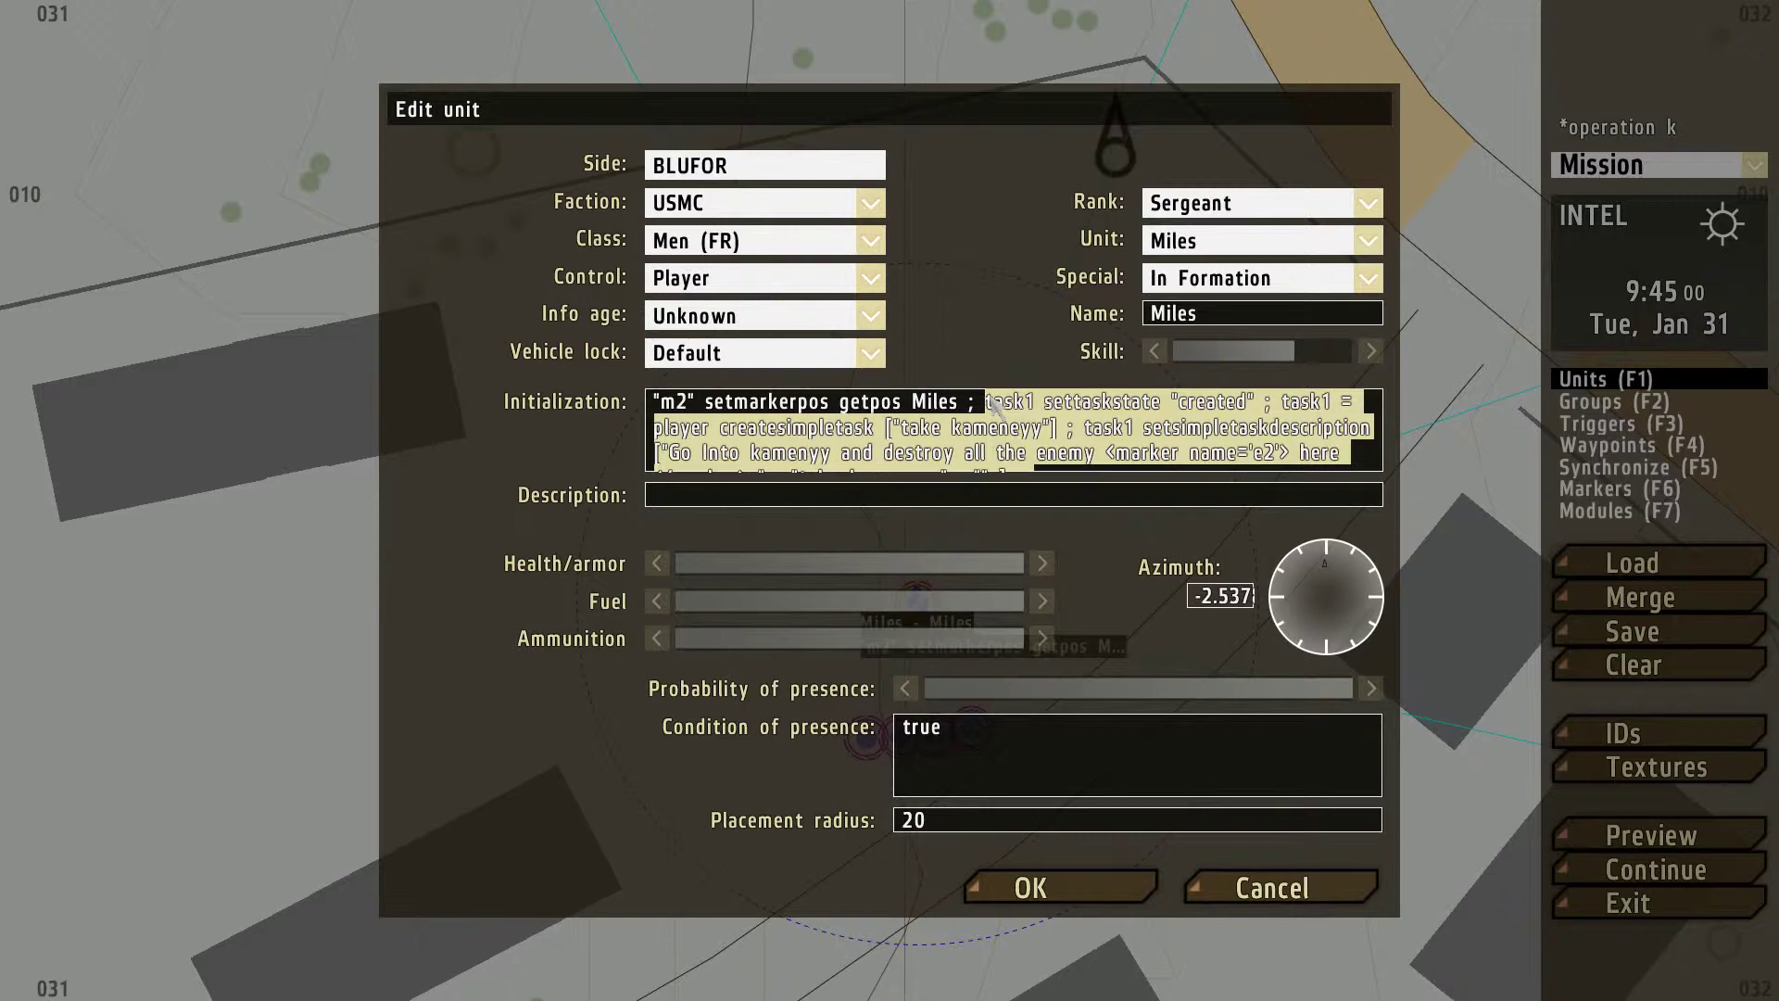
click(1080, 468)
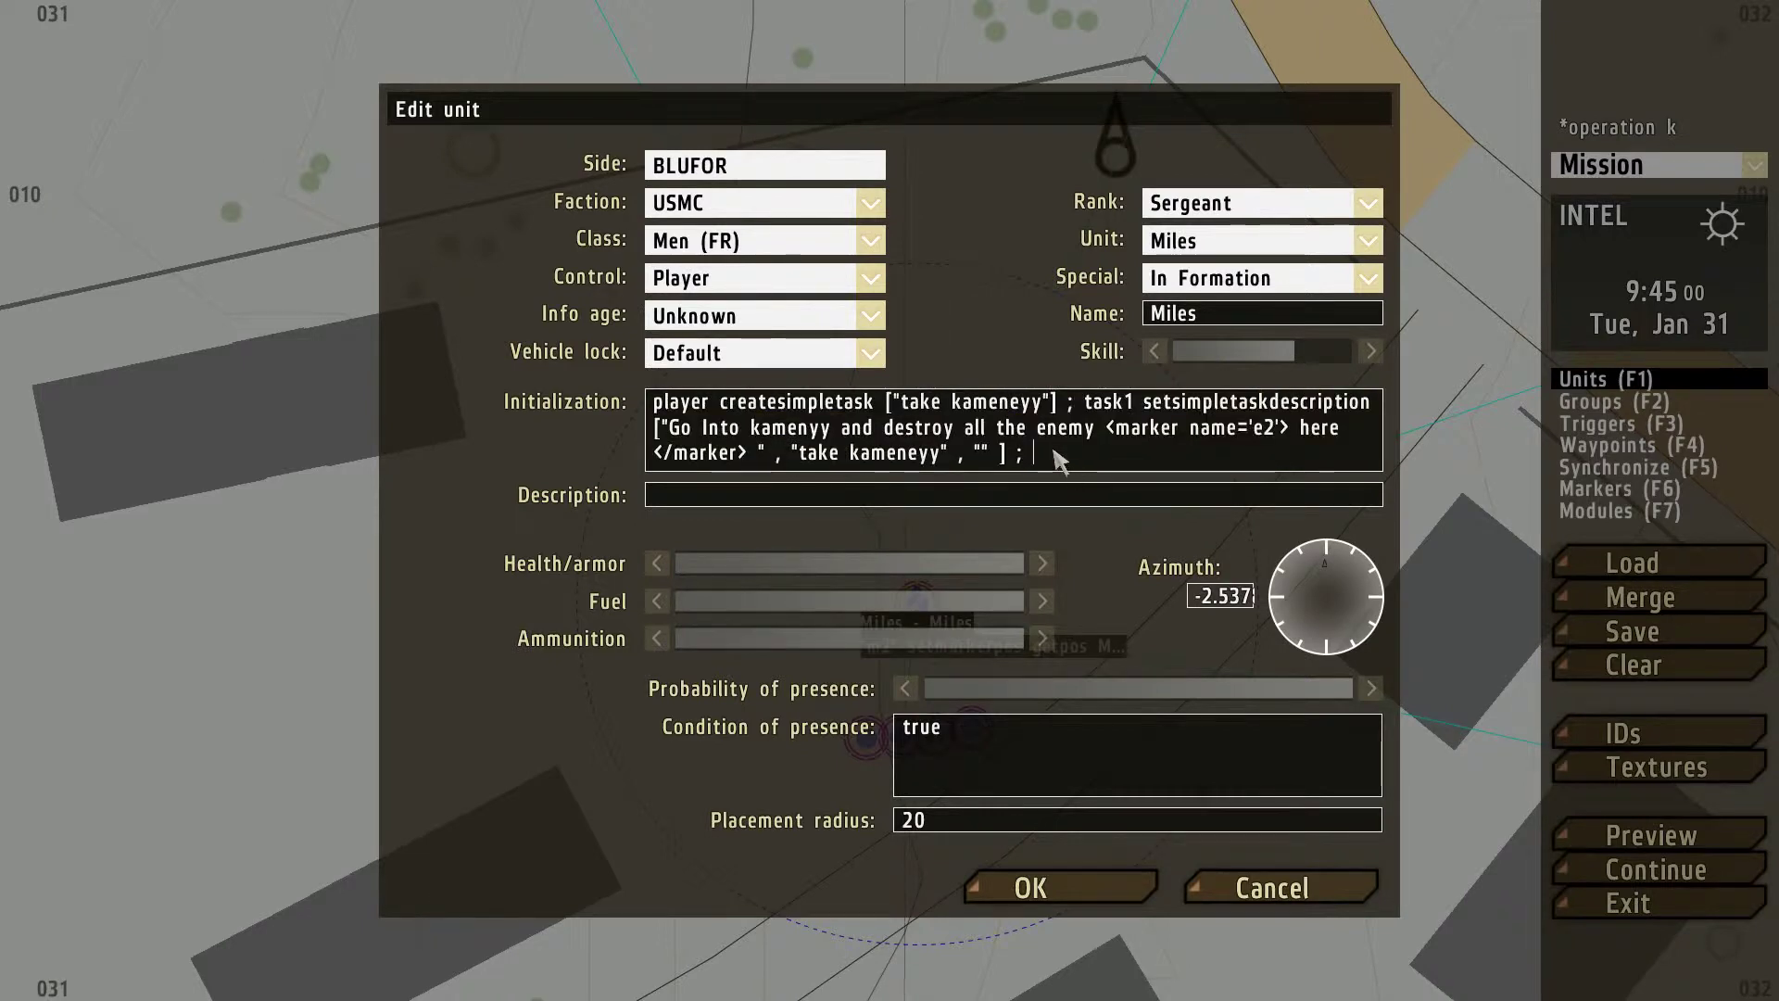
scroll(1061, 445, up, 2)
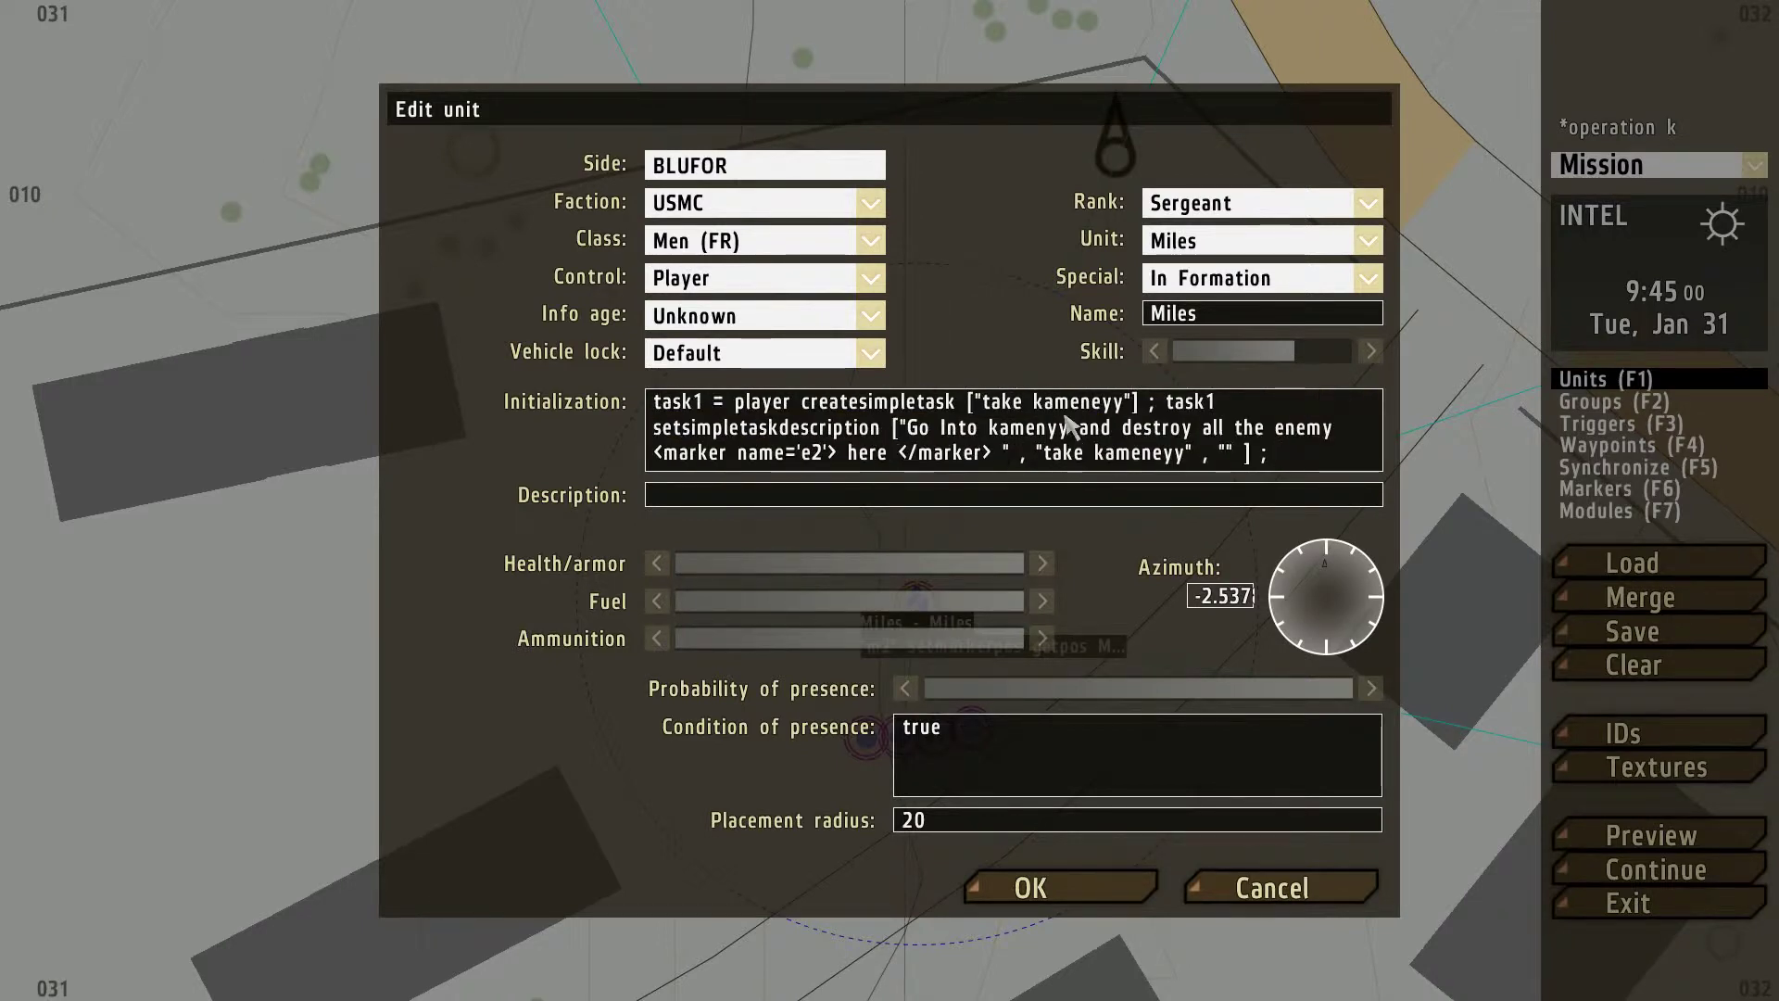
- Rename task1 to task2 in the settaskstate, createsimpletask and setsimpletaskdescription statements of the duplicated code
scroll(1066, 422, up, 1)
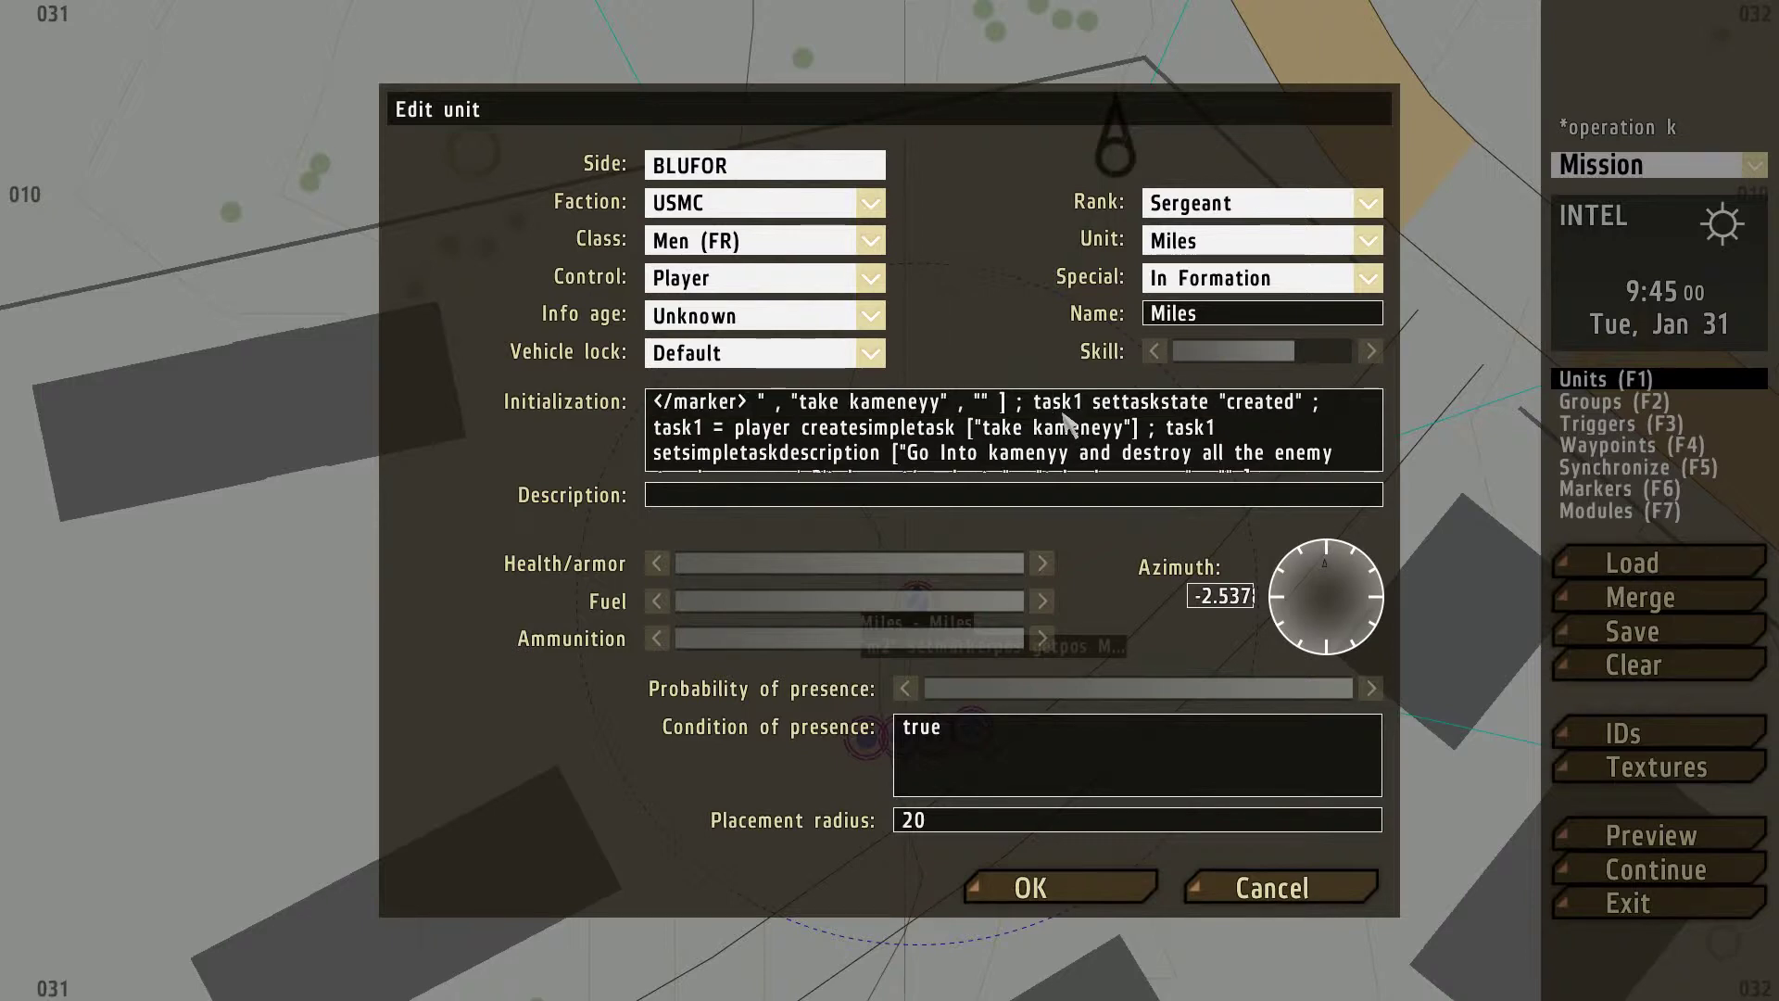
scroll(1066, 422, up, 1)
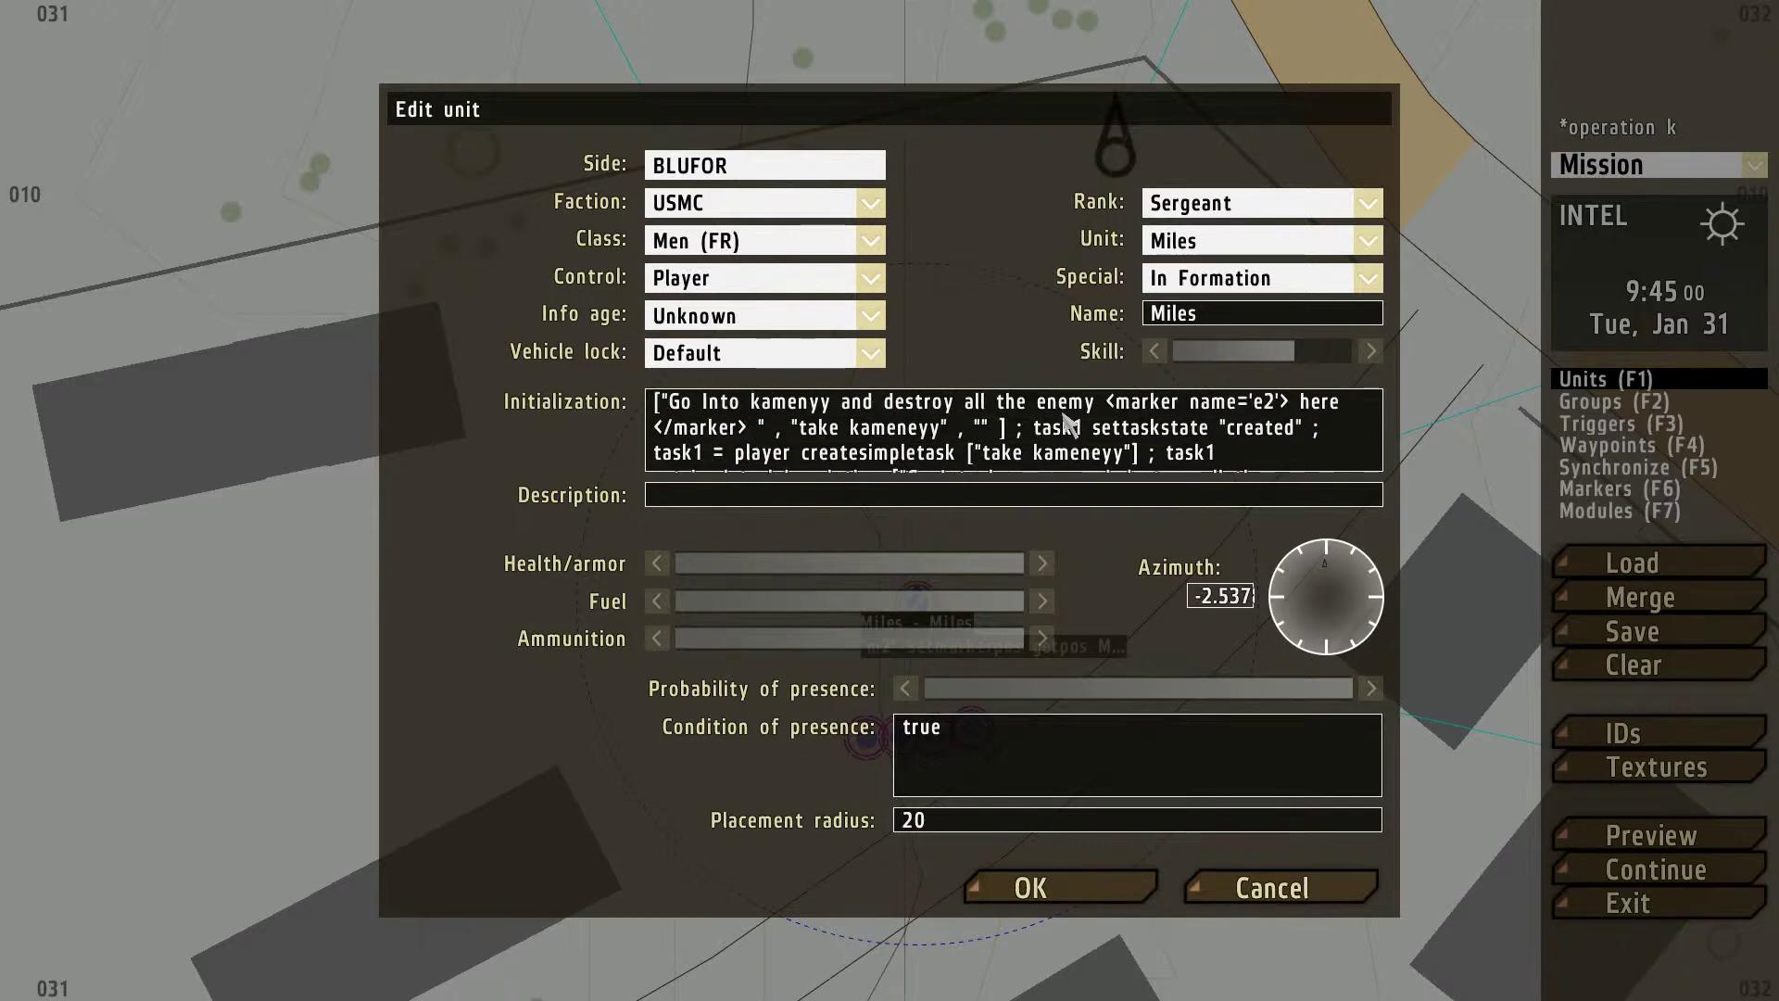
click(1083, 433)
key(BackSpace)
text(2)
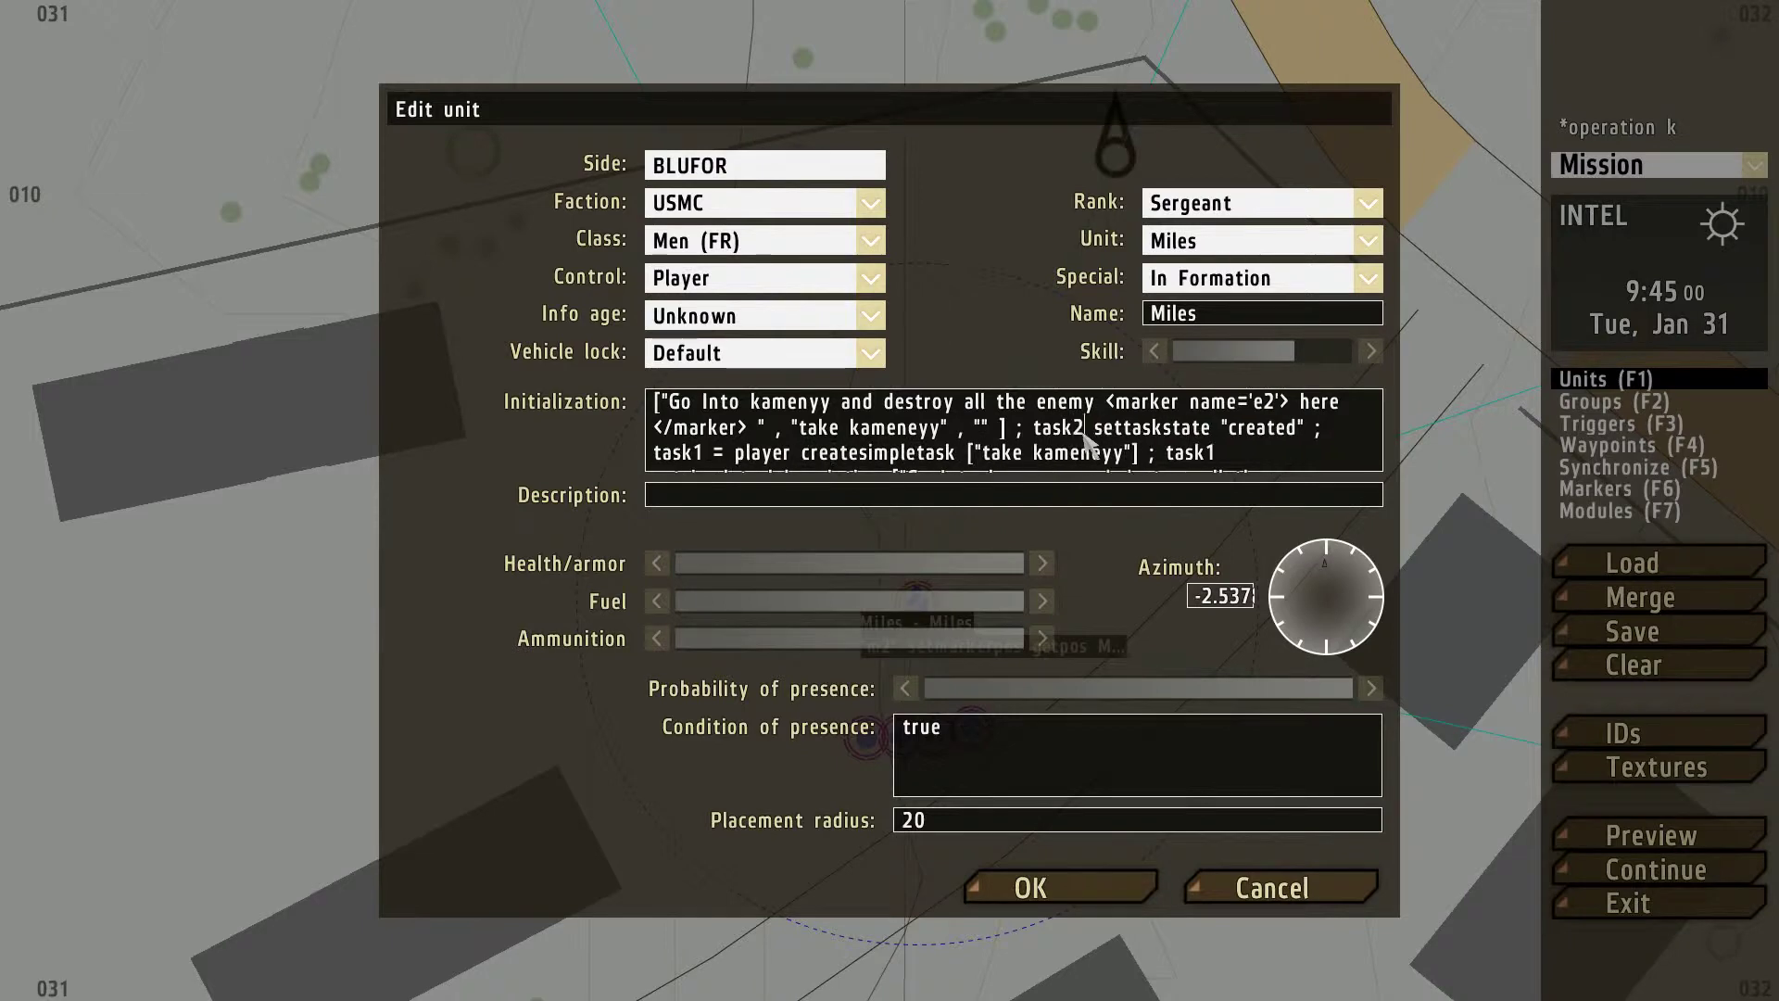
click(706, 453)
key(BackSpace)
text(2)
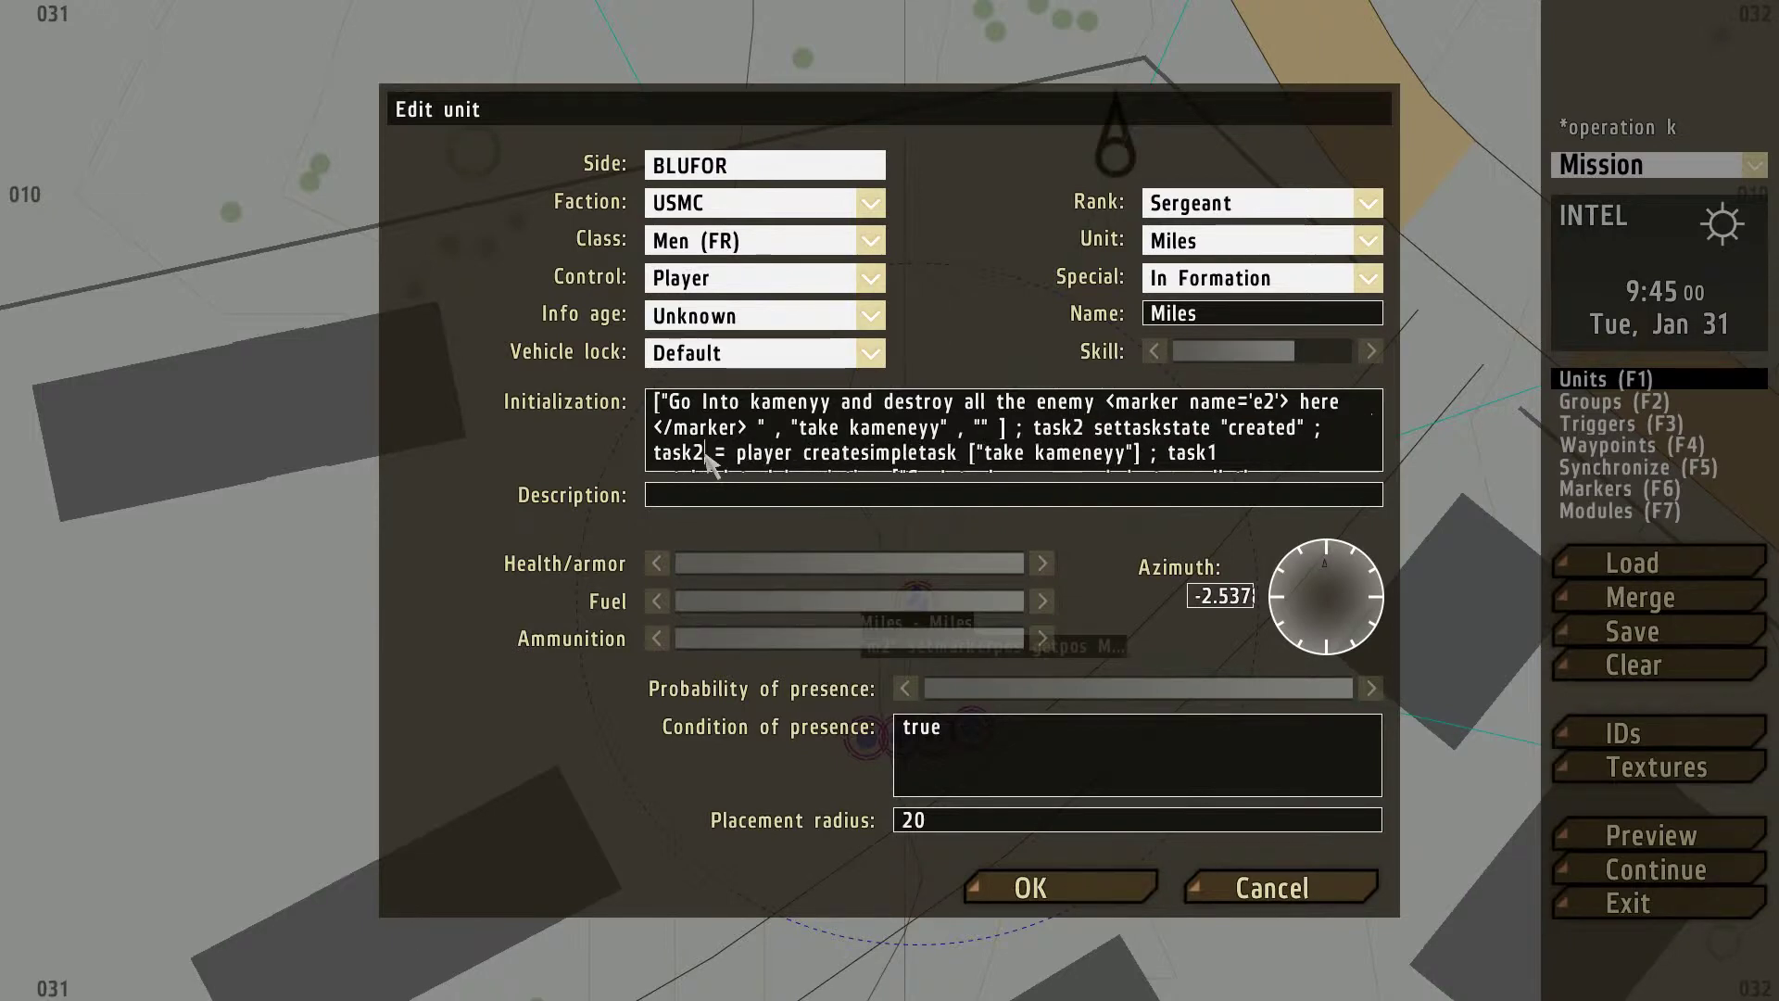
scroll(1226, 454, down, 1)
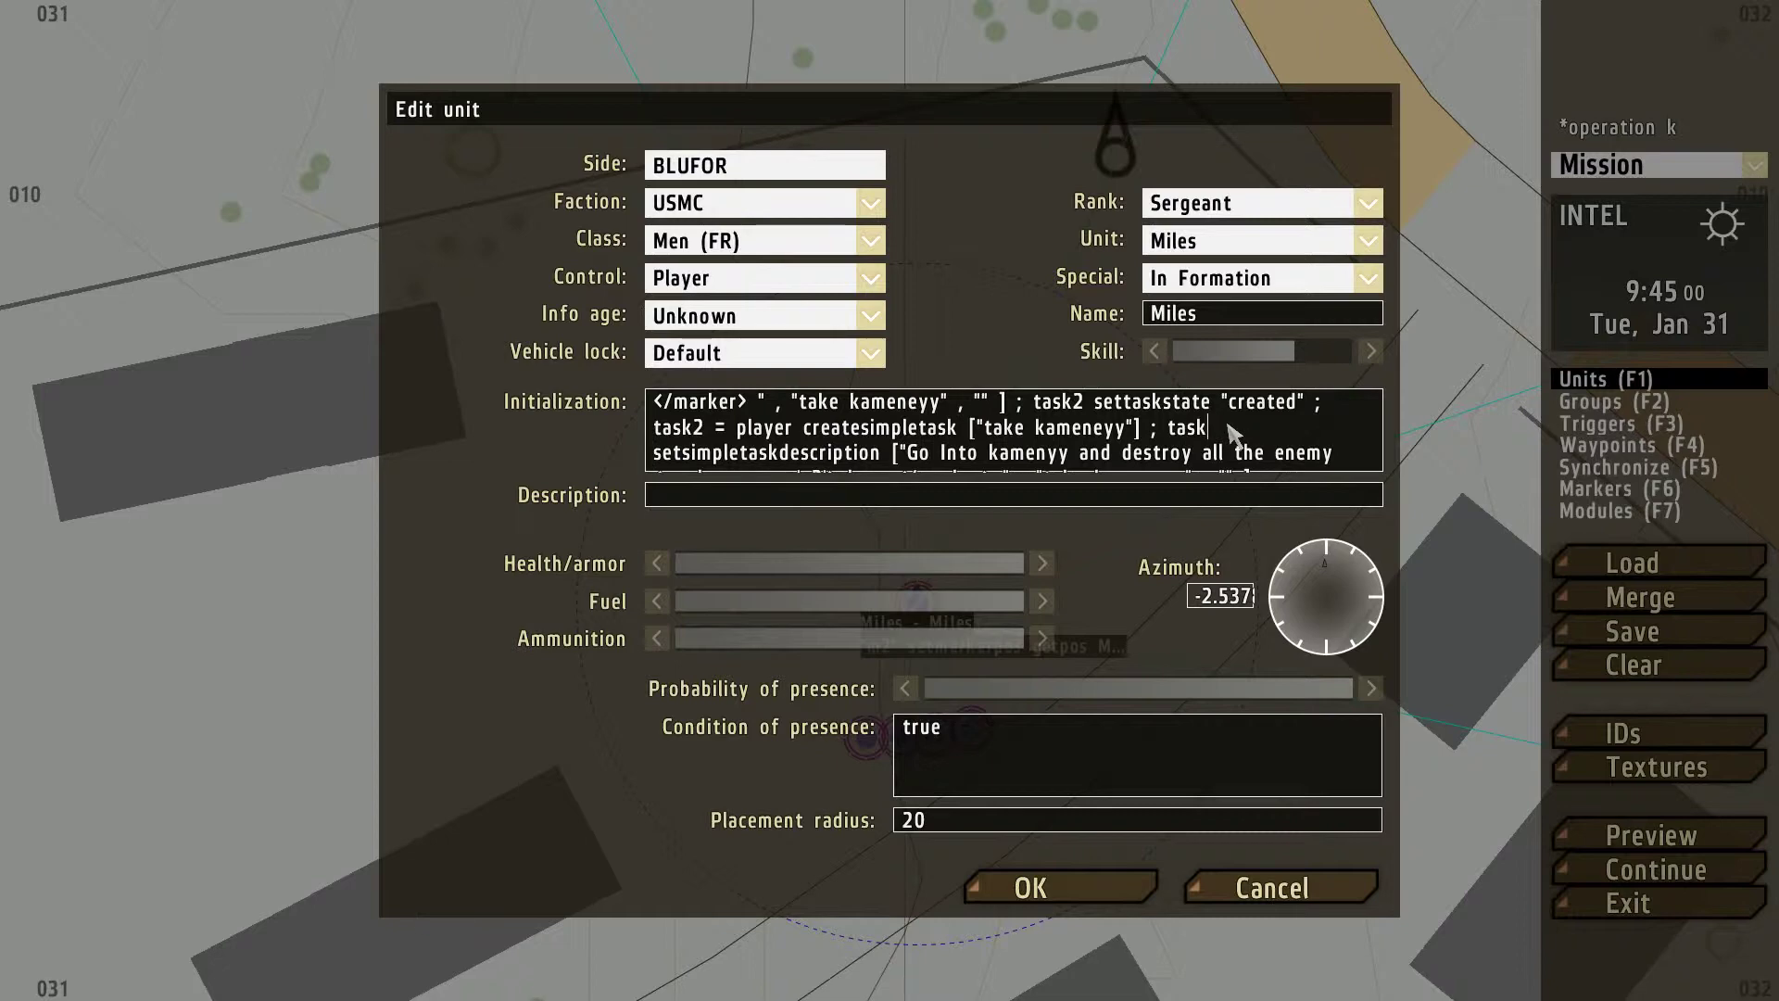
key(Down)
key(Down)
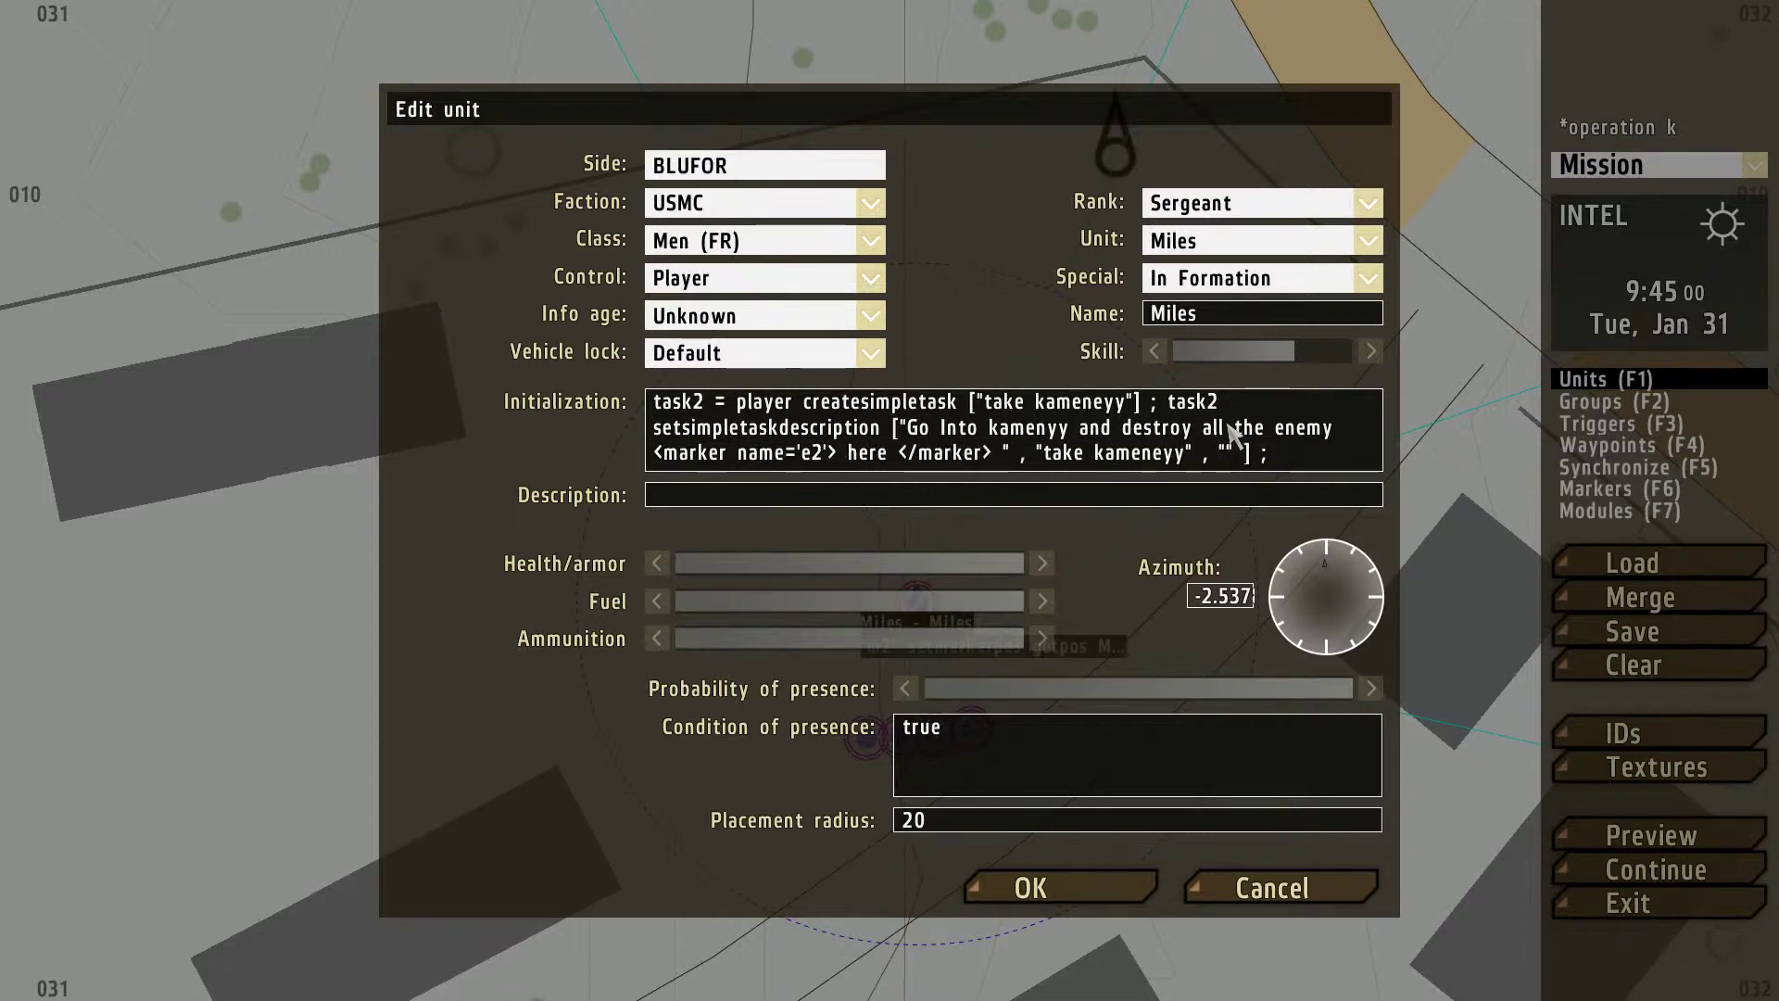
key(Up)
key(Up)
key(Up)
click(1183, 430)
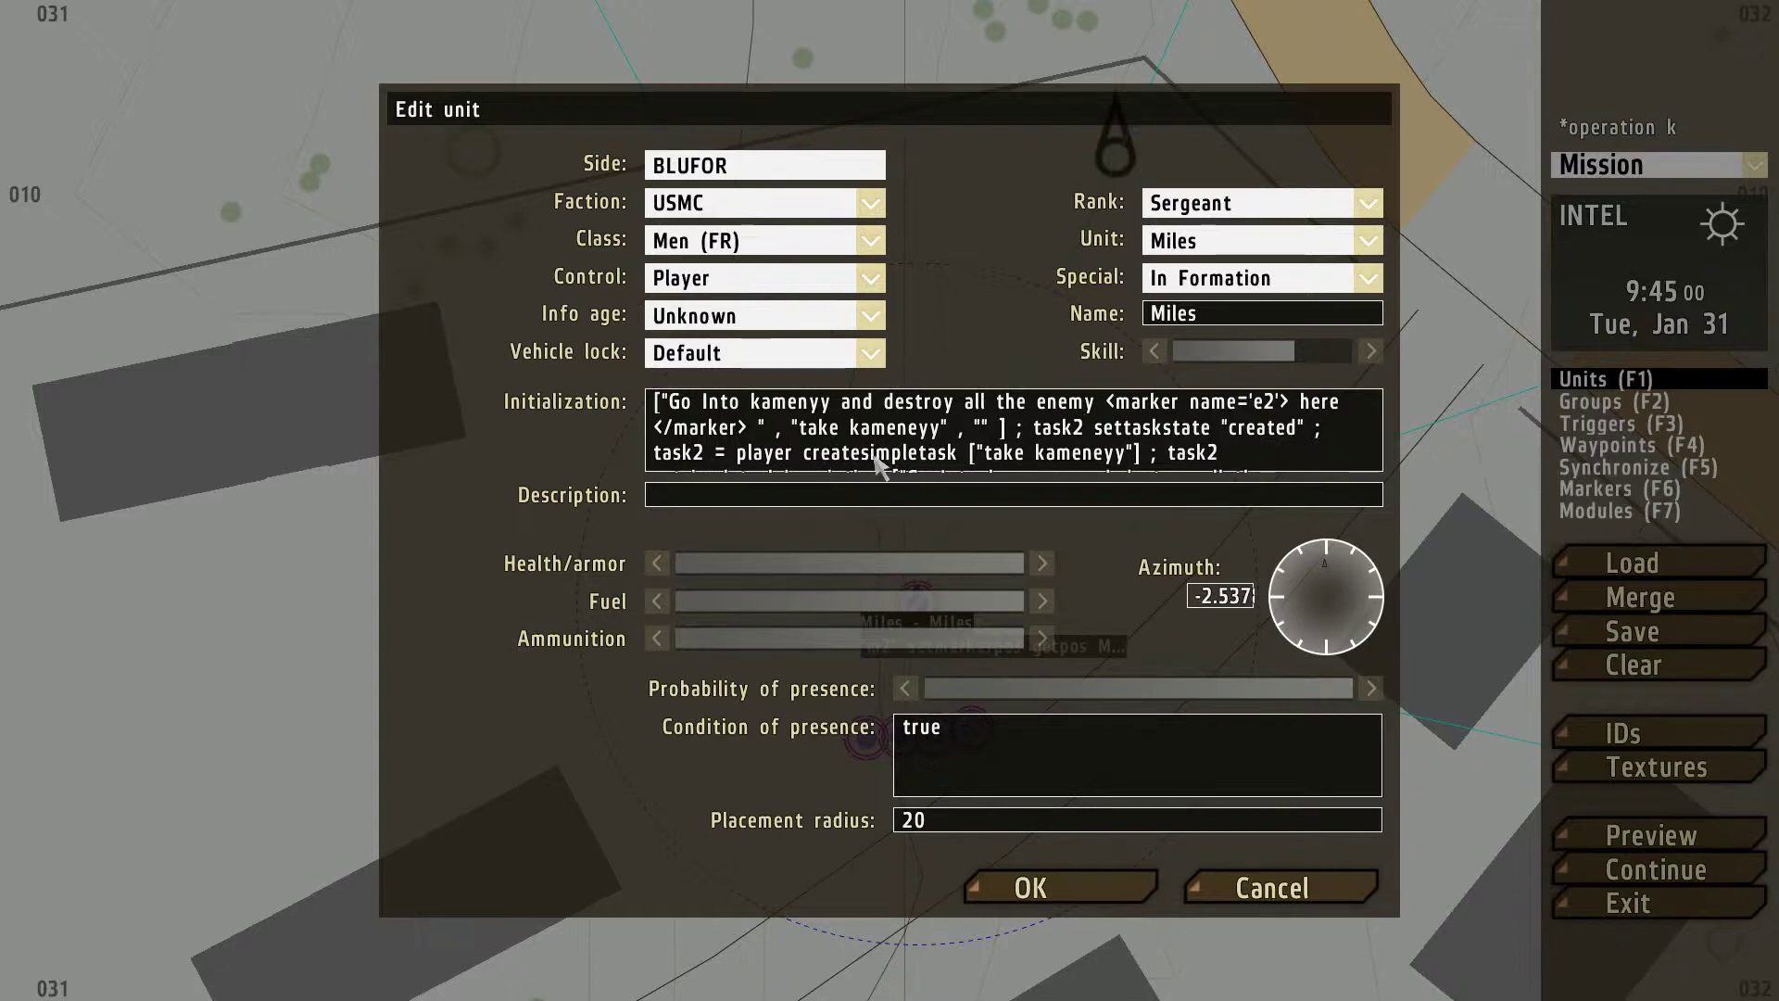
- Change the task2 createsimpletask name to "Kill The Commander"
click(1124, 454)
key(BackSpace)
key(BackSpace)
key(BackSpace)
key(BackSpace)
key(BackSpace)
key(BackSpace)
key(BackSpace)
key(BackSpace)
key(BackSpace)
key(BackSpace)
key(BackSpace)
key(BackSpace)
key(BackSpace)
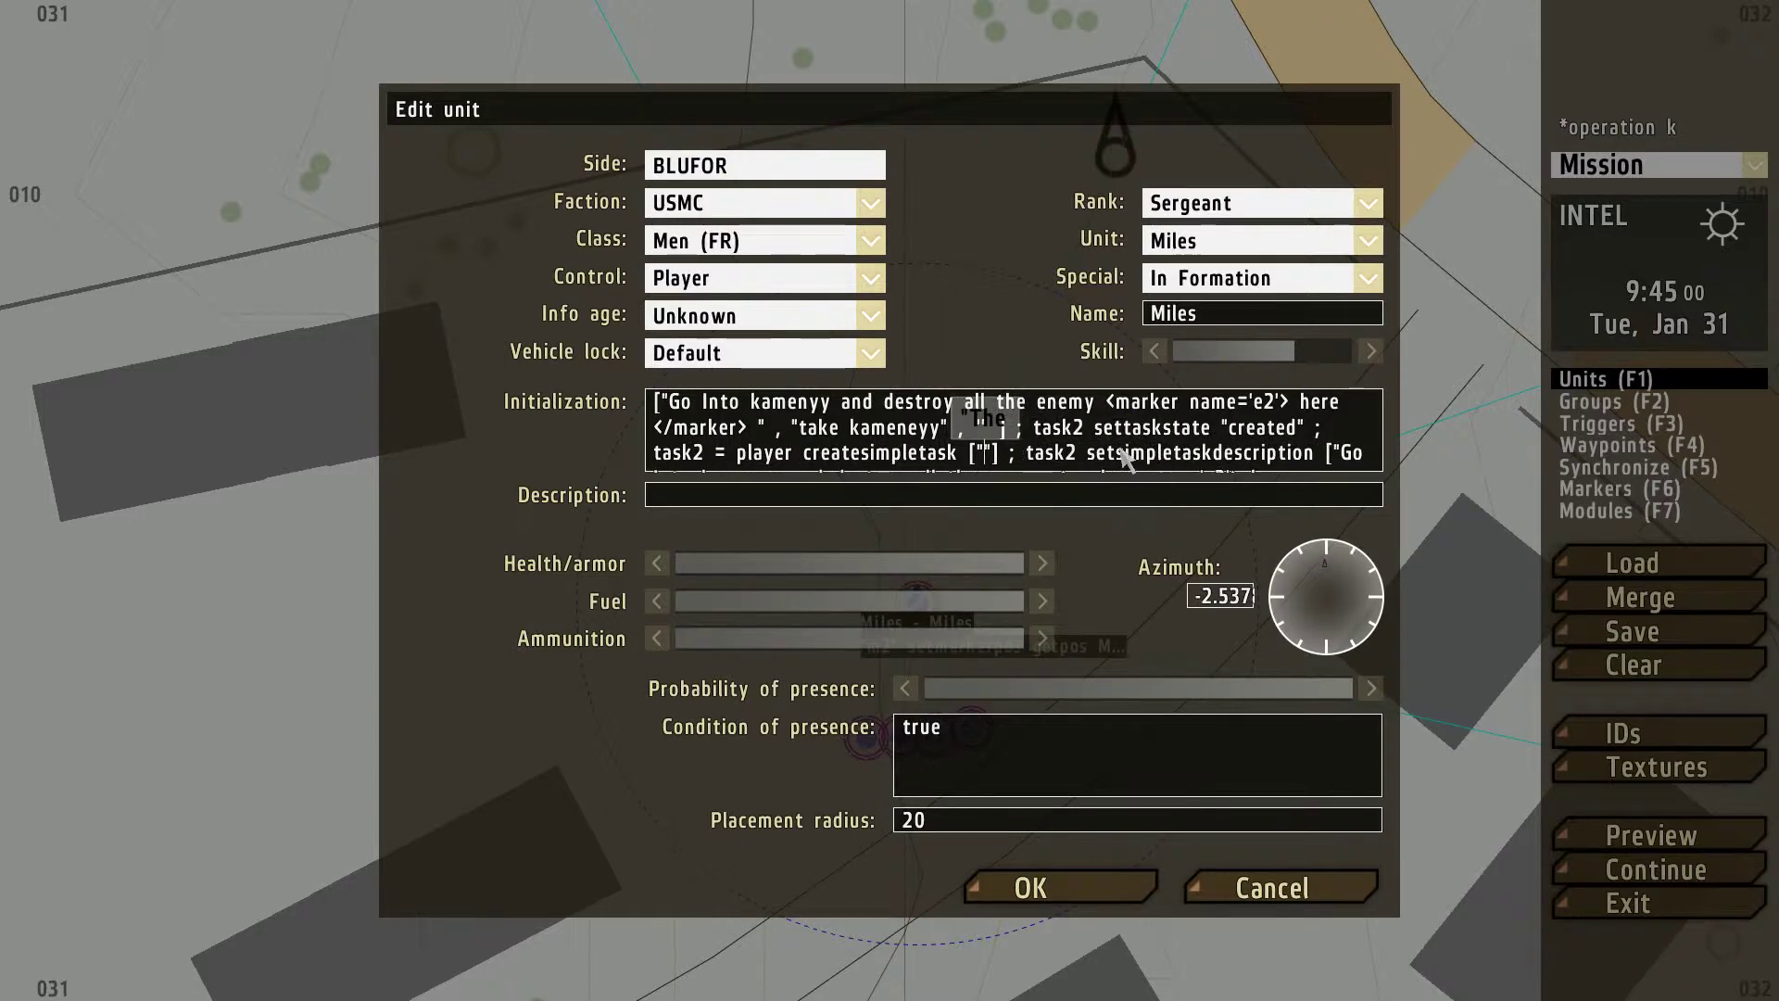
text(Kill Th eCo)
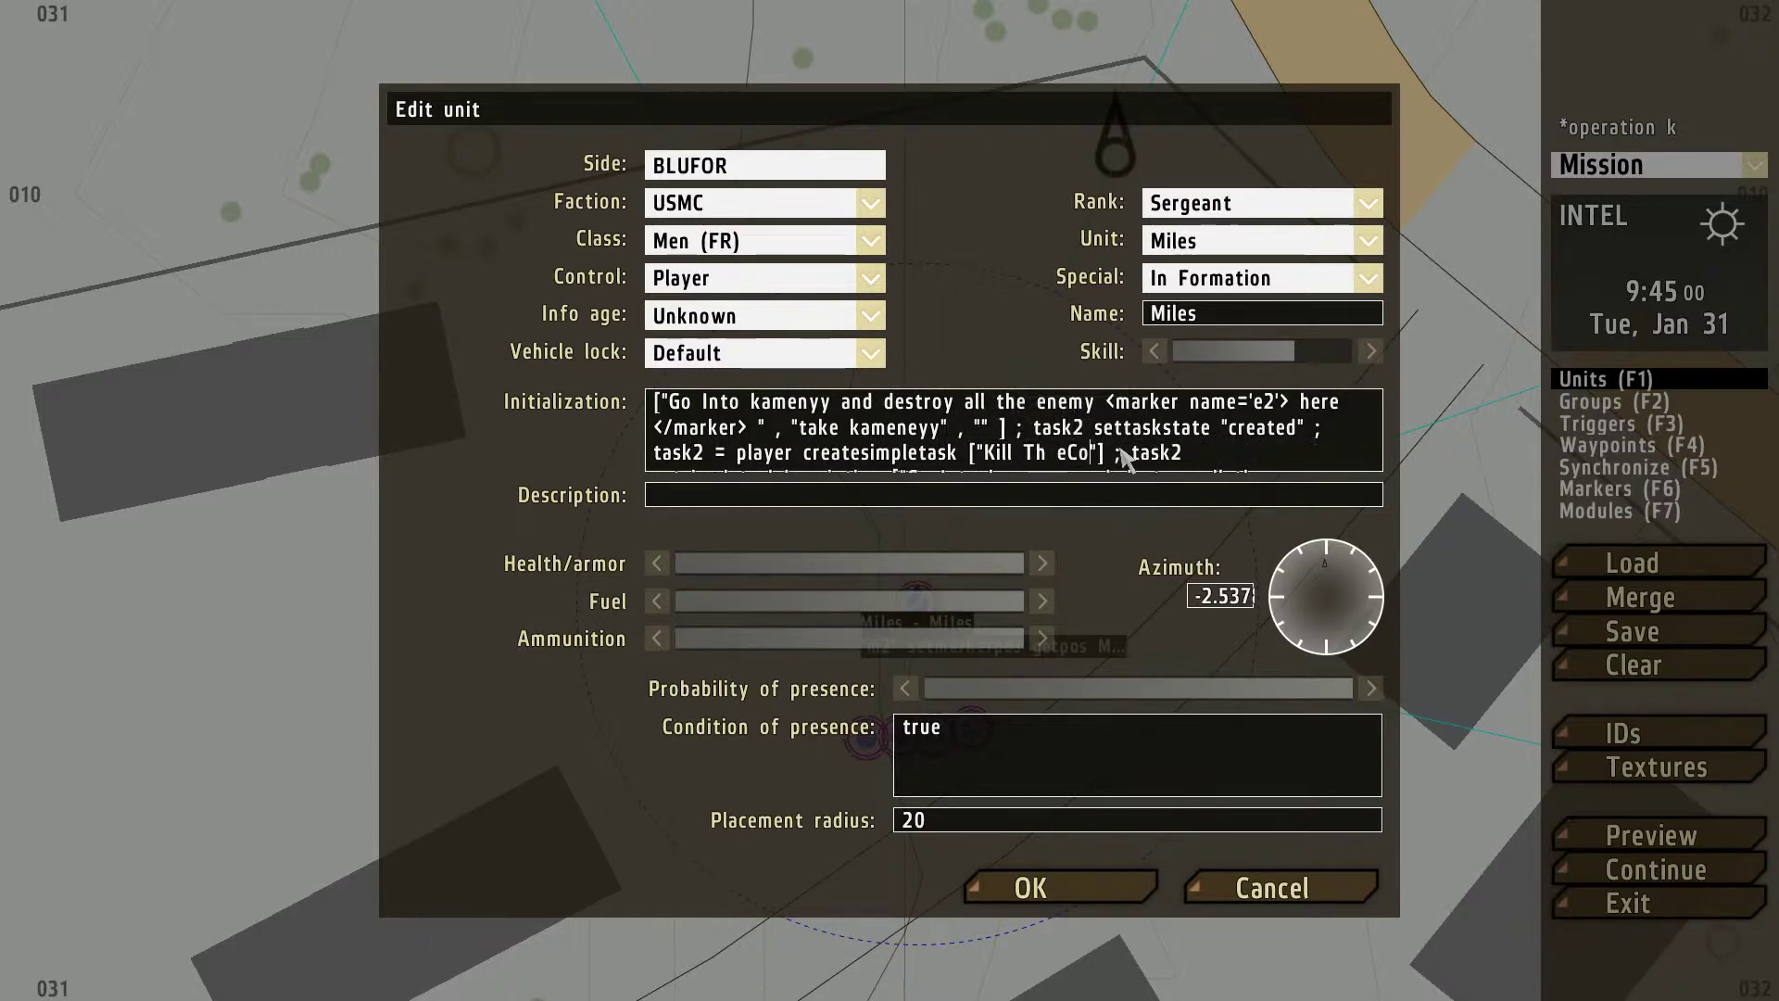
text(mmander)
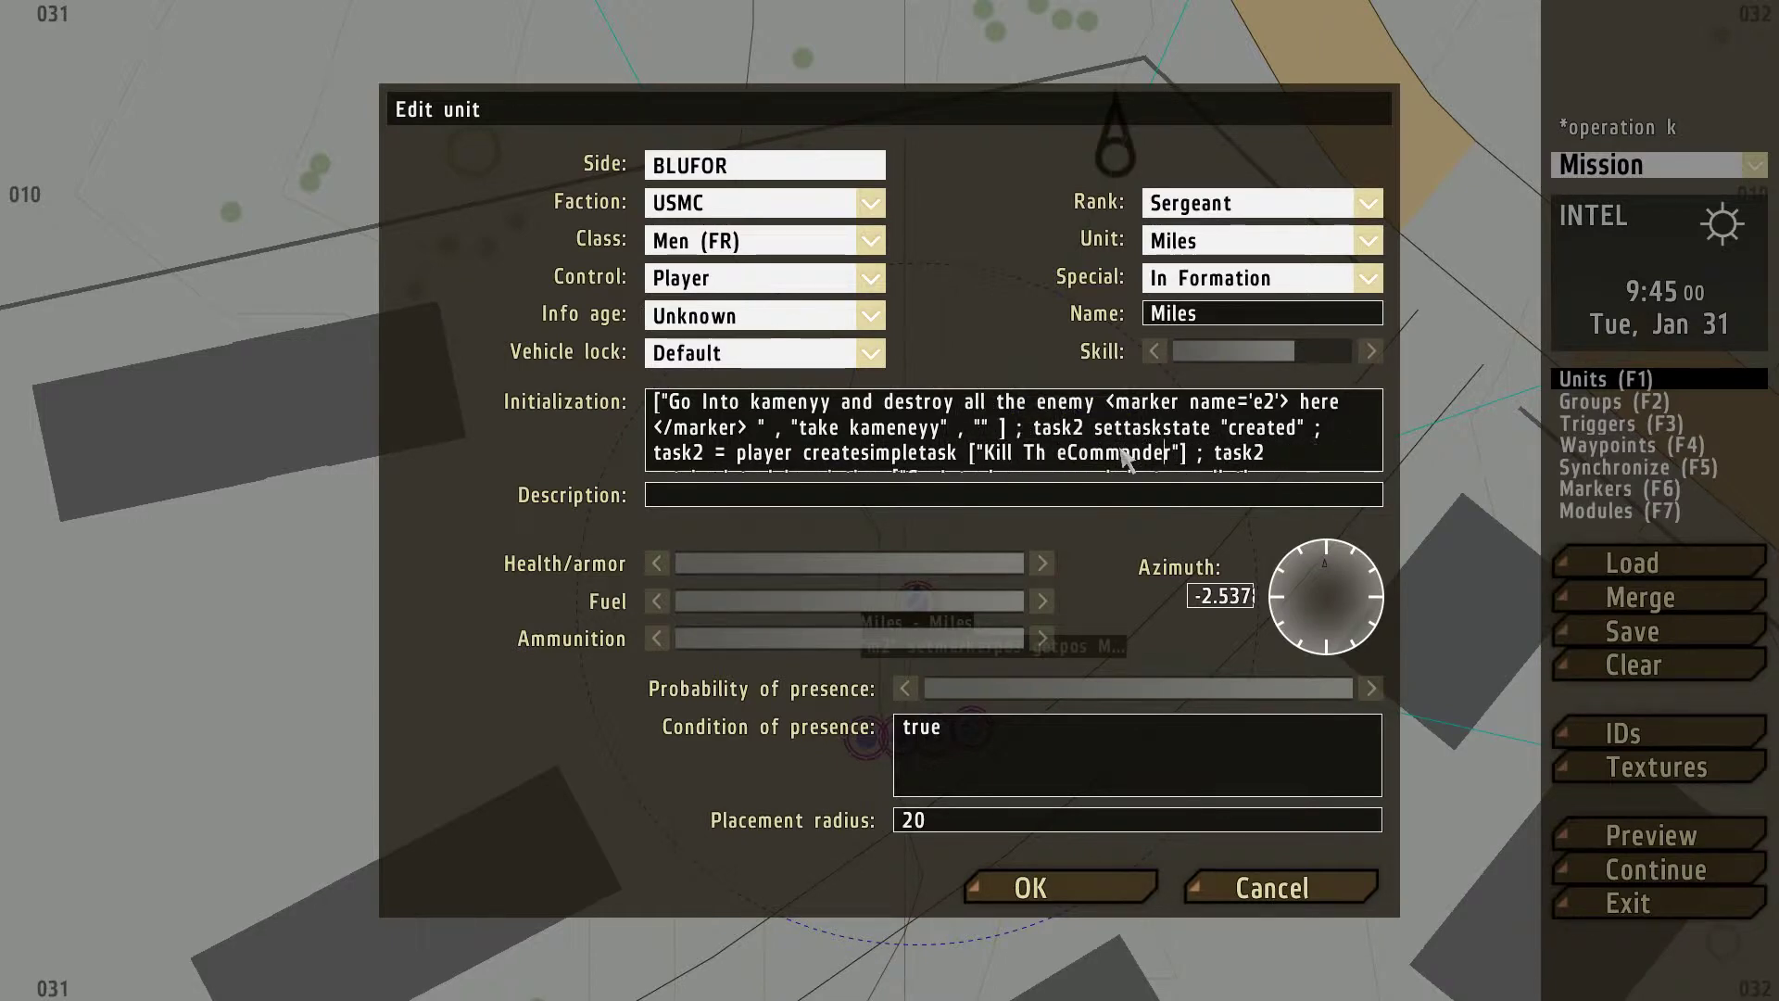
key(BackSpace)
key(Right)
- Replace the task2 description text before the marker link with "Go into Kameneyy locate and find the commander and eliminate him ASAP"
key(Down)
key(Down)
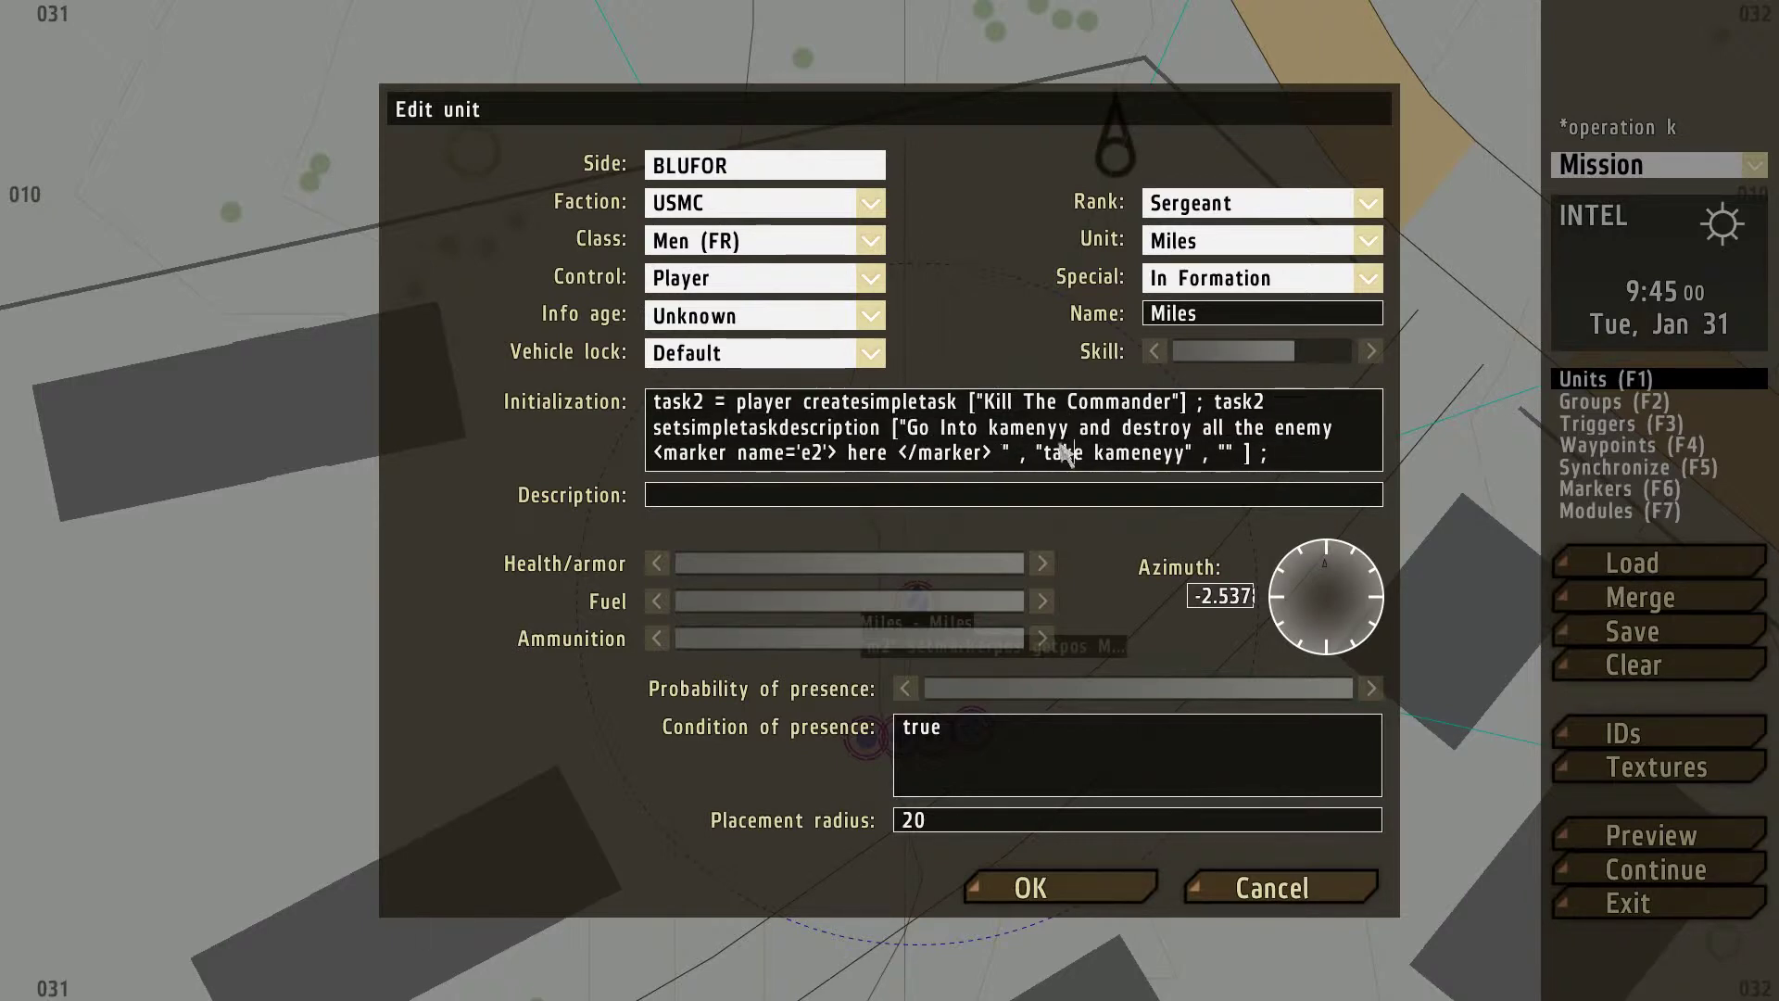
drag(1337, 429, 912, 434)
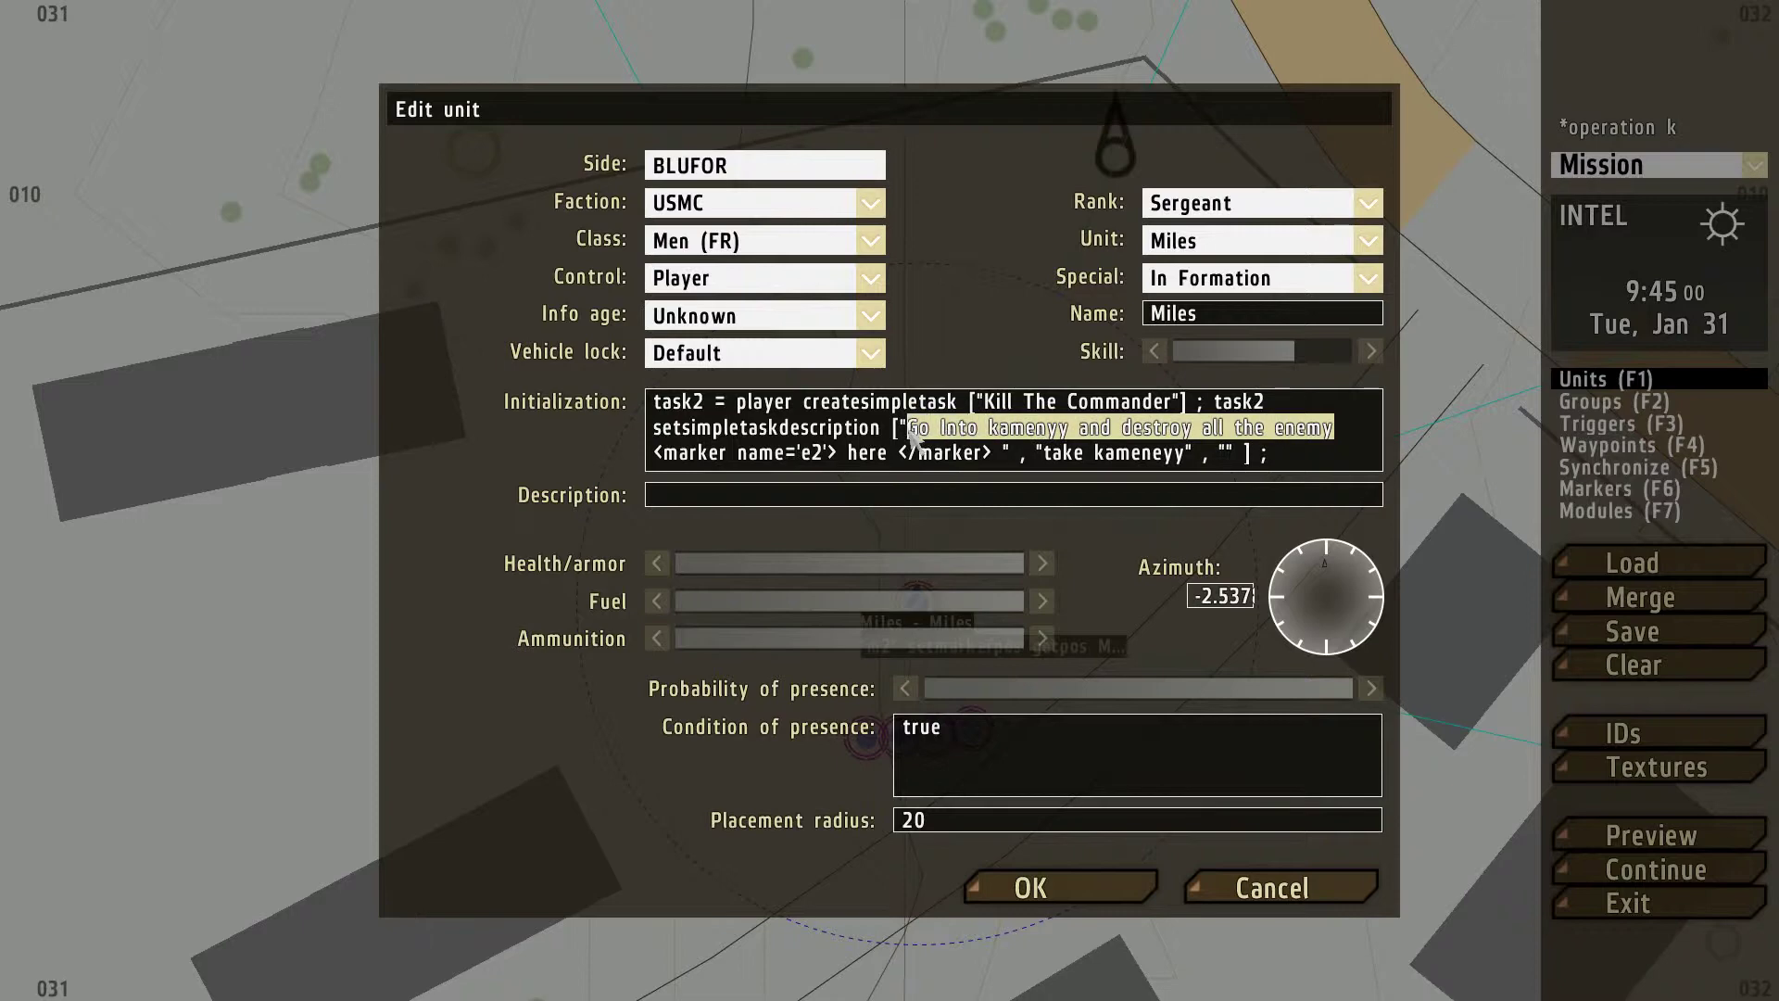
key(BackSpace)
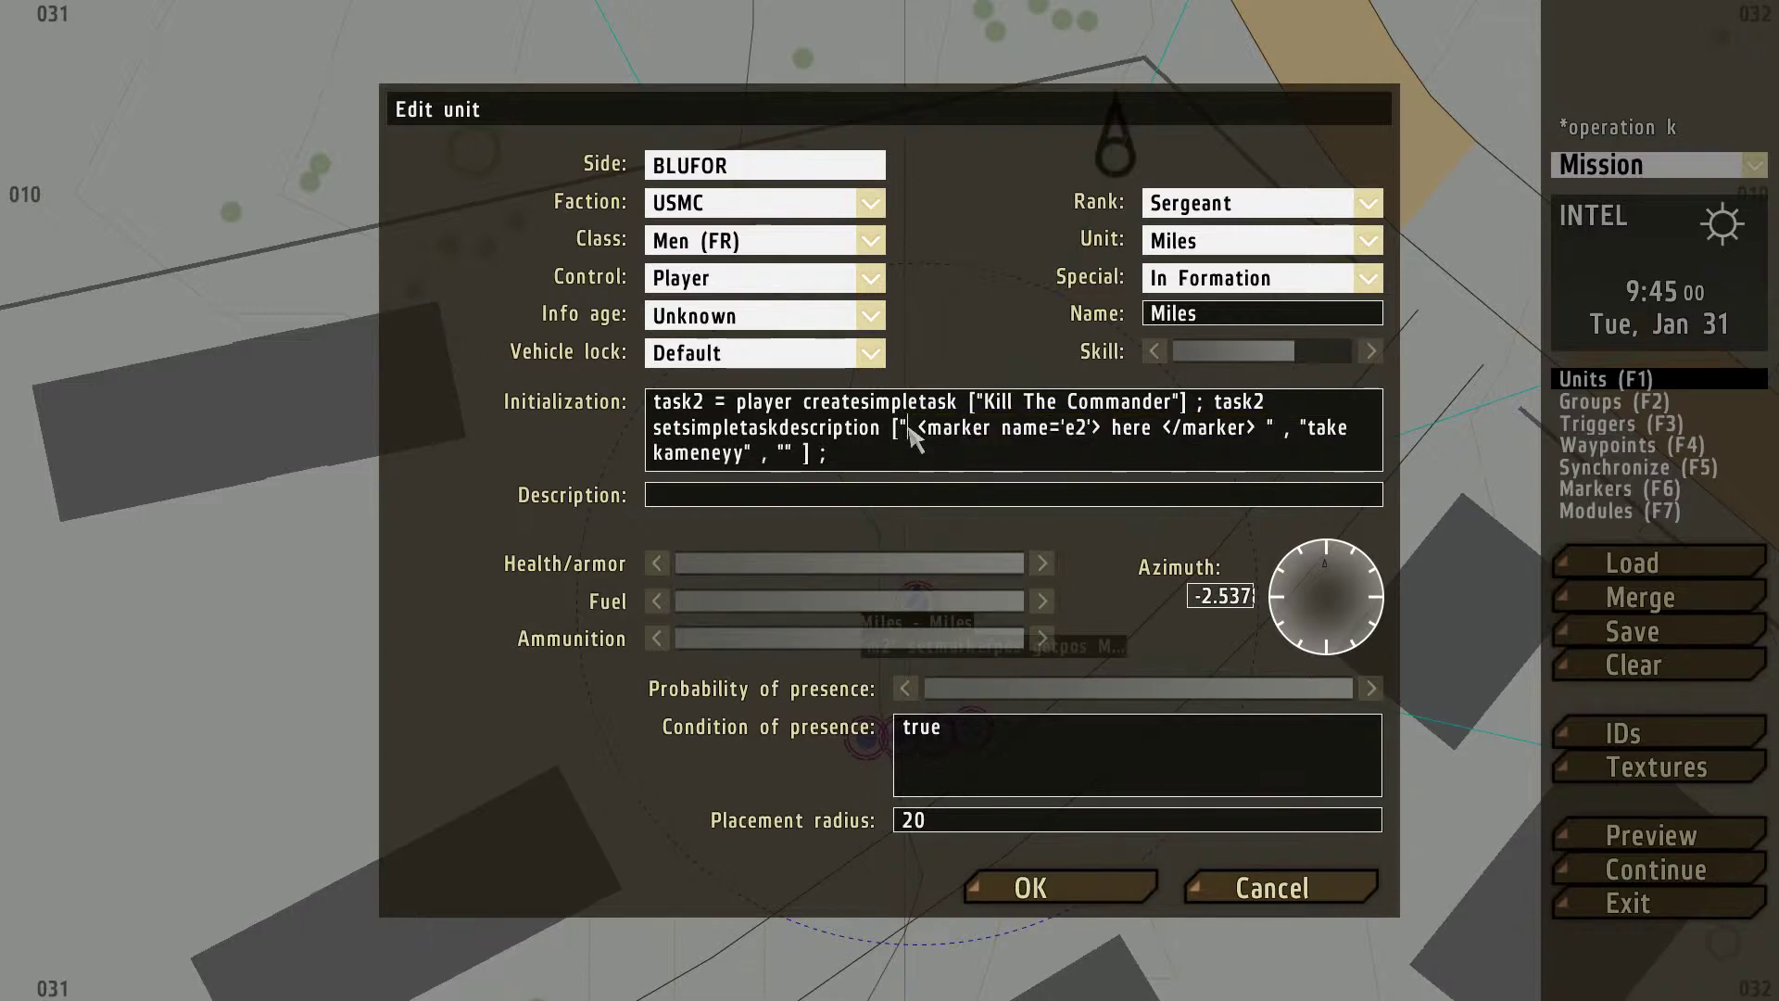
text(Go into Kamene)
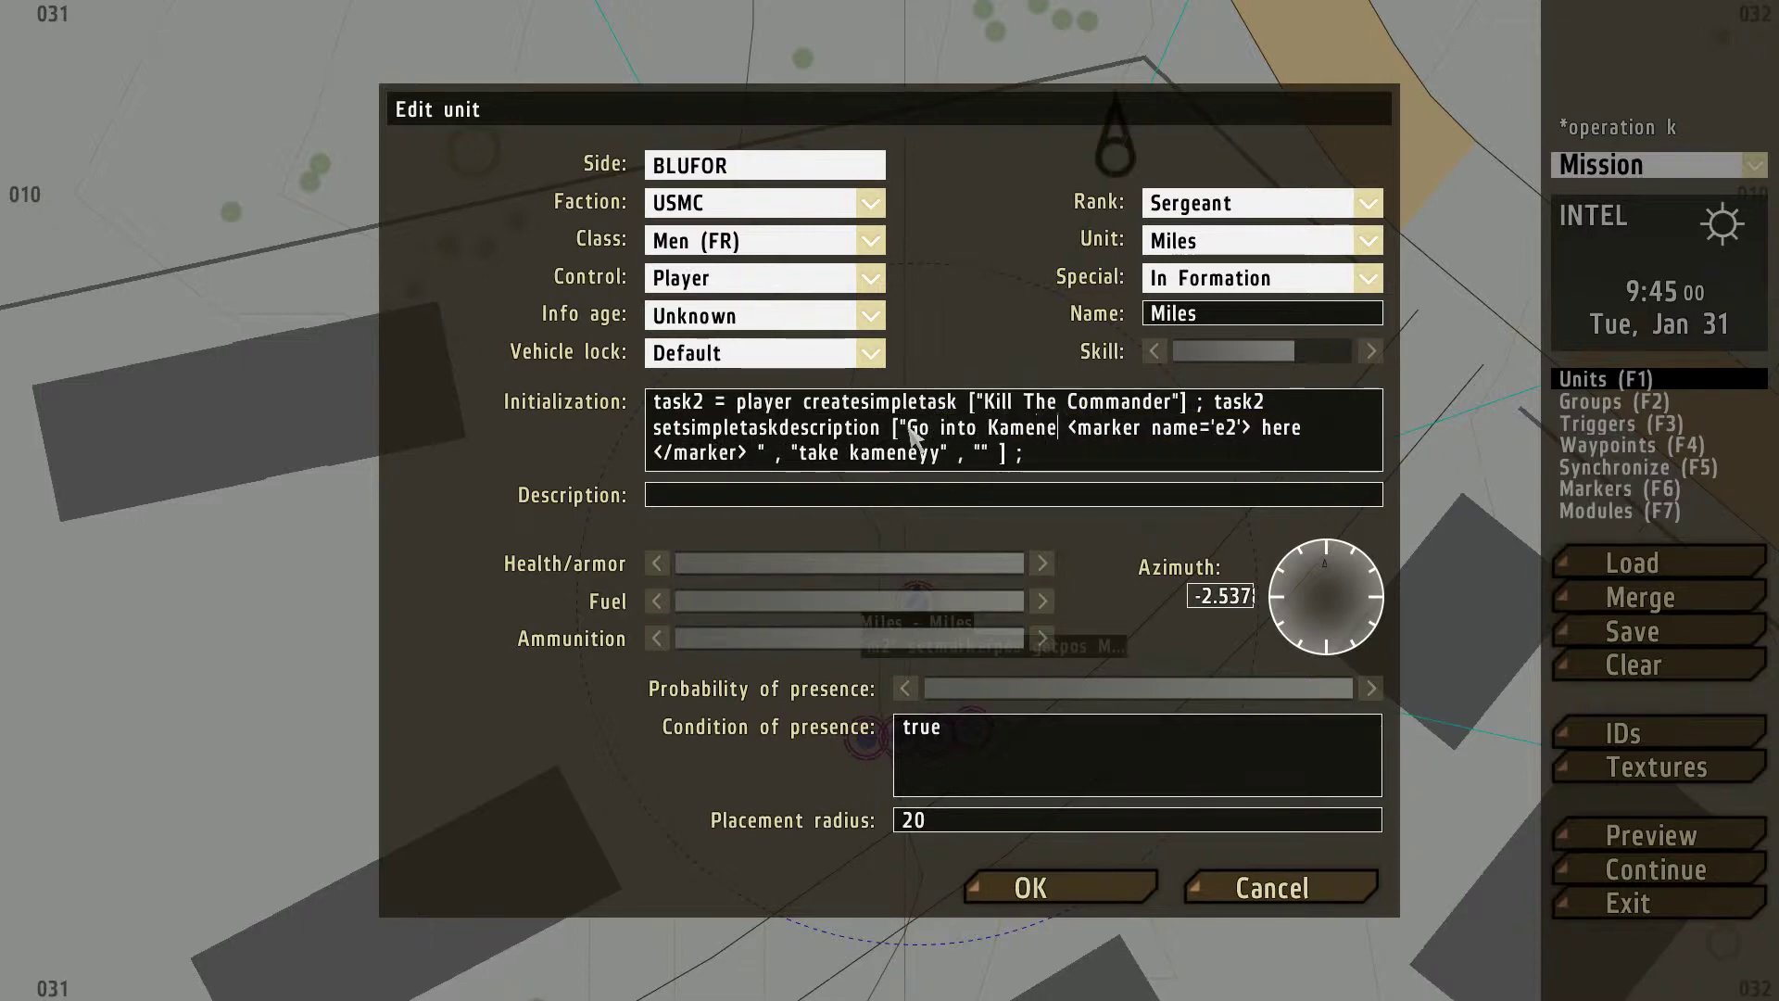
text(yy locate and )
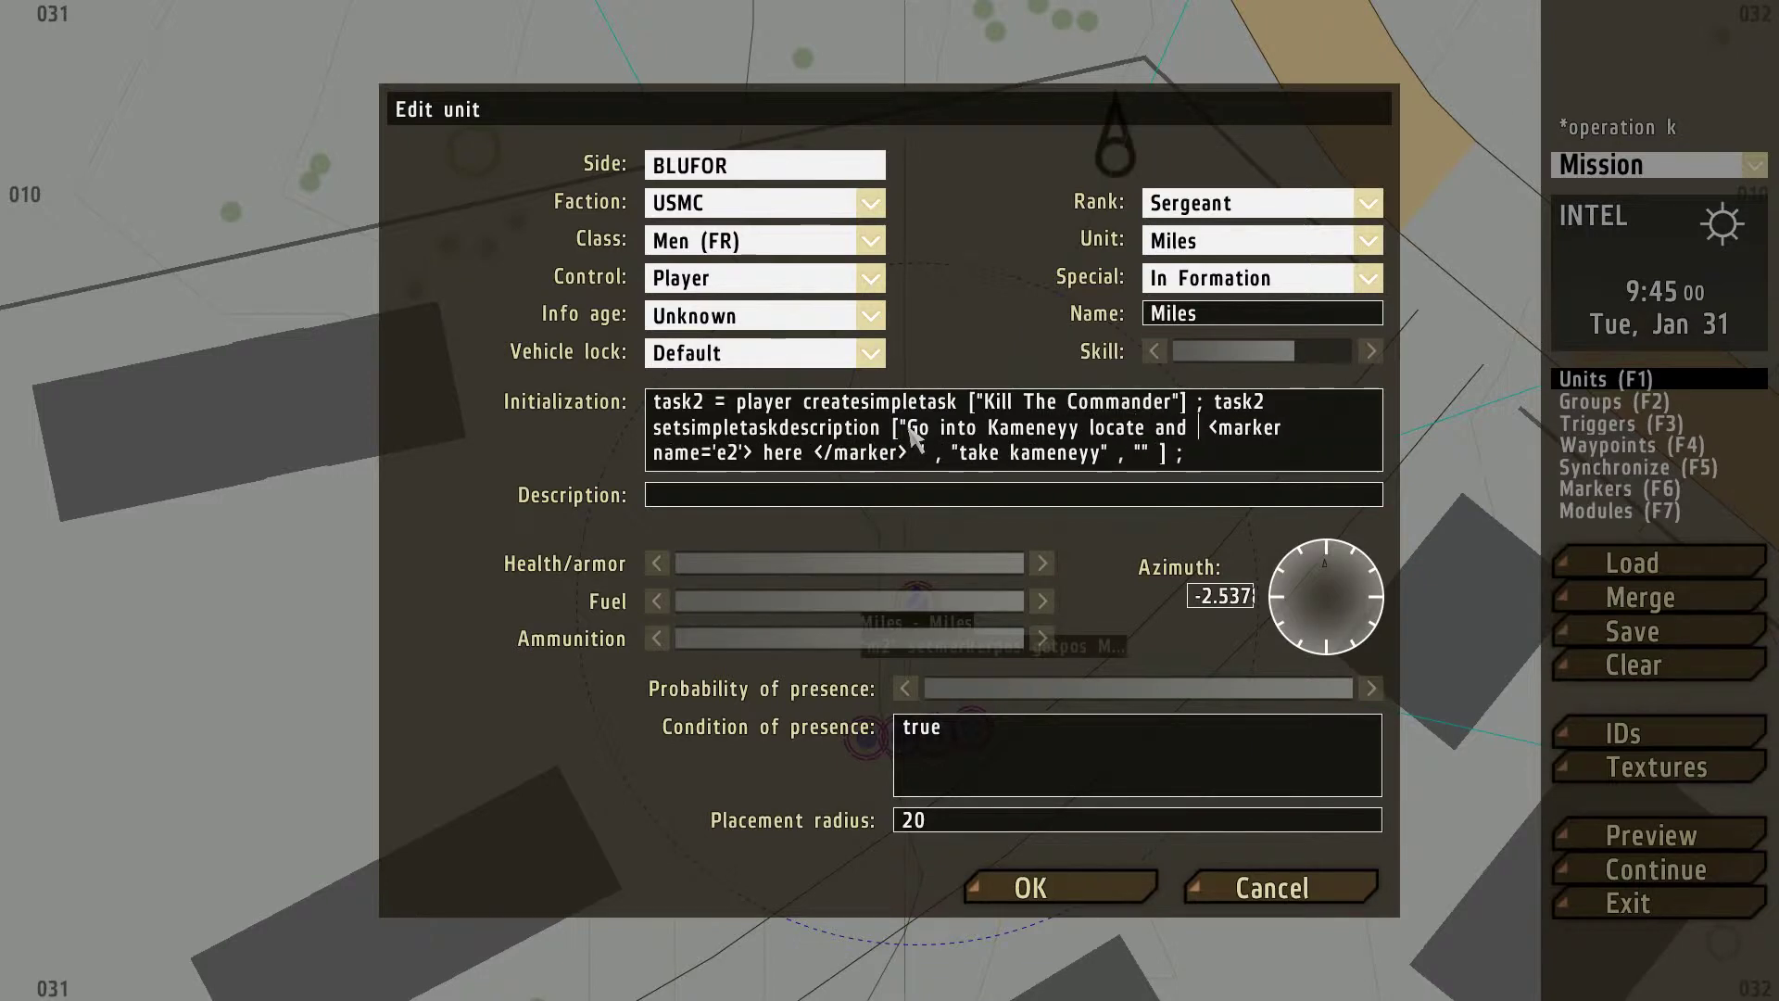
text(find the command)
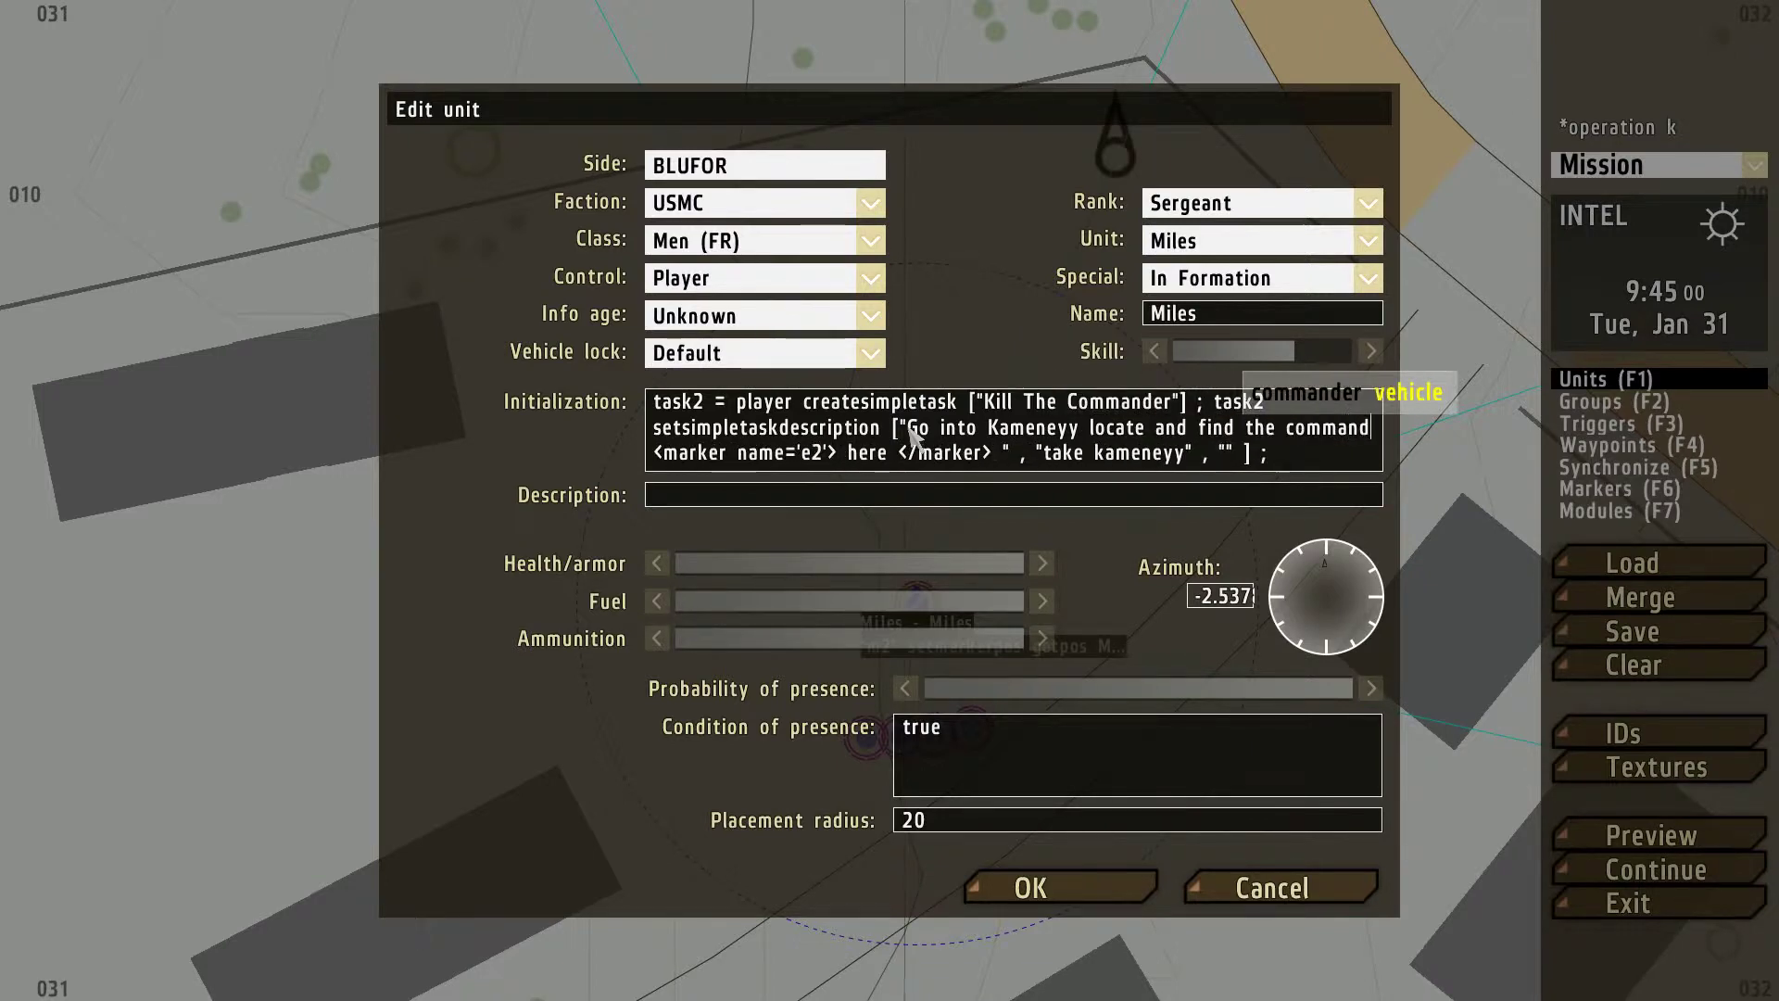
text(er )
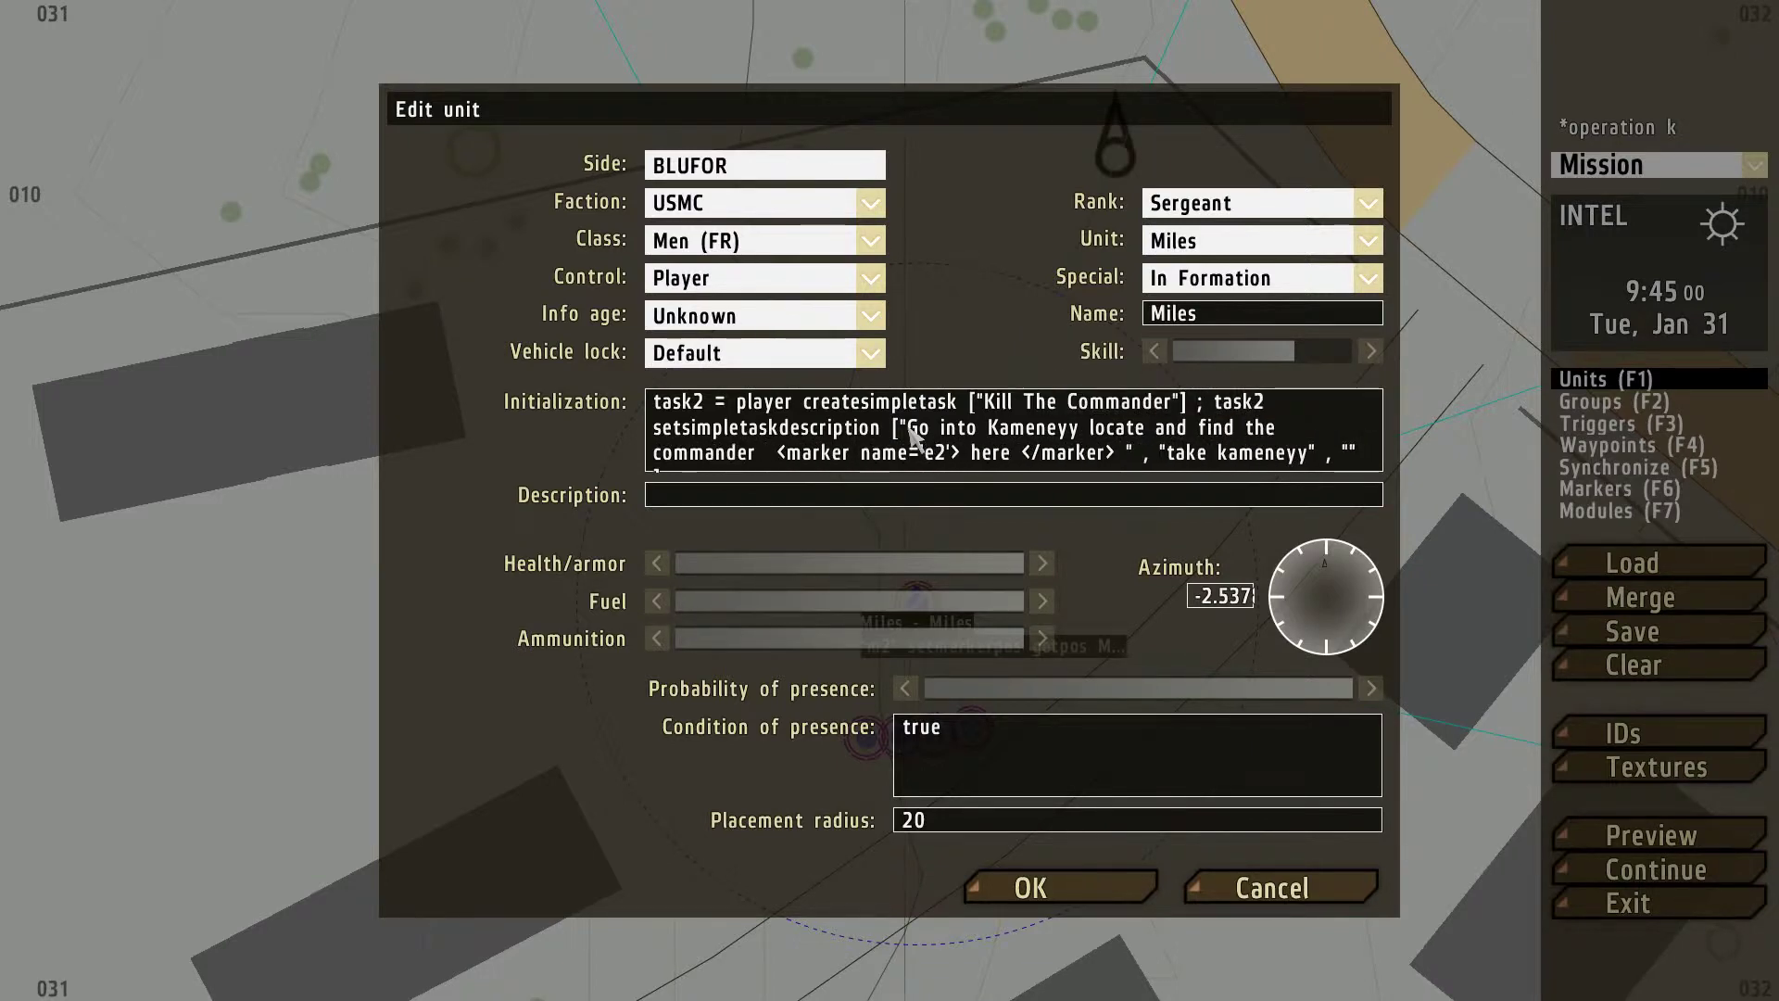
text(and eliminate)
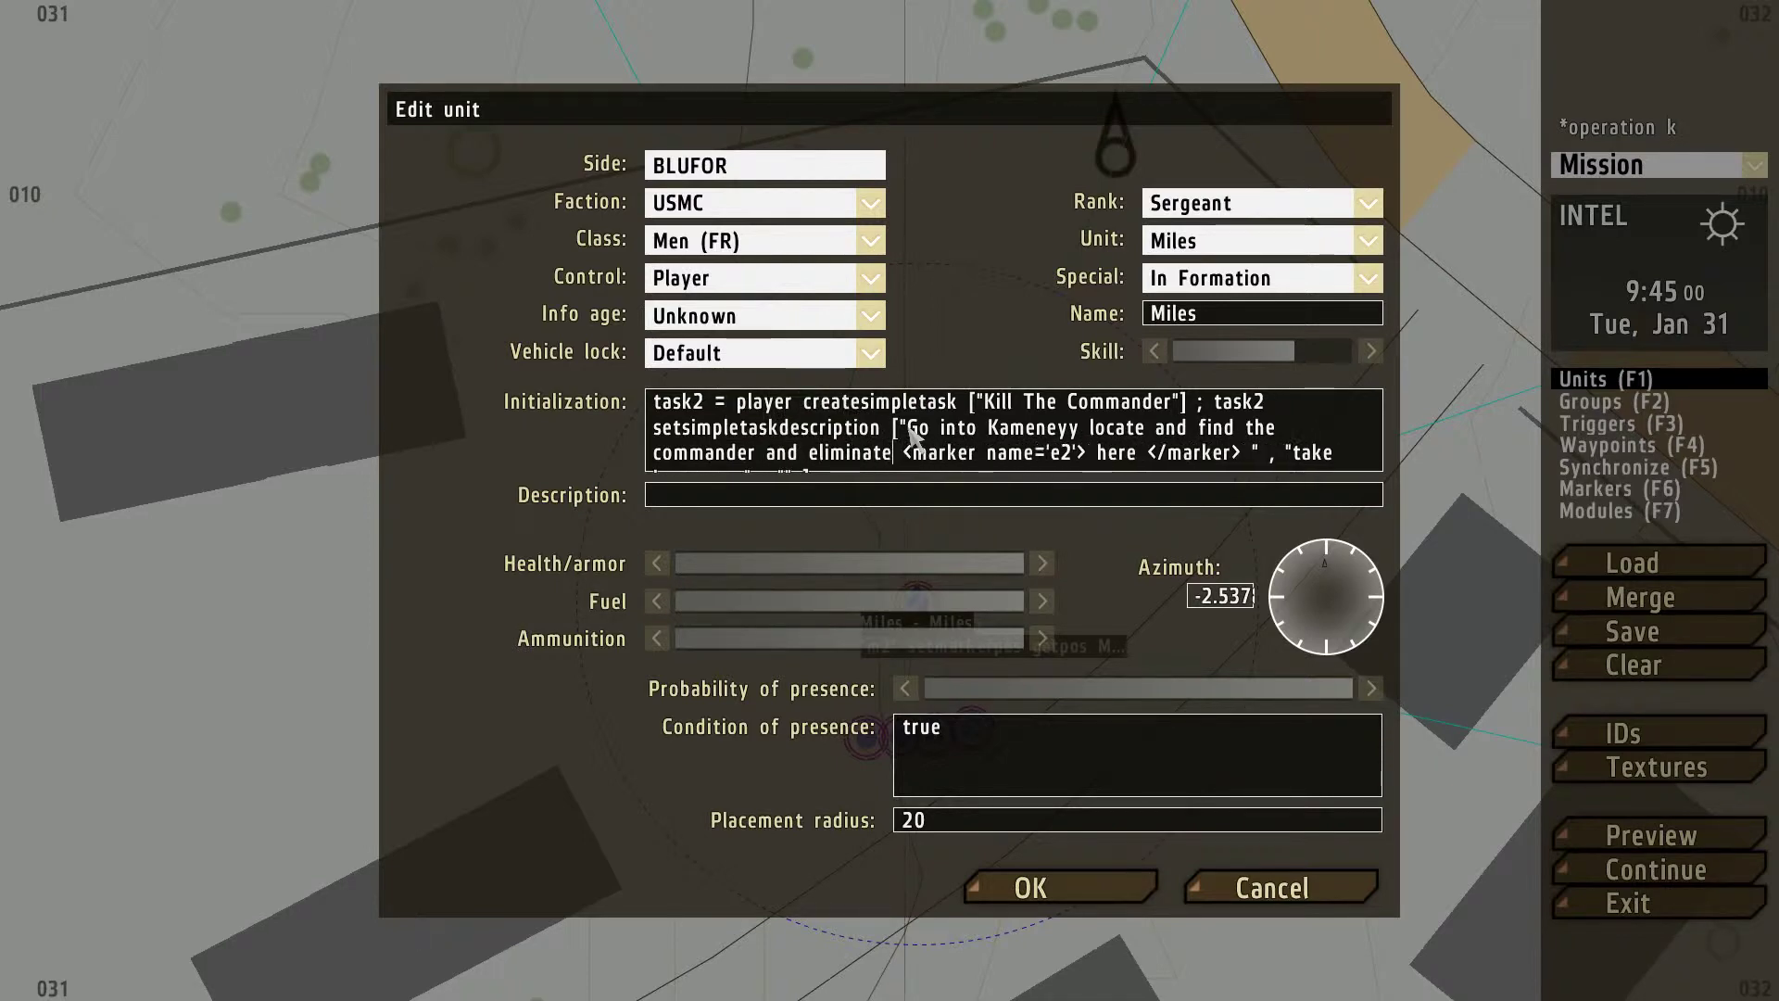
text( him A)
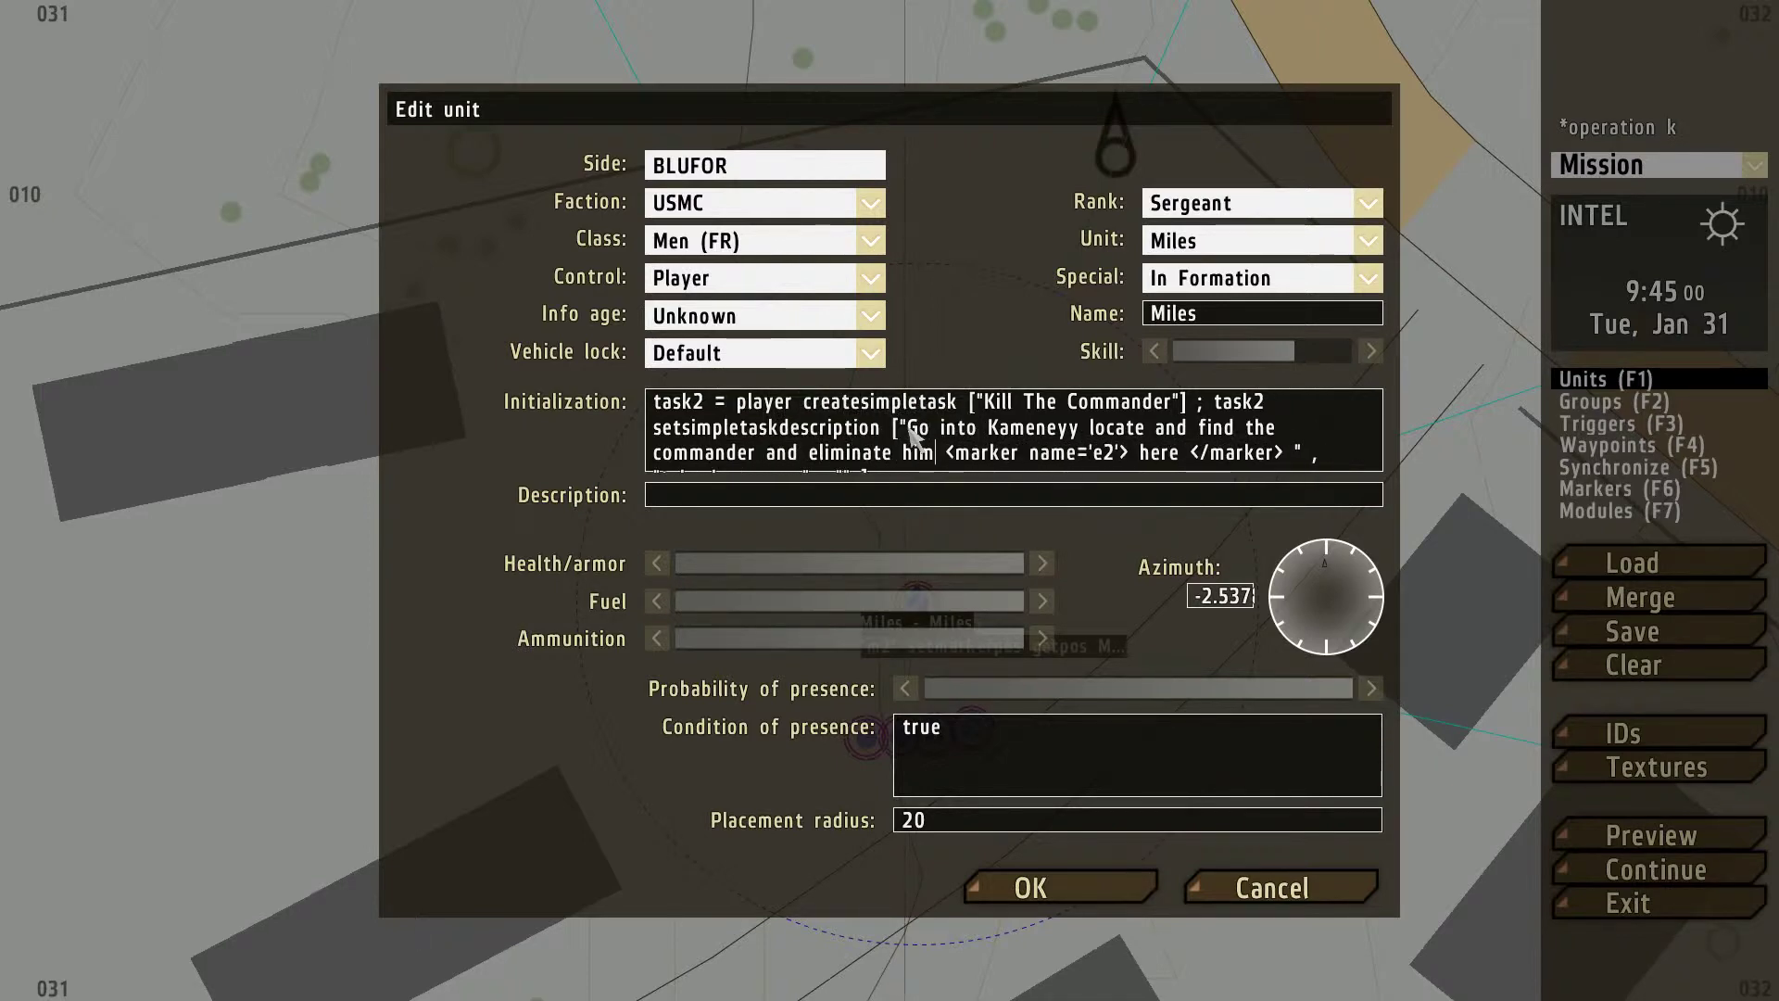
text(SAP)
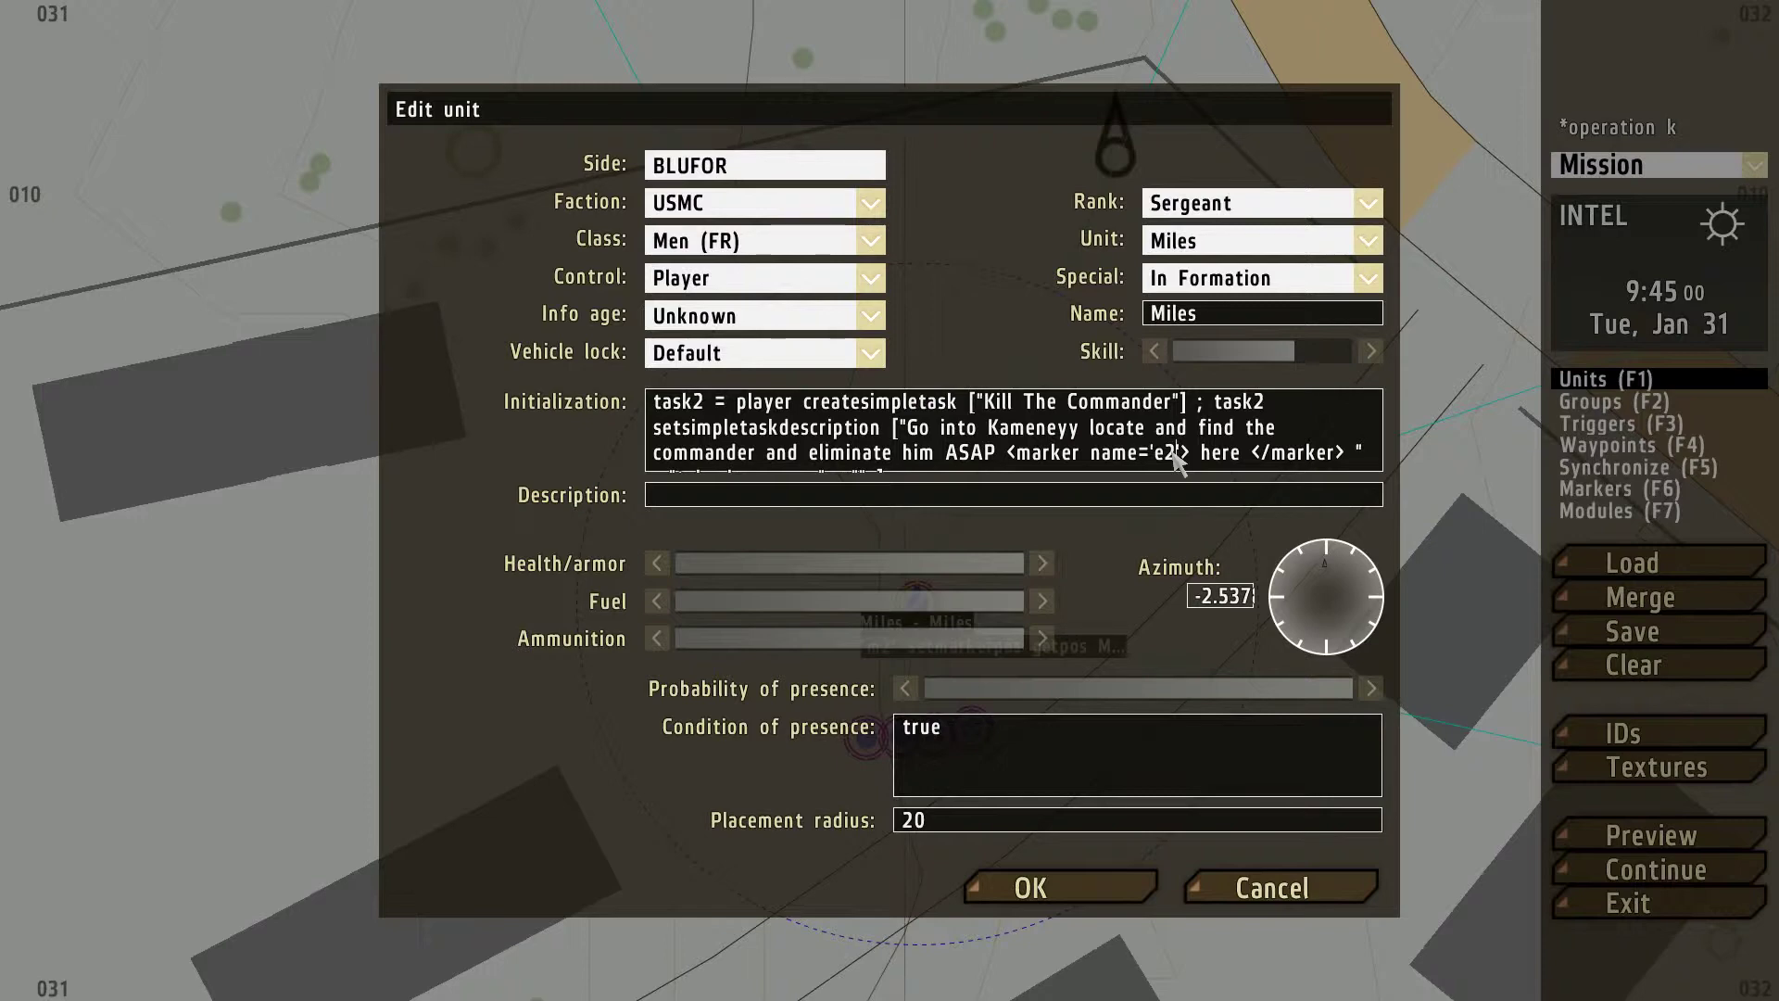
- Point the marker link in the task2 description to marker b1m
key(BackSpace)
key(BackSpace)
text(b1m)
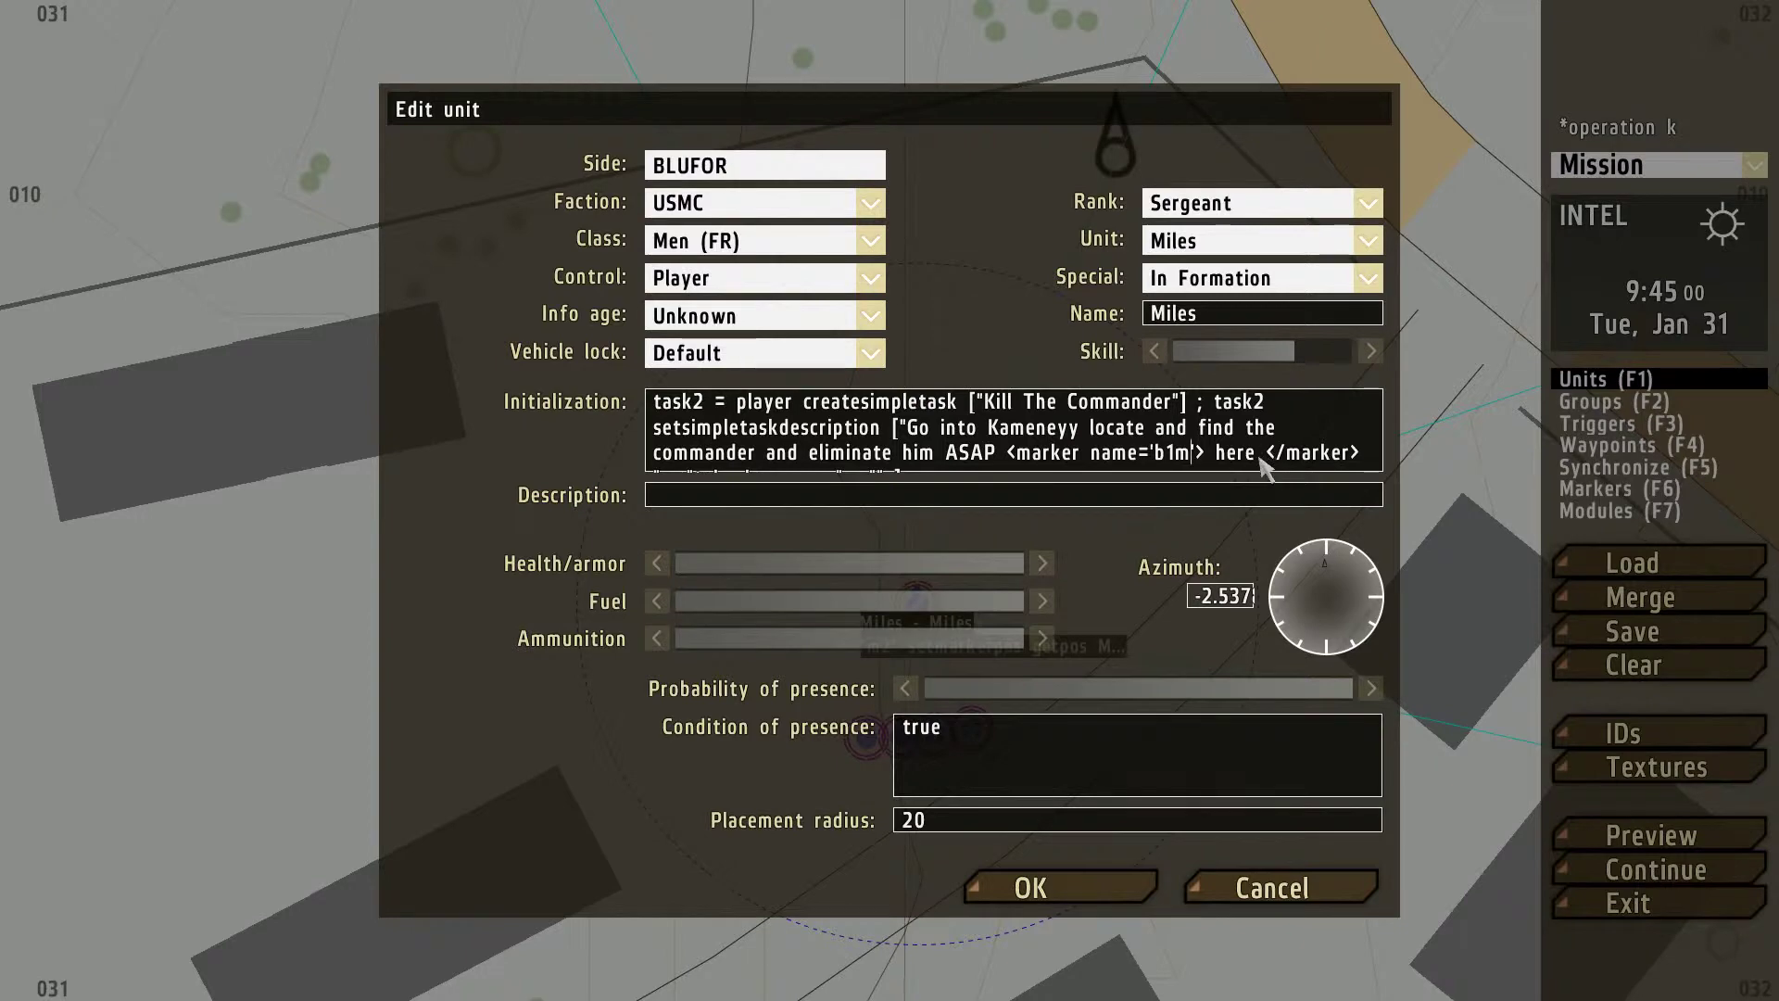
- Add three comma-separated copies of the b1m marker link after the original one in the task2 description
drag(1356, 458, 1007, 453)
key(ctrl+c)
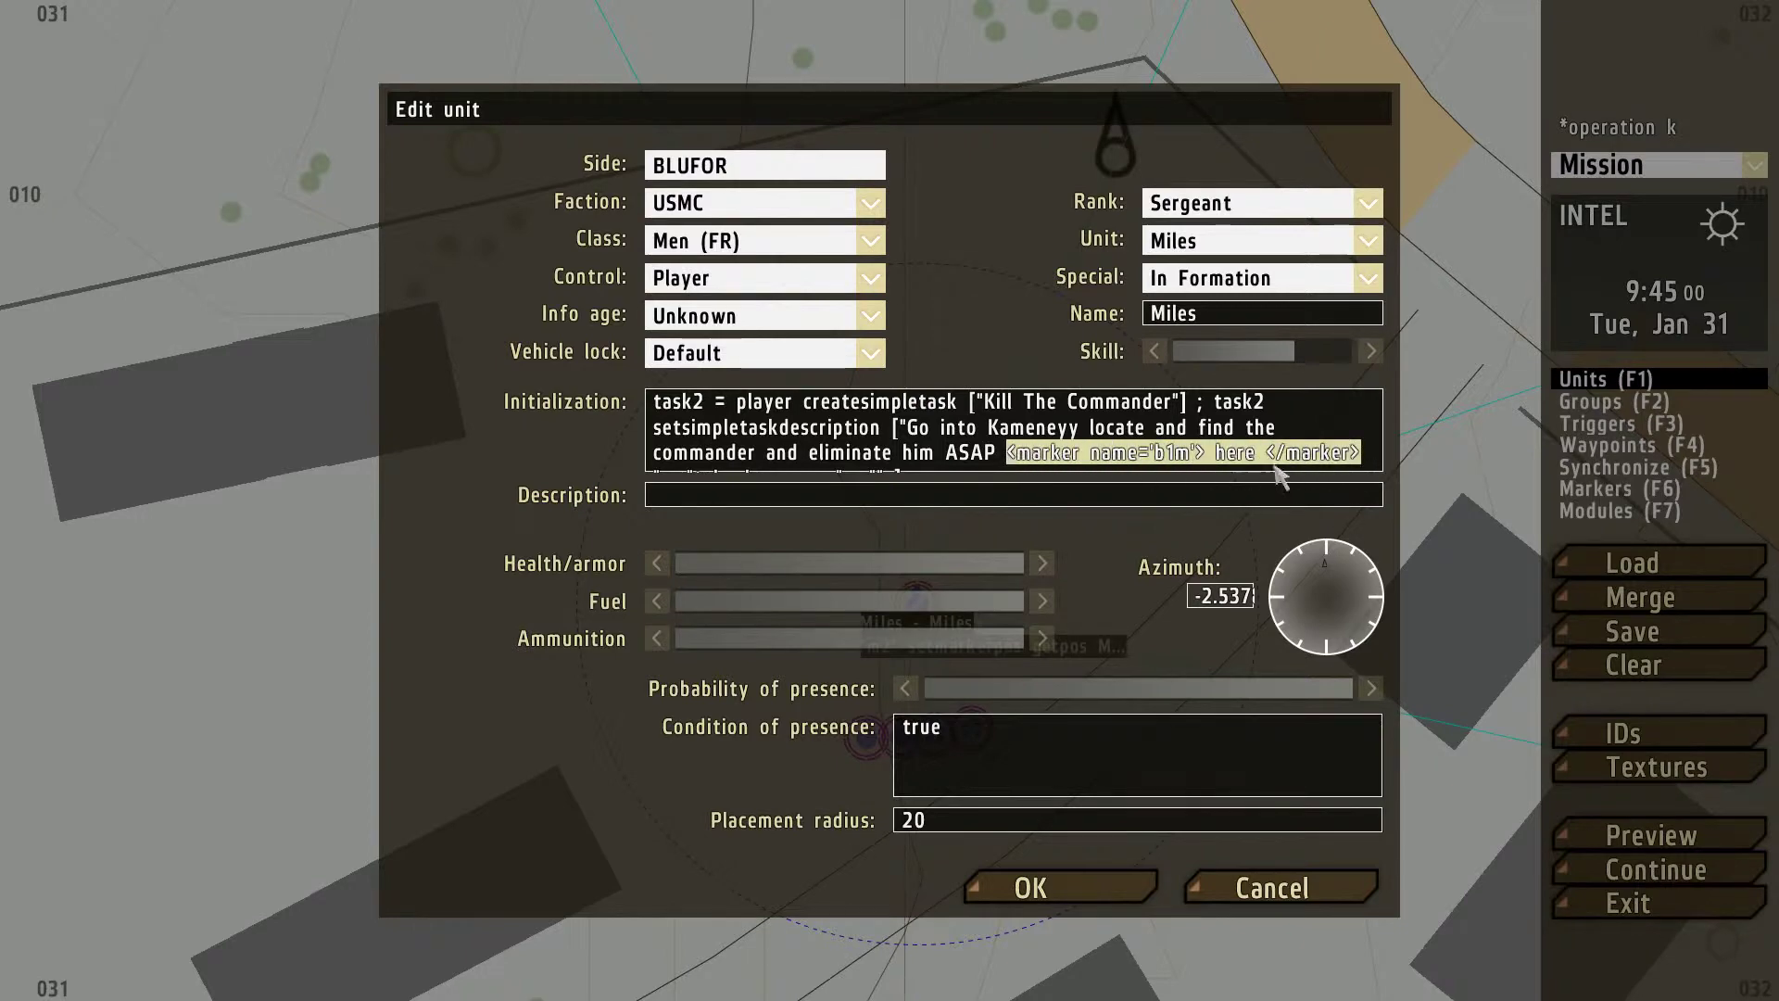
click(1361, 464)
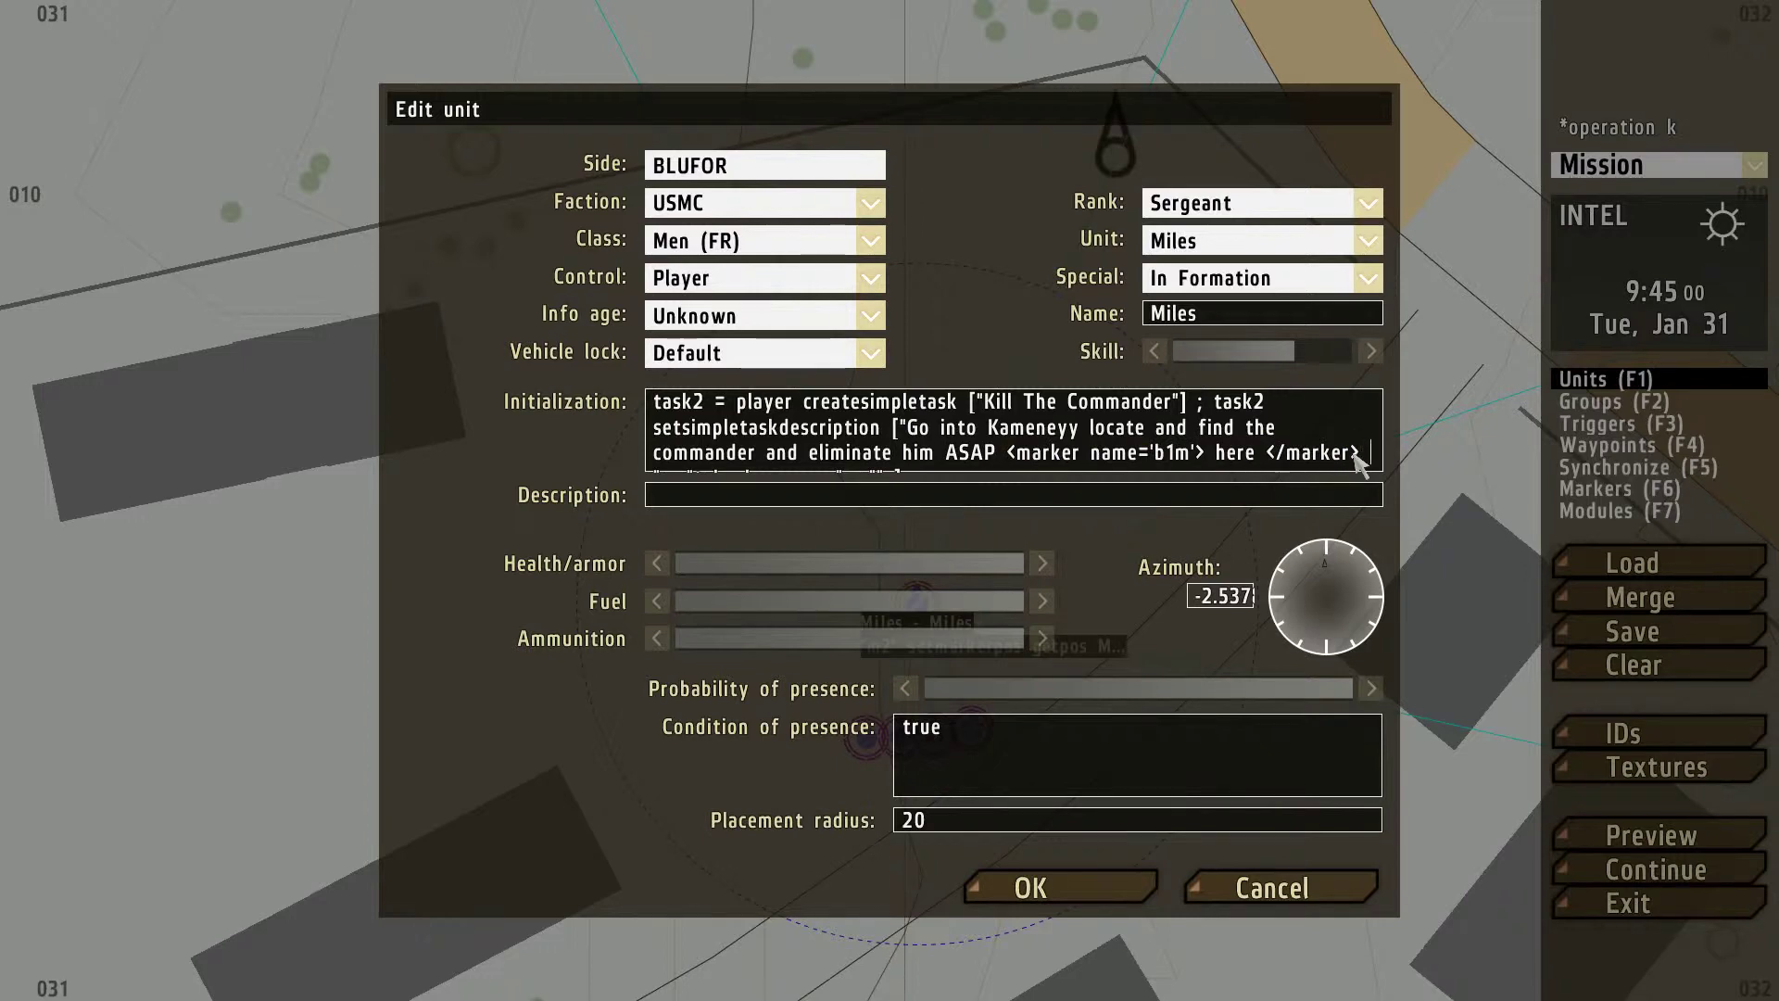
text(,)
key(ctrl+v)
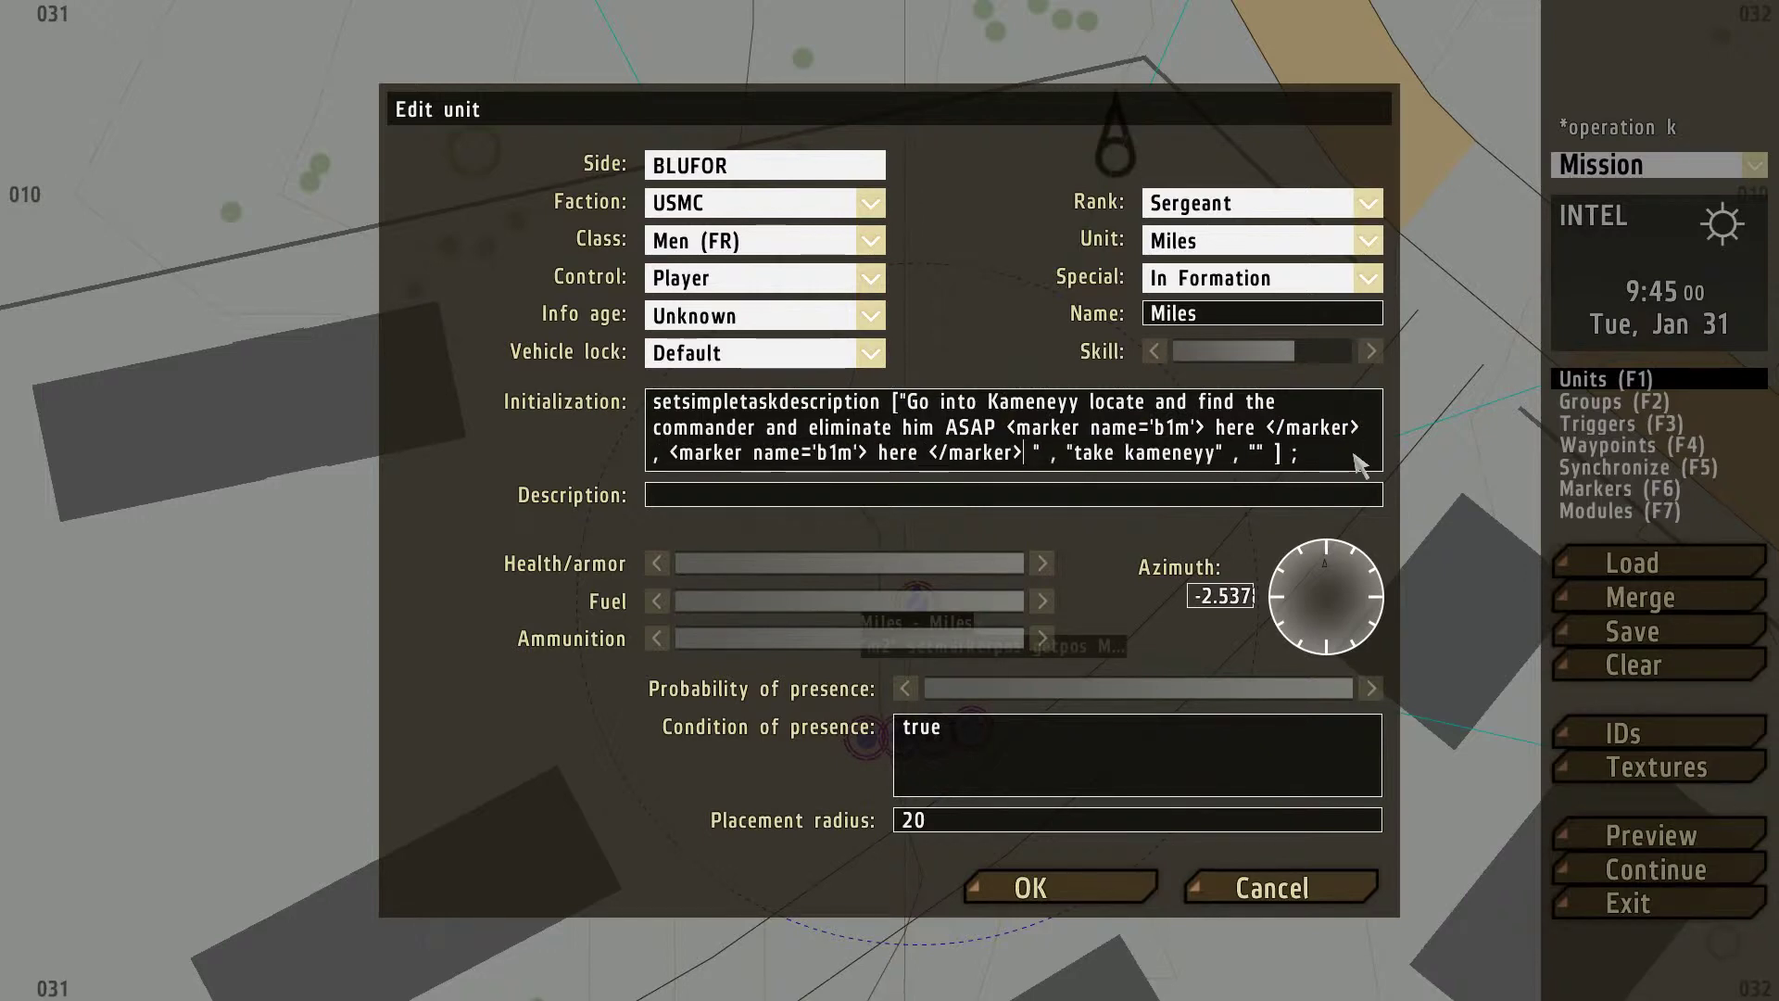
text(,)
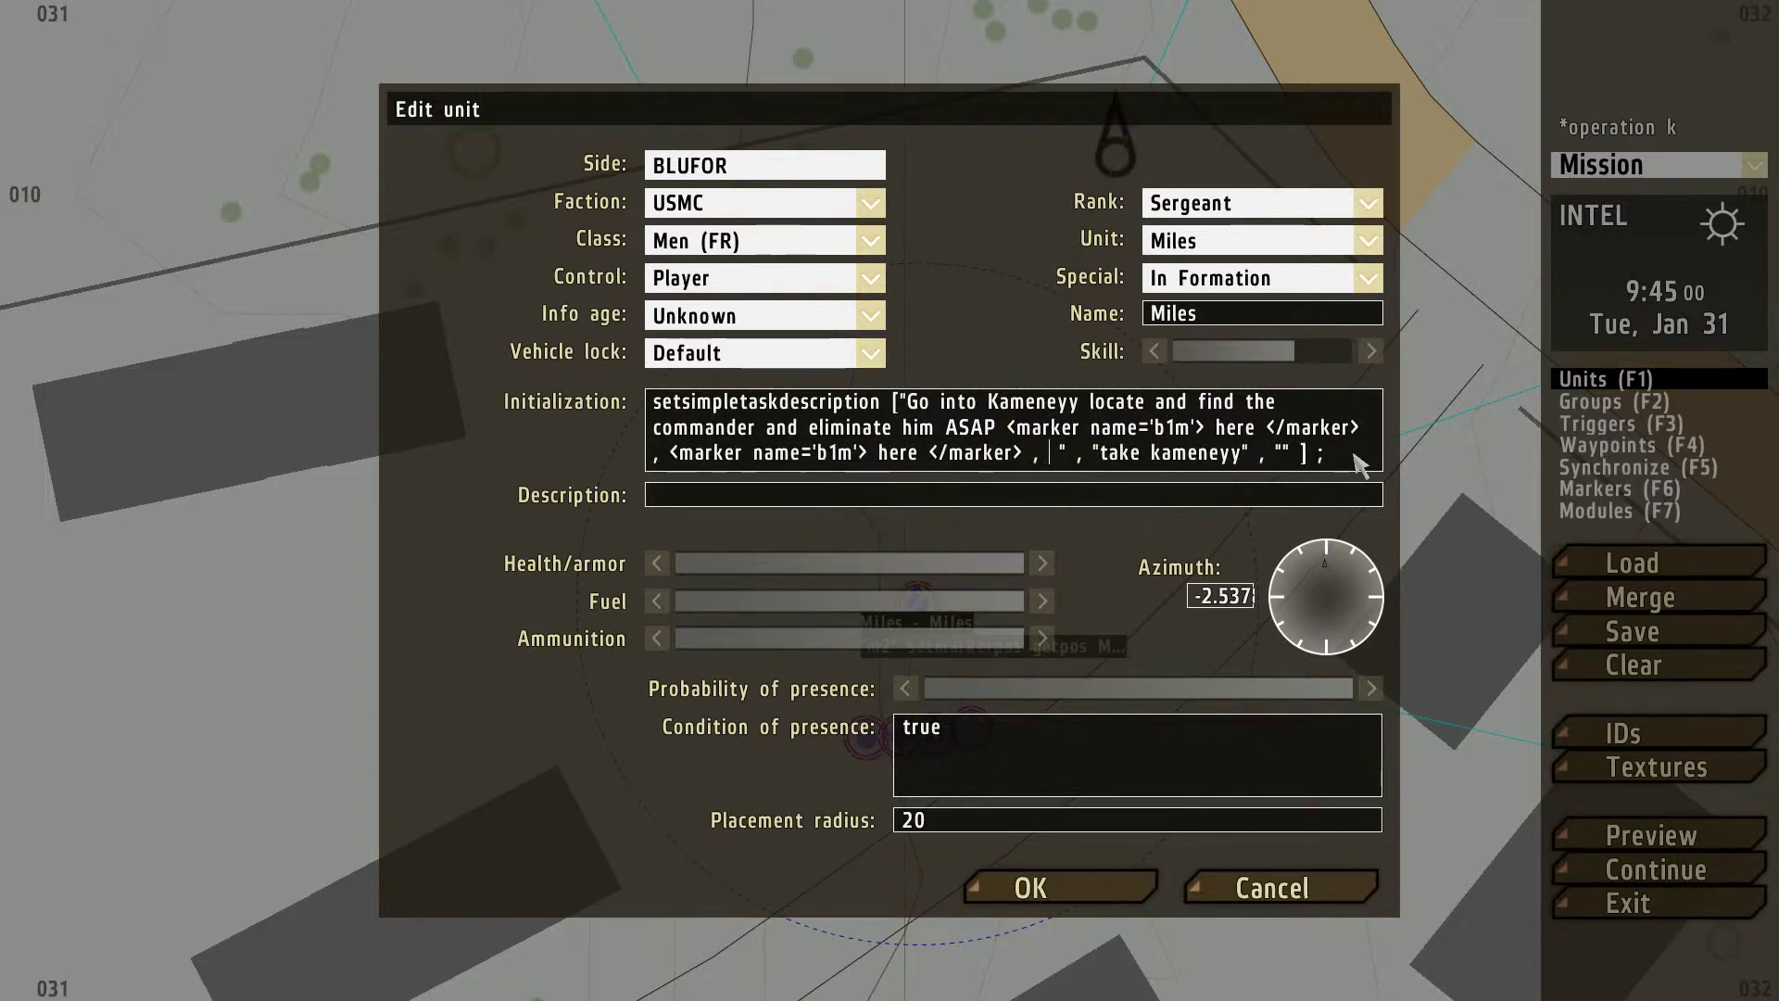
key(ctrl+v)
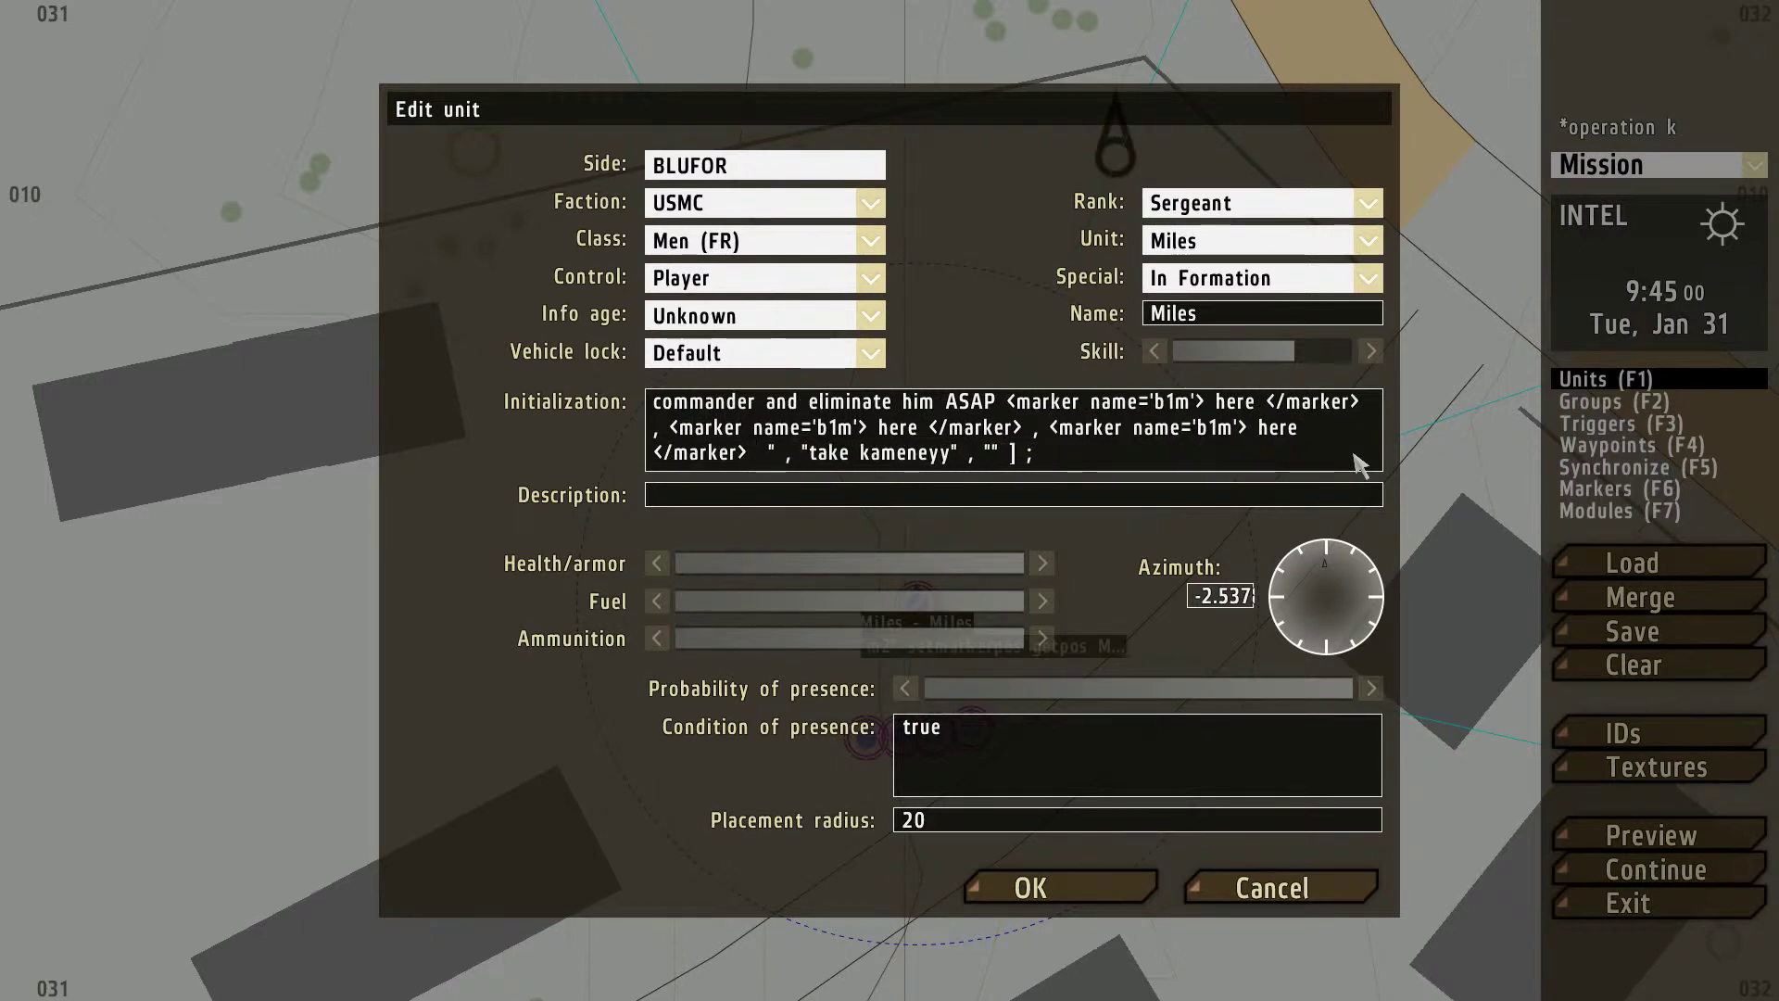
text(,)
key(ctrl+v)
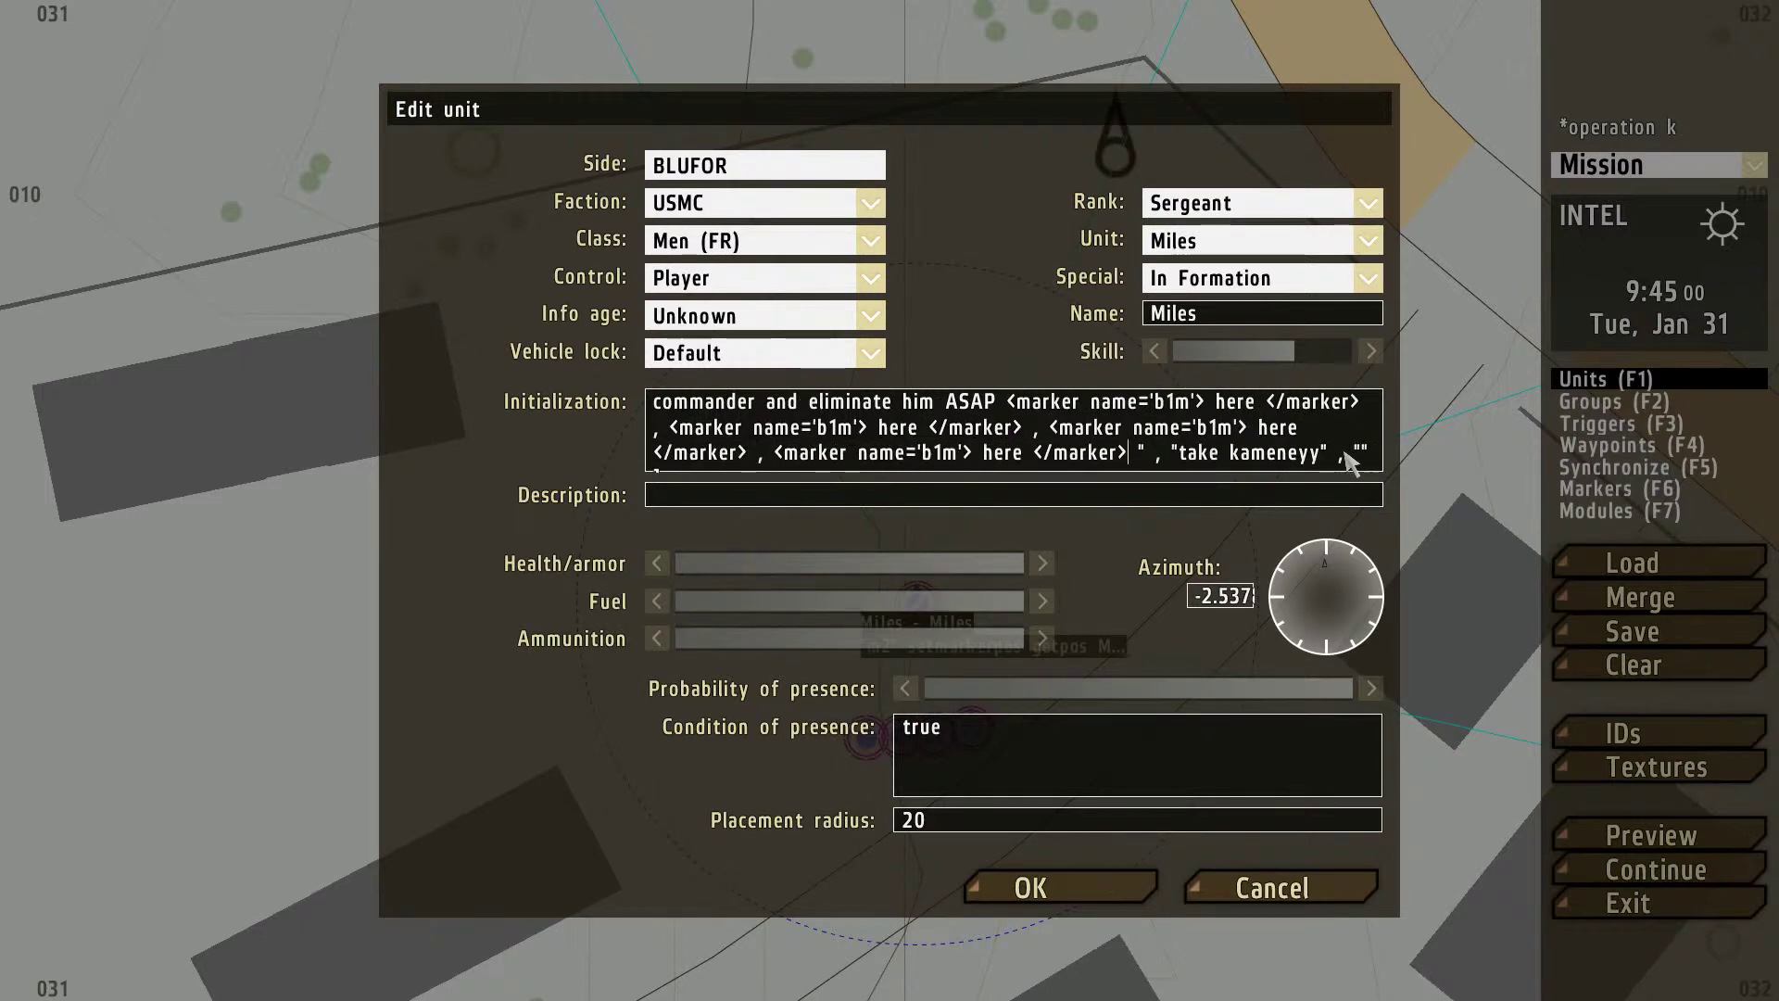
- Replace the task2 description's title "take kameneyy" with "Kill The Commander" and save the unit's changes
key(BackSpace)
key(BackSpace)
key(BackSpace)
key(BackSpace)
key(BackSpace)
key(BackSpace)
key(BackSpace)
key(BackSpace)
key(BackSpace)
key(BackSpace)
key(BackSpace)
key(BackSpace)
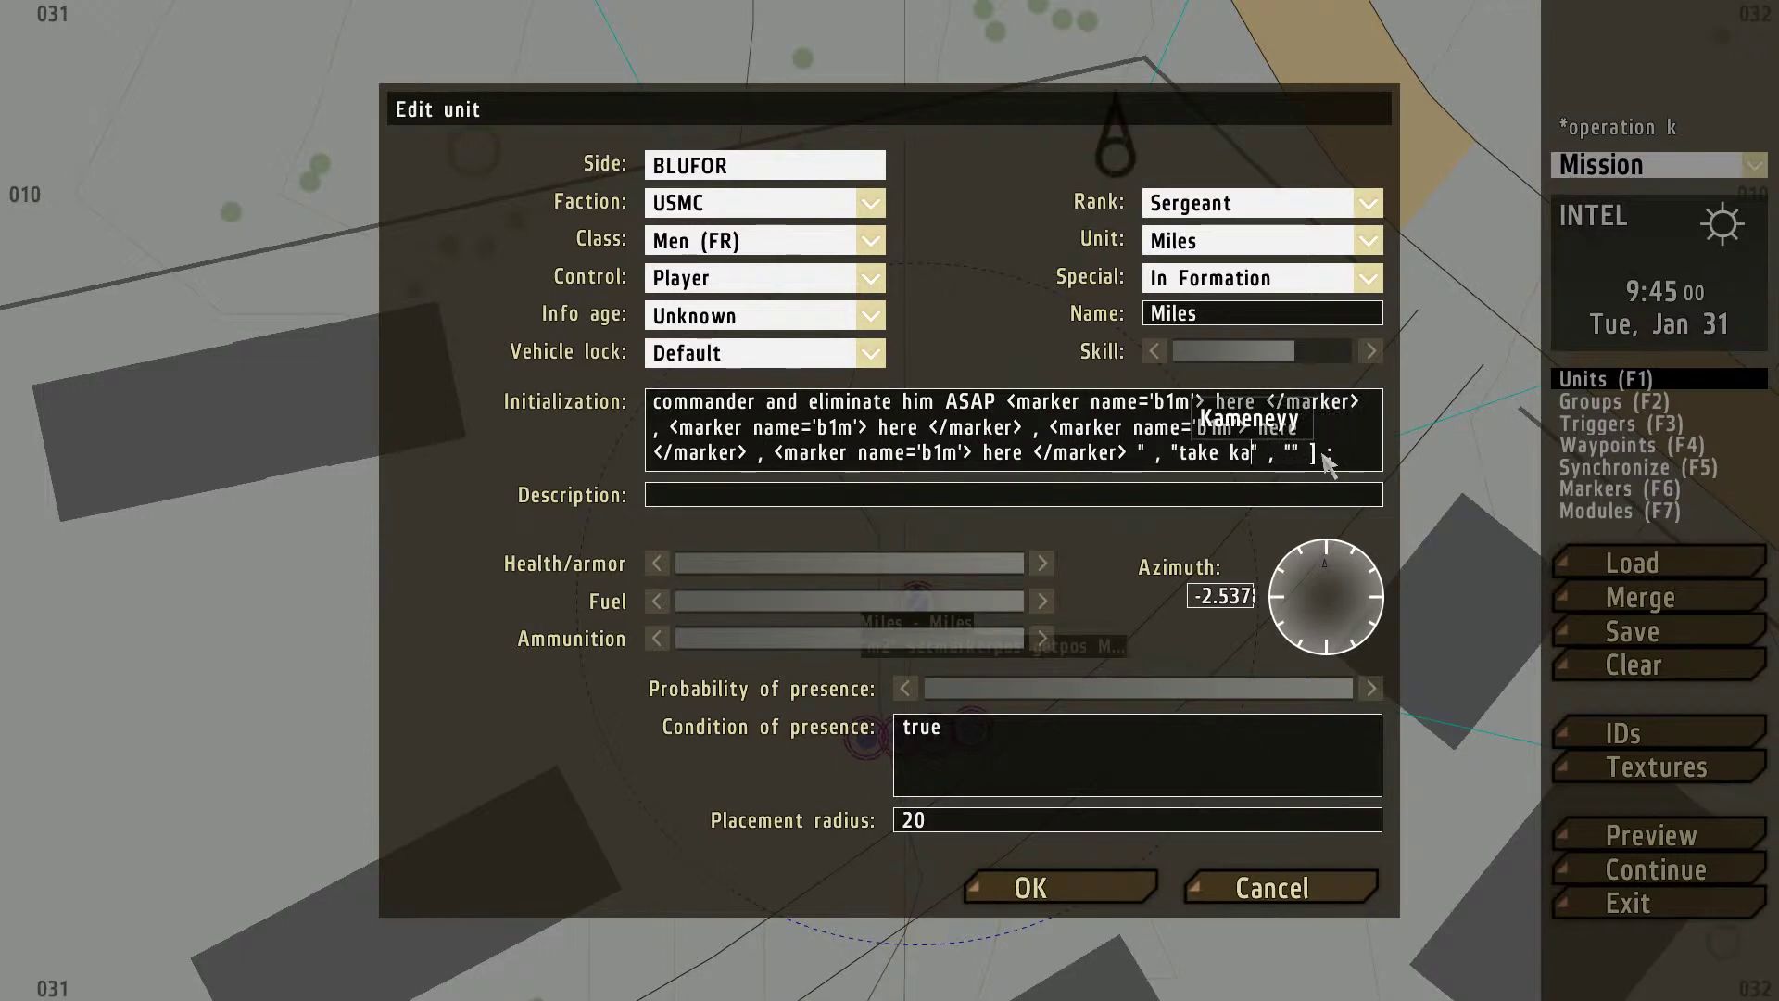
key(BackSpace)
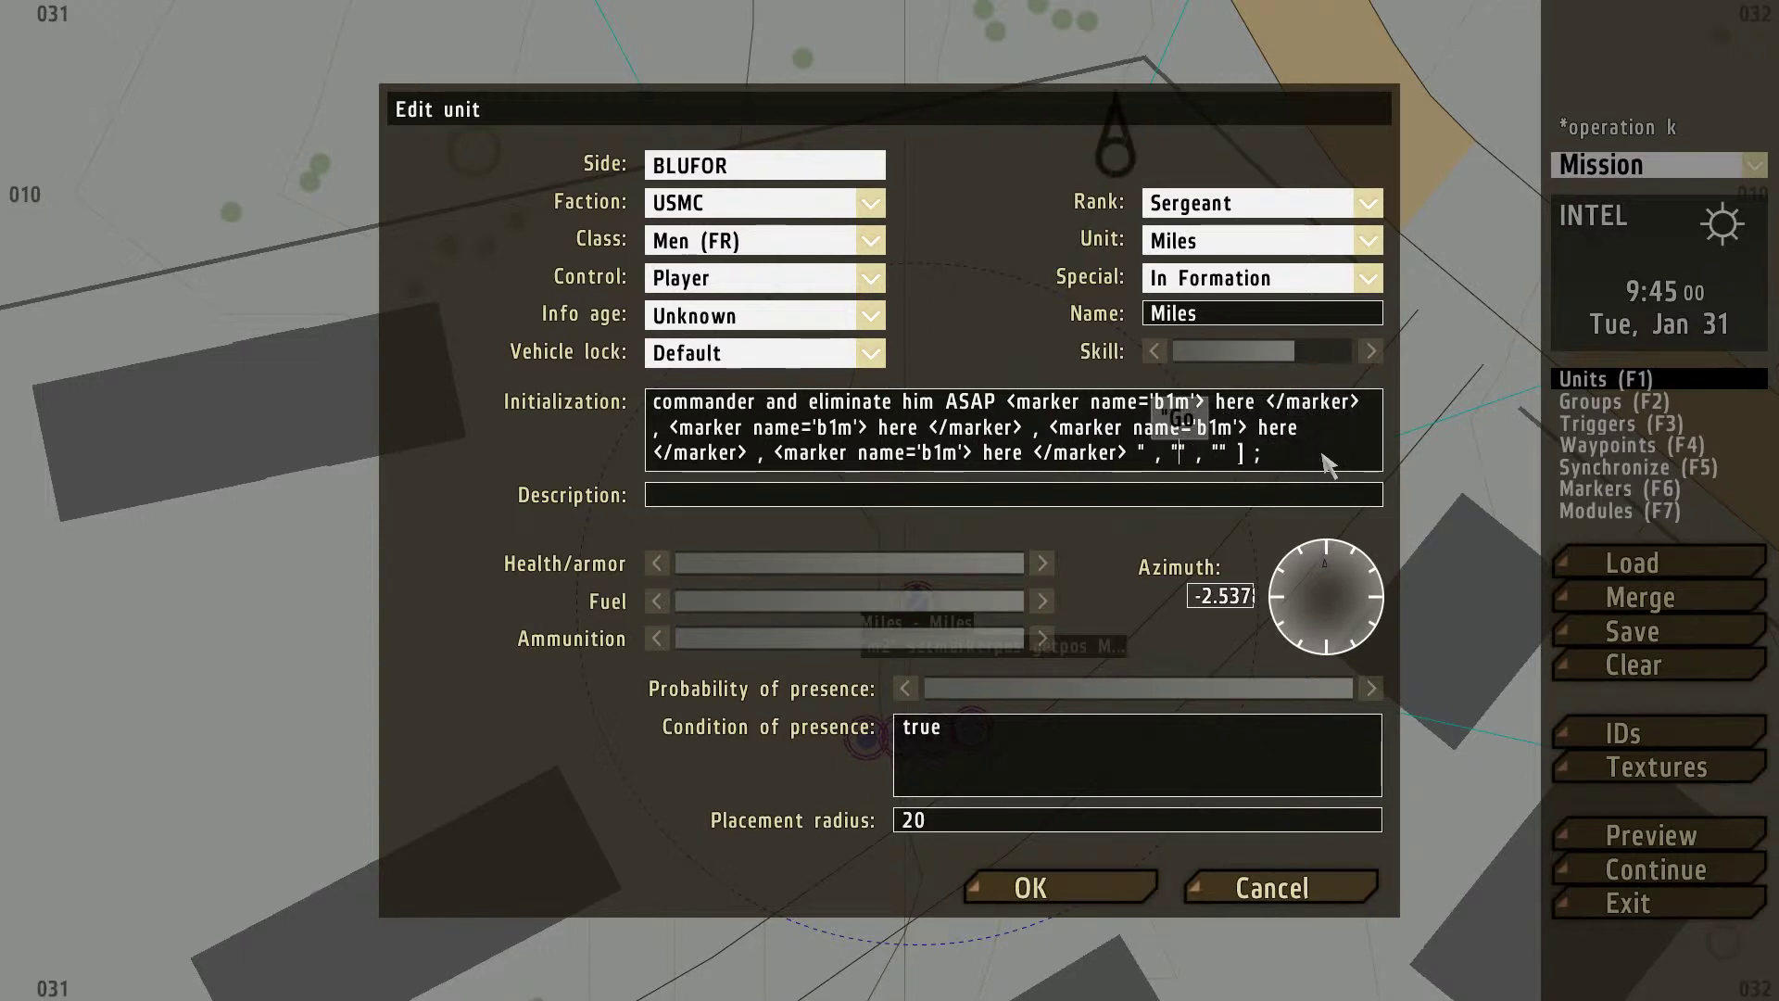
text(Kill The Com)
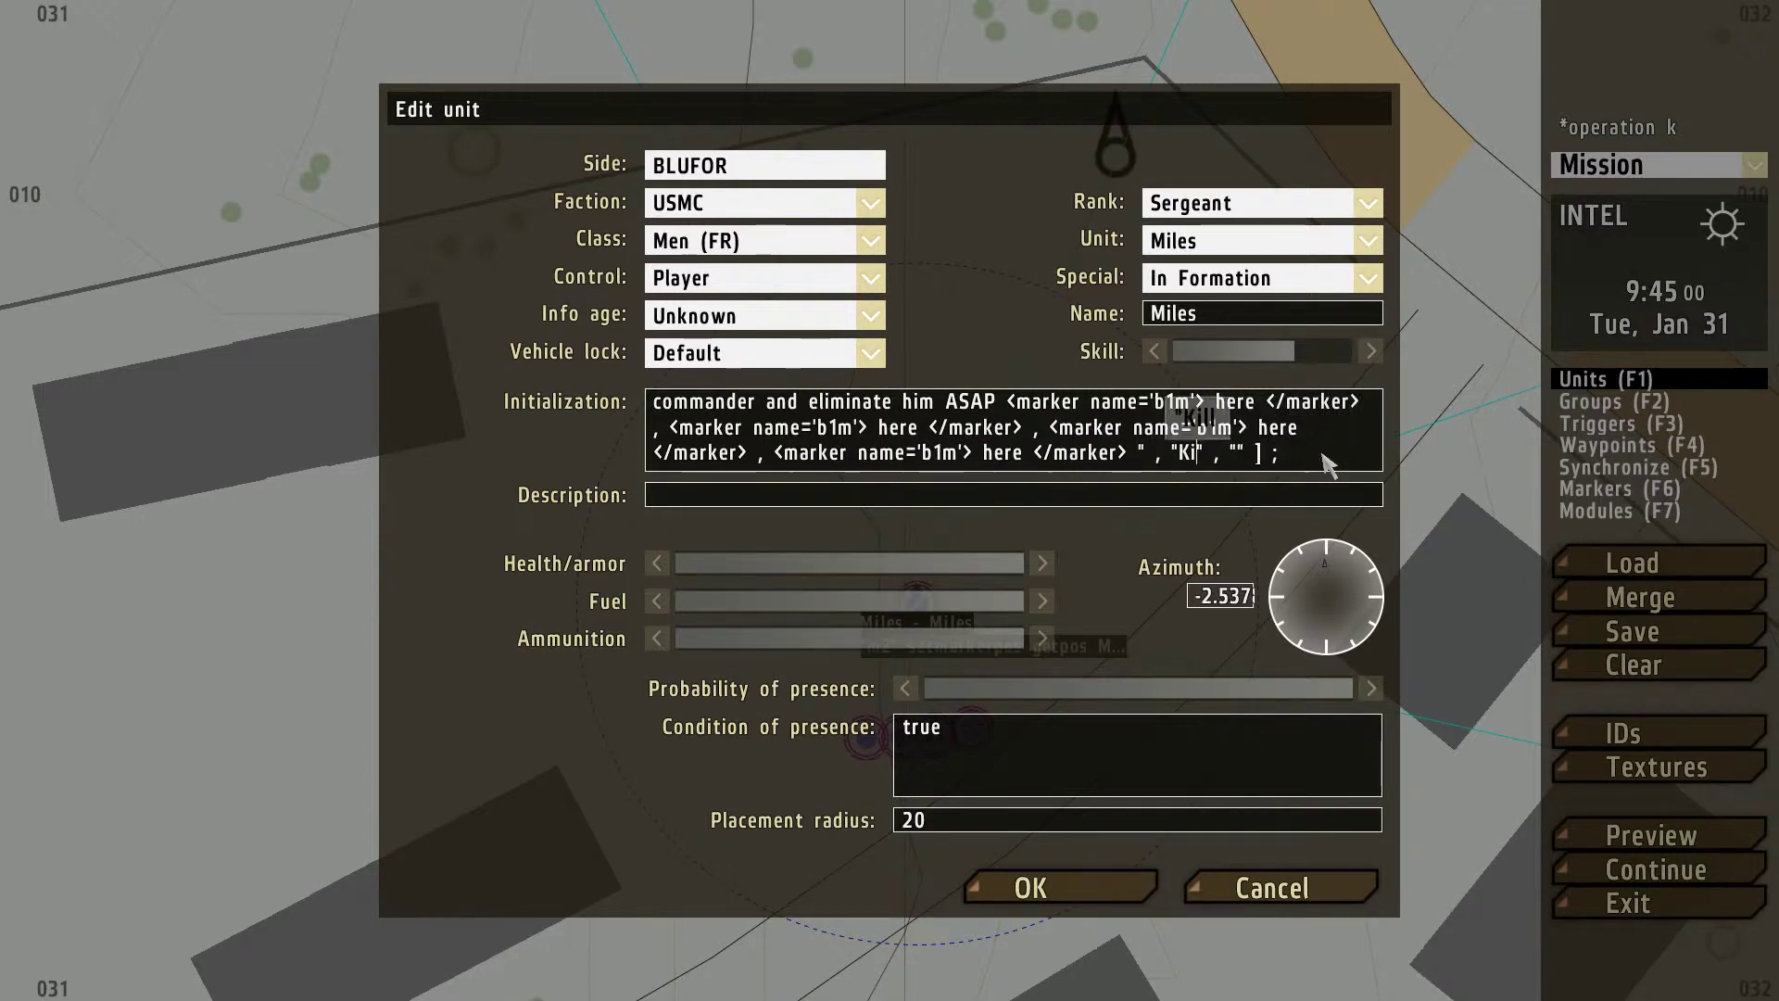
text(mander)
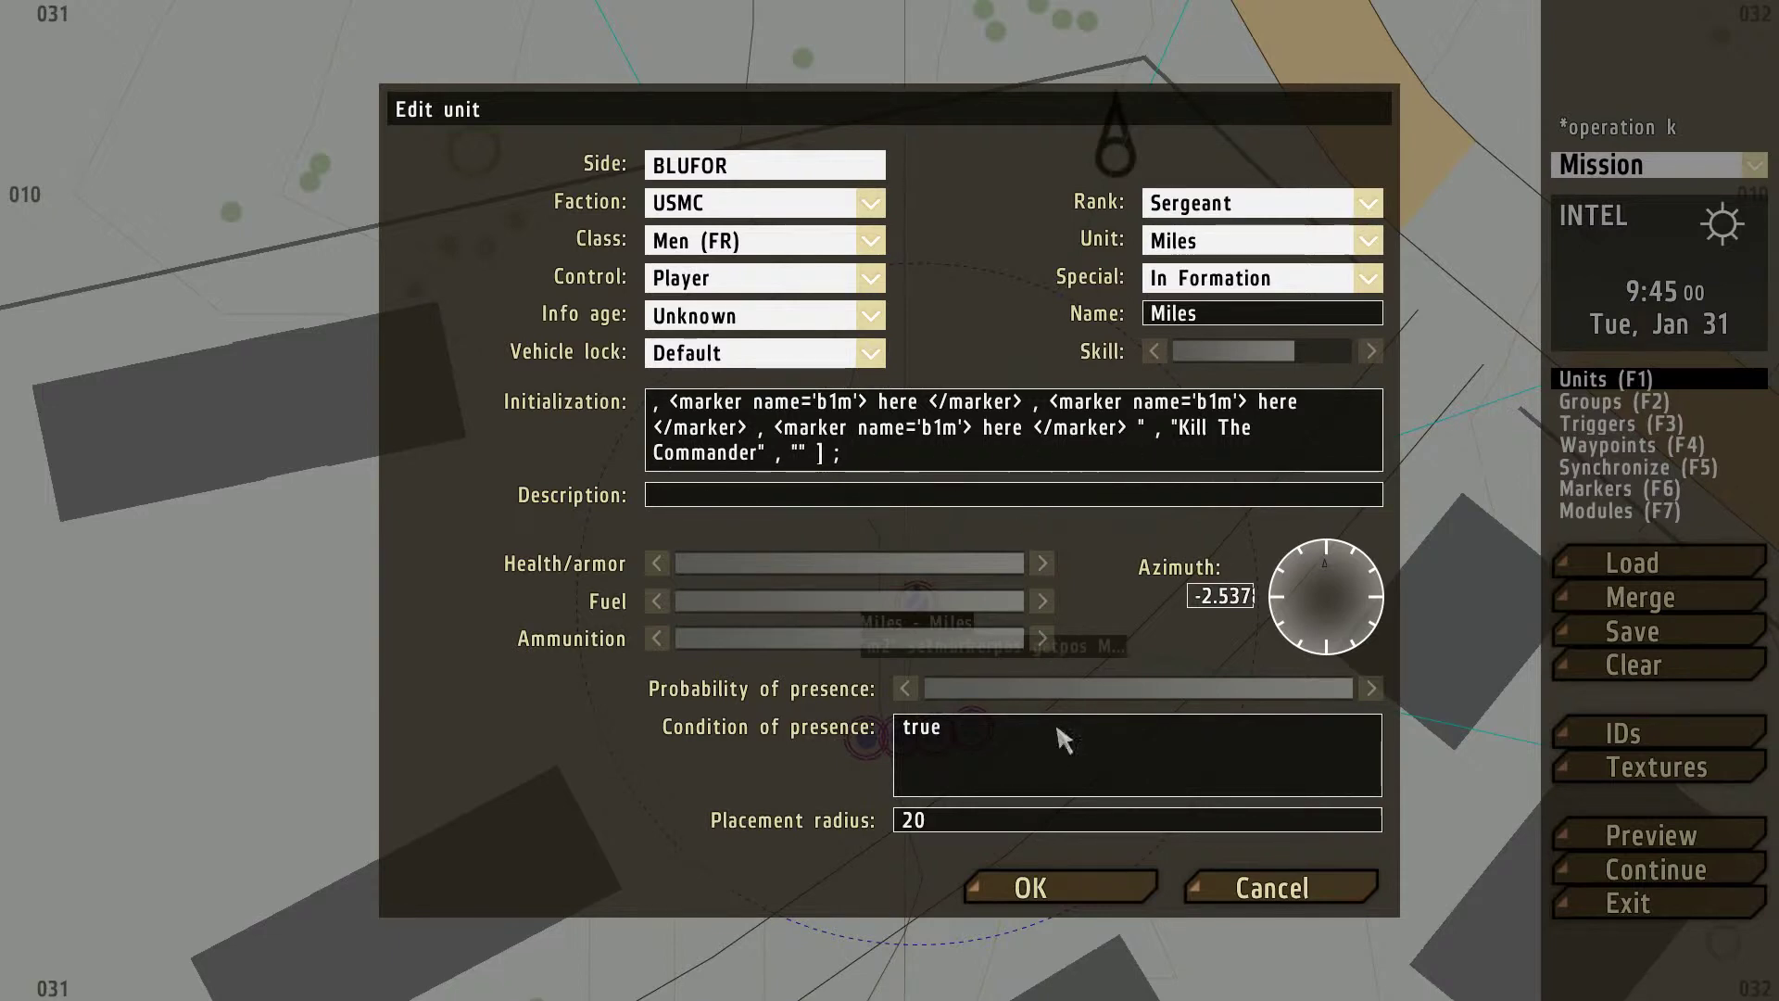
click(1065, 892)
scroll(1057, 838, up, 5)
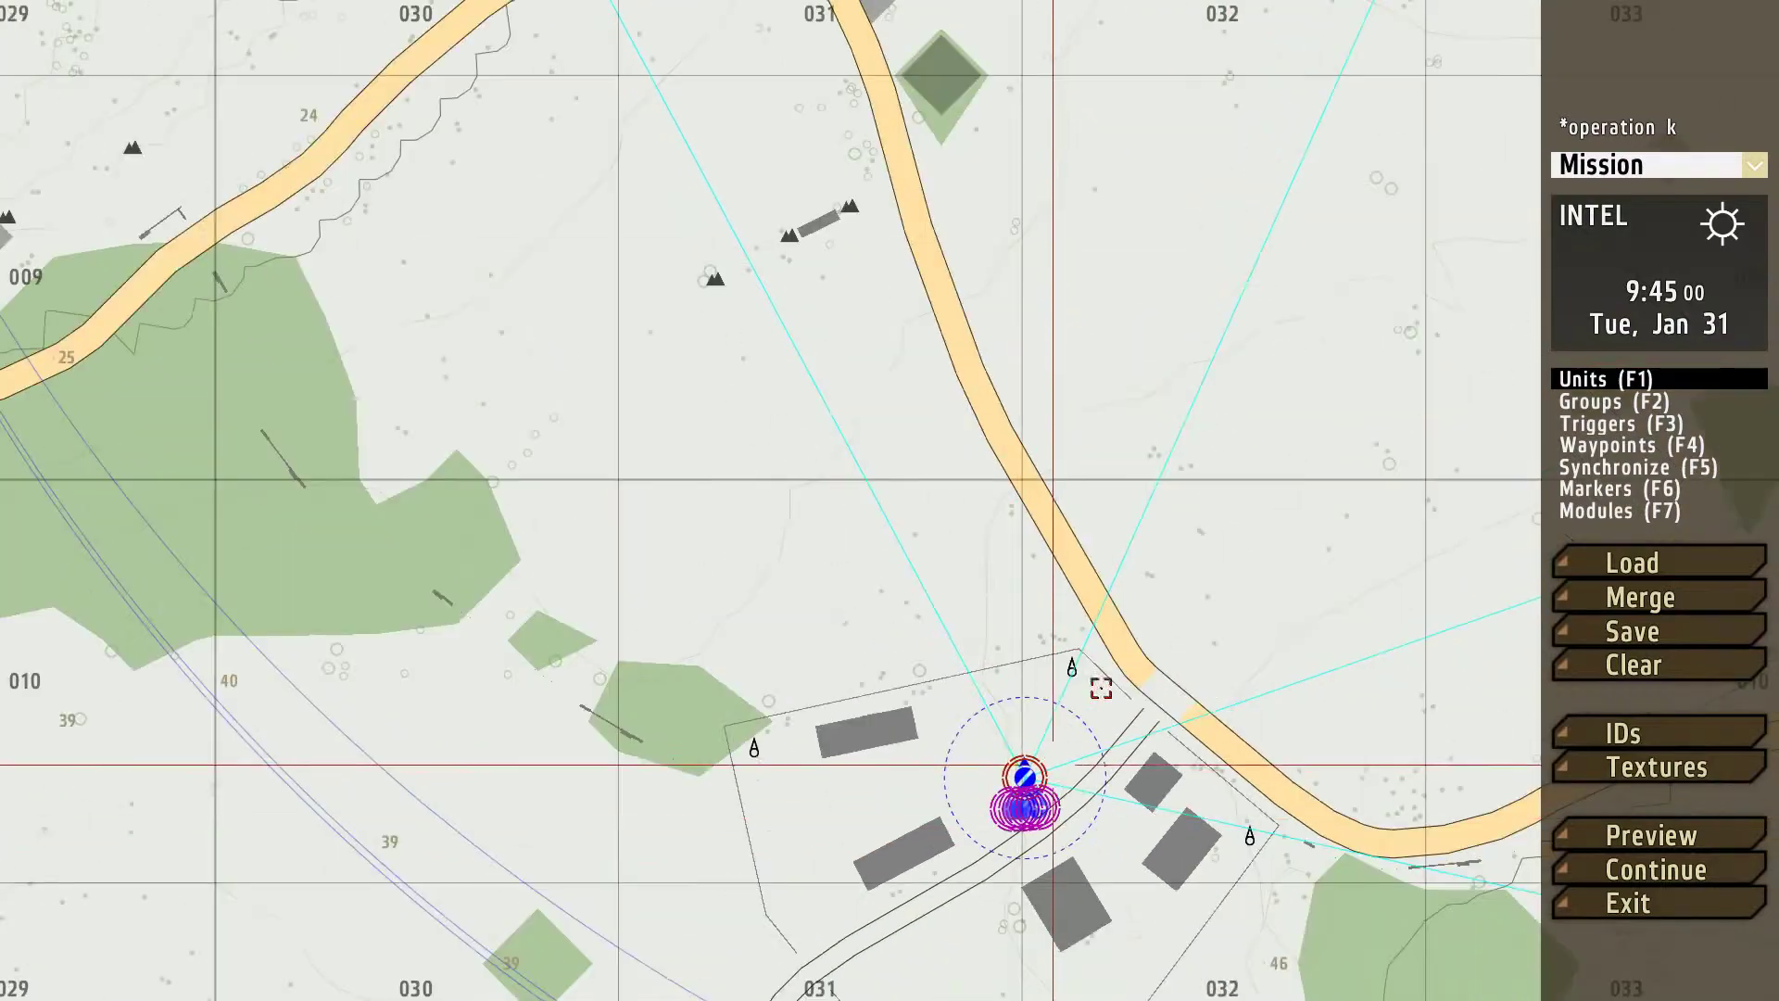
- Check the names of the Possible Leader markers around Kamenyy on the map
scroll(1101, 688, down, 5)
scroll(1066, 463, up, 5)
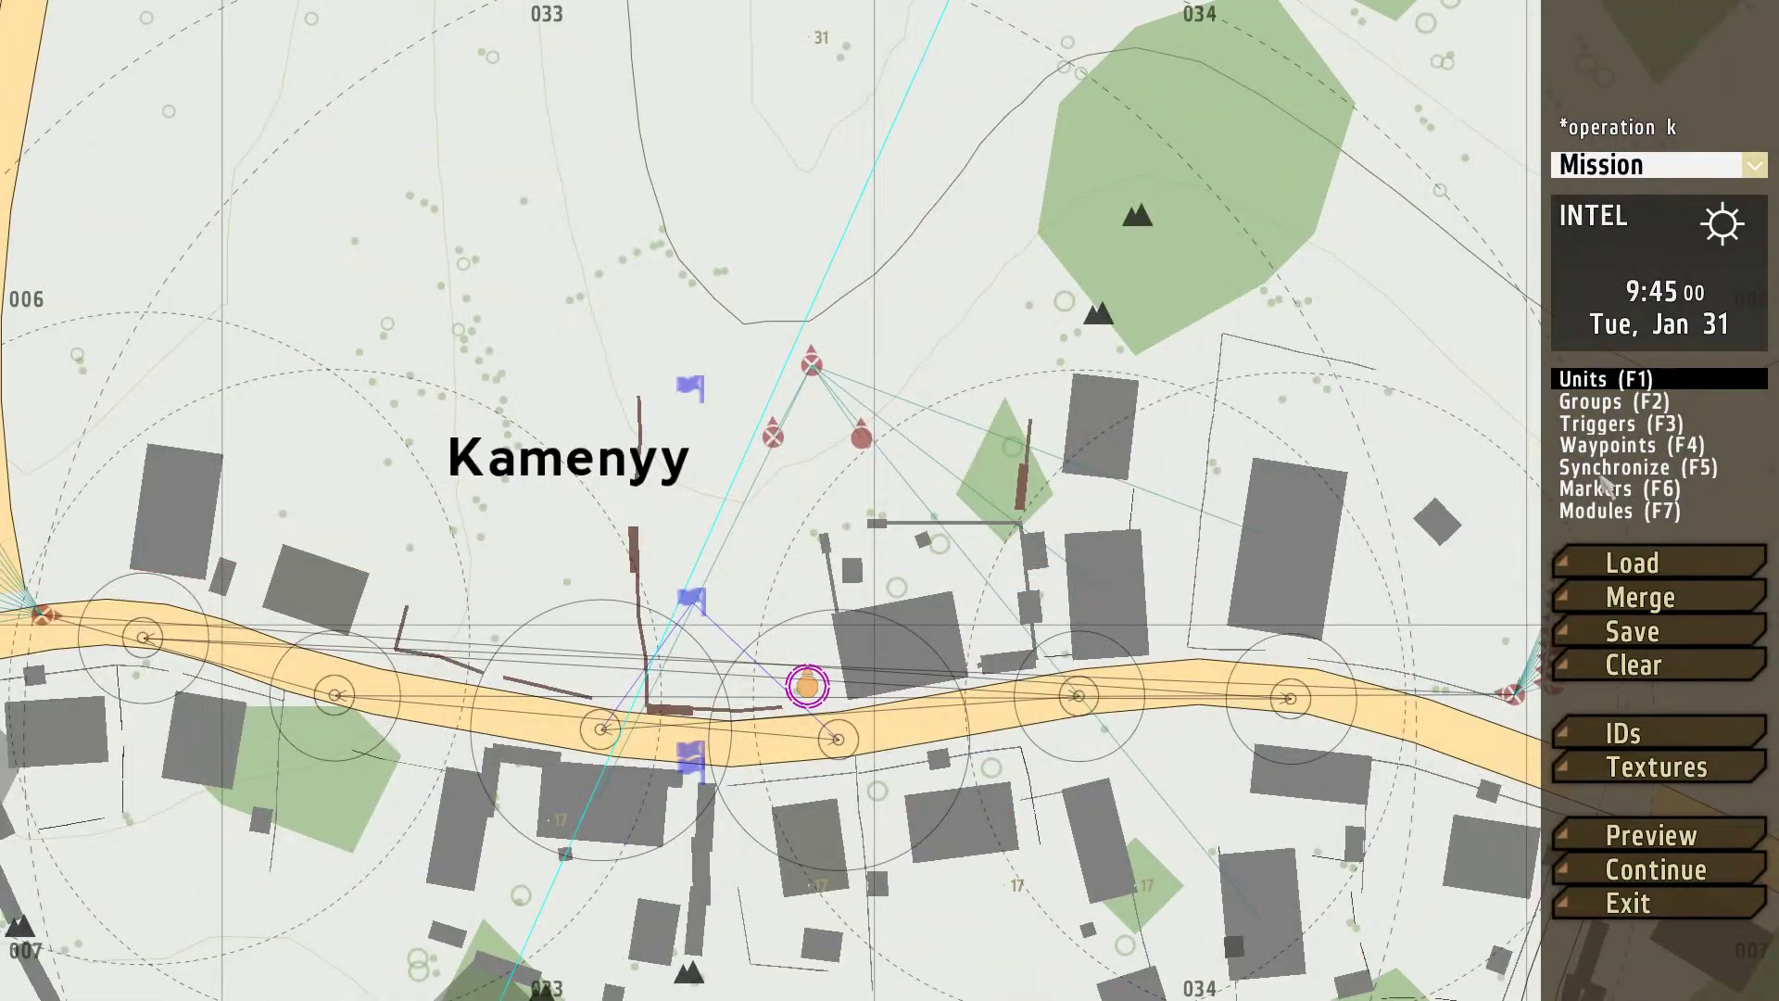
click(1606, 485)
scroll(1176, 537, up, 3)
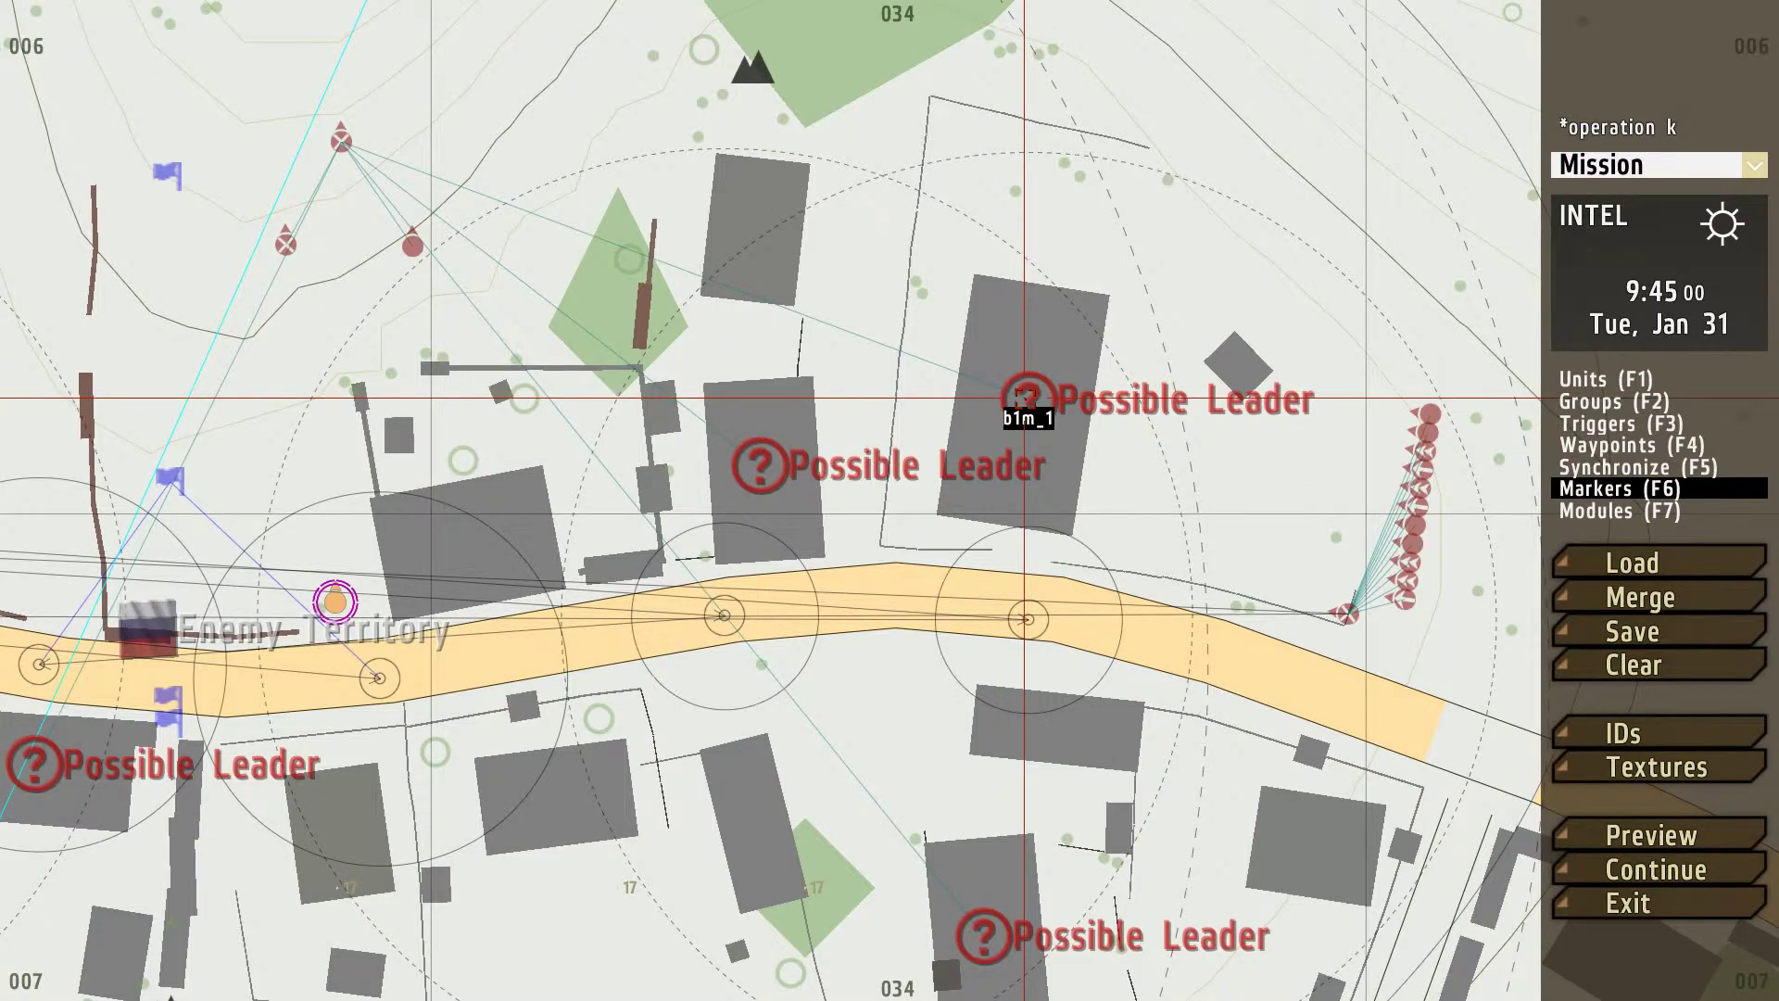
key(Down)
key(Left)
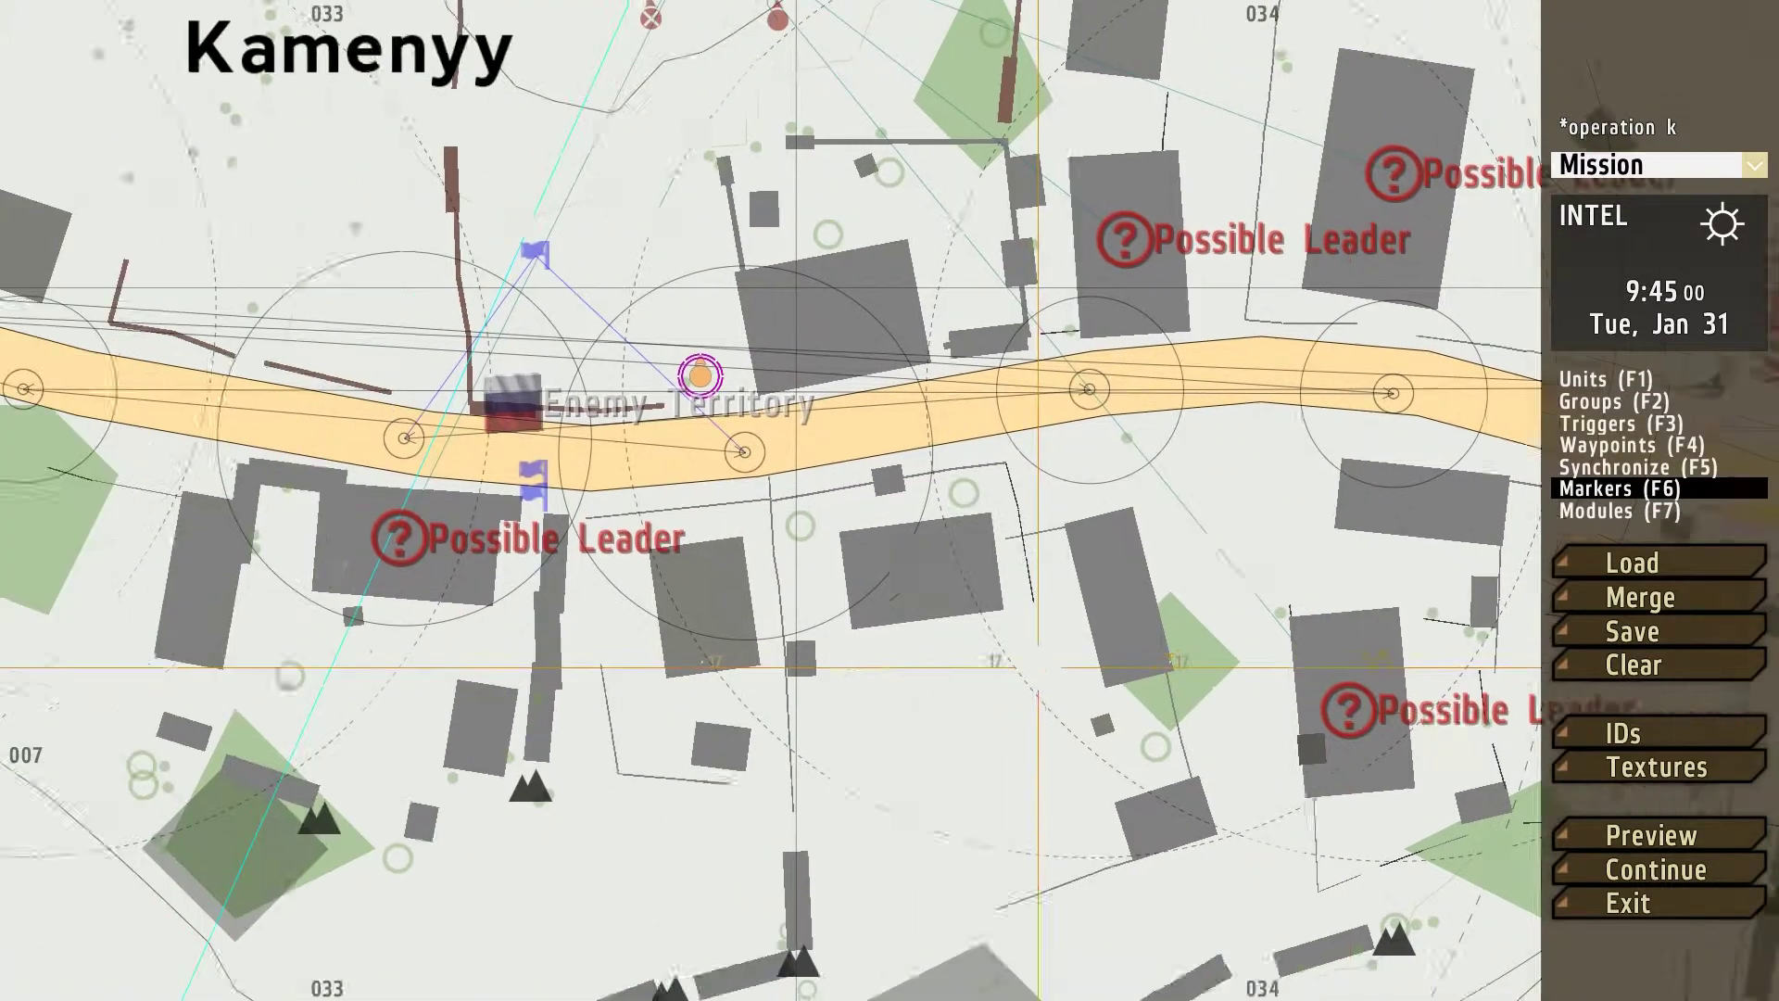
scroll(868, 466, down, 5)
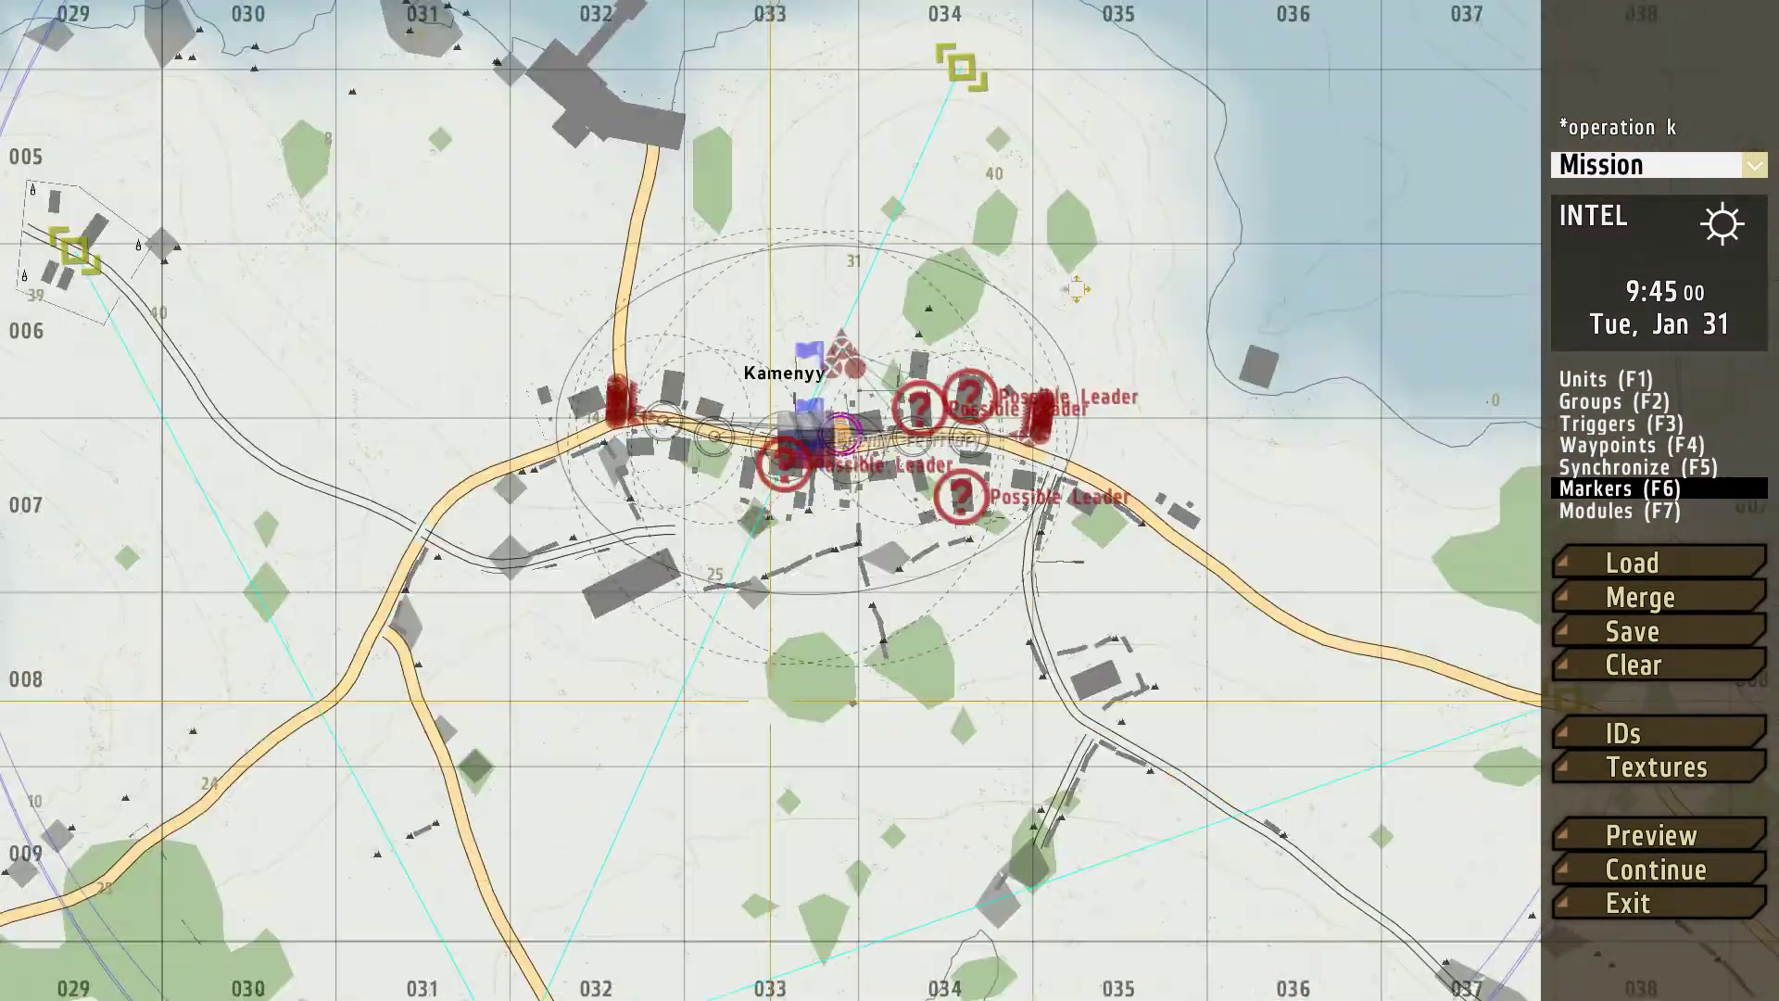
right_drag(771, 700, 1077, 290)
scroll(795, 703, up, 5)
- Reopen the player unit's settings and point the second marker link in the task2 description to b1m_1
click(1581, 382)
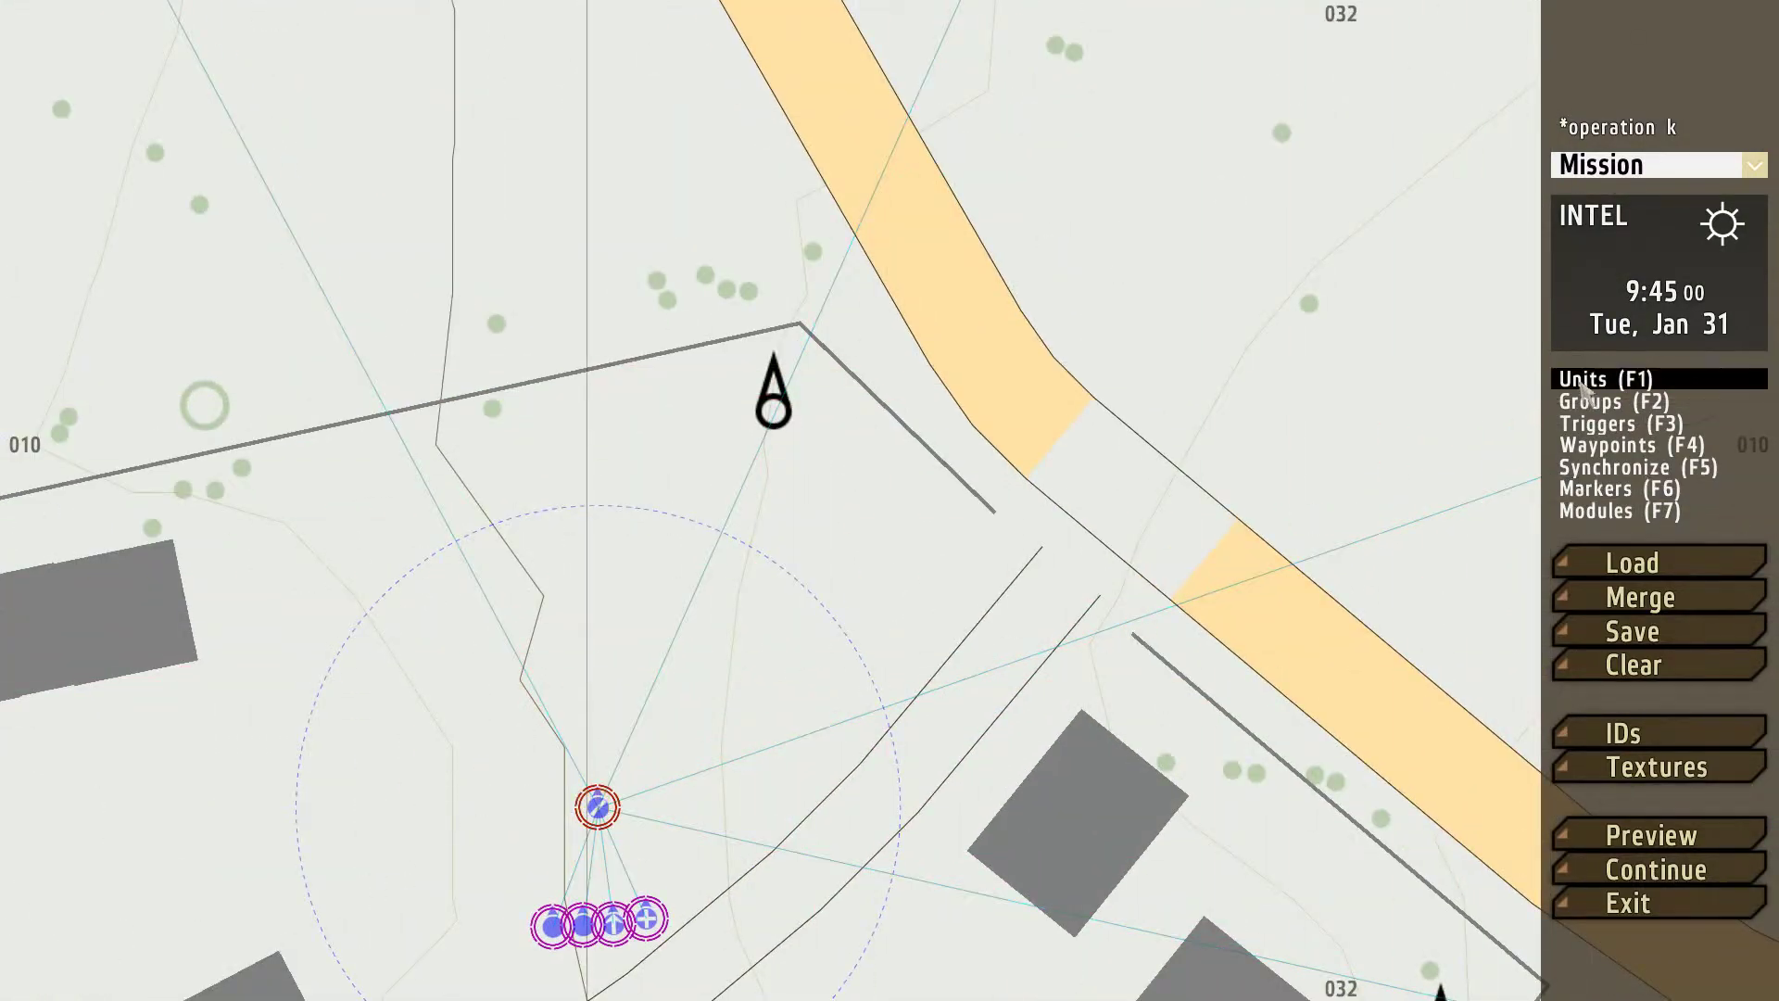
key(Down)
key(Left)
scroll(834, 596, up, 1)
double_click(831, 589)
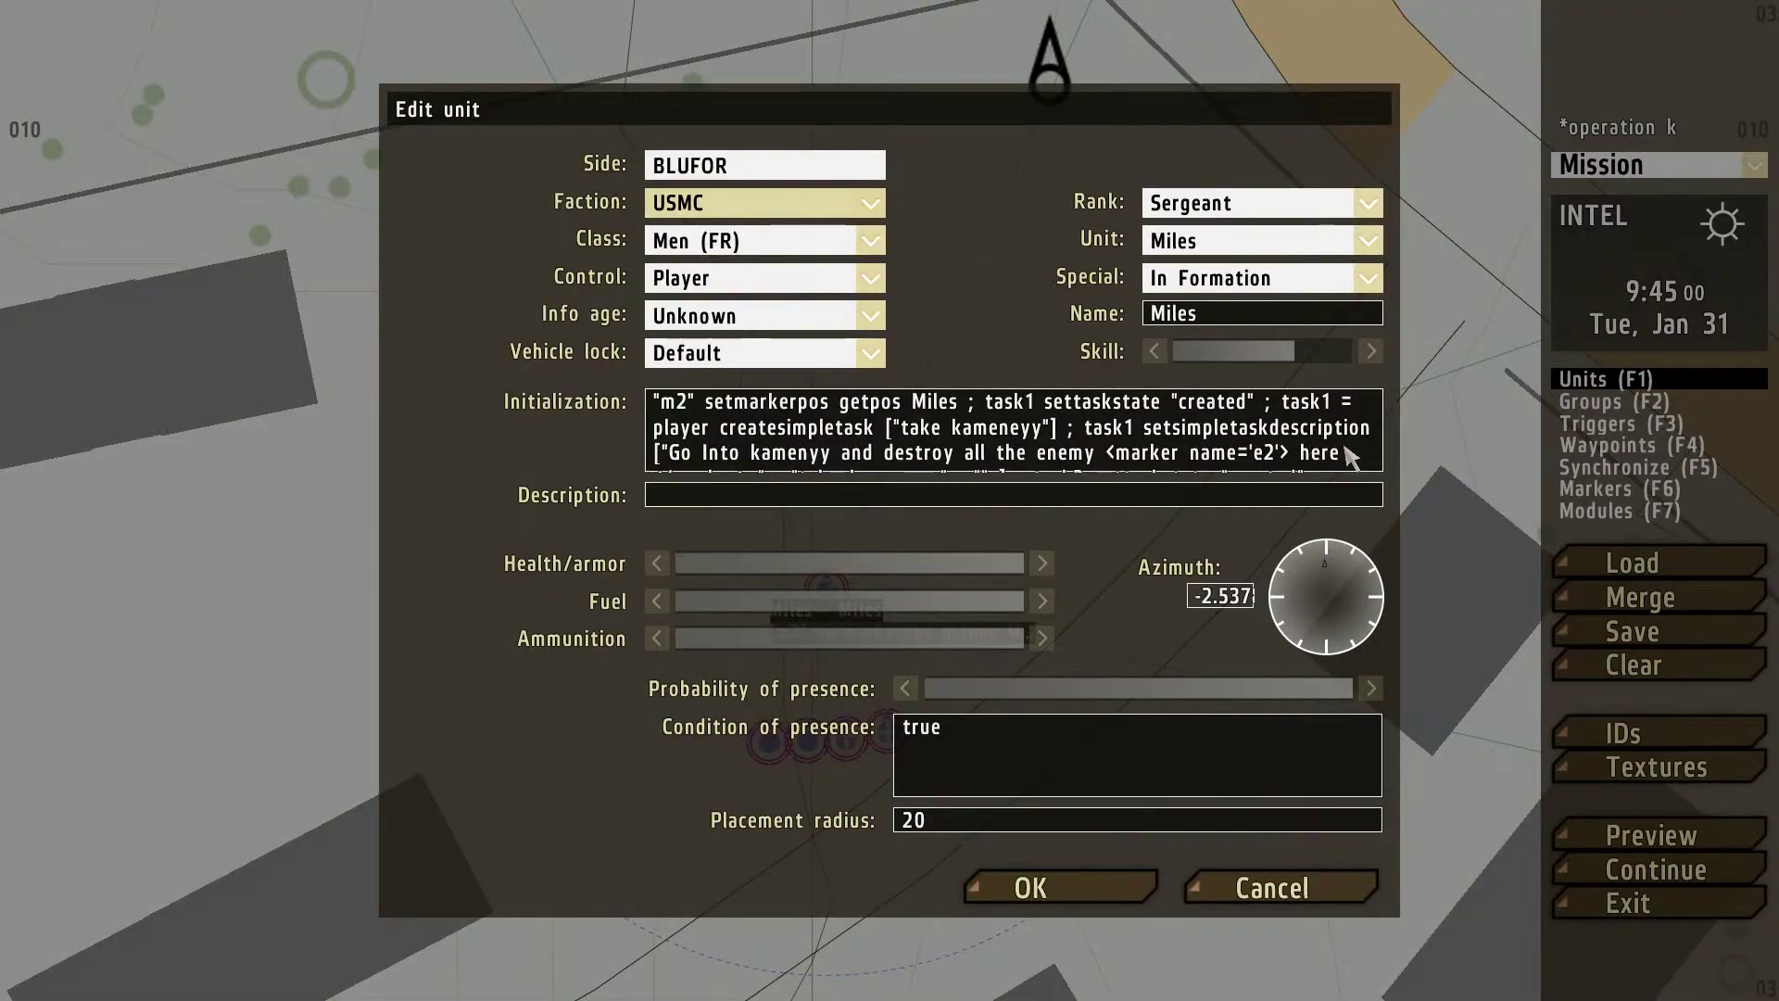
scroll(1352, 459, down, 1)
scroll(1353, 458, down, 2)
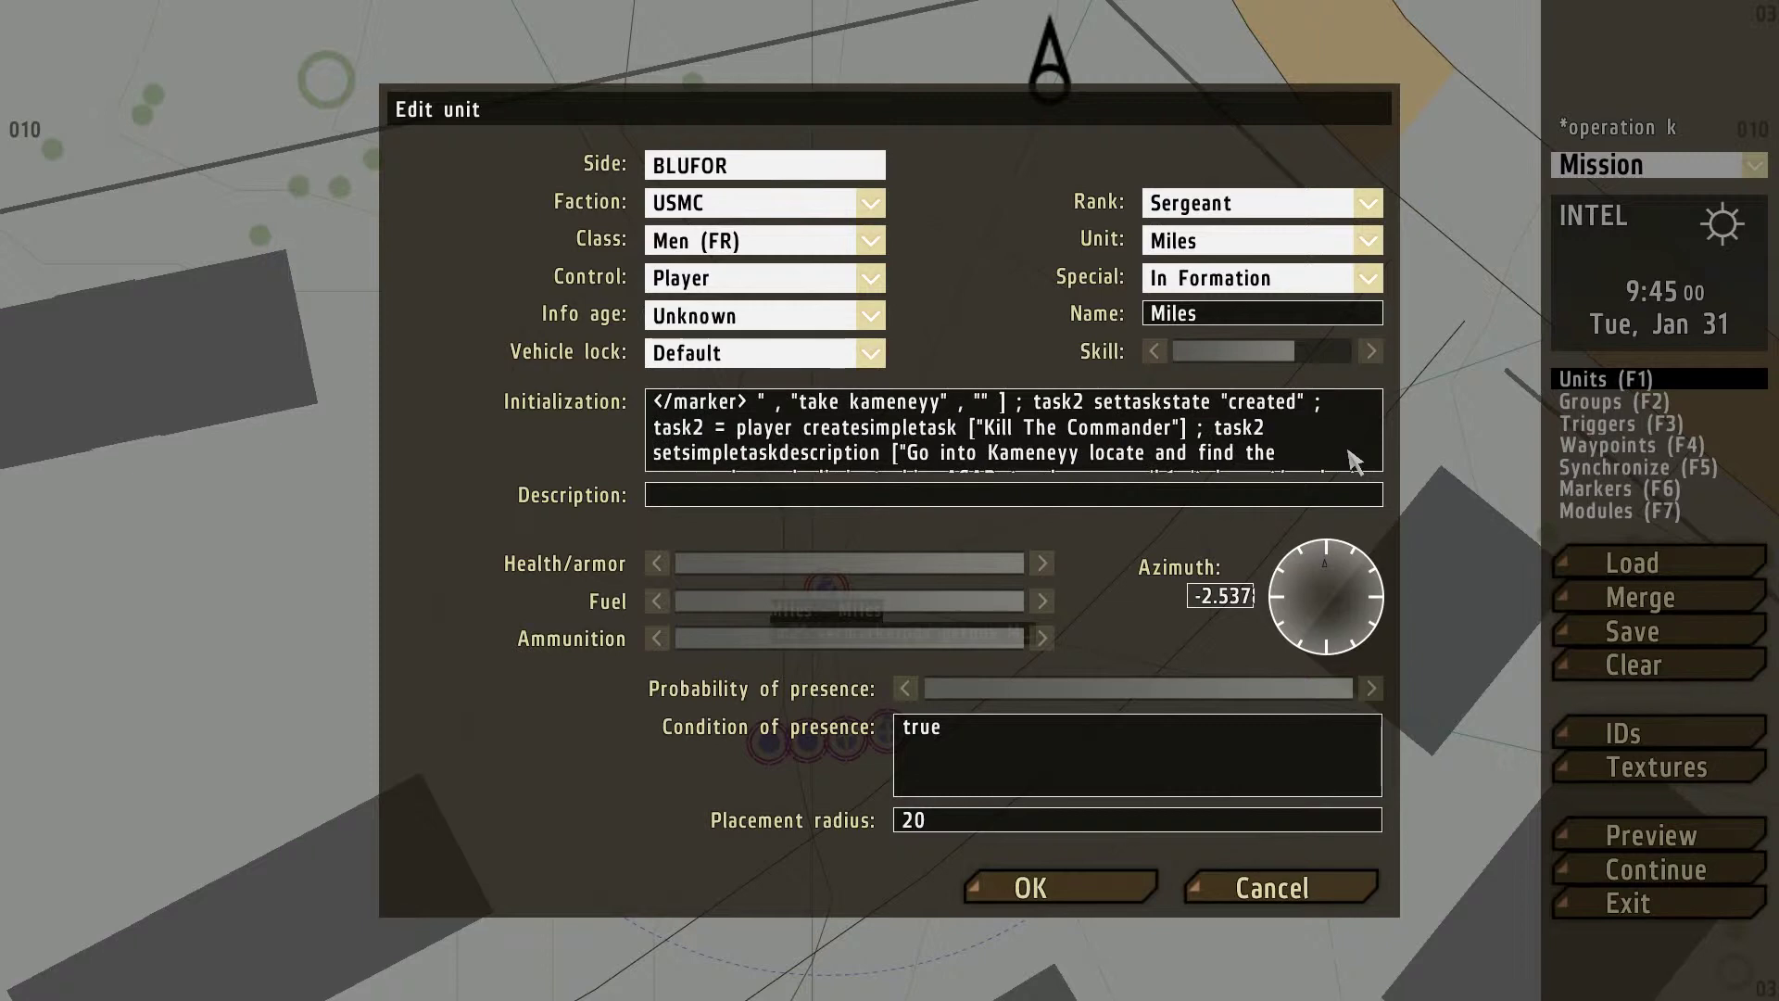
scroll(1352, 459, down, 2)
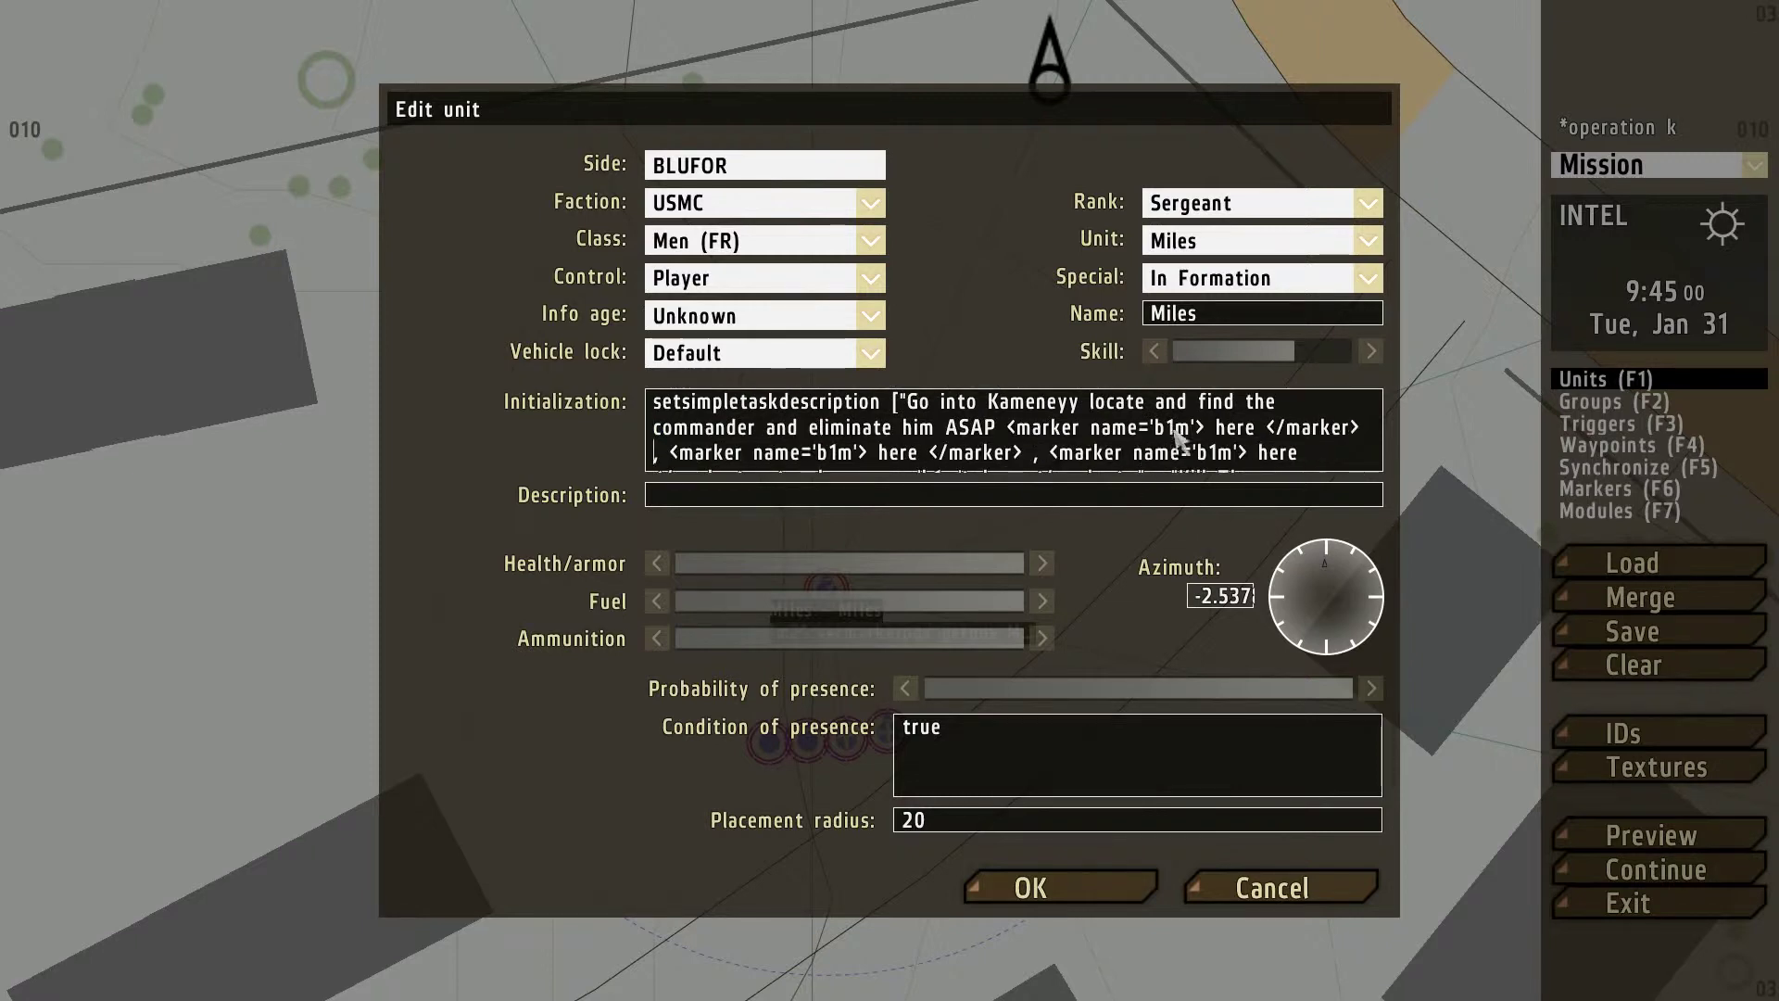
click(853, 454)
text(1)
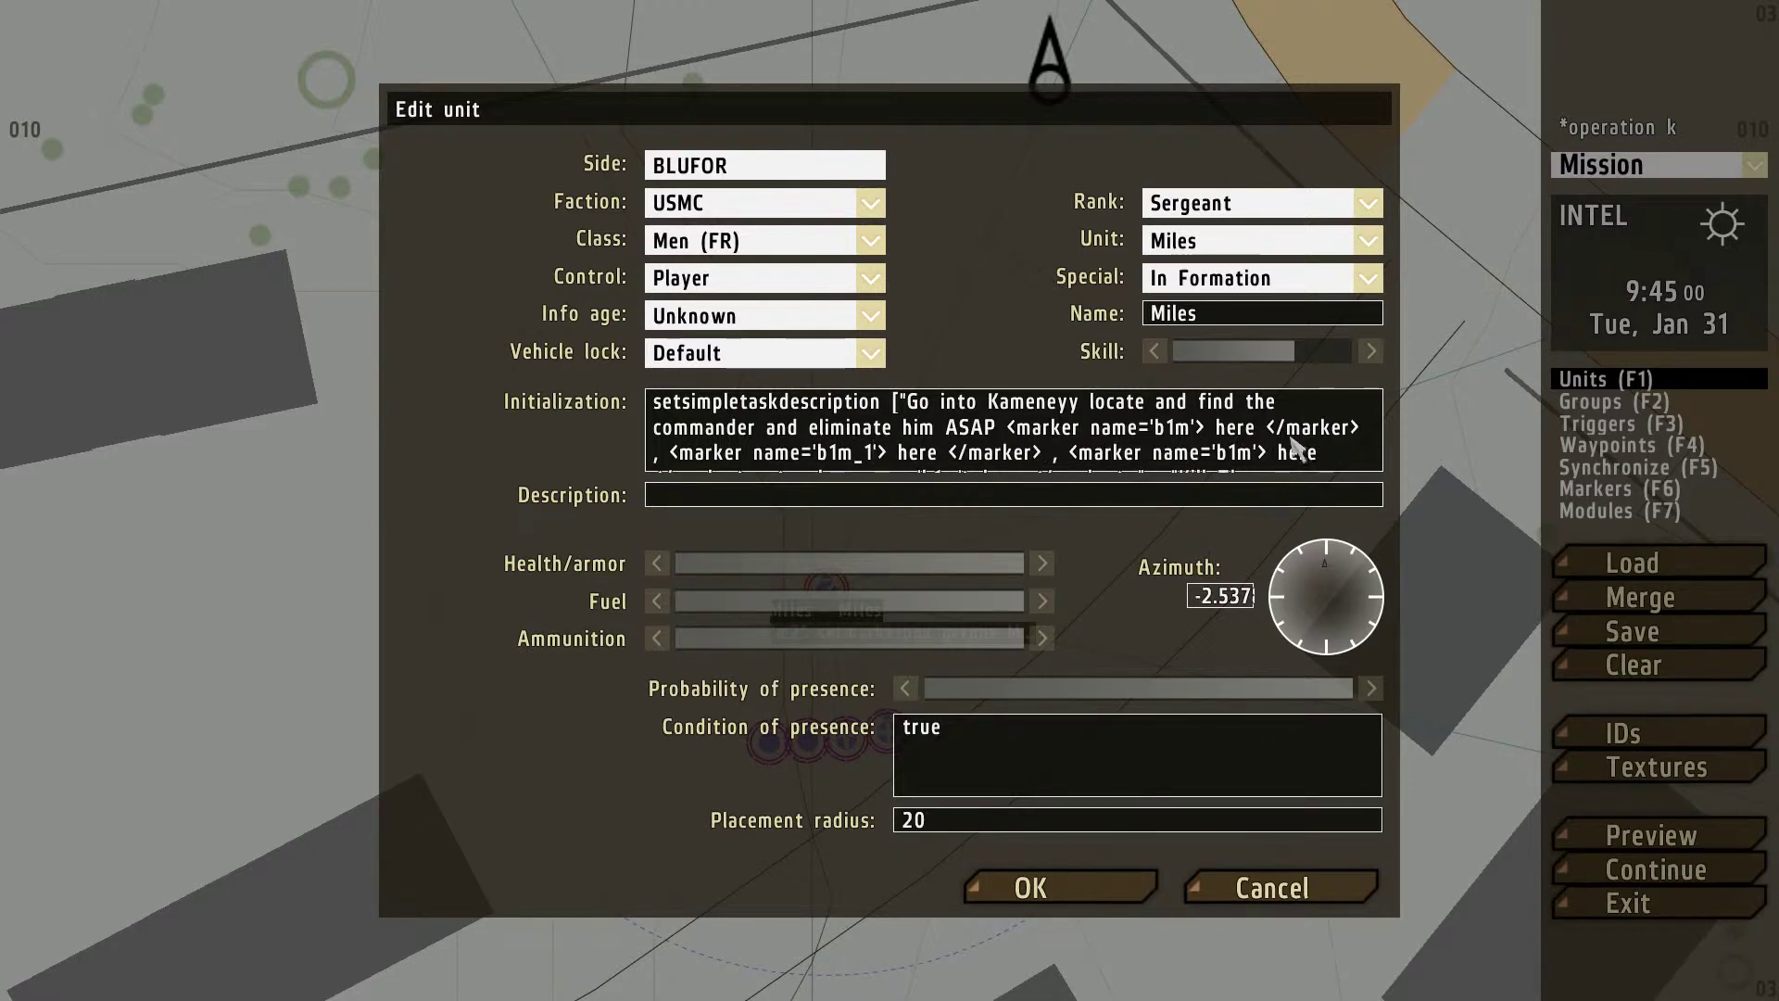
- Point the third marker link in the task2 description to b1m_2 and the fourth to b1m_3
click(1247, 454)
text(_2)
scroll(1246, 456, down, 2)
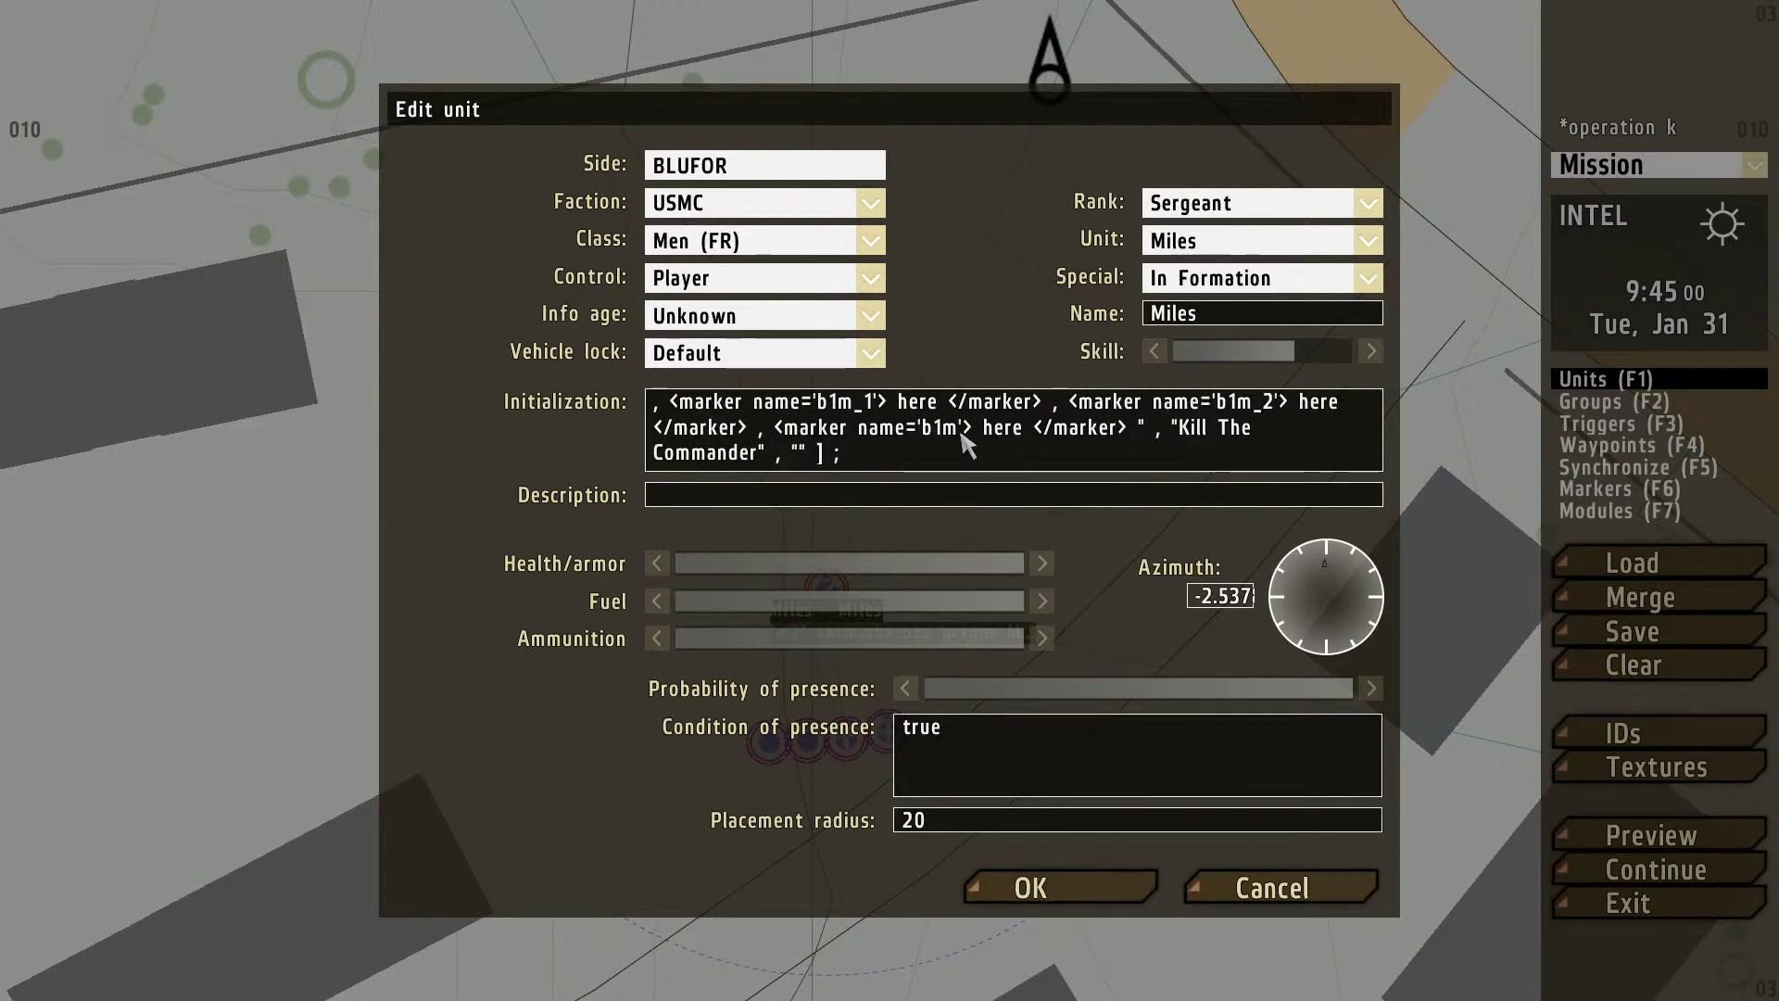
text(_)
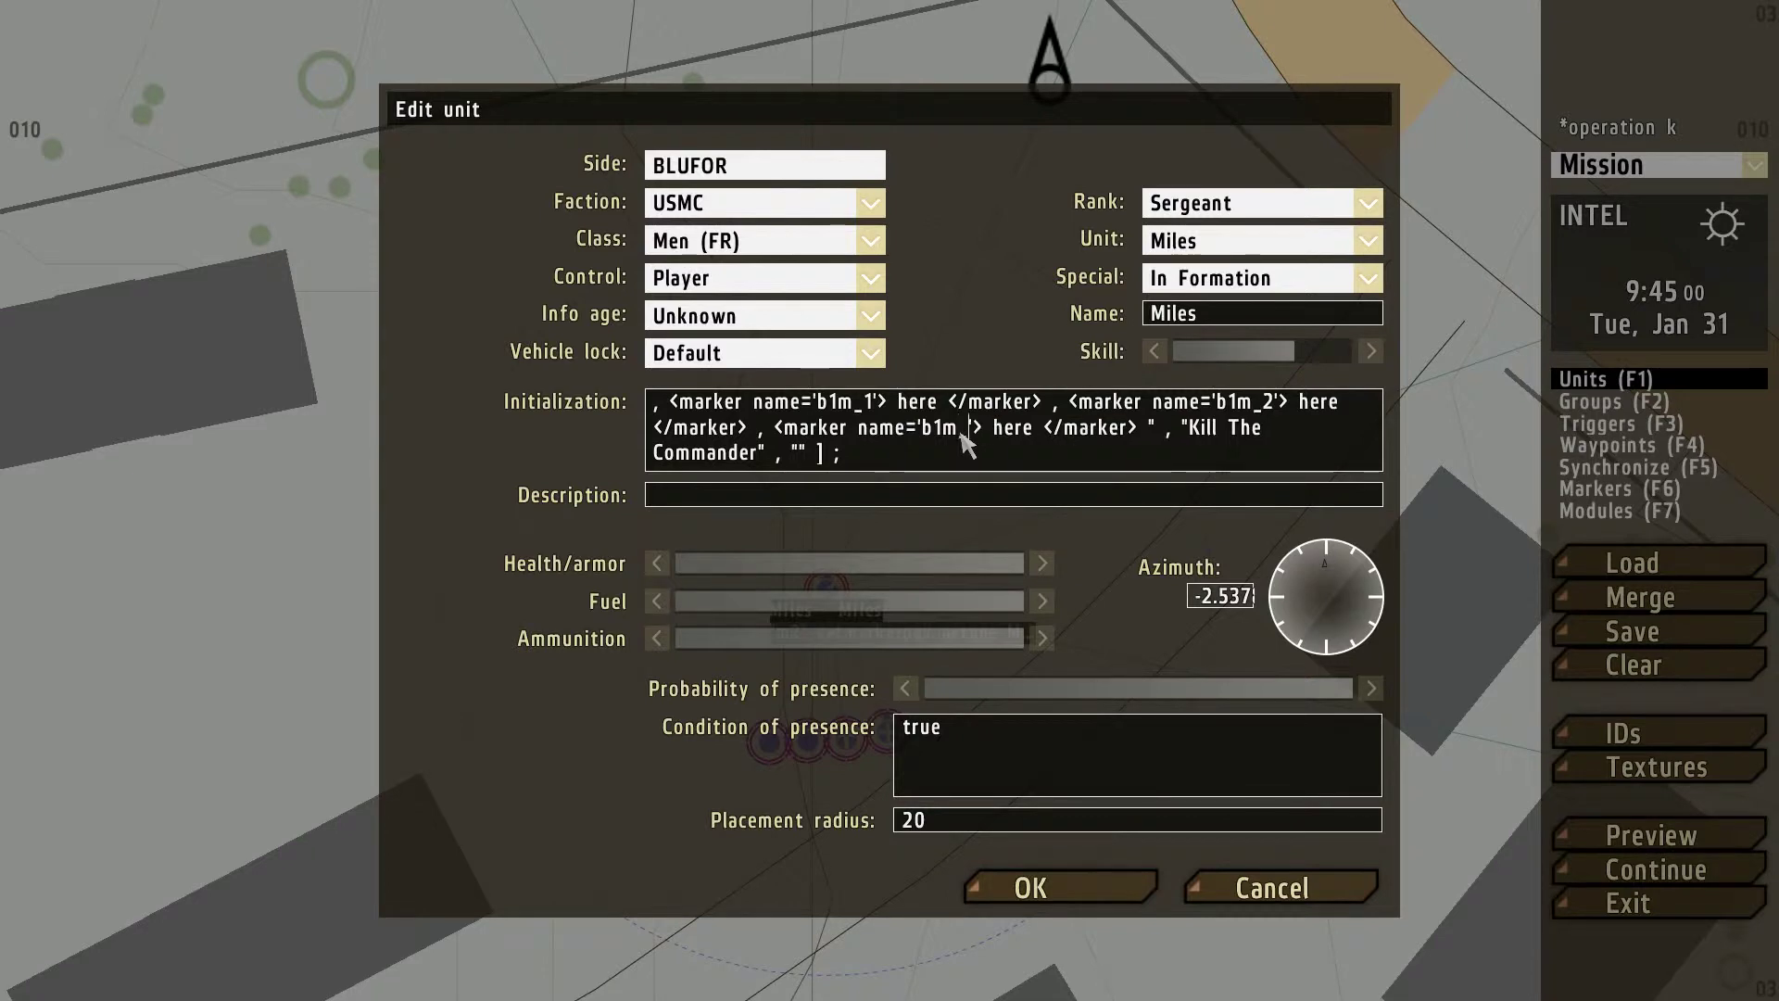
text(3)
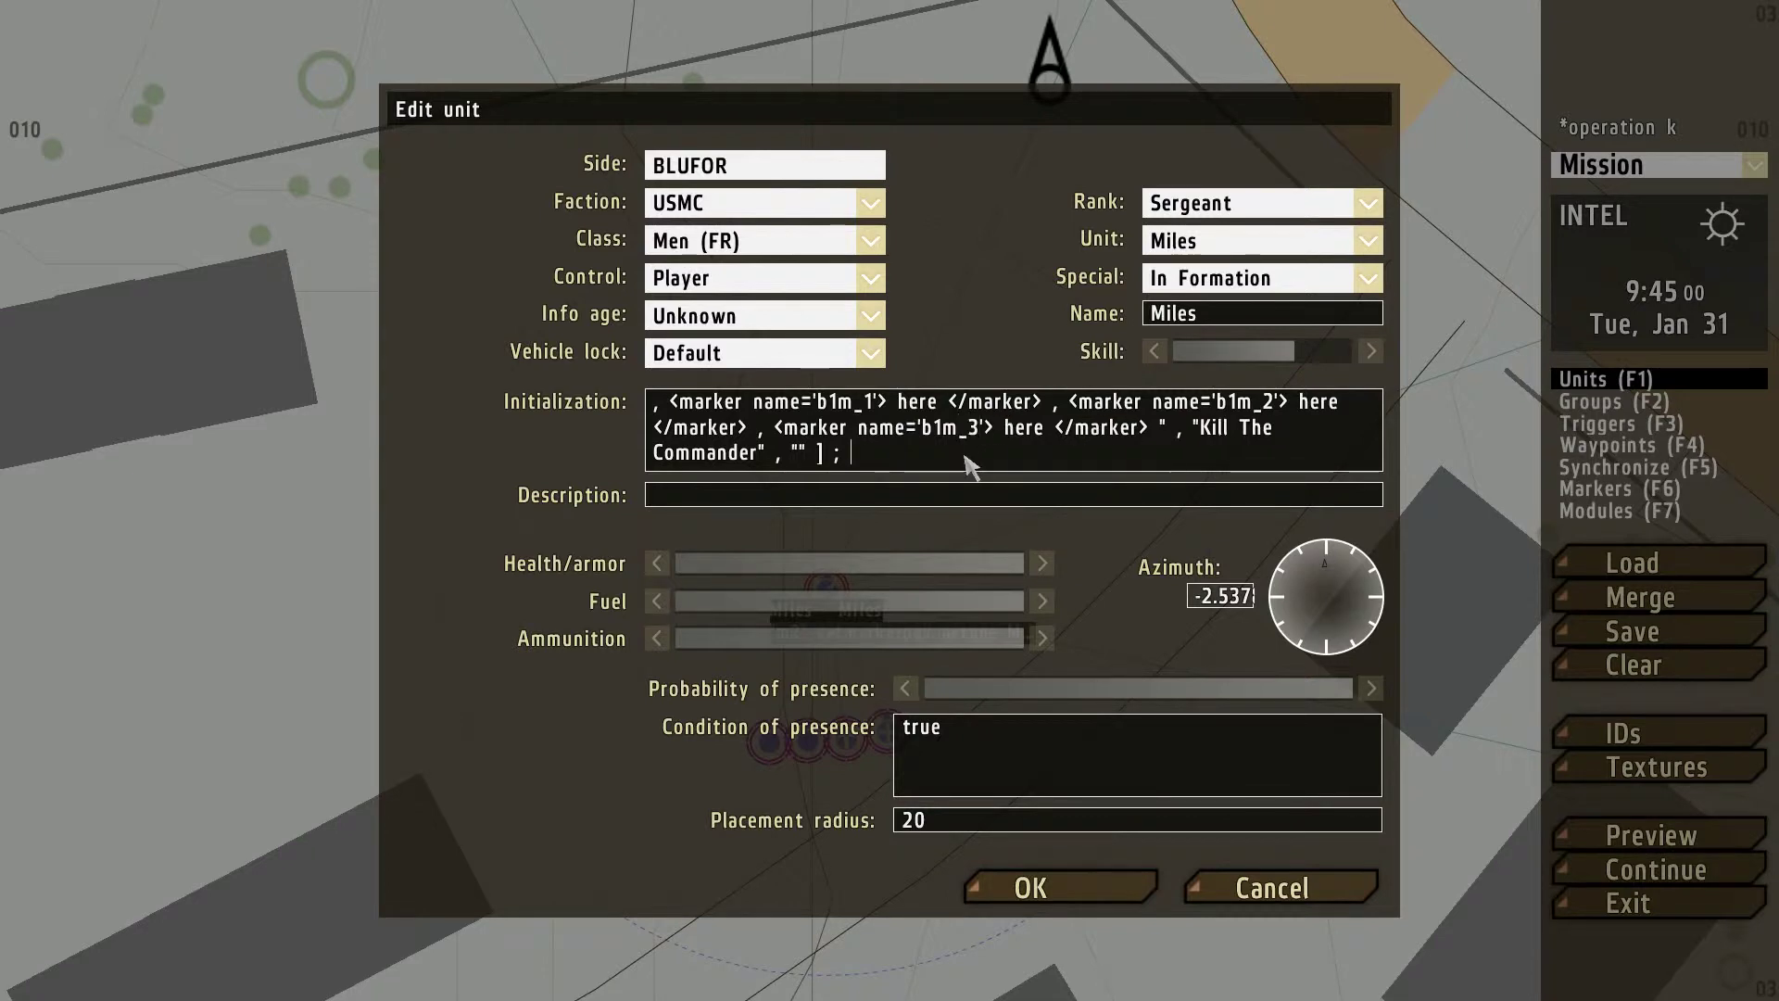
- Review the player unit's initialization script from the task1 lines through the task2 marker links, and save the unit's changes
key(Up)
key(Up)
key(Up)
key(Up)
key(Up)
key(Up)
key(Up)
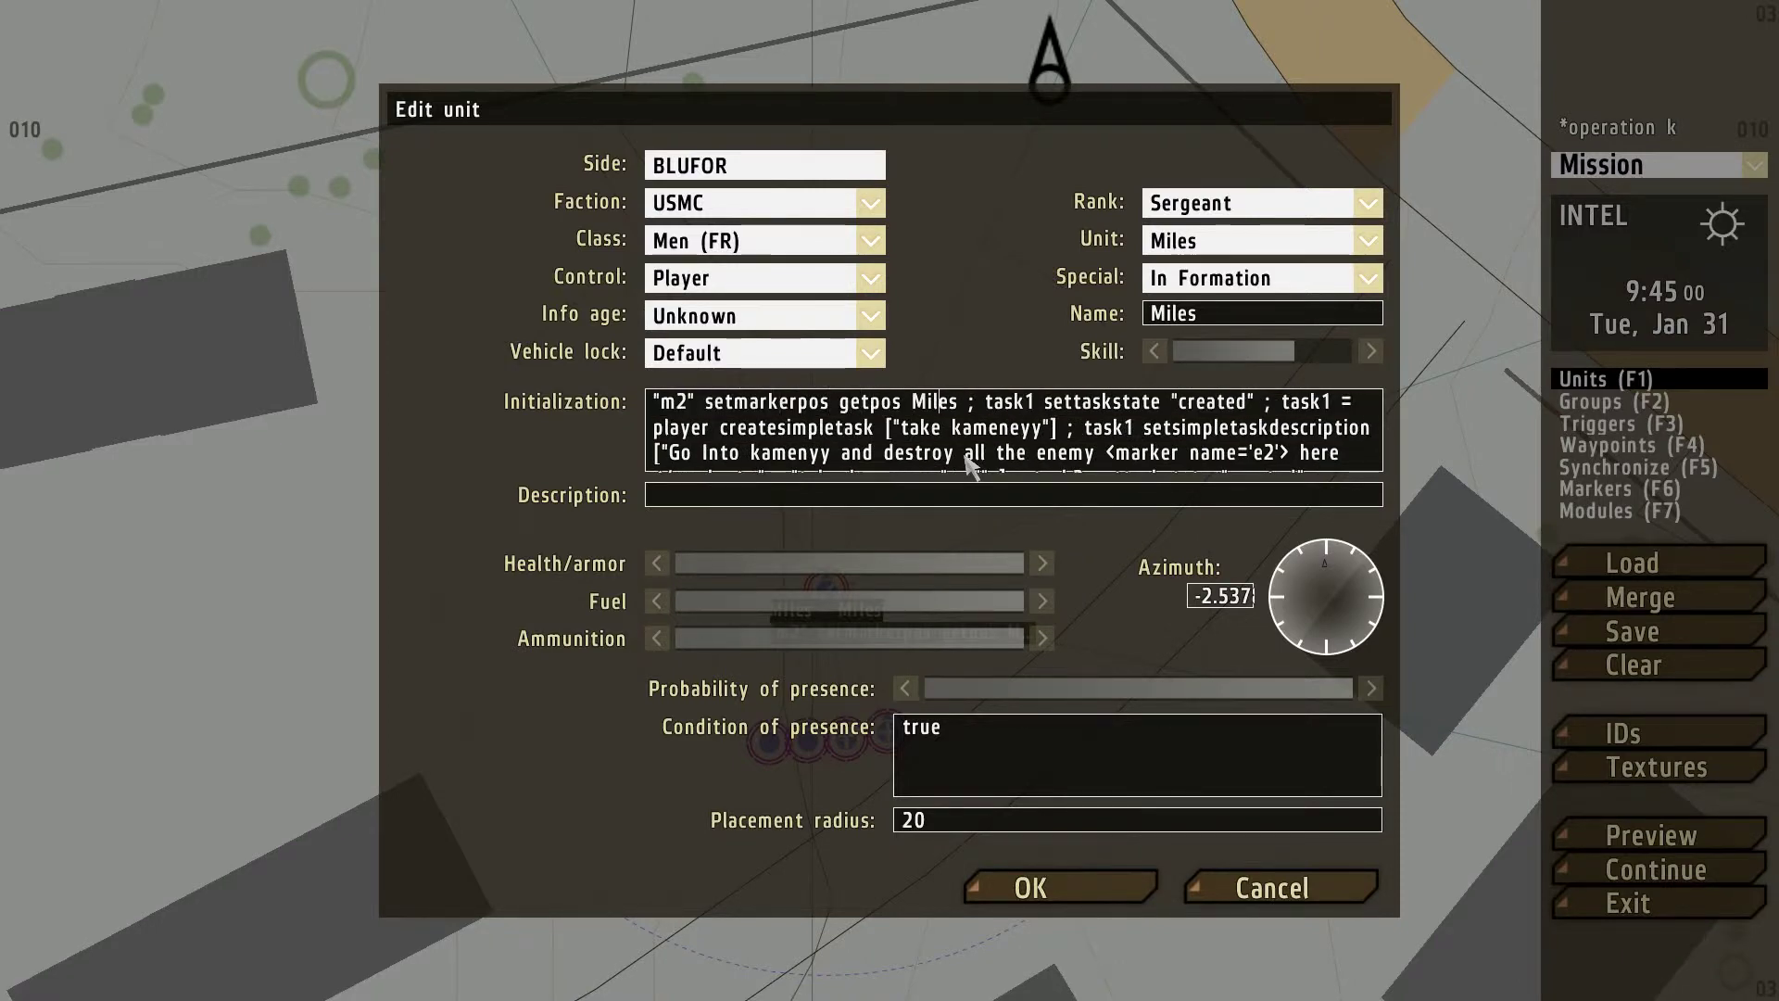
key(Right)
key(Right)
key(Down)
key(Down)
key(Down)
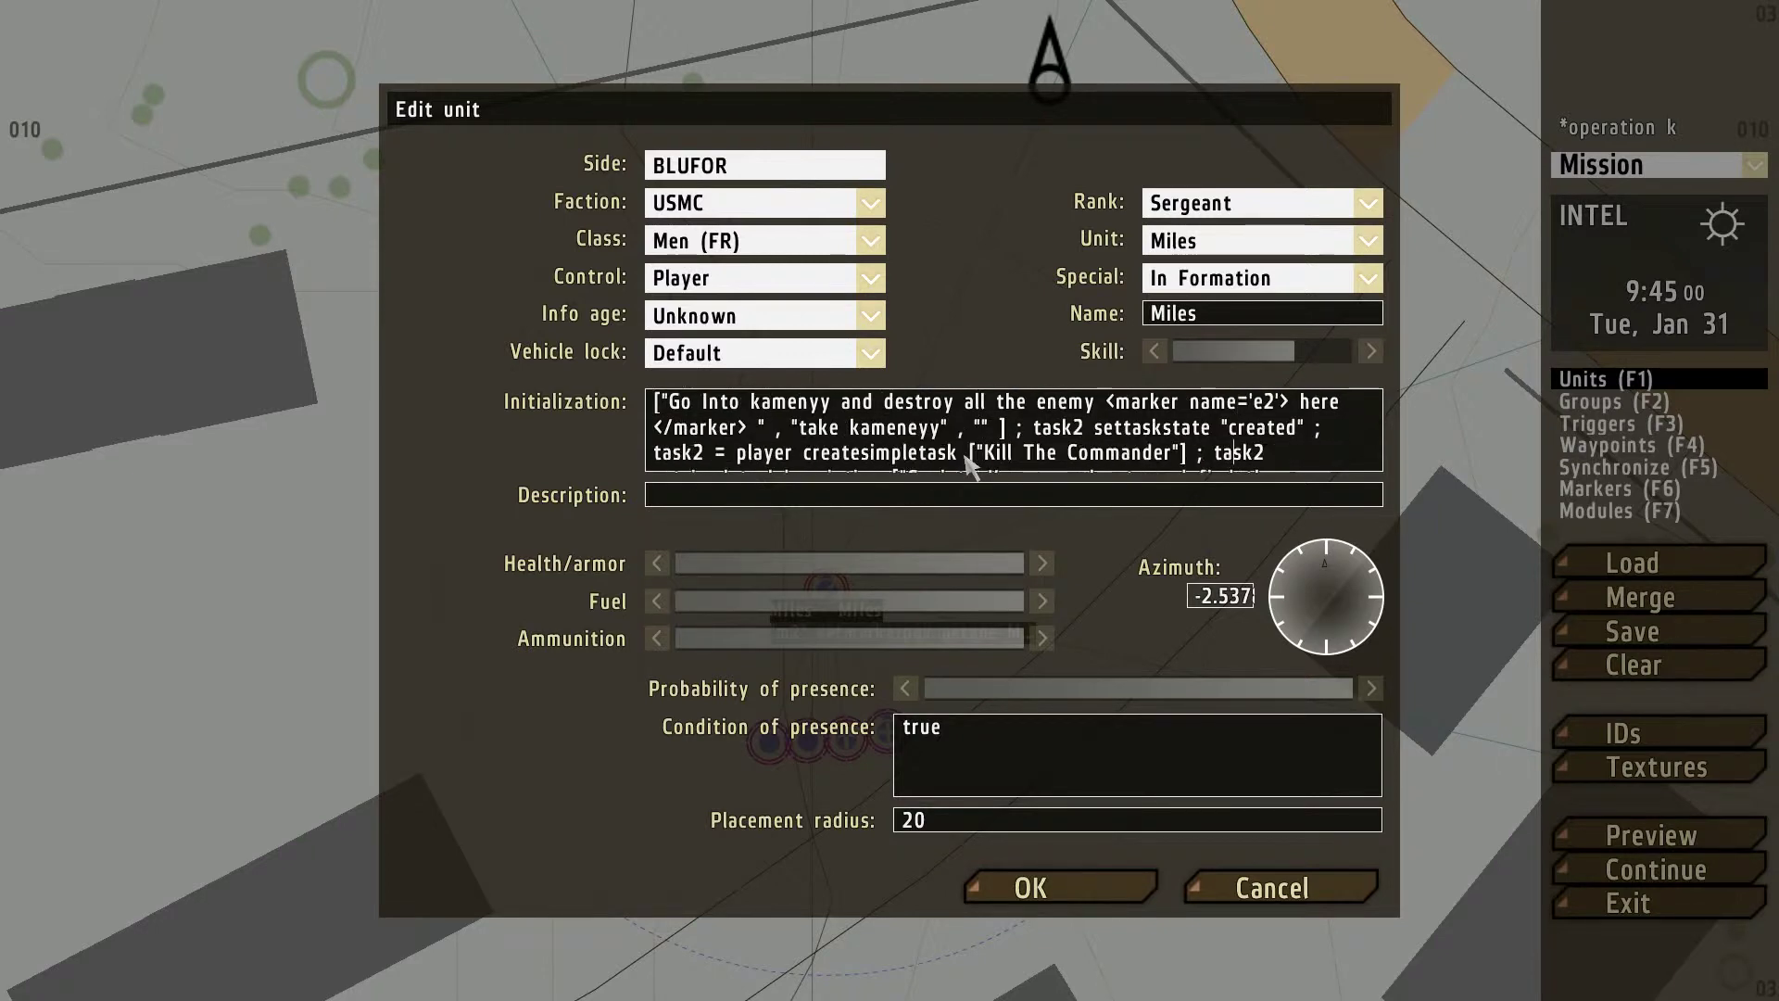
key(Down)
key(Down)
key(Down)
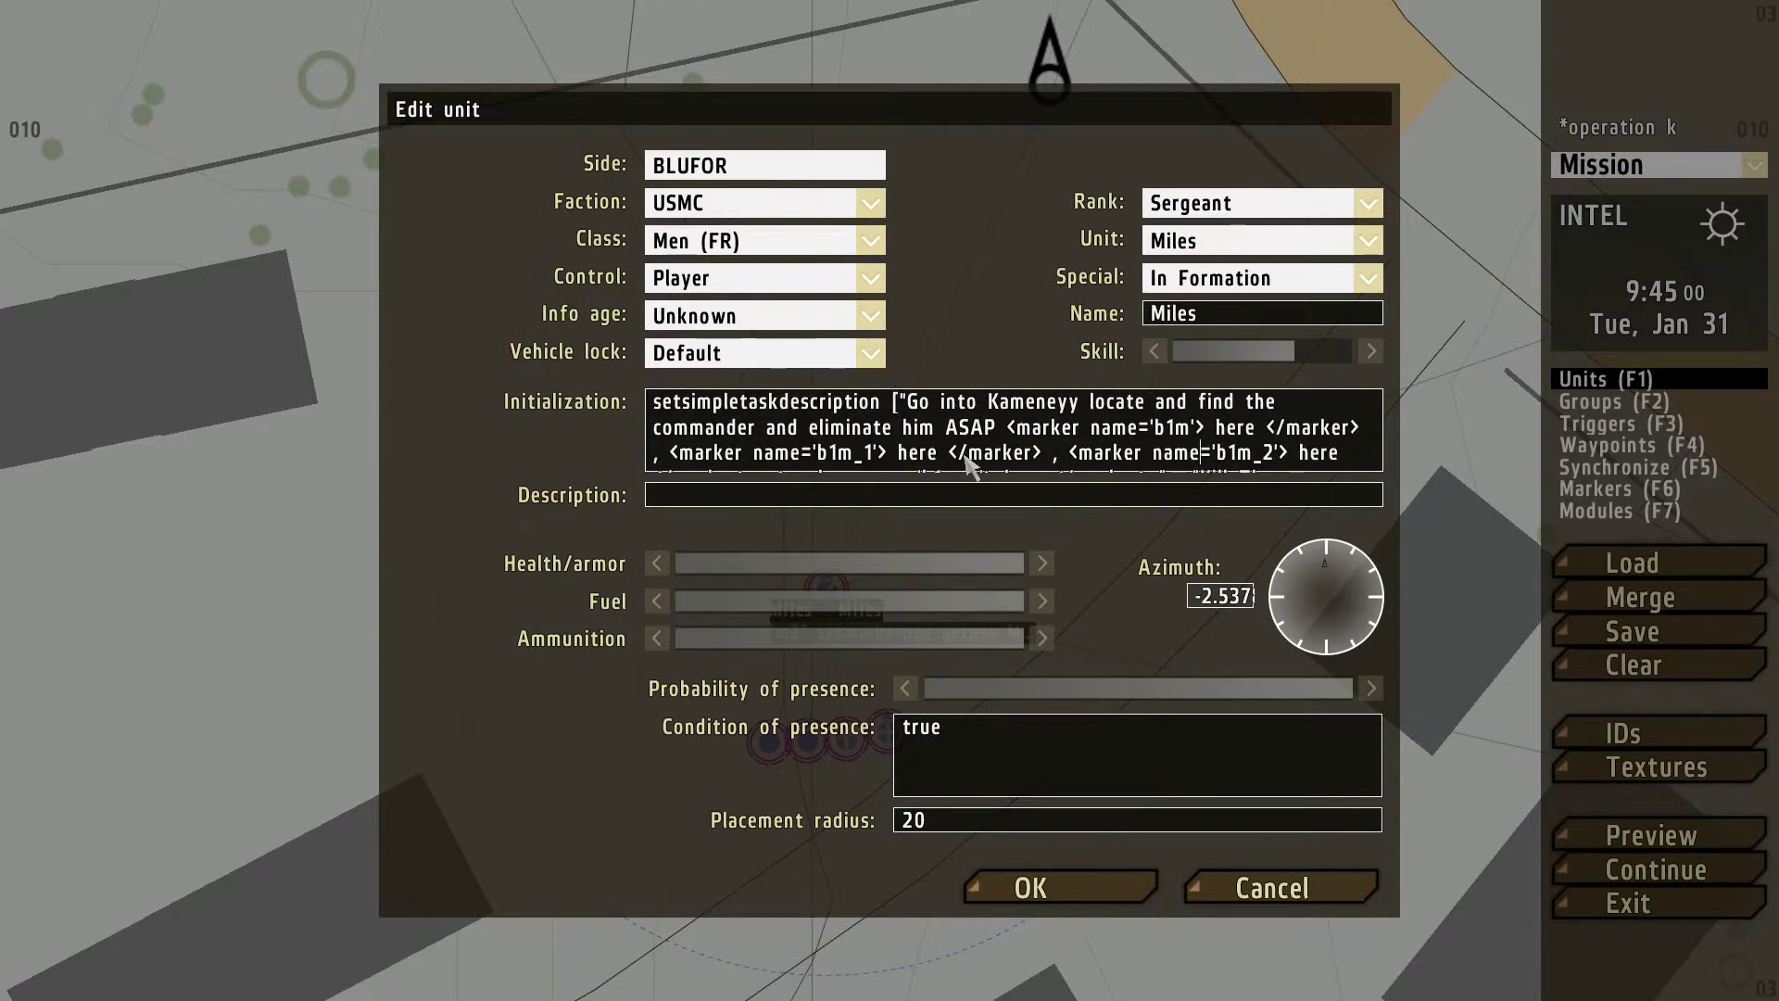
key(Return)
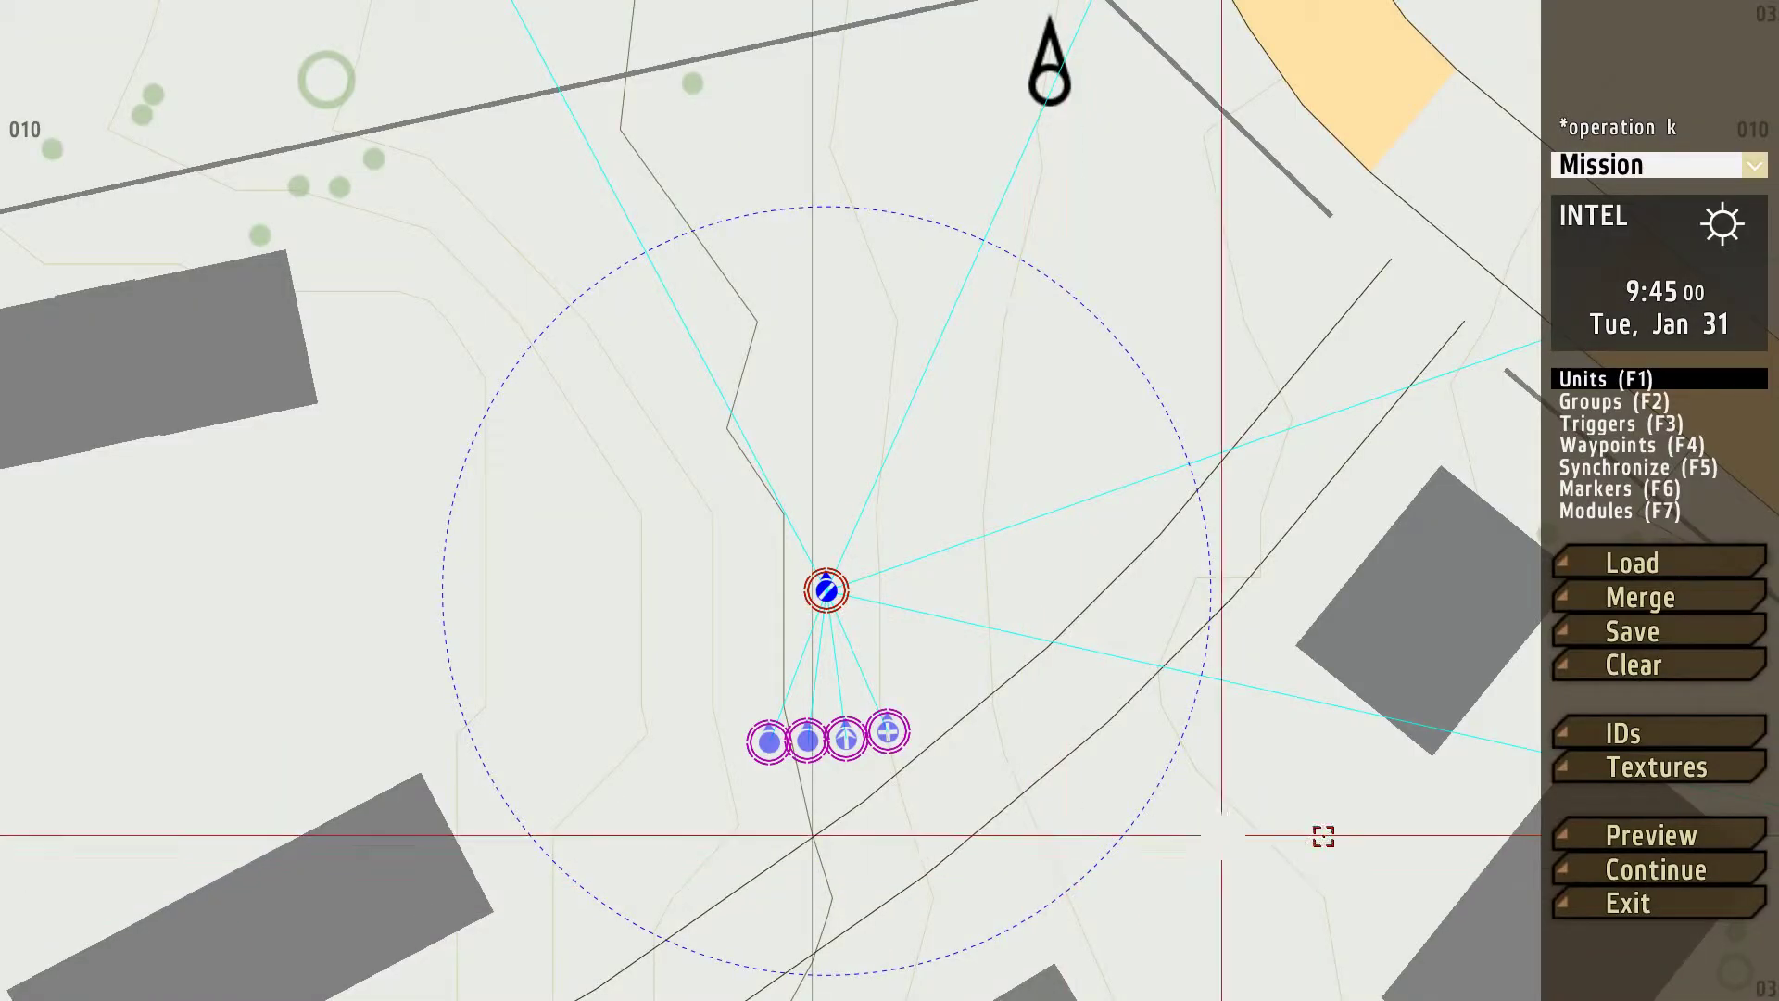
- Preview the mission and open the Kill The Commander task description on the in-game map
click(1631, 837)
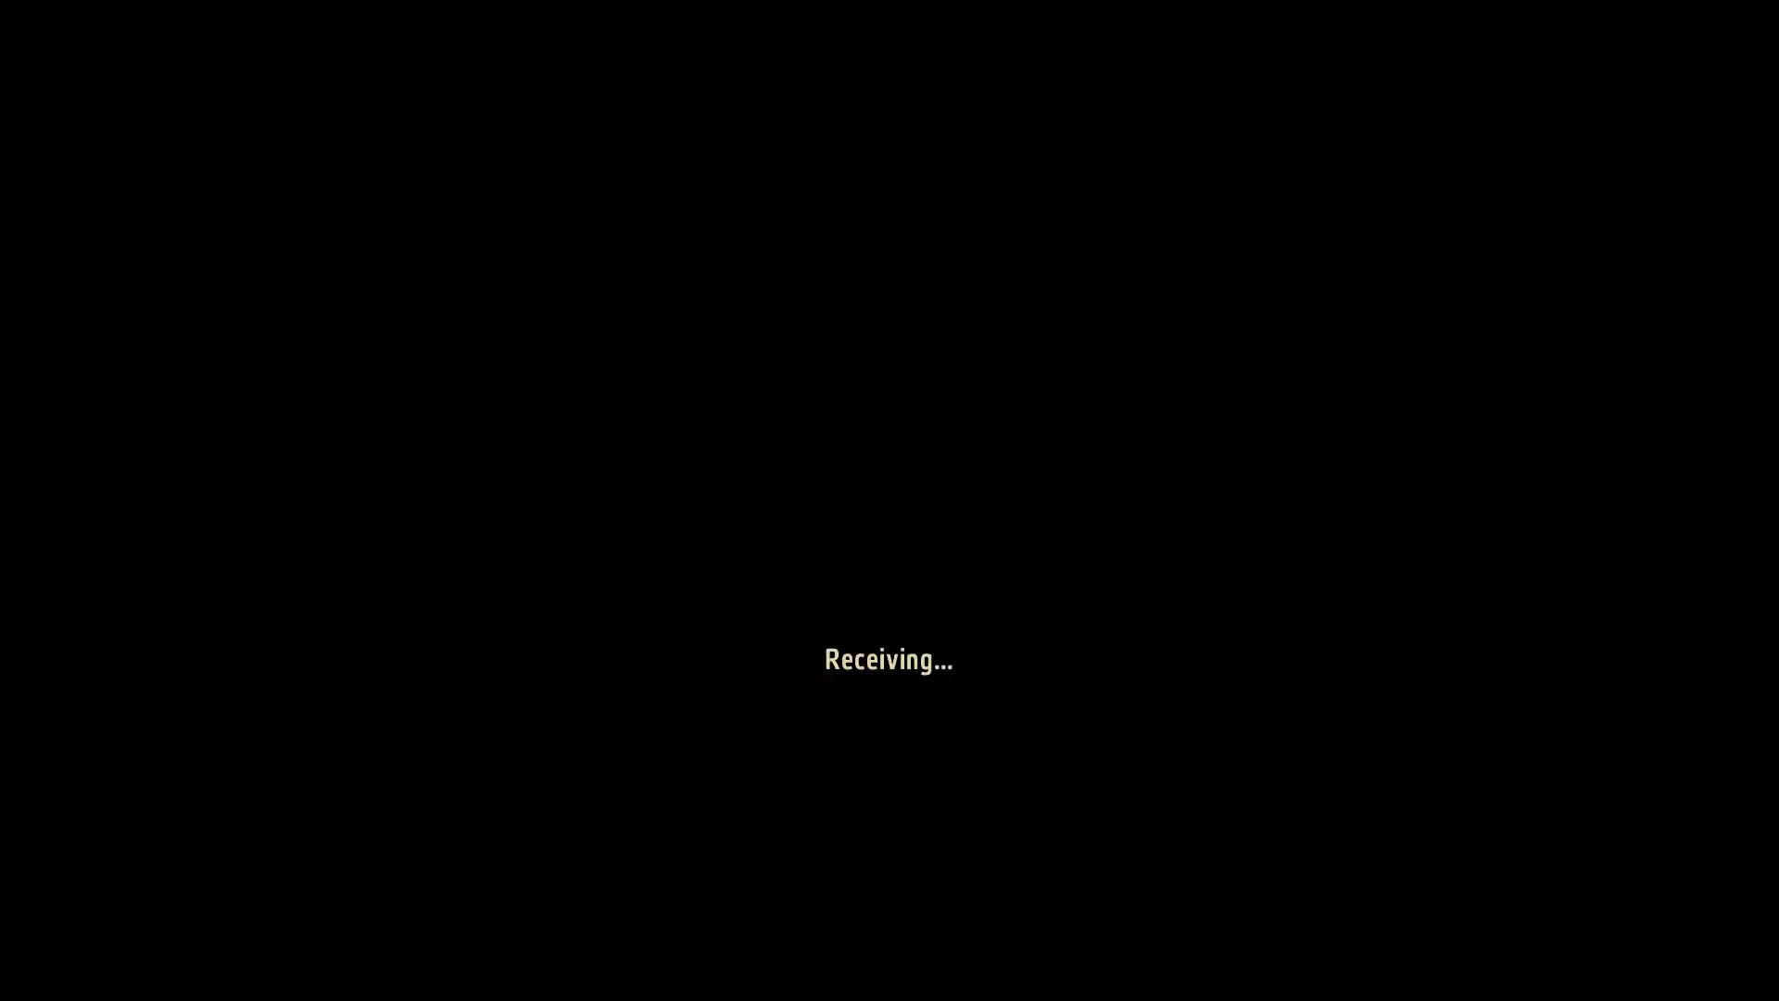
key(m)
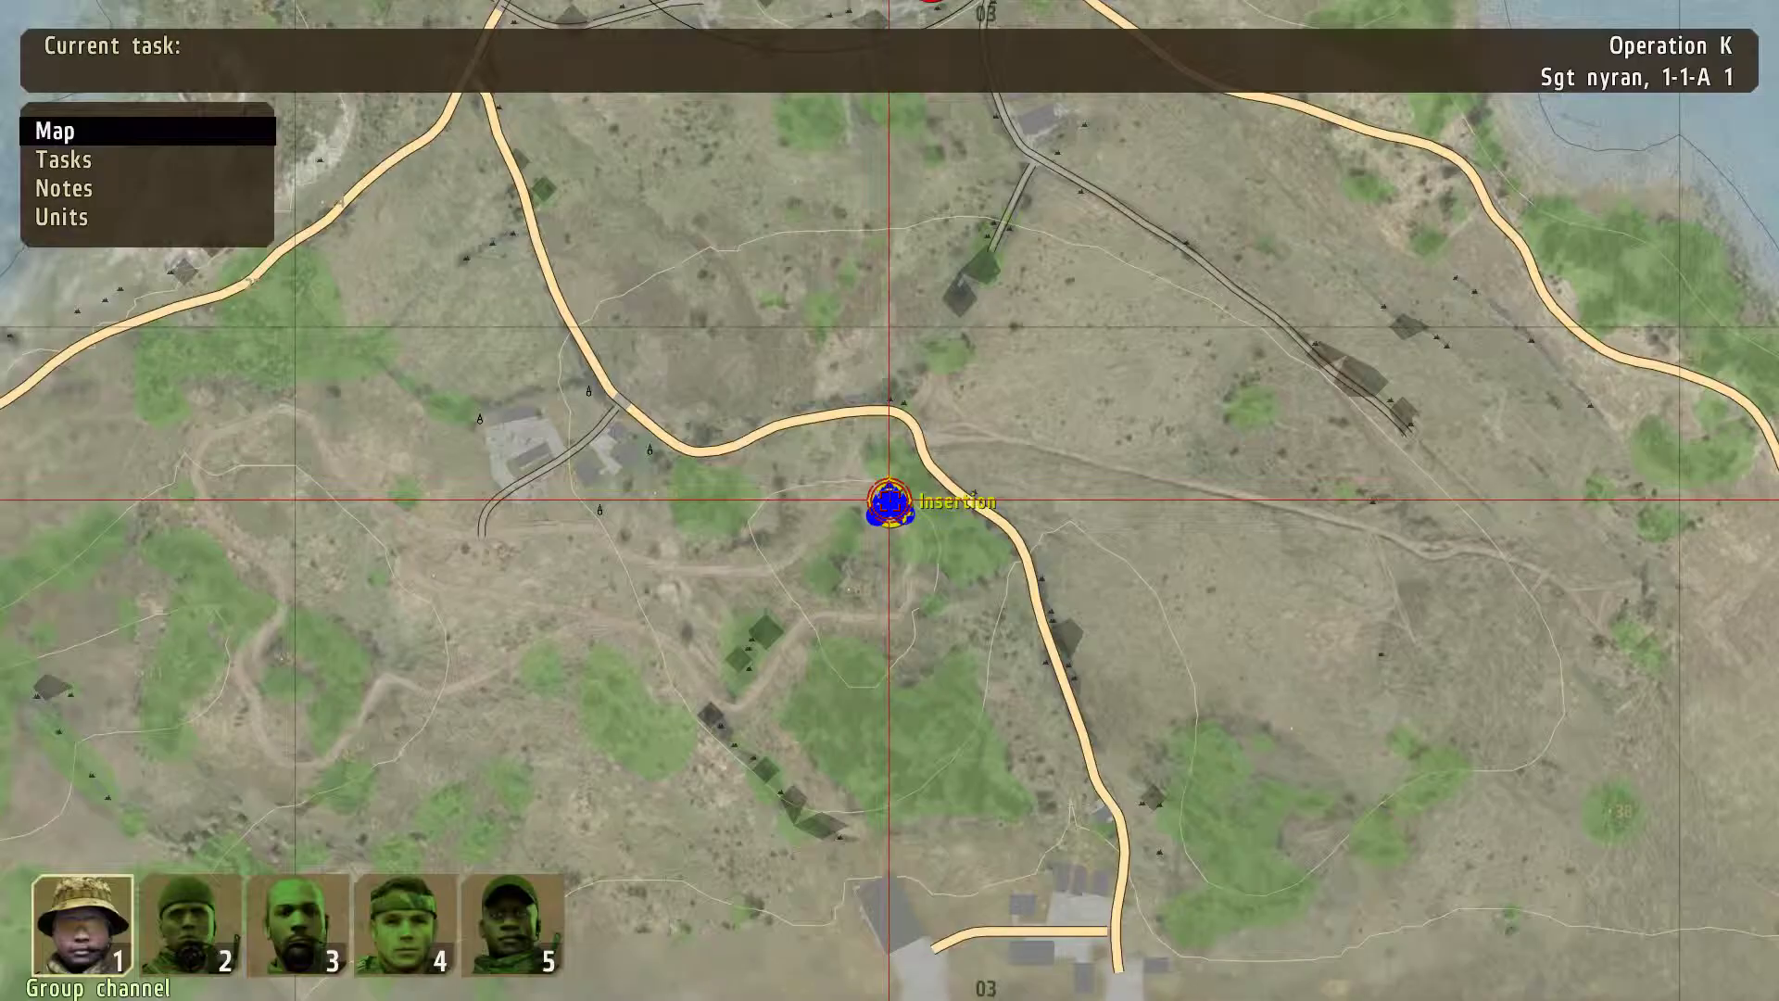
click(78, 190)
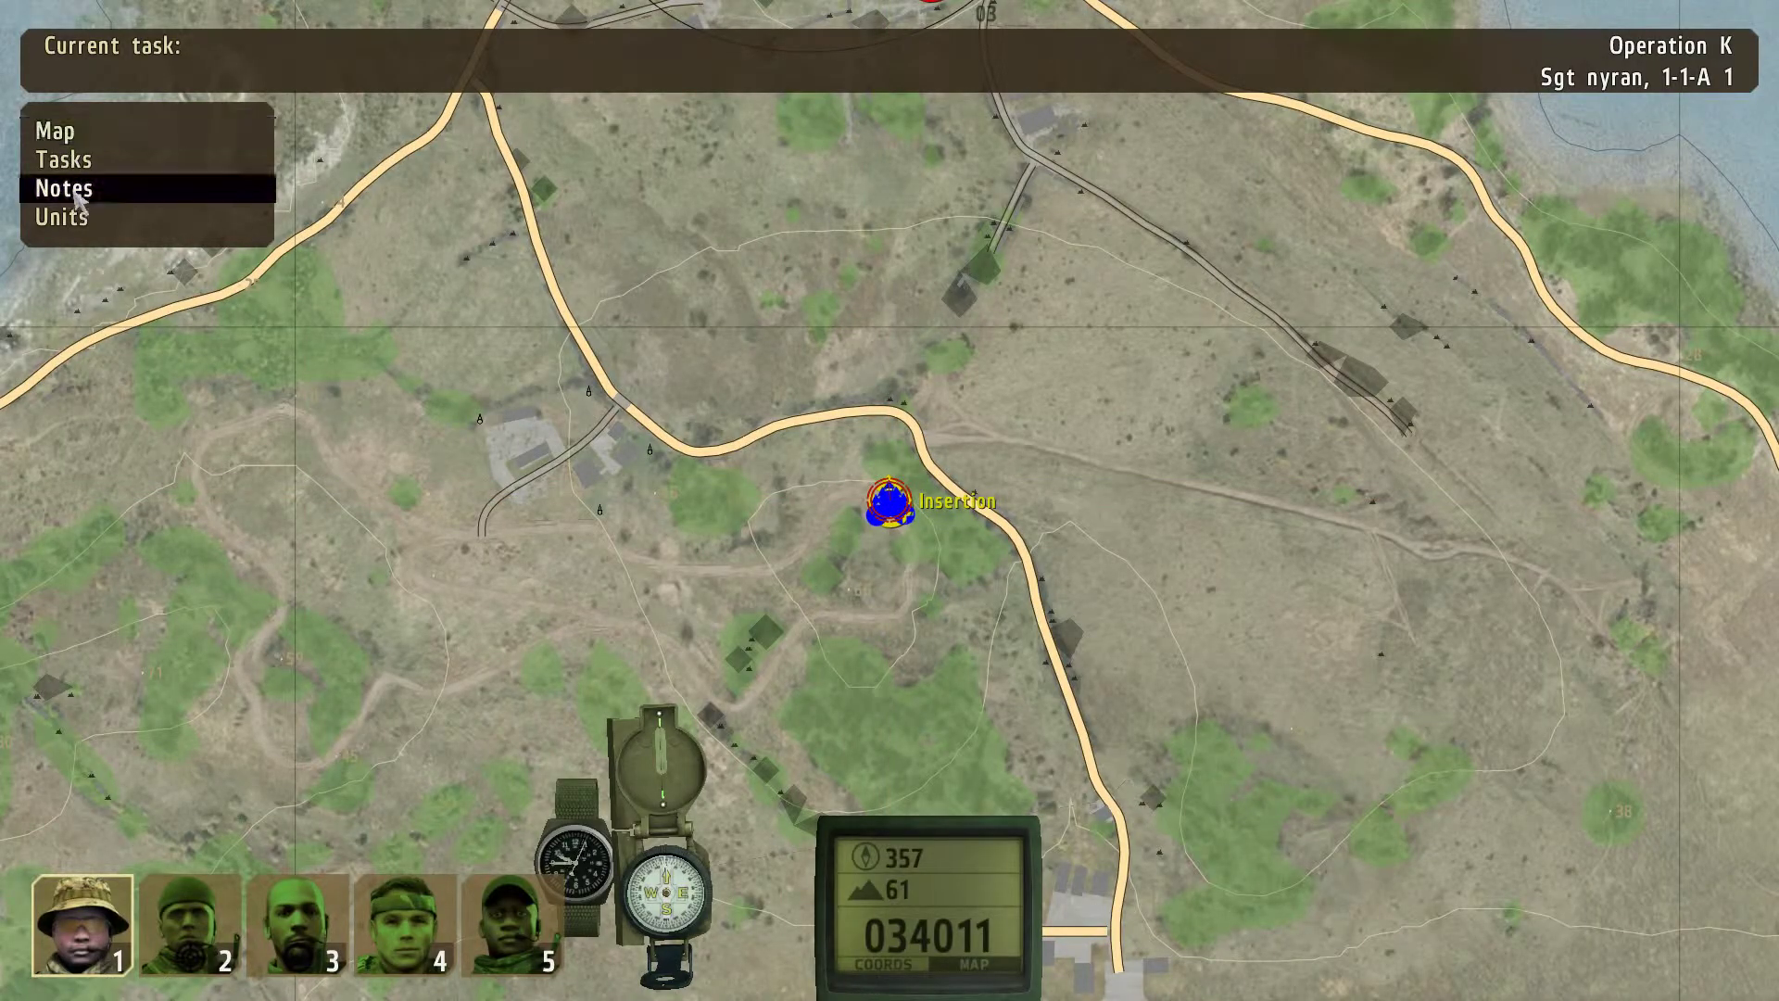
click(85, 165)
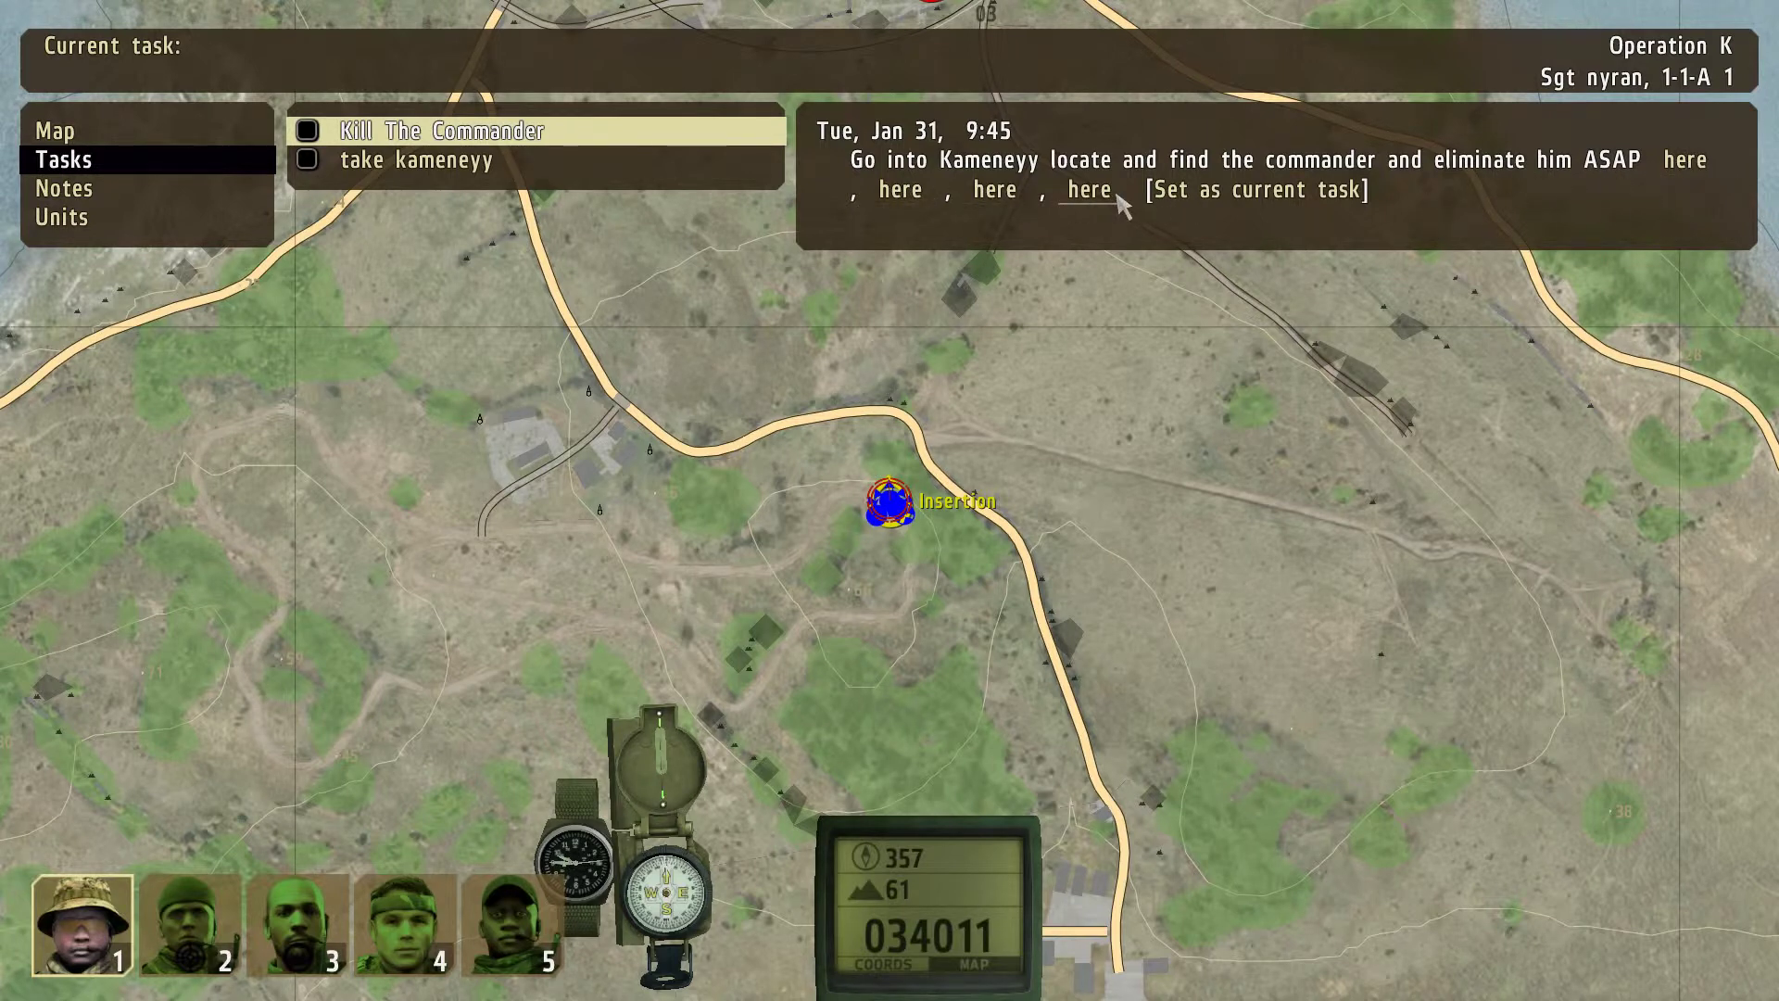
- Test each of the four "here" marker links in the Kill The Commander task description
click(1683, 161)
click(907, 196)
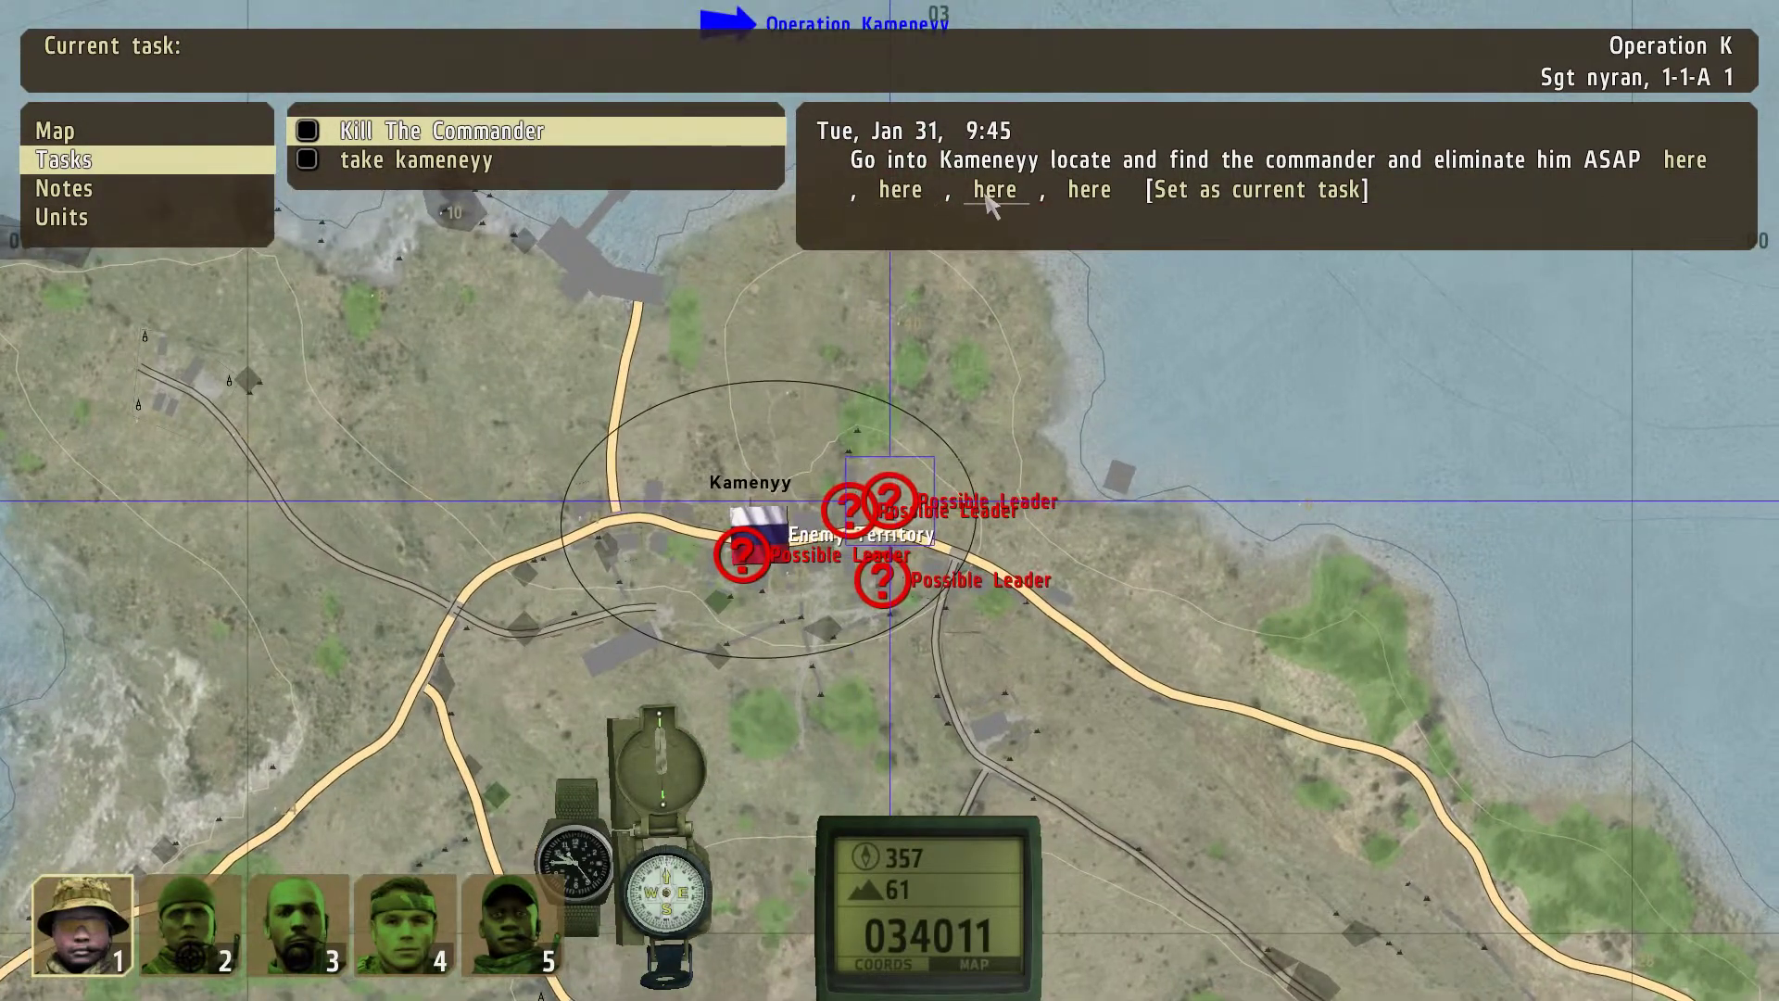
click(994, 198)
click(1094, 199)
click(997, 198)
click(906, 196)
click(1090, 194)
click(994, 195)
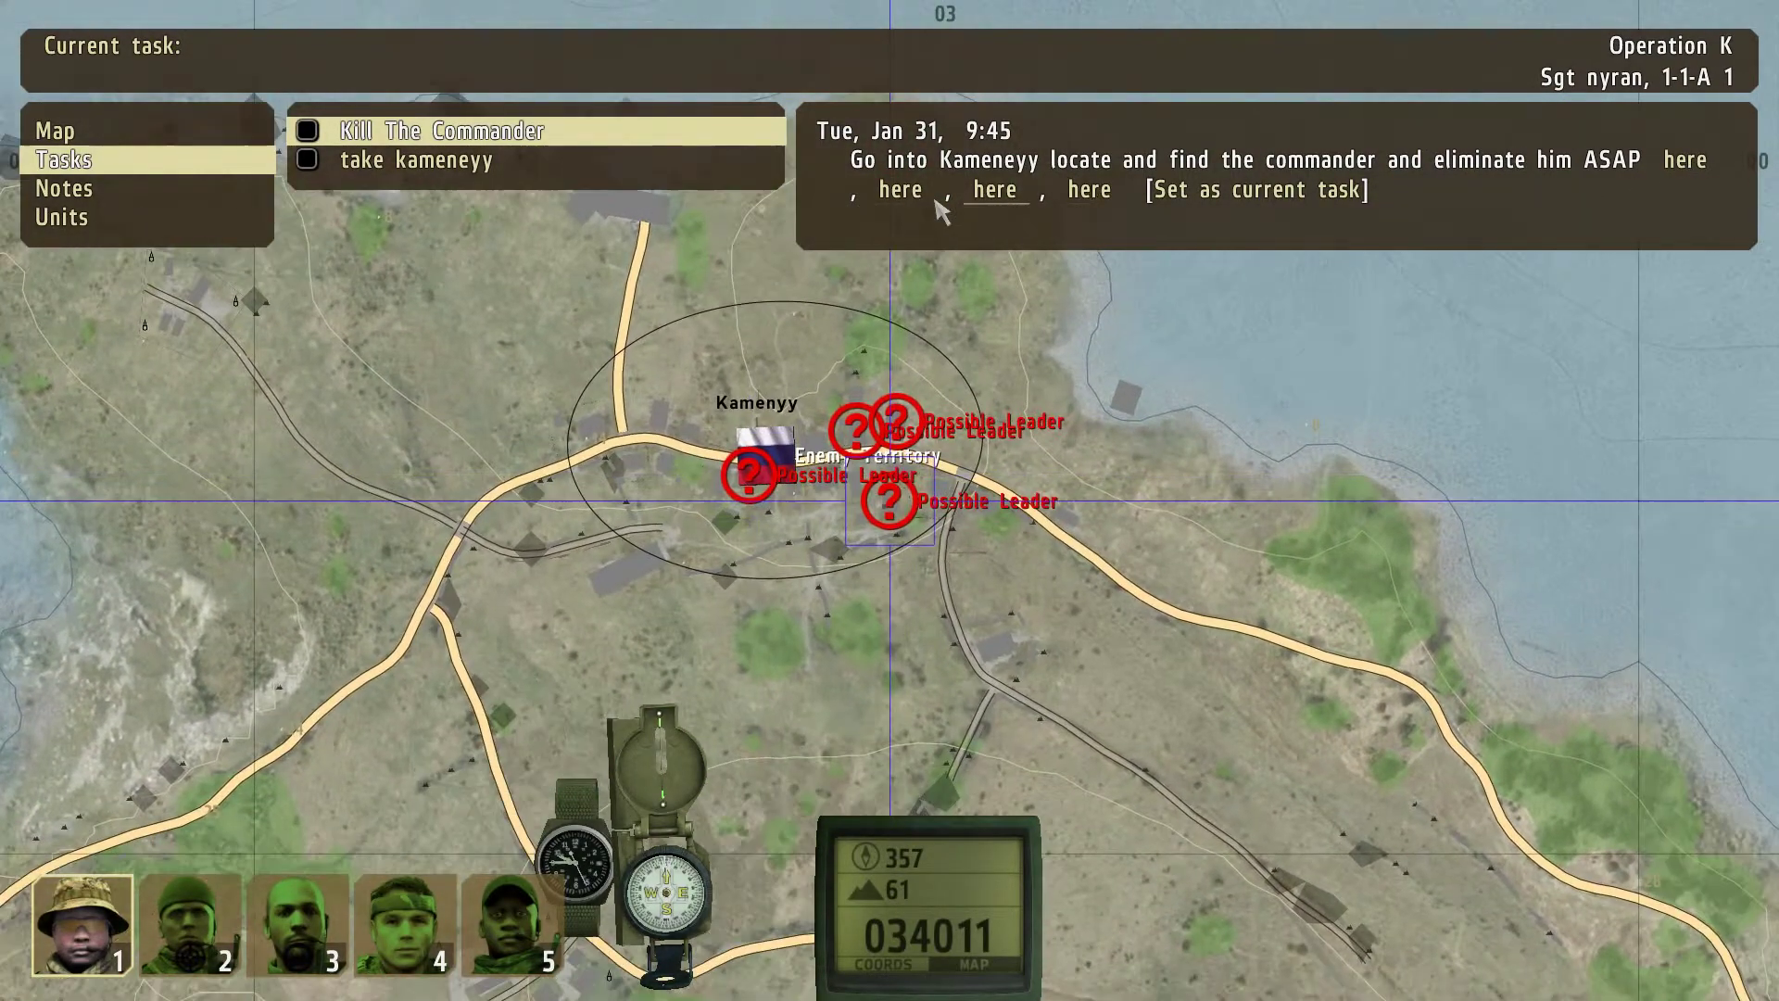
click(1684, 161)
click(1086, 192)
click(903, 192)
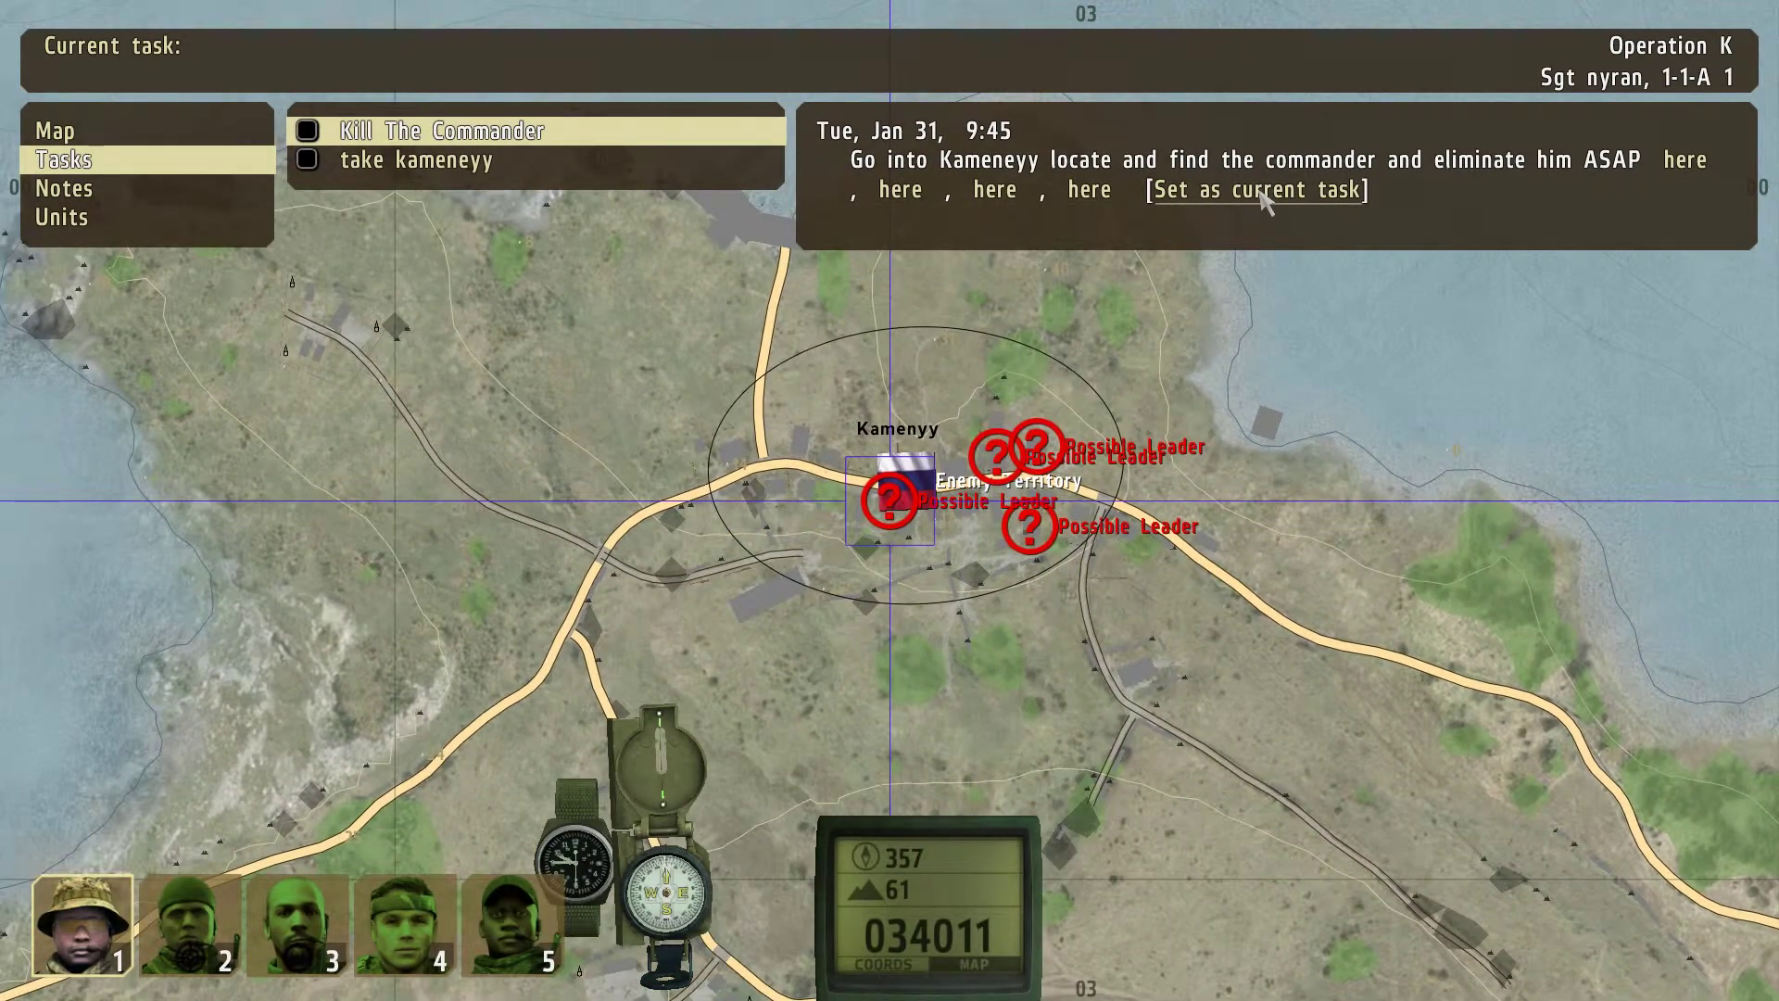
- Set Kill The Commander as the current task in the preview and return to the mission editor
click(1266, 192)
scroll(1047, 471, up, 3)
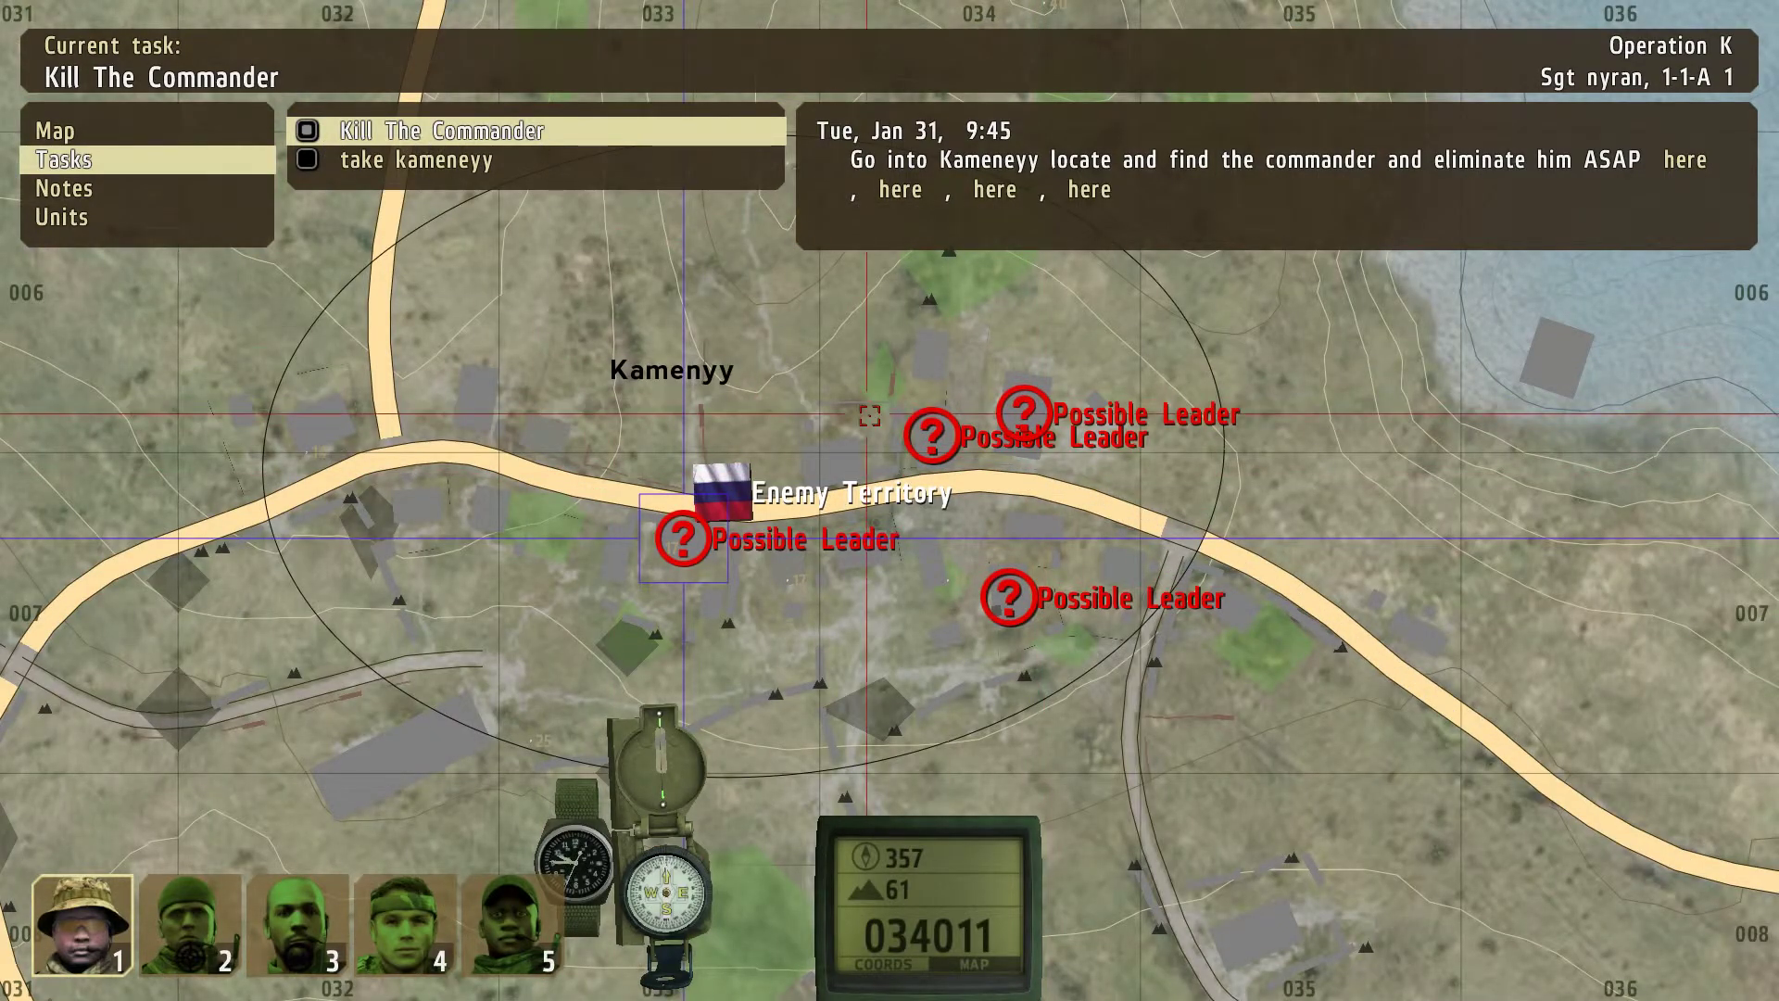
scroll(870, 415, down, 3)
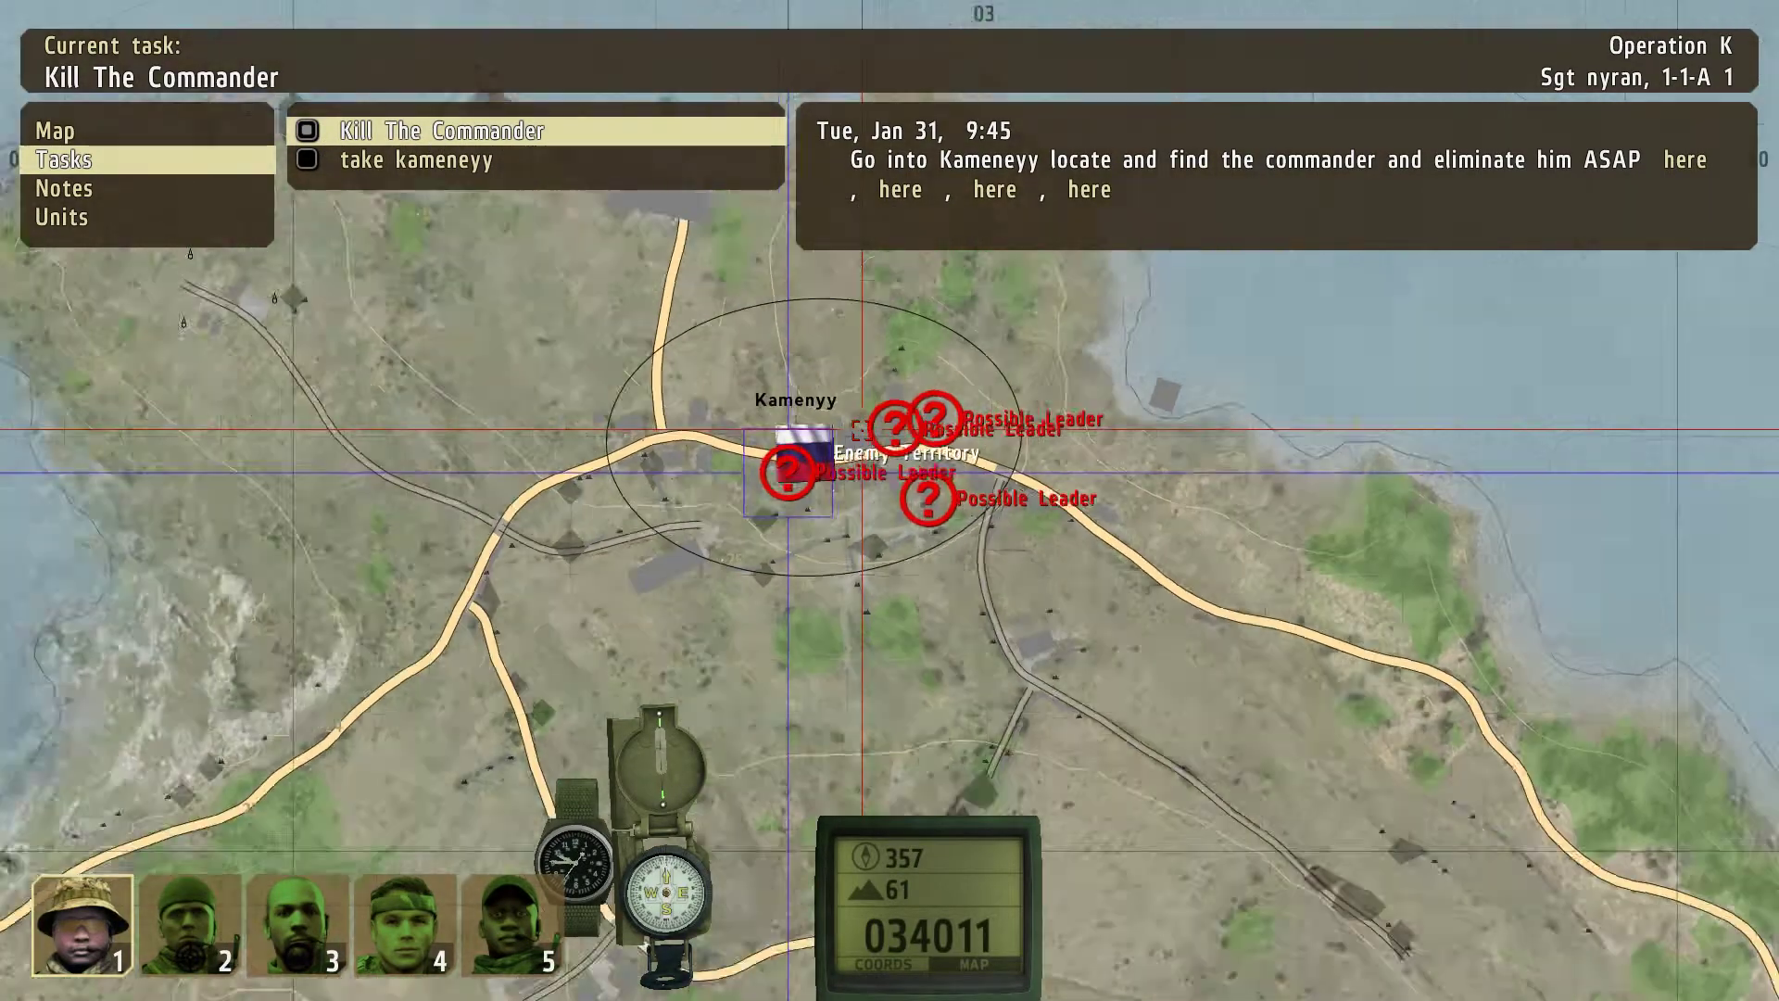
scroll(862, 430, down, 3)
key(m)
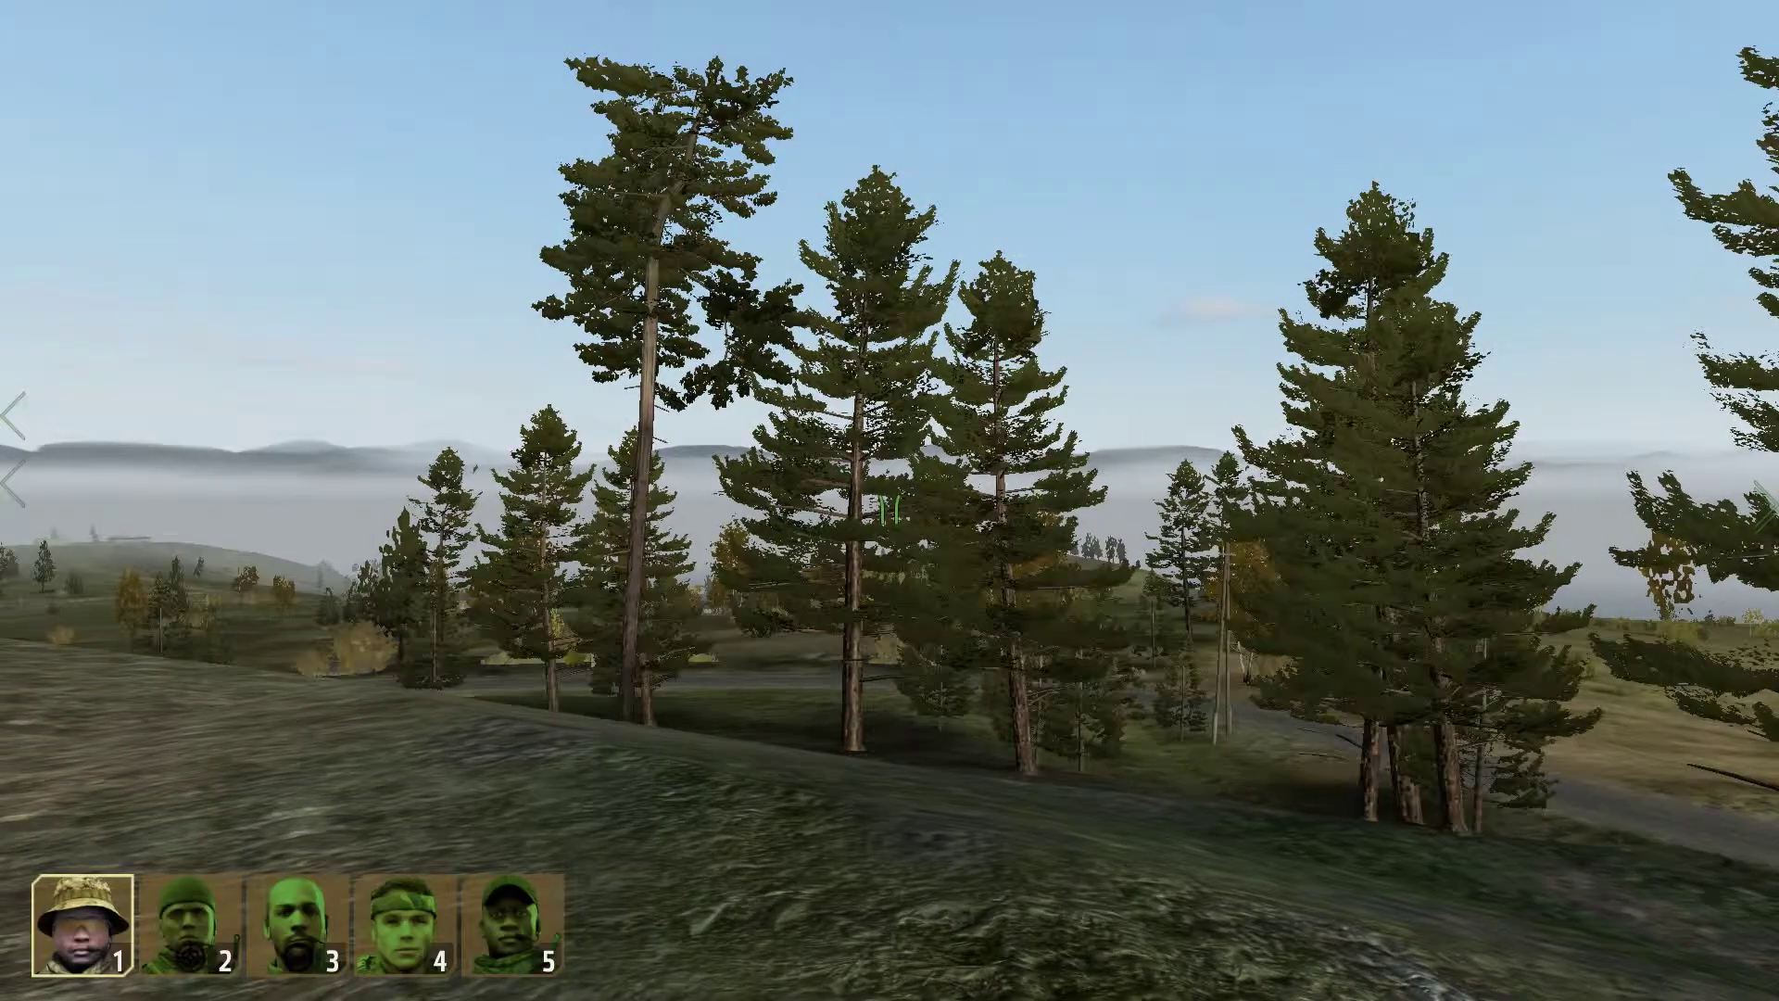
key(Escape)
click(557, 593)
- Append task2 settaskstate "succeeded" ; to the On Act. field of the commander-killed trigger and save the trigger
scroll(877, 615, up, 5)
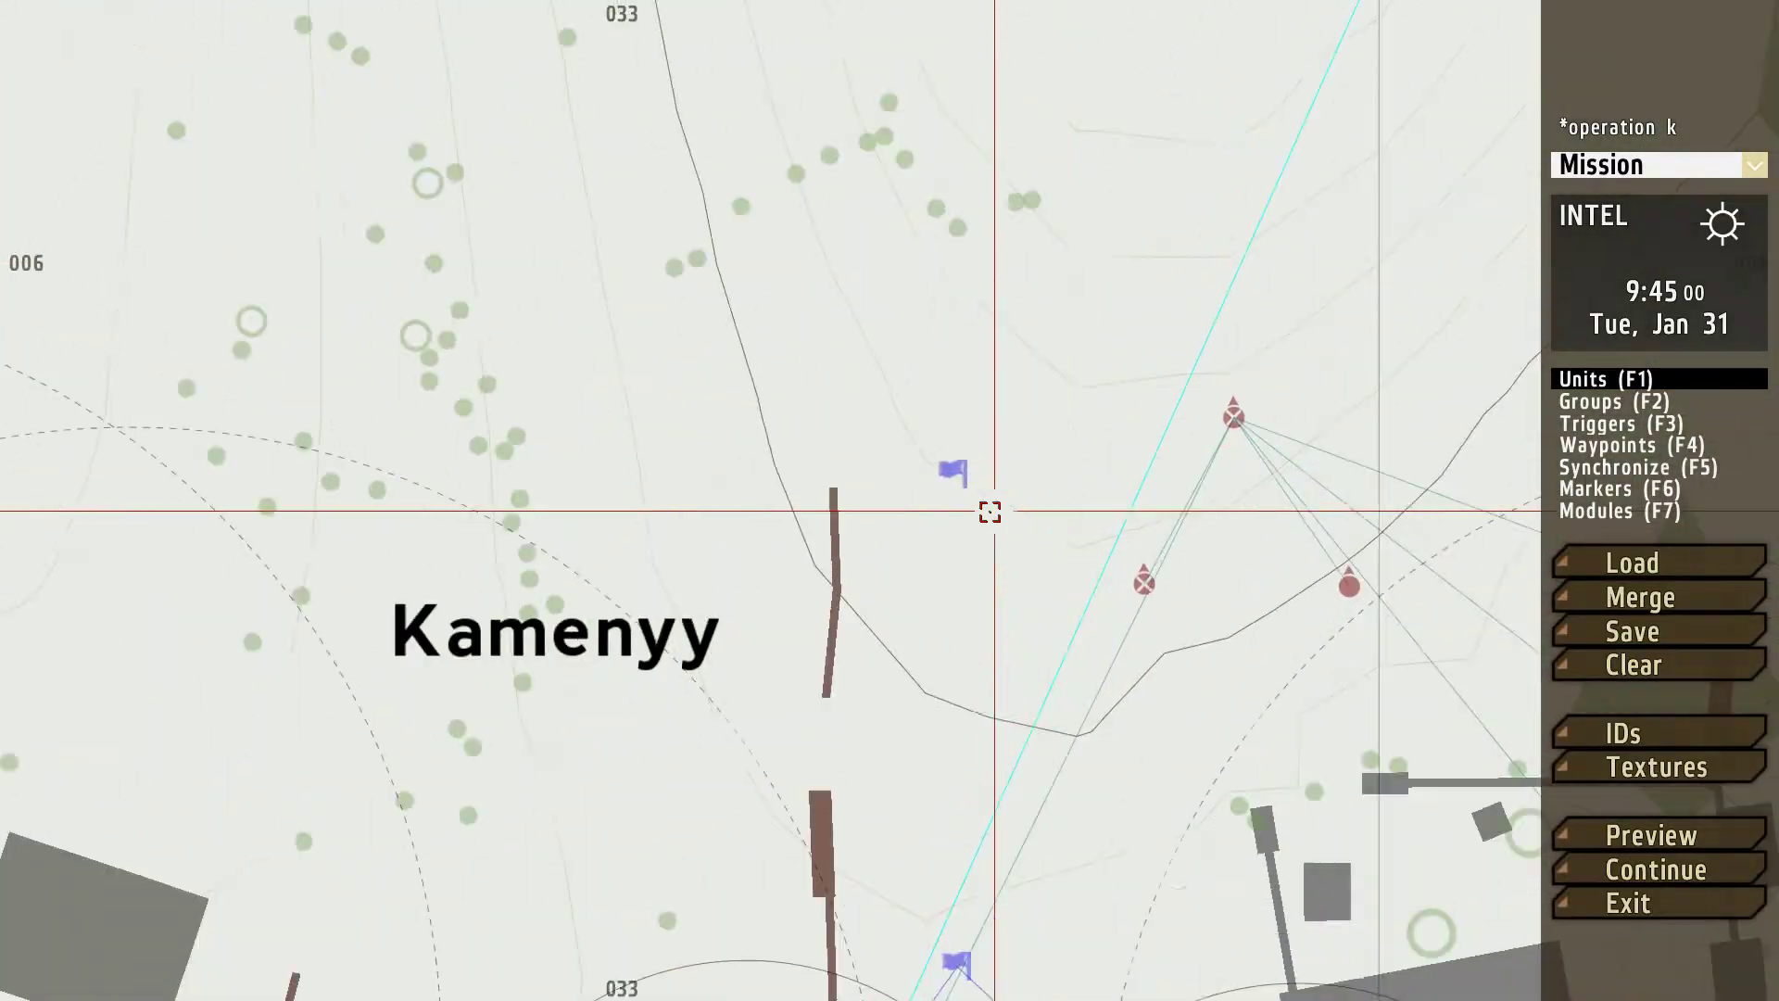
key(F3)
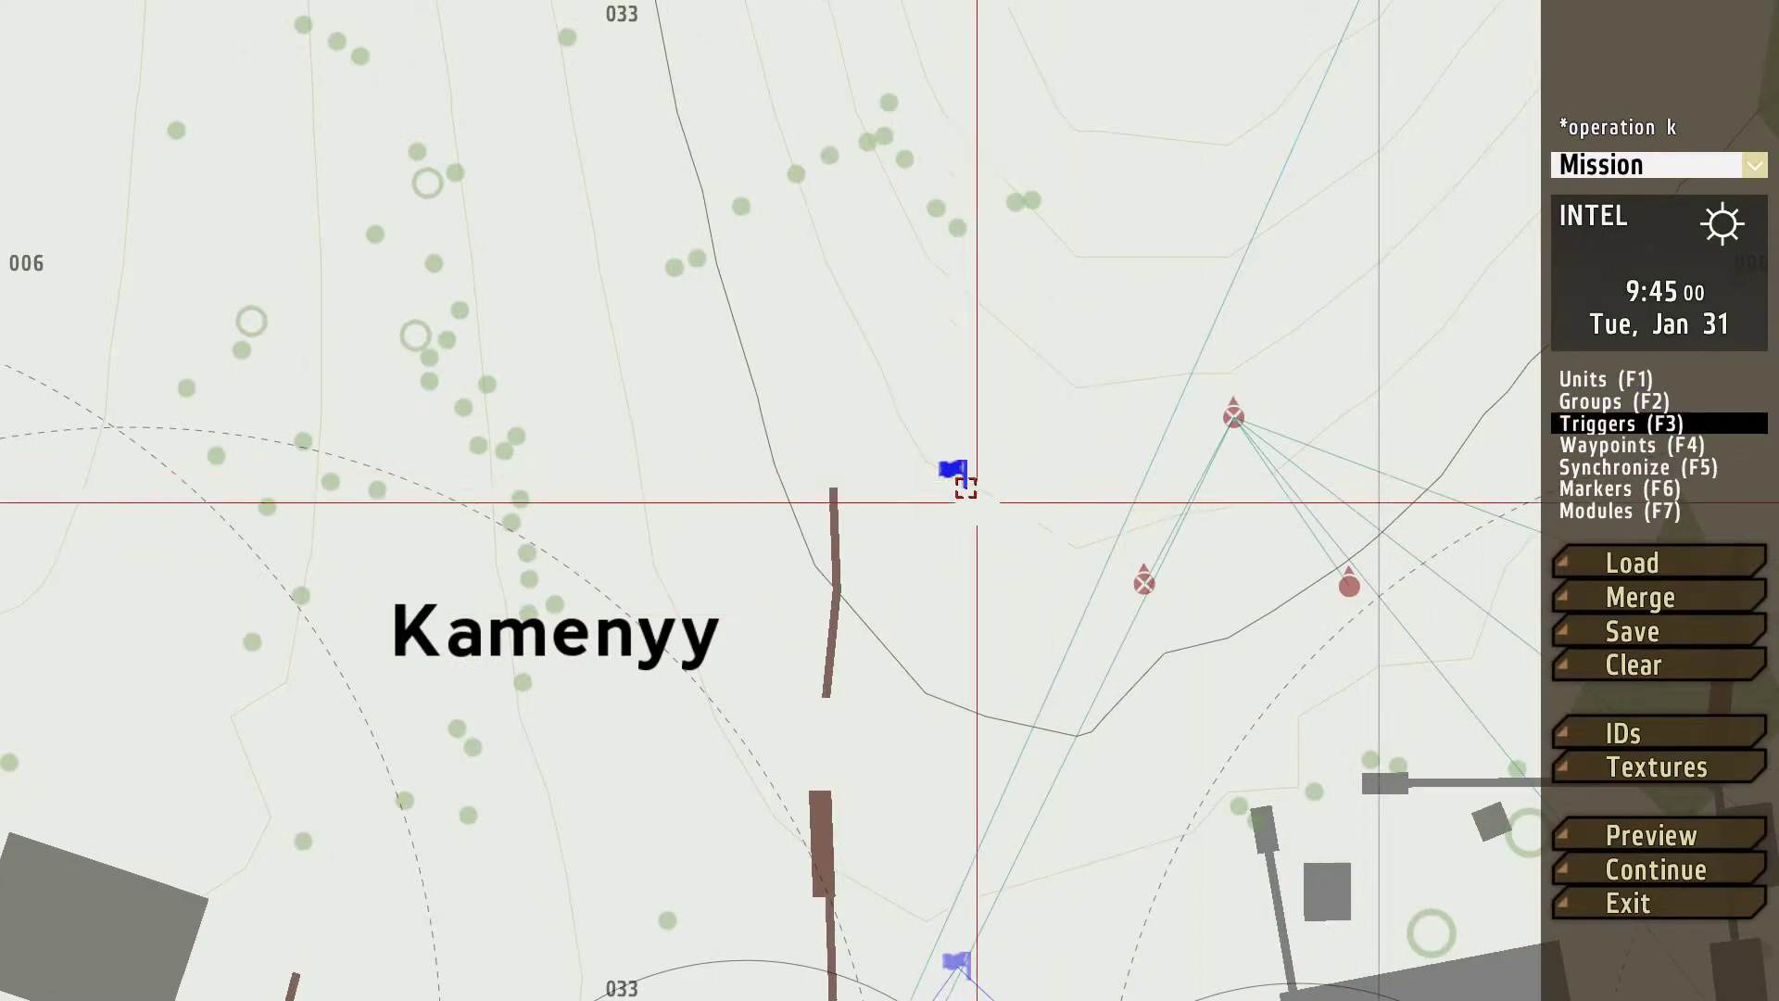
double_click(966, 488)
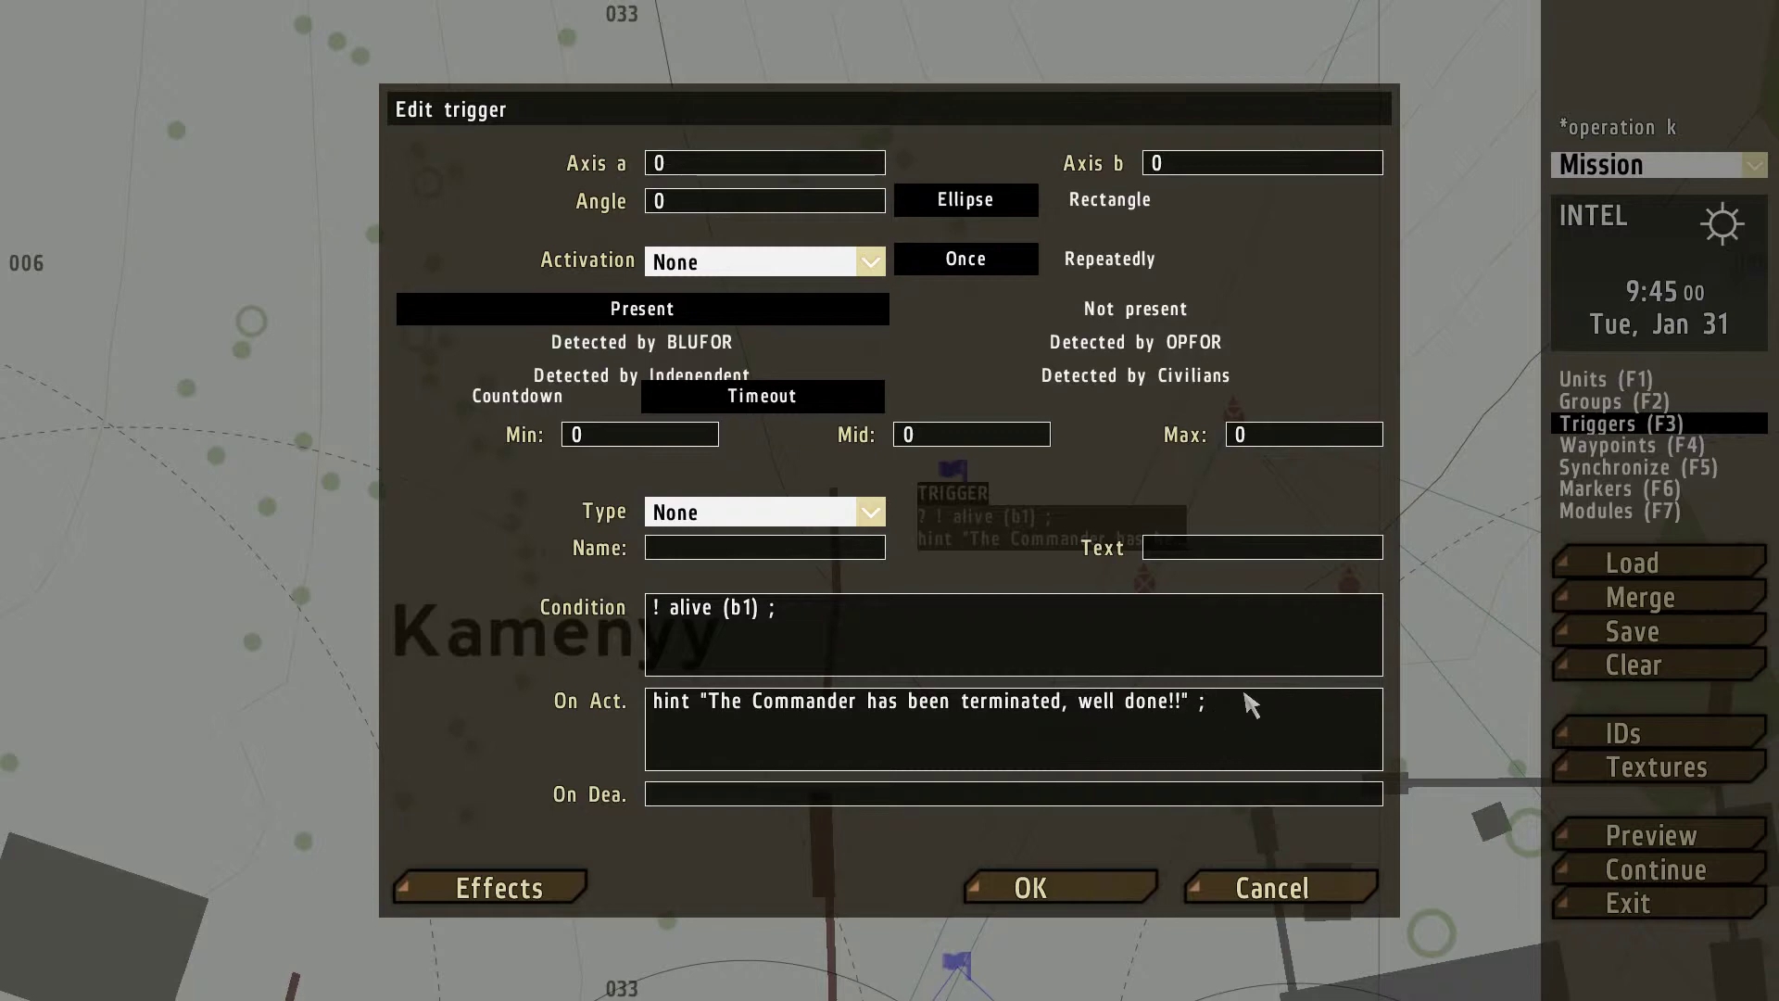
text(task2 settaskstate)
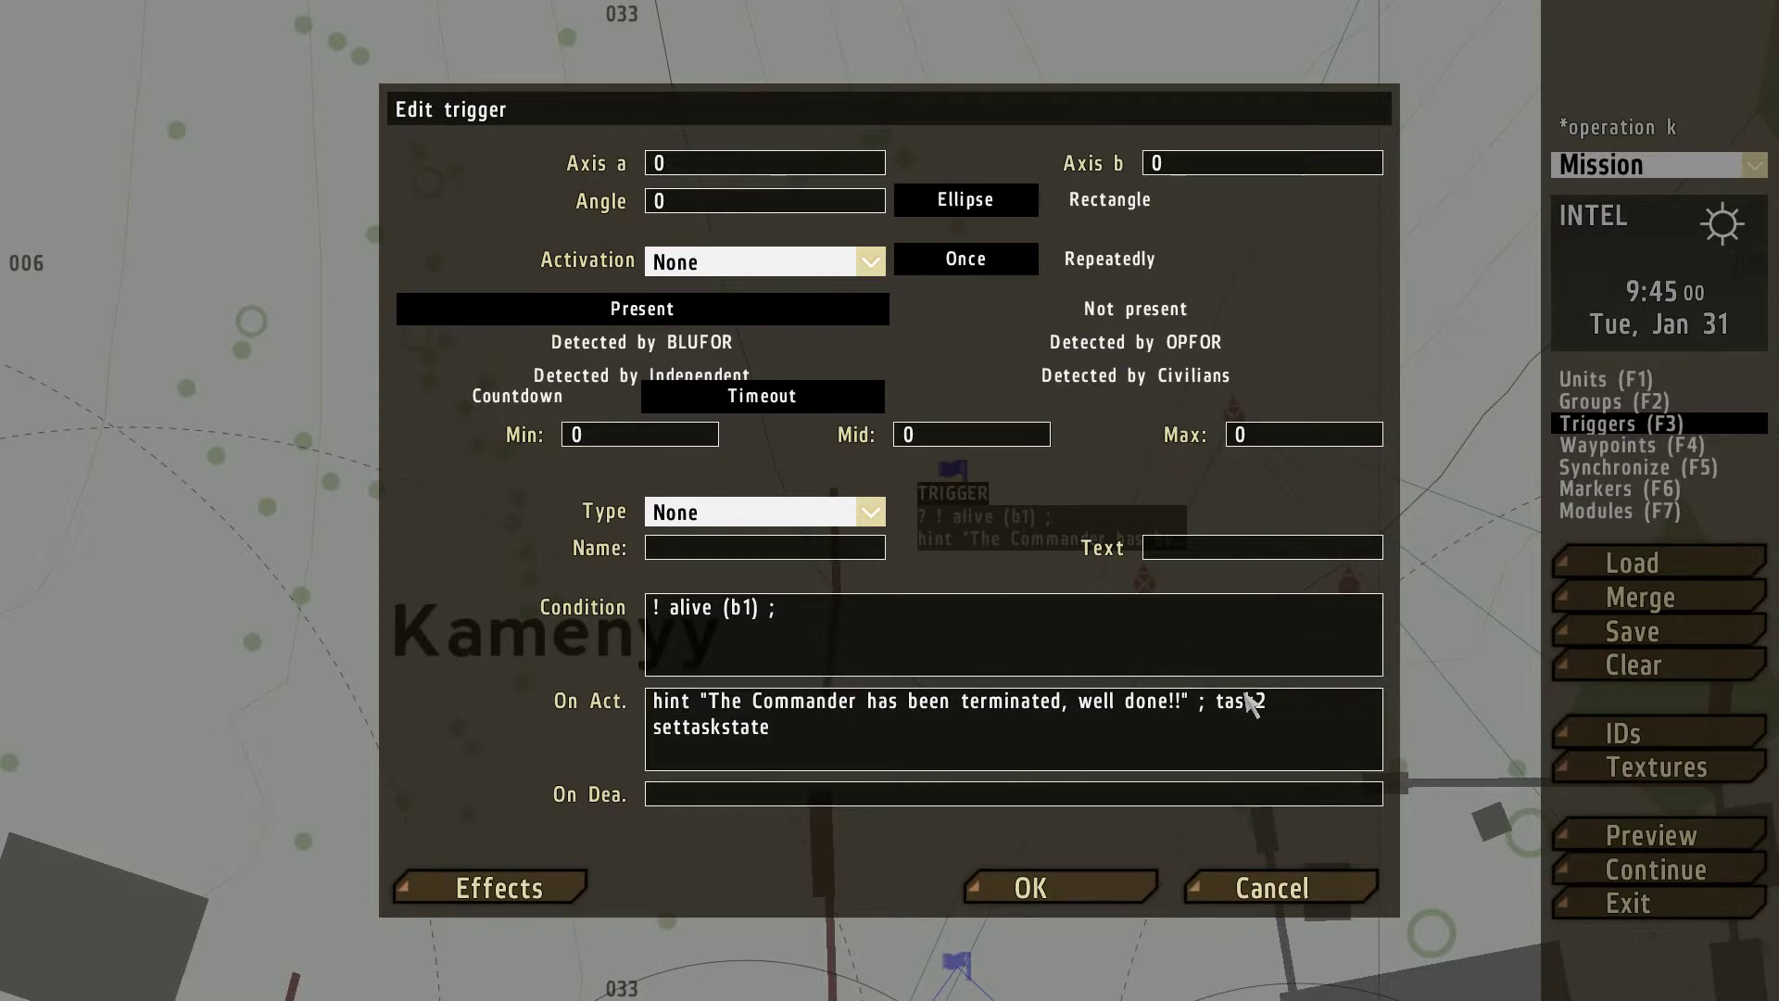
text( "s)
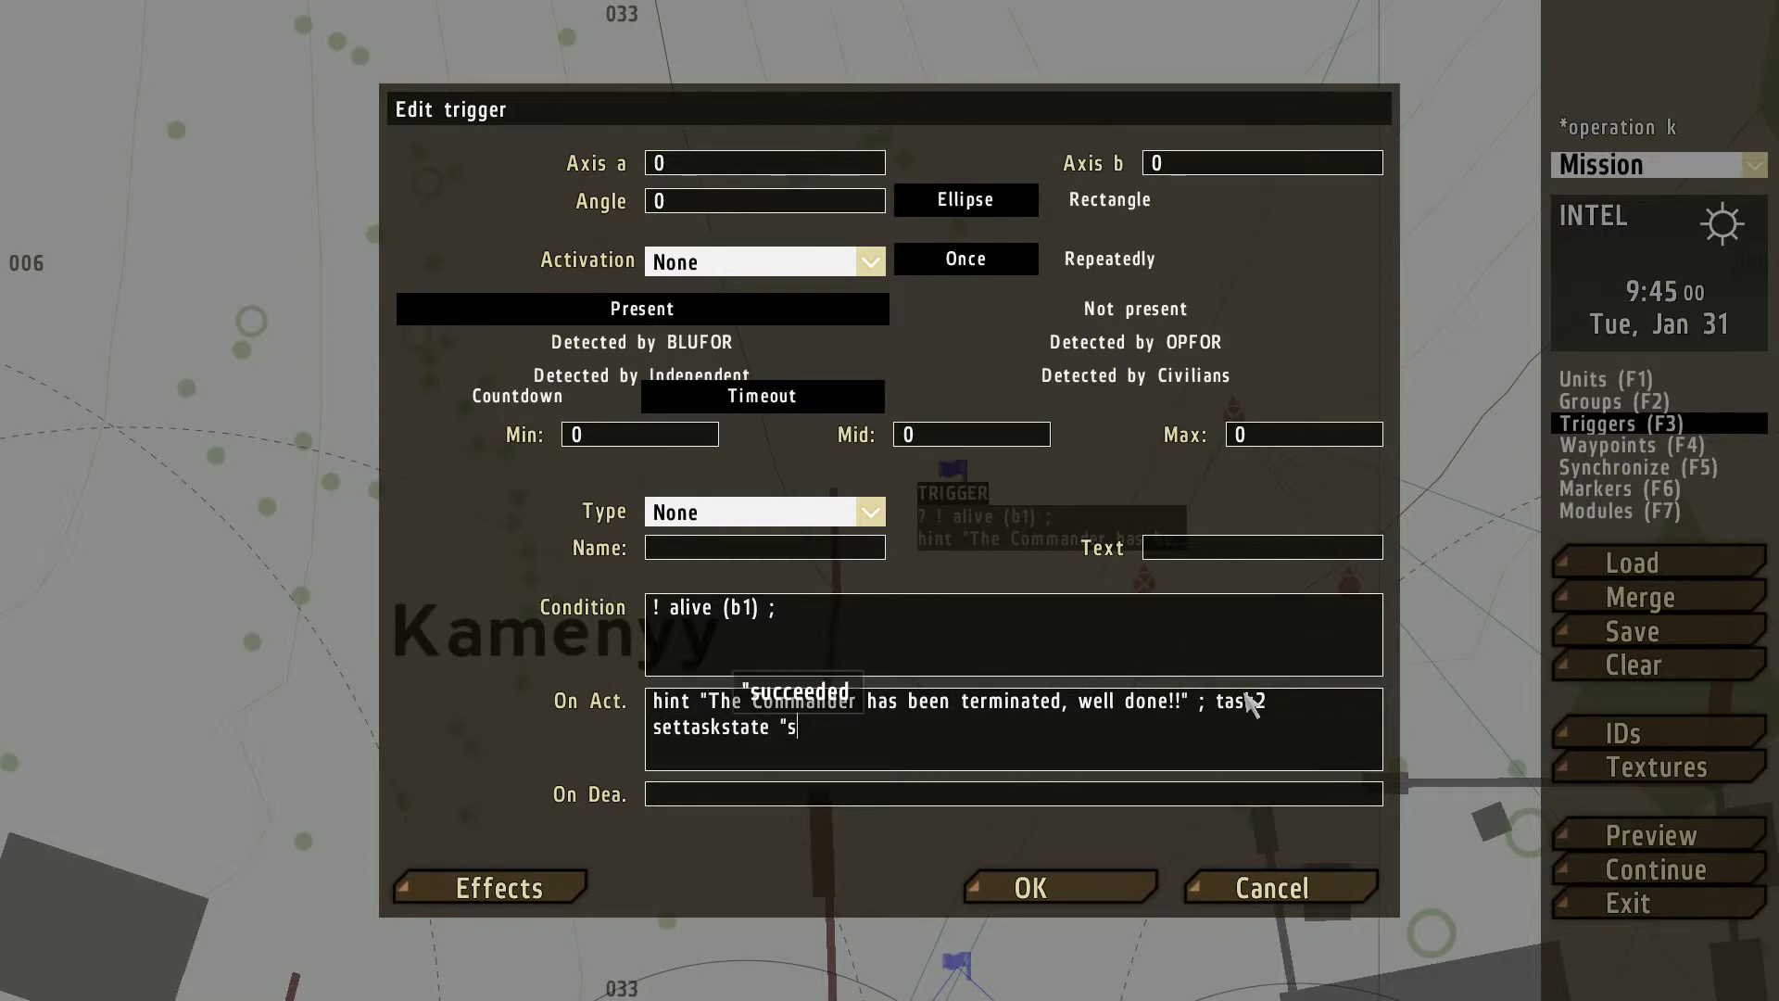
text(ucceeded)
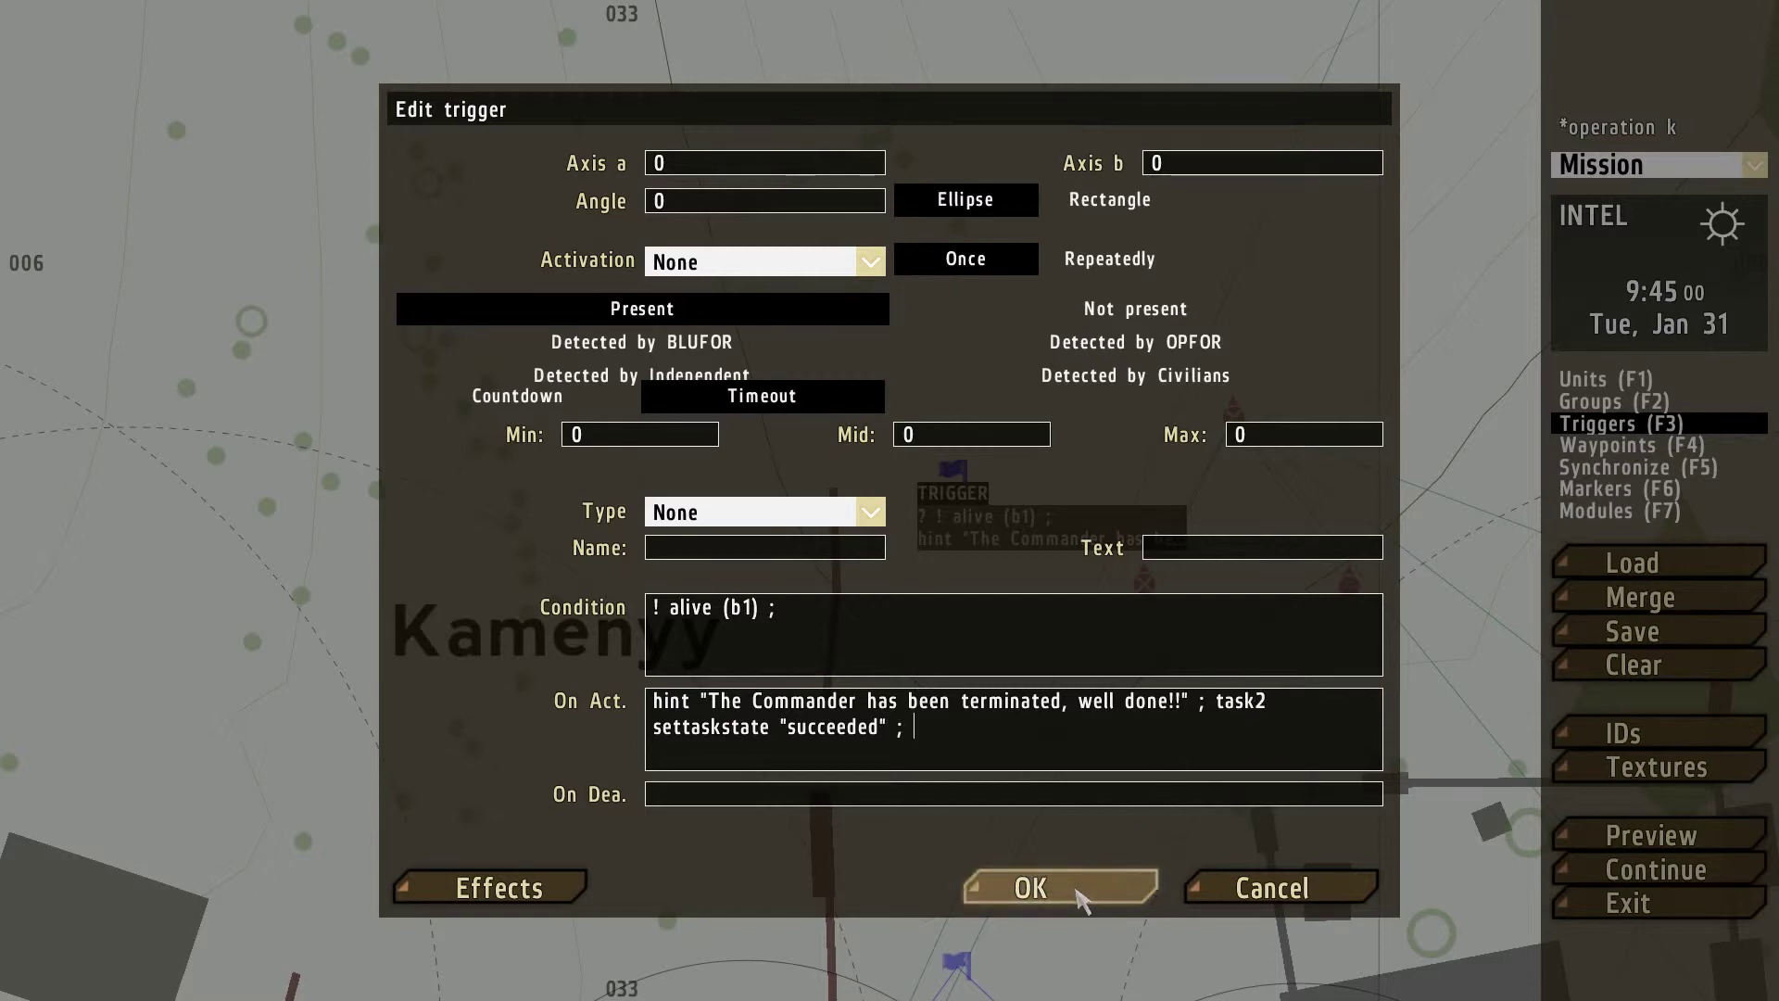
click(1031, 888)
- Preview the mission with the updated trigger and make Kill The Commander the current task
scroll(1069, 877, up, 3)
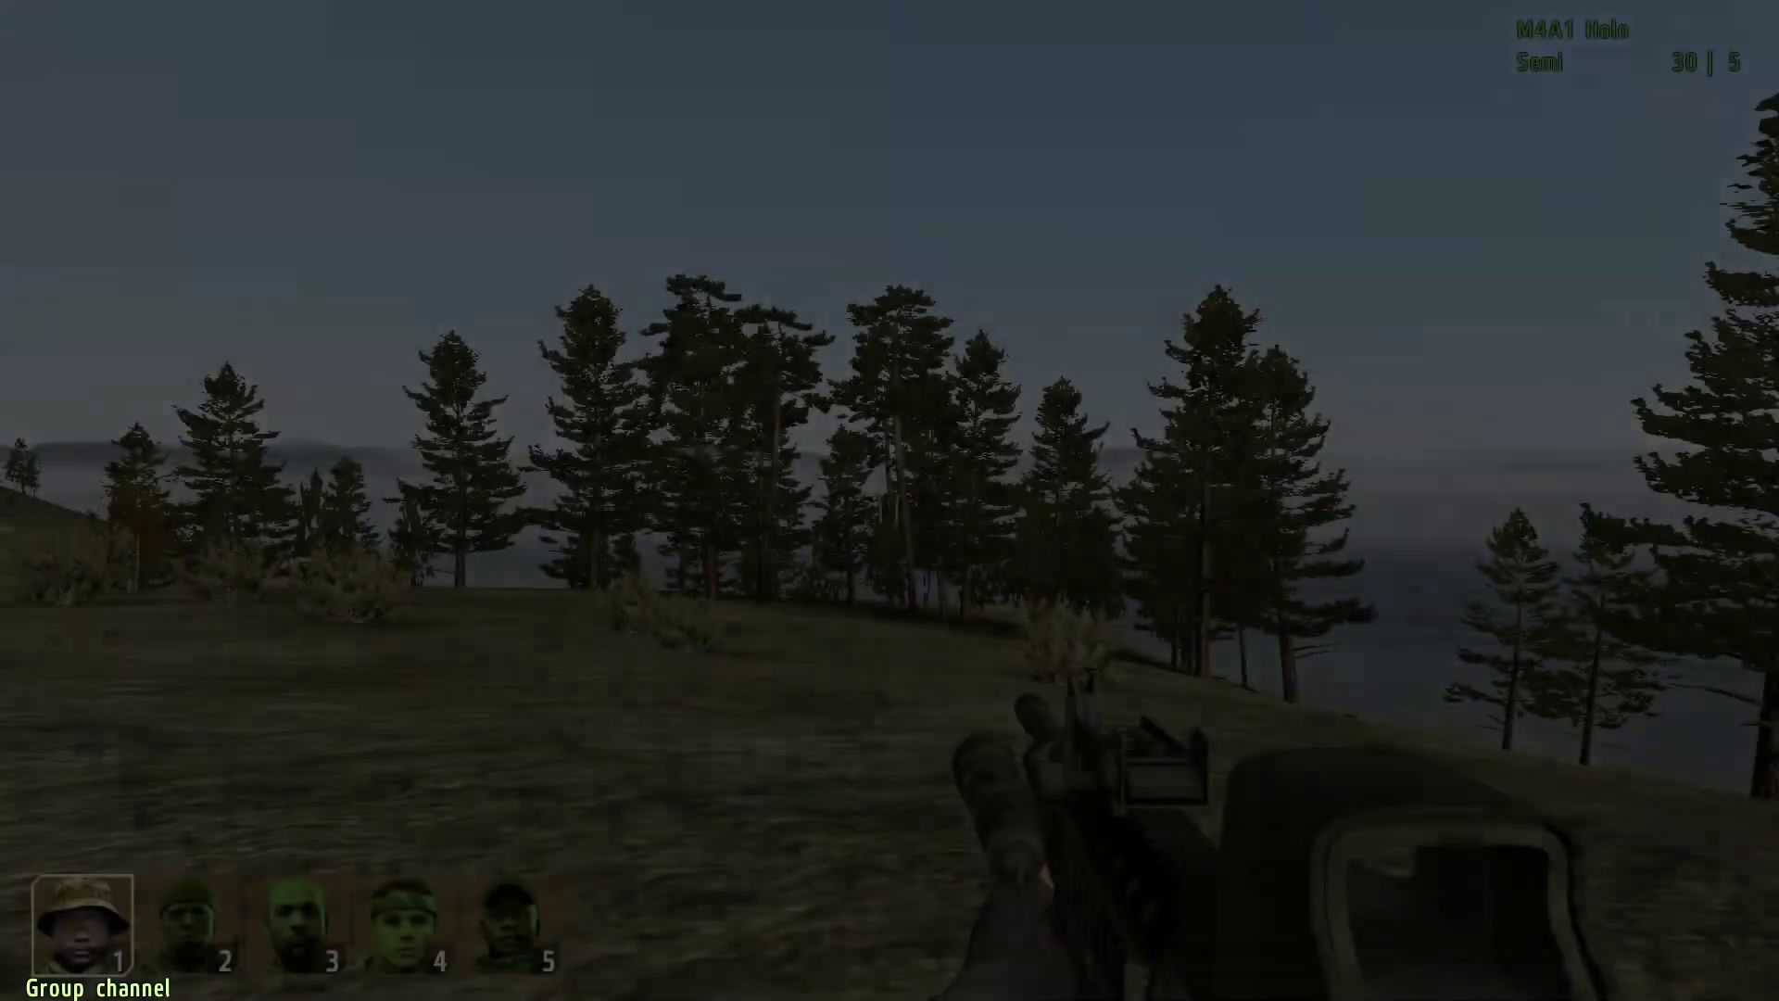
key(m)
click(78, 171)
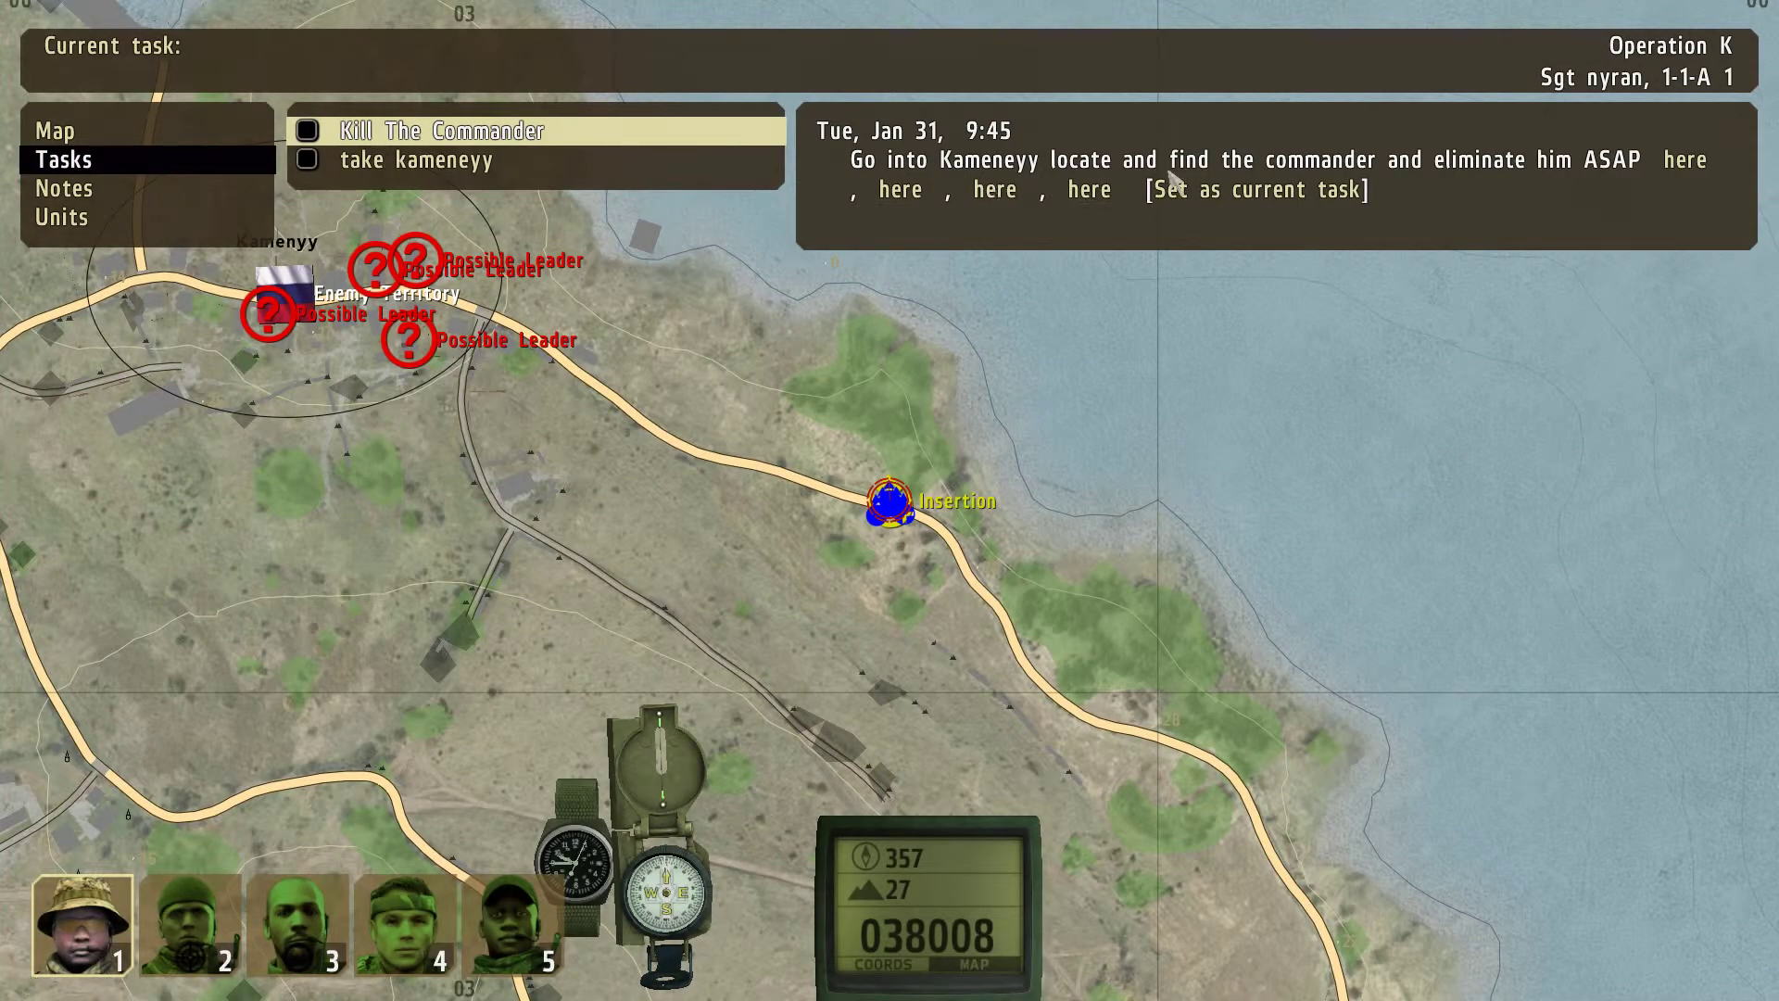
click(1242, 195)
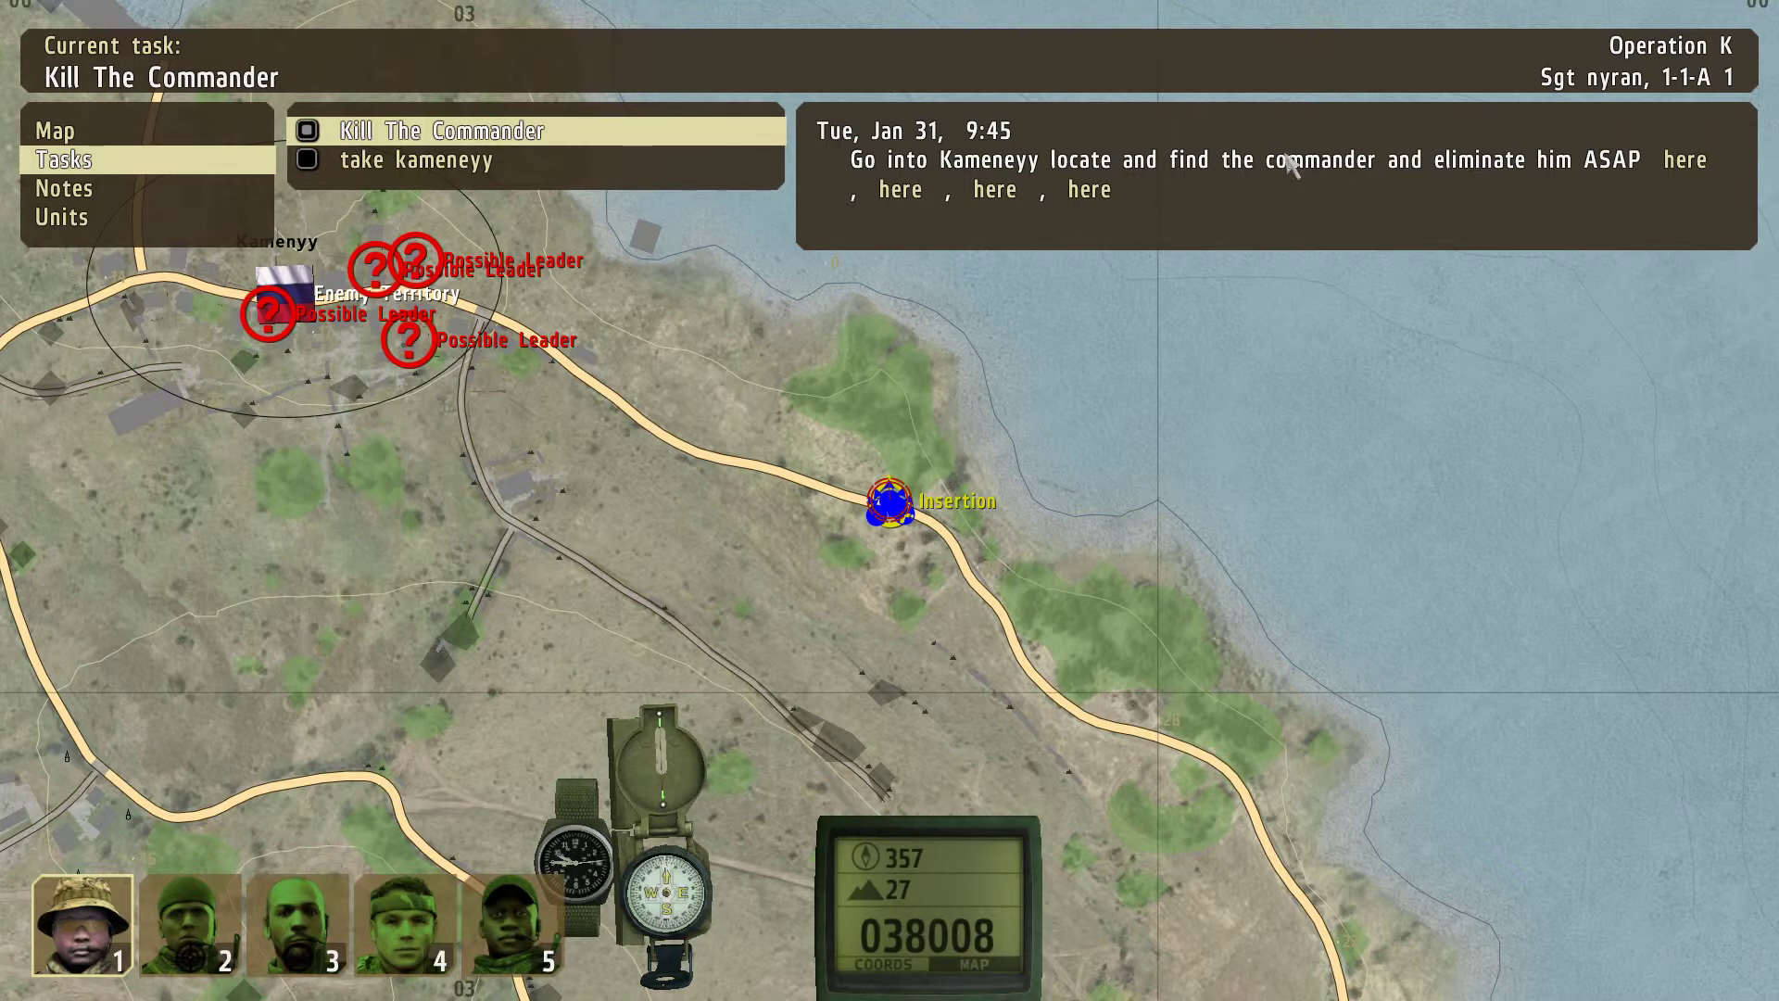
- Leave the in-game map and suspend the mission preview to return to the mission editor
key(Escape)
key(Escape)
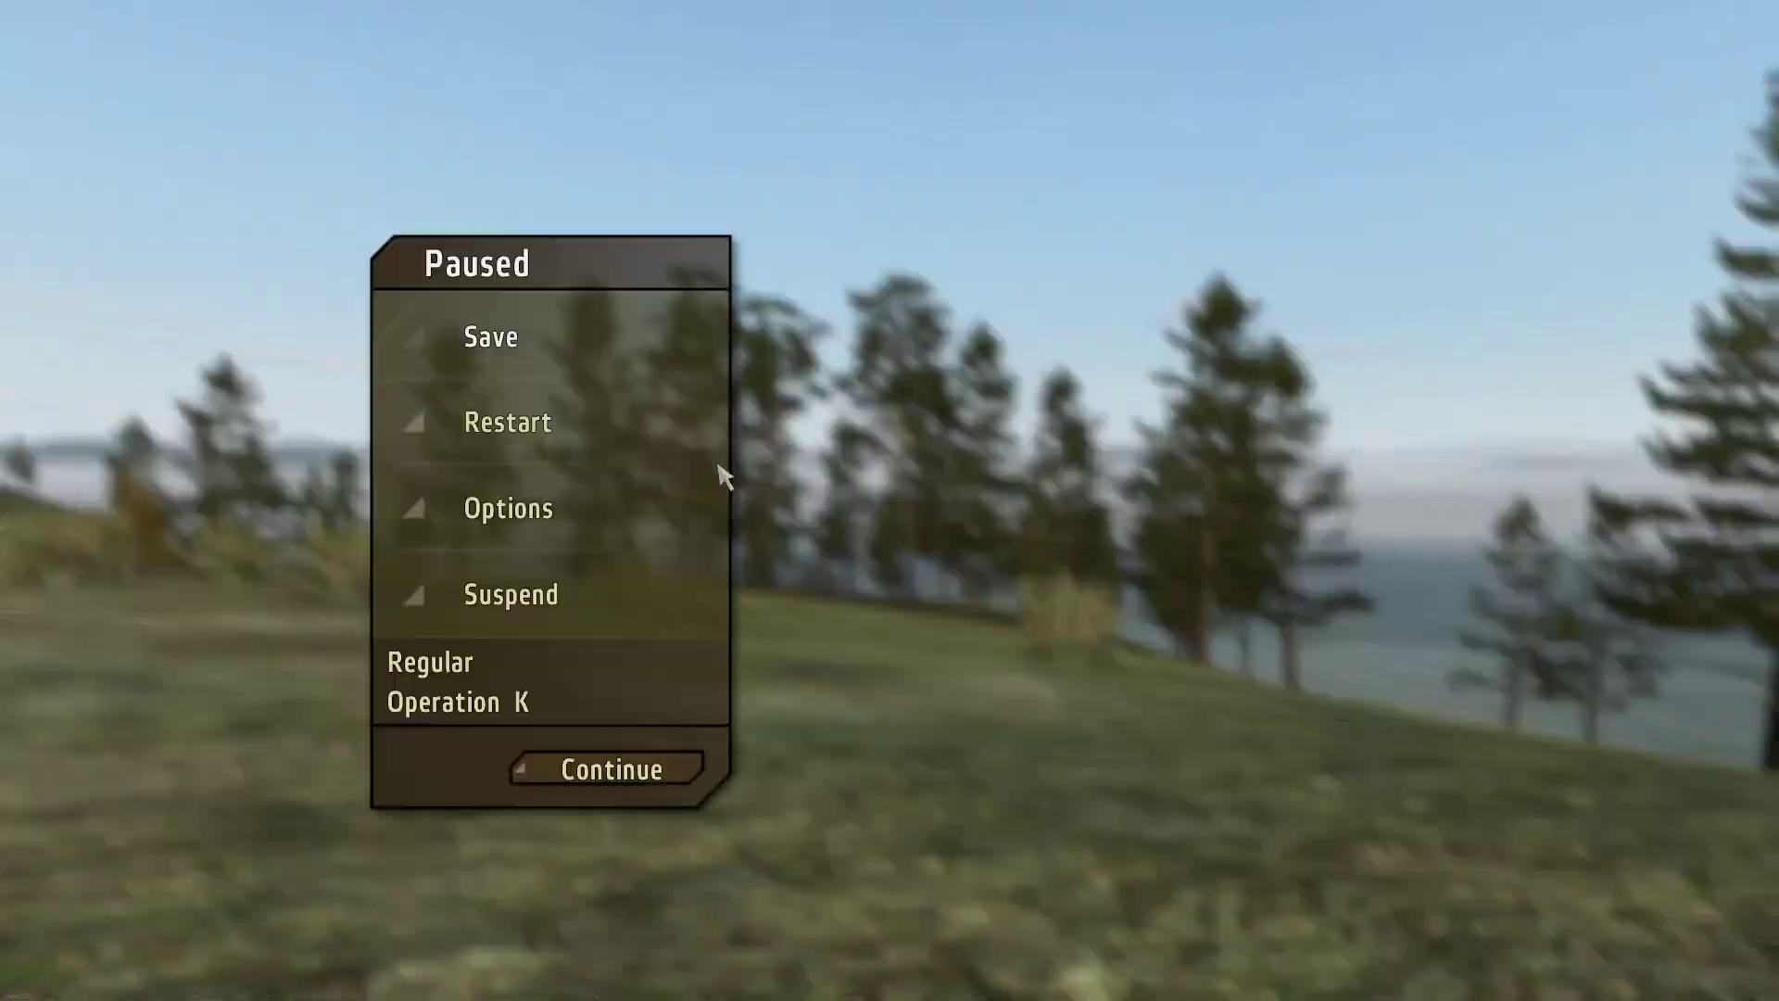
click(511, 567)
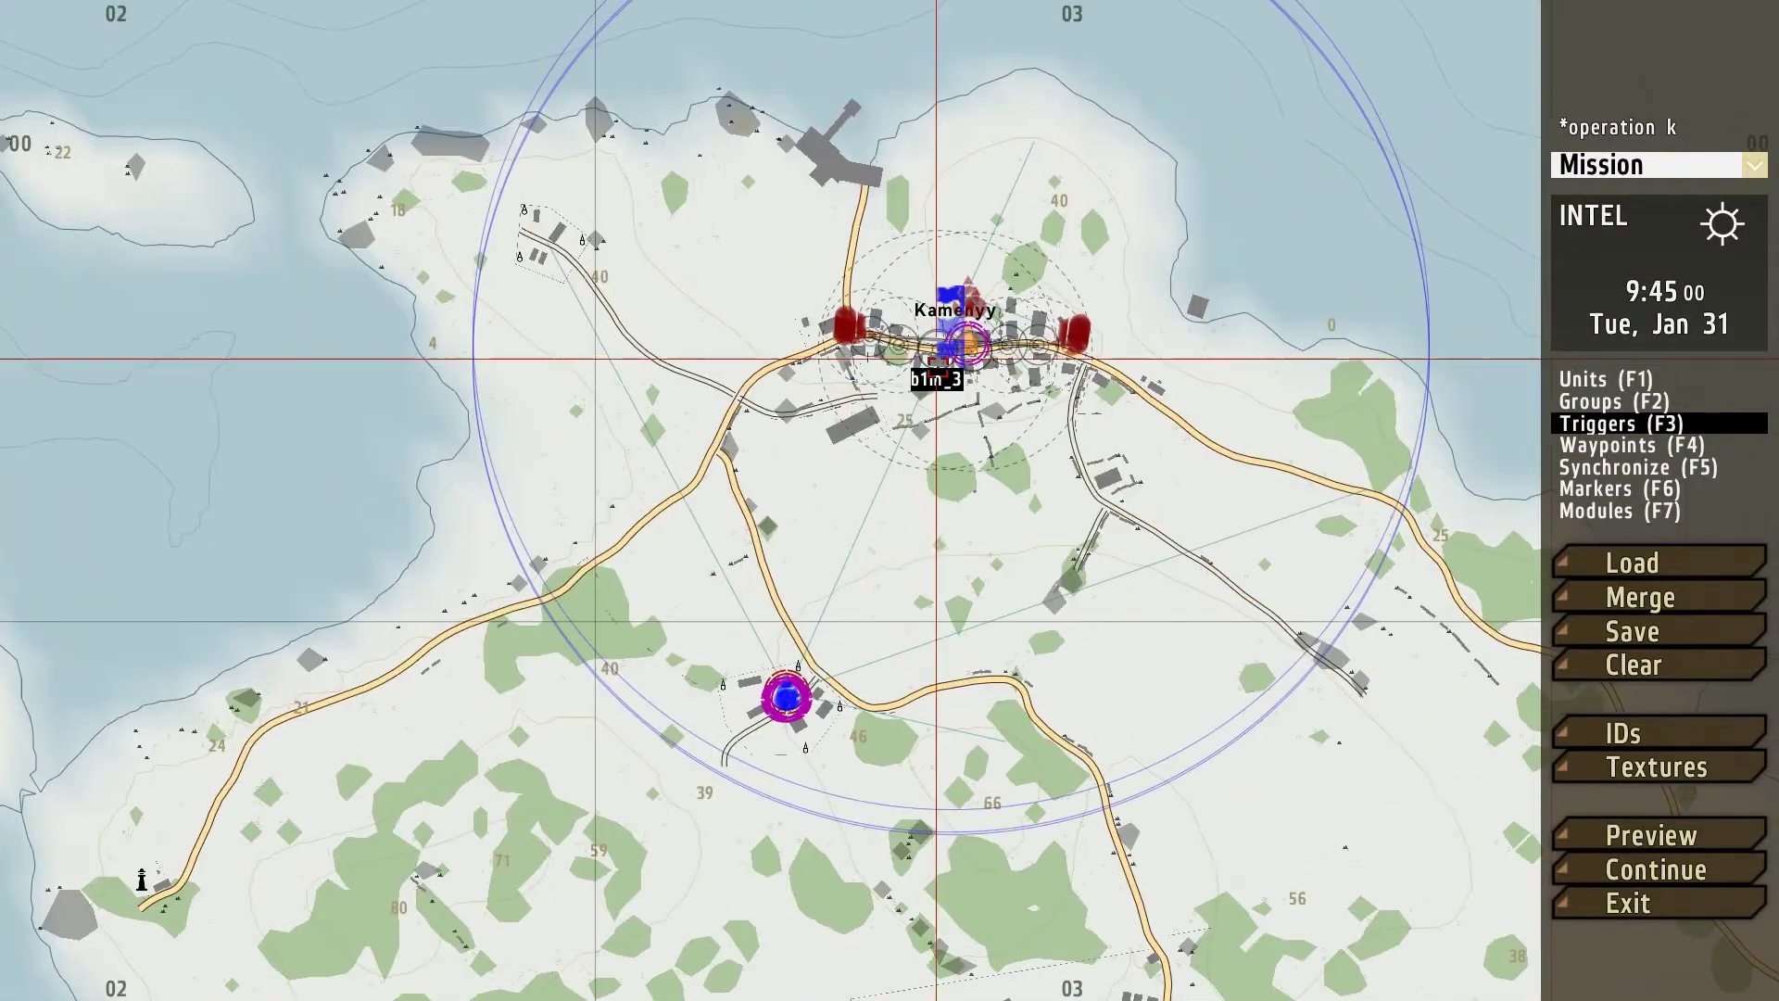
- Switch to marker editing and examine the Possible Leader markers in Kamenyy and the insertion markers around the town
scroll(936, 359, up, 3)
click(1620, 489)
scroll(1048, 488, down, 2)
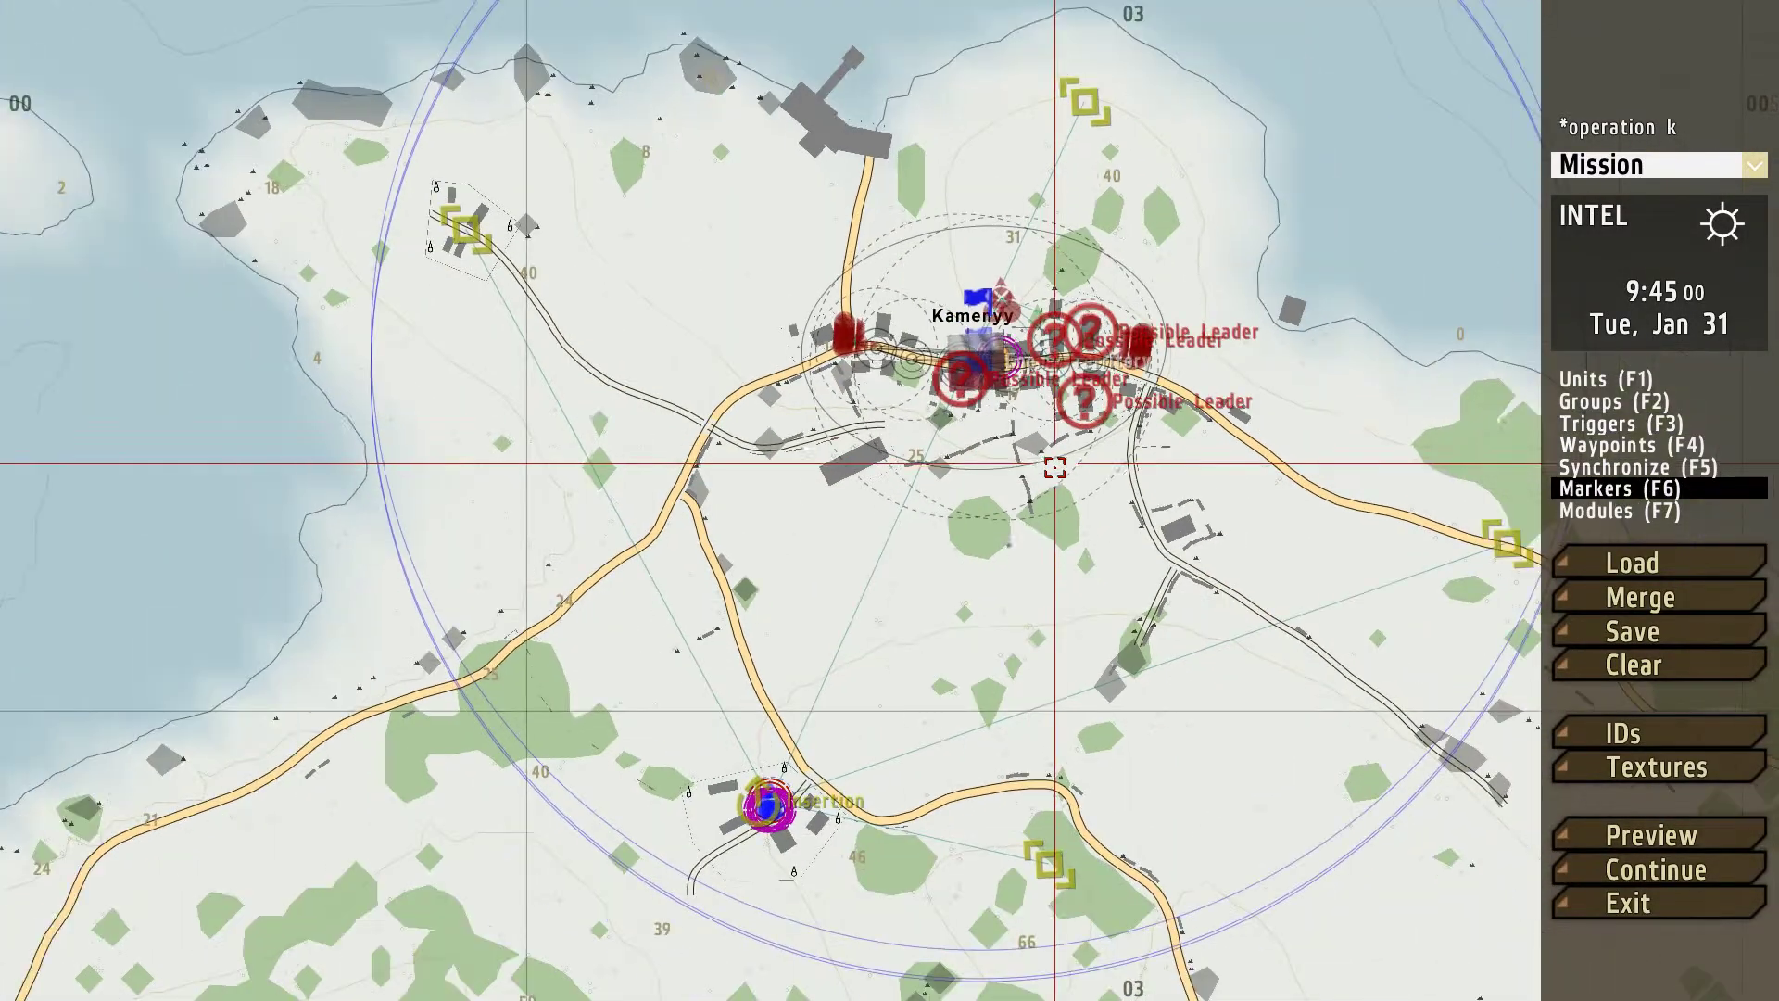
scroll(816, 429, up, 3)
scroll(909, 411, down, 2)
scroll(955, 352, up, 4)
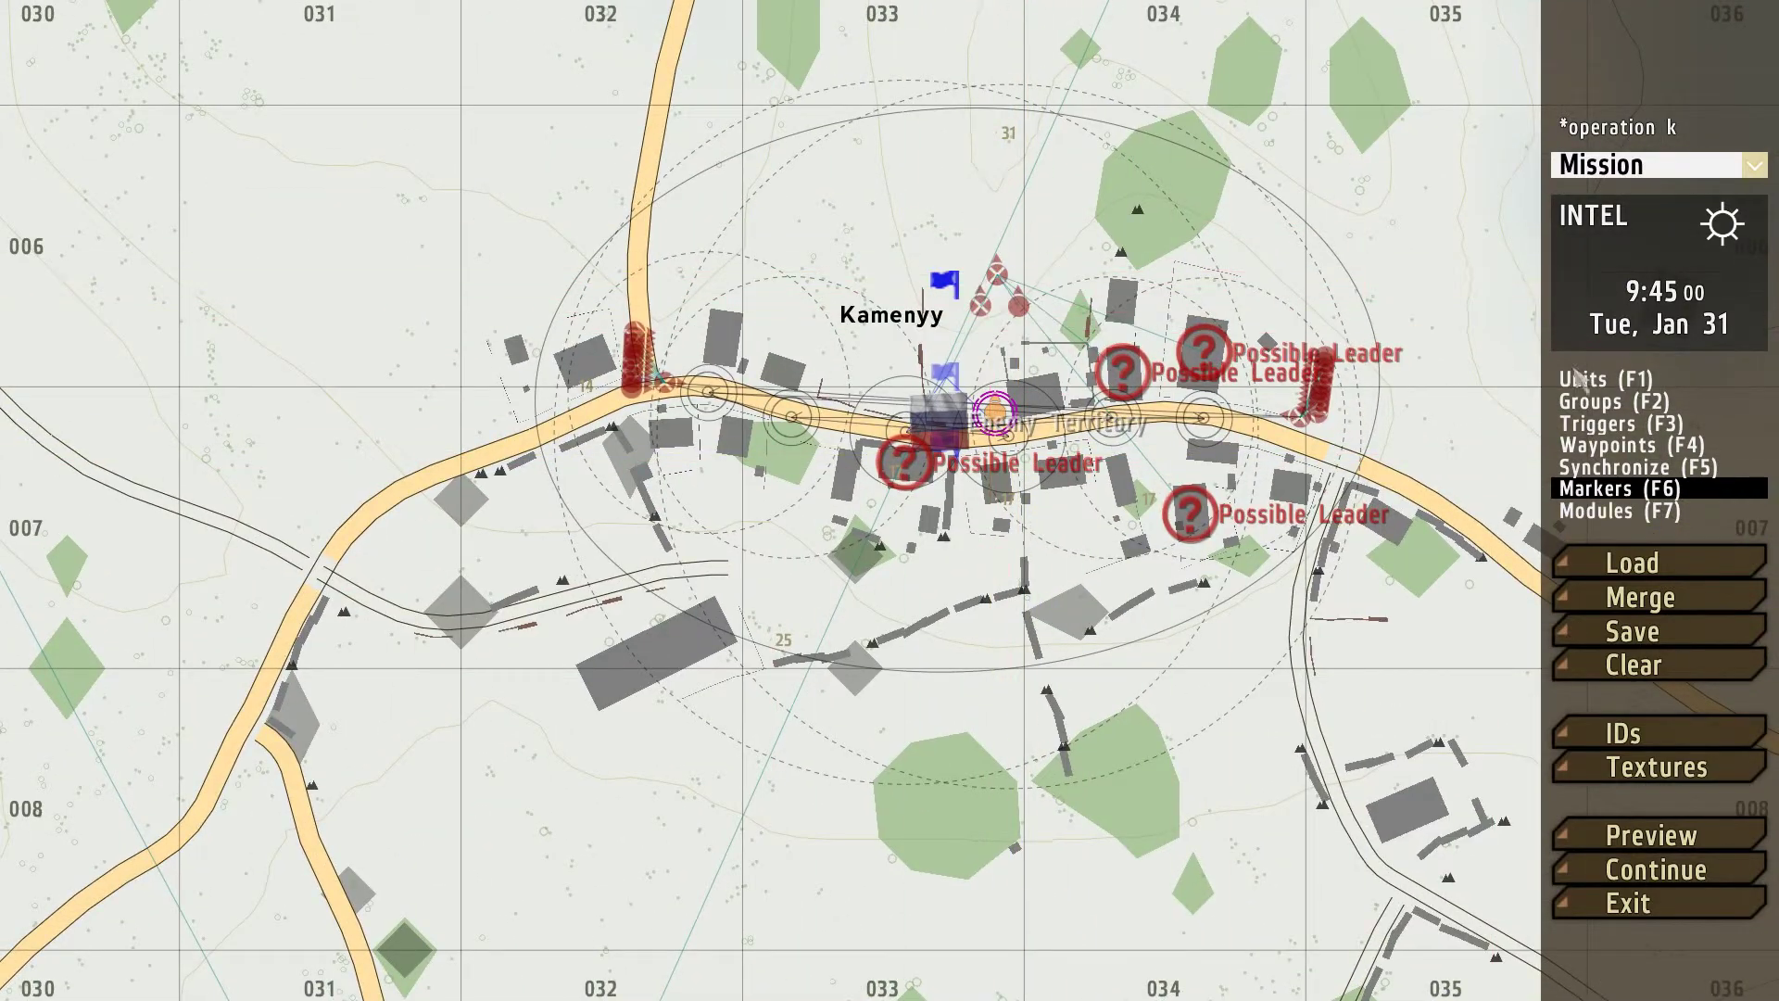
key(F1)
scroll(1539, 241, up, 2)
click(1620, 490)
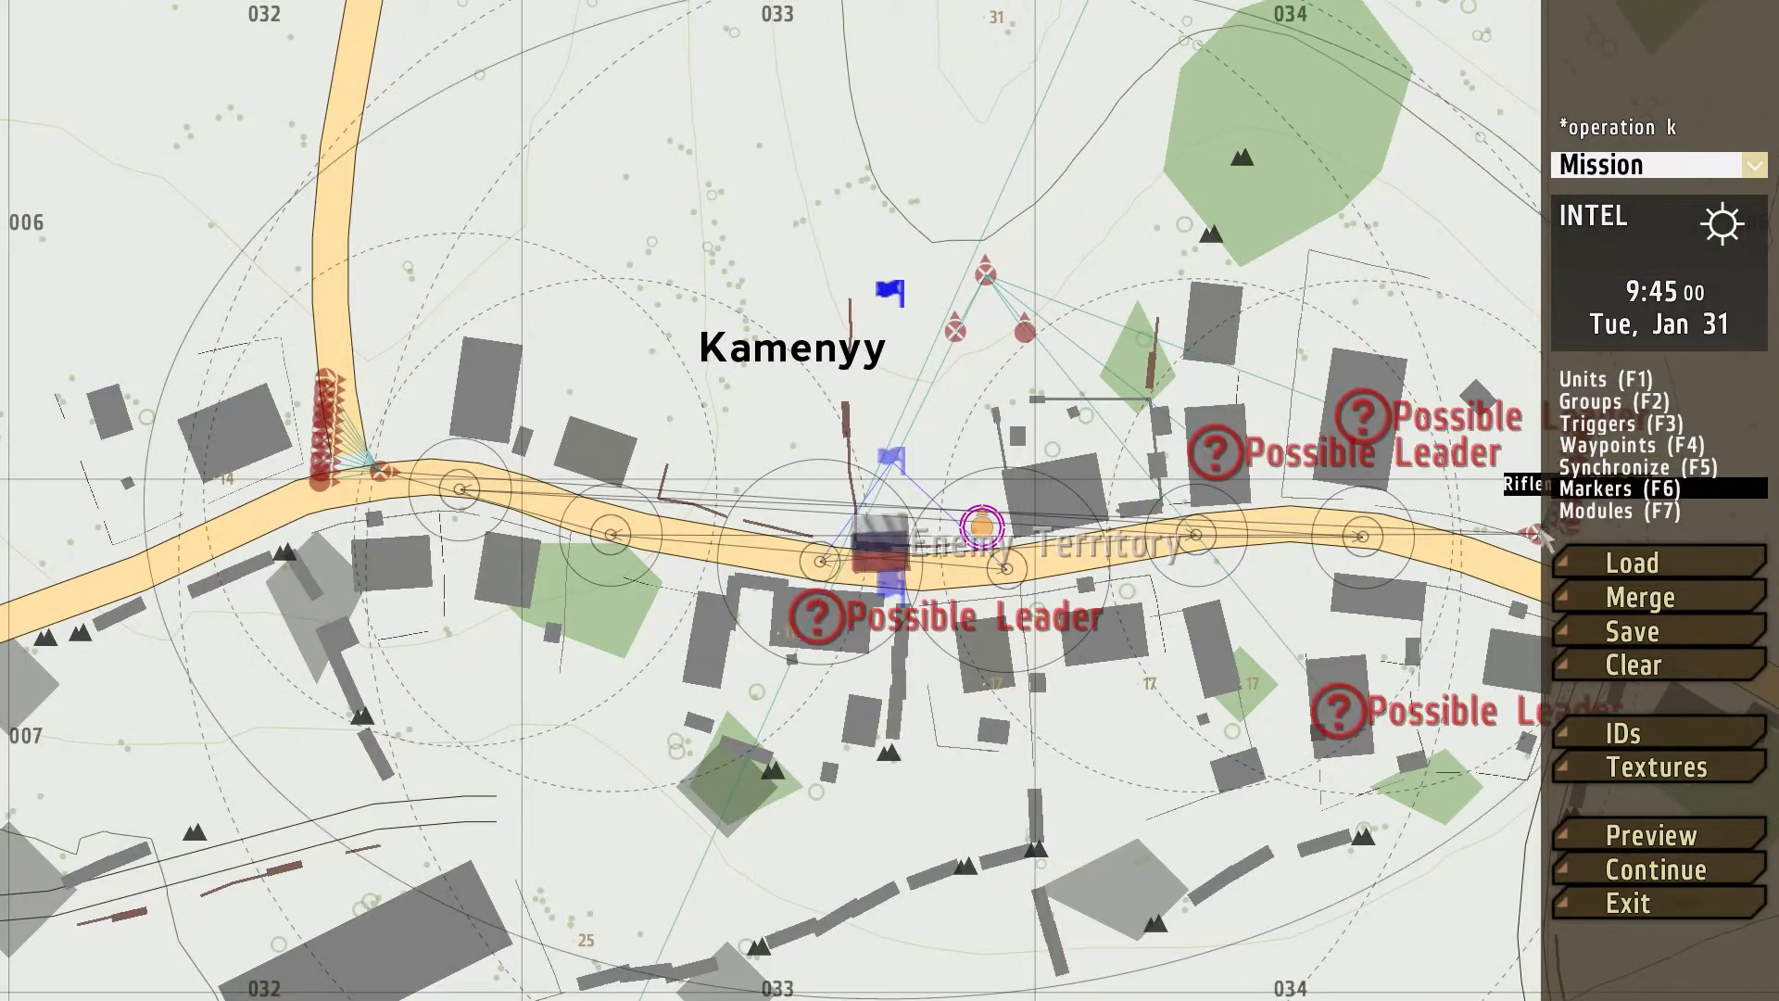
scroll(802, 557, up, 2)
scroll(949, 624, down, 5)
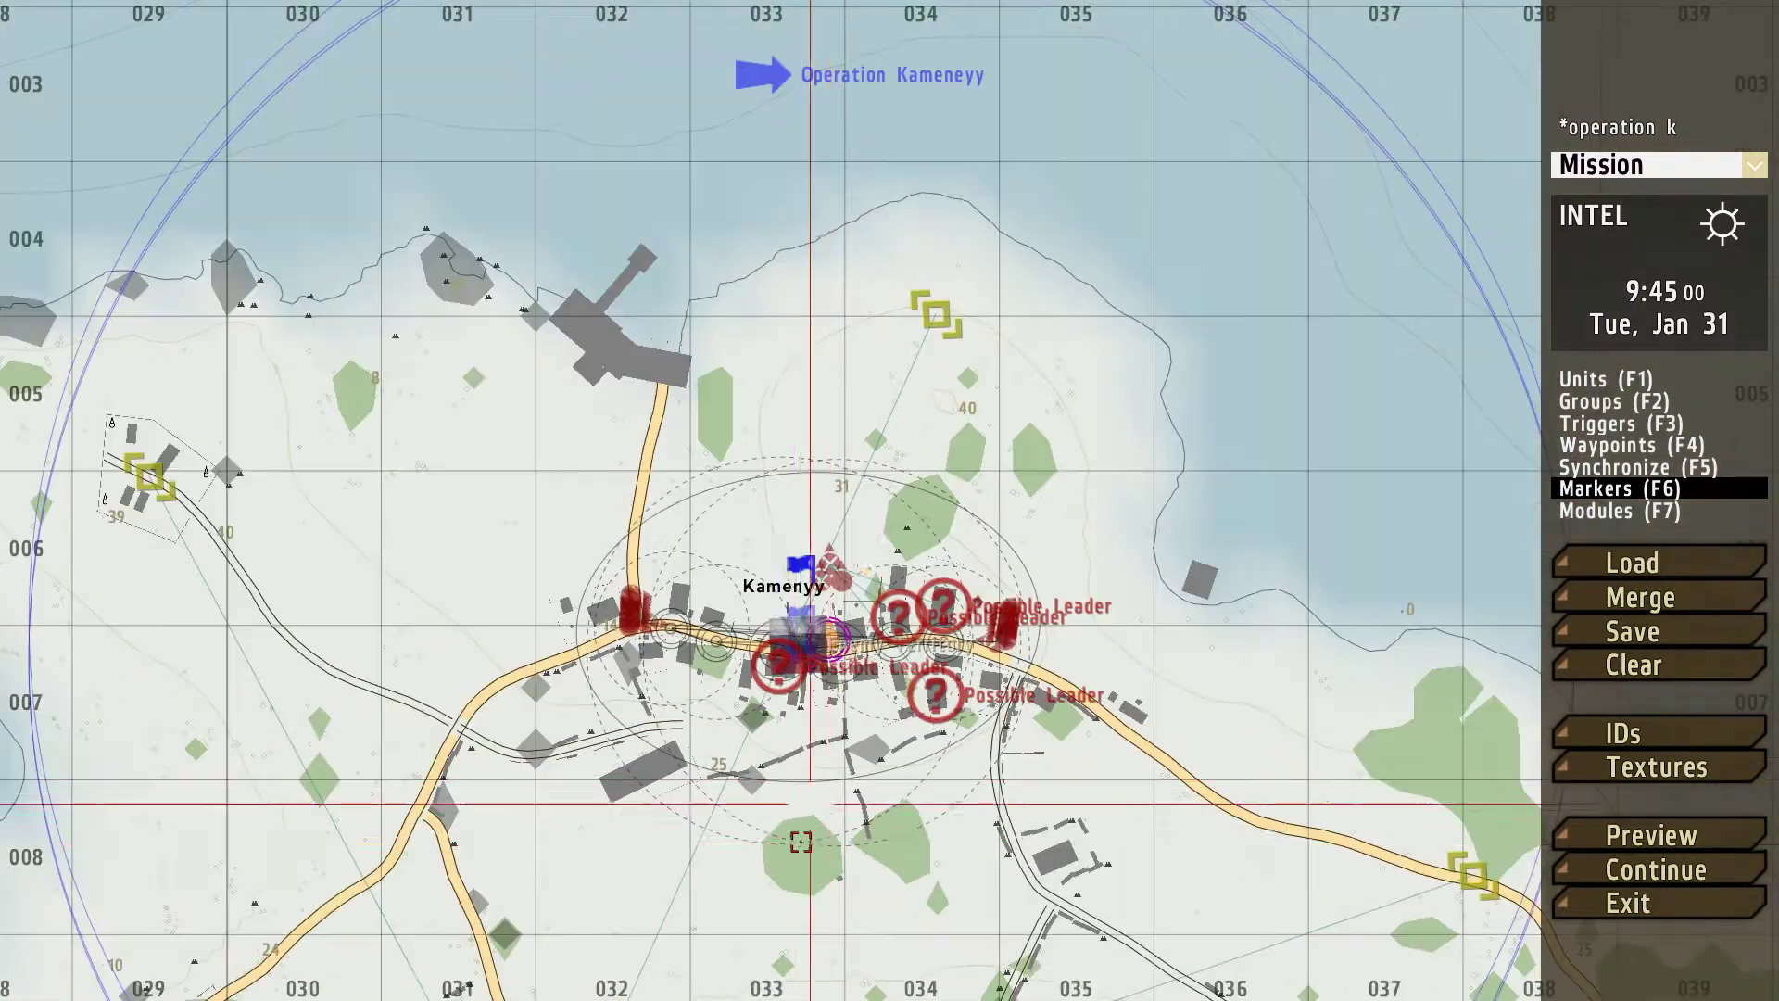
scroll(794, 842, up, 2)
scroll(920, 522, down, 2)
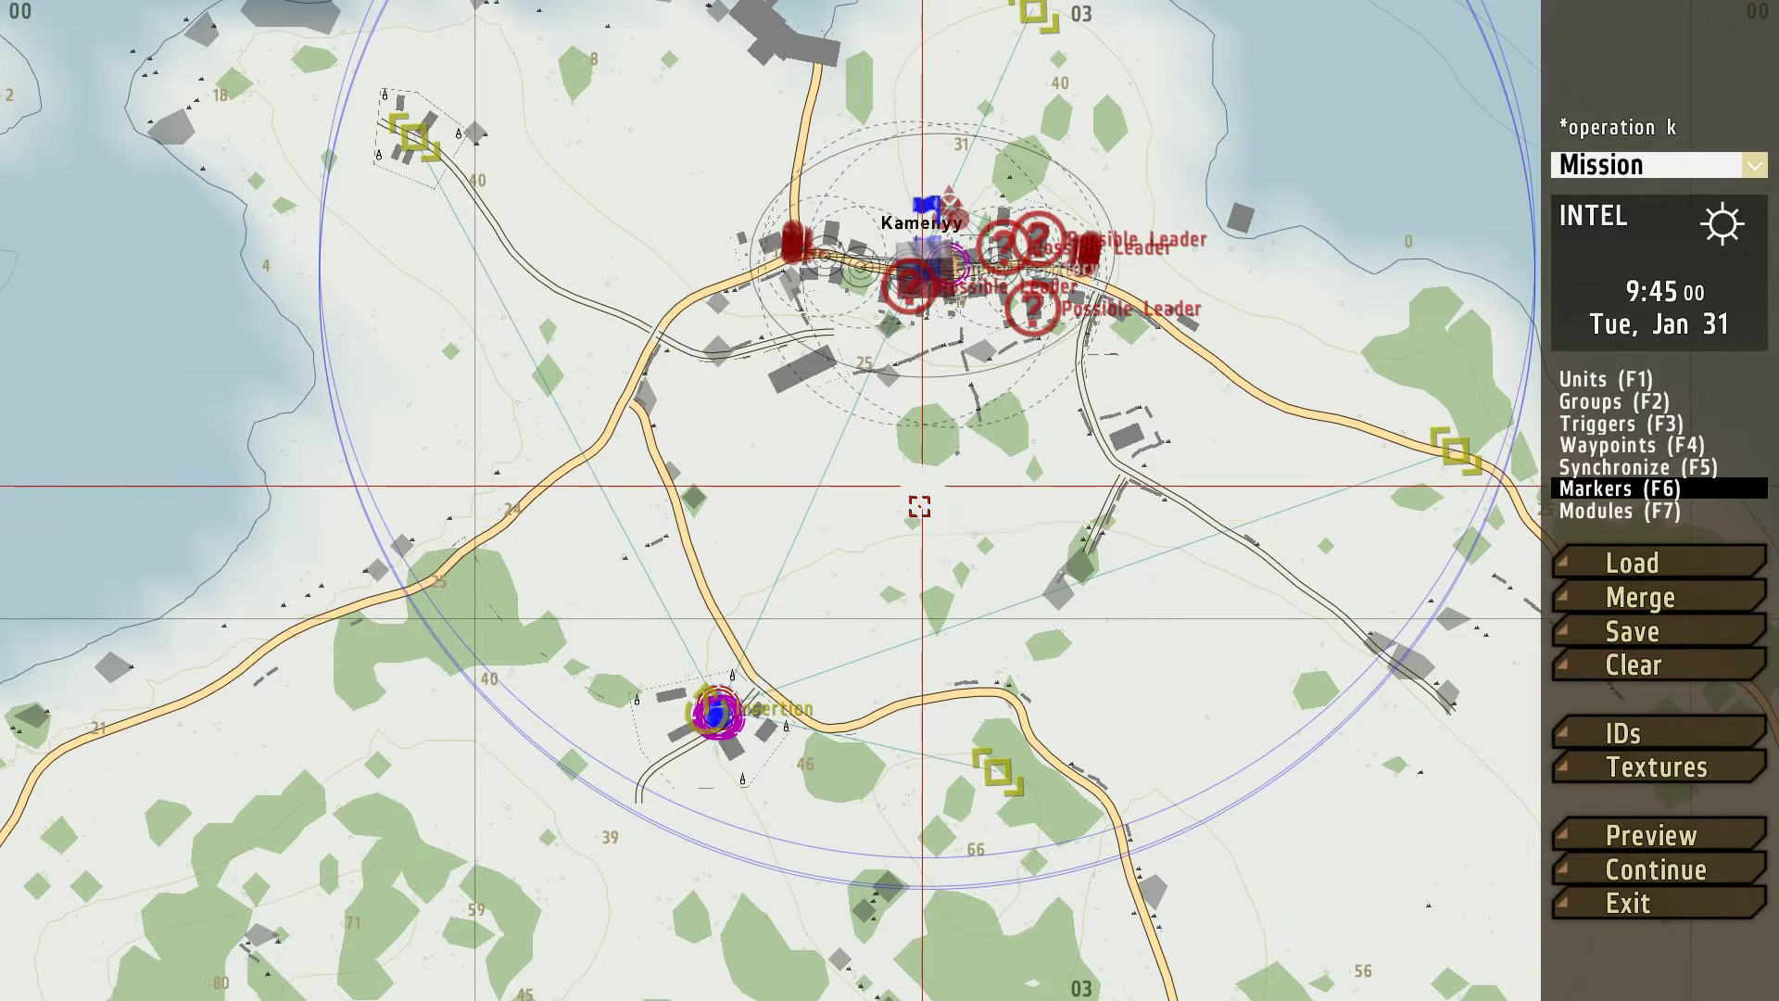
right_drag(922, 486, 917, 581)
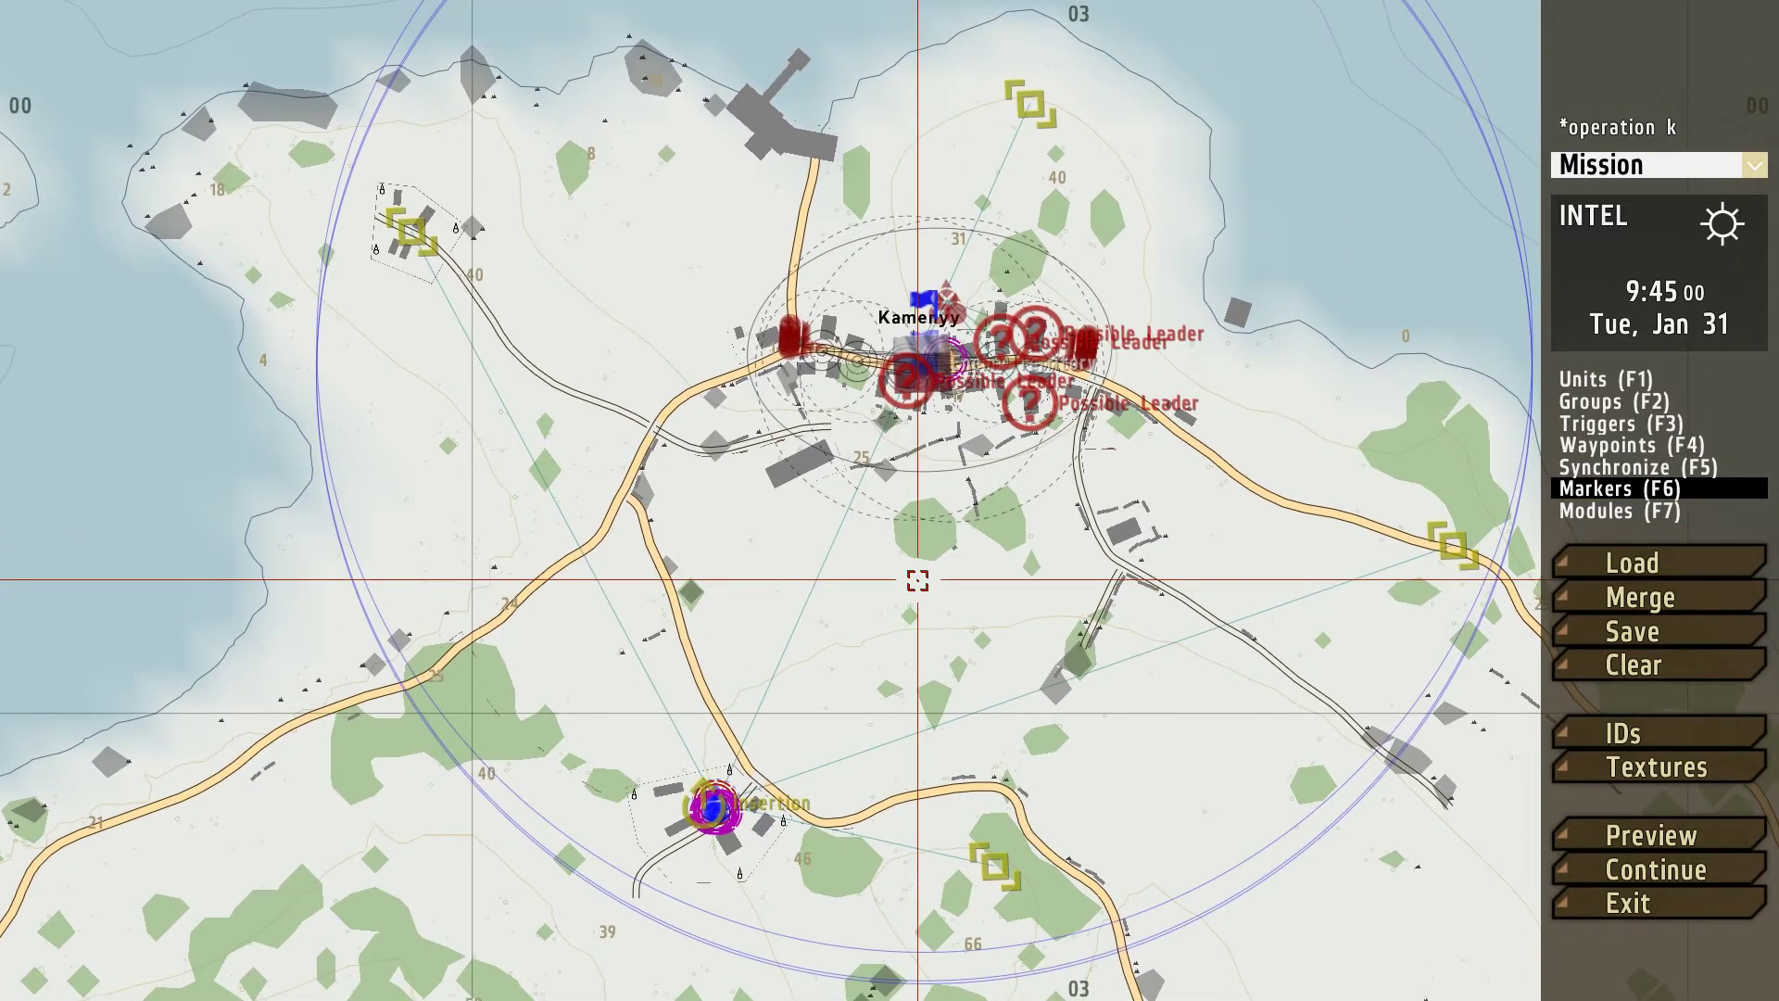